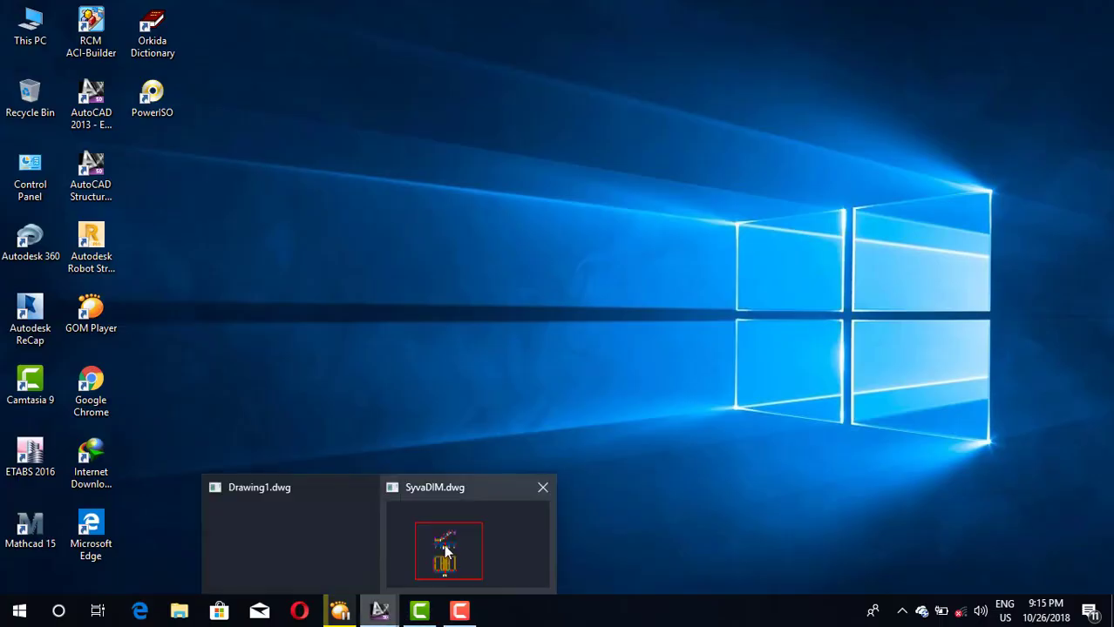
Bring SyvaDIM.dwg to the front and zoom around the stair section and plan
click(444, 551)
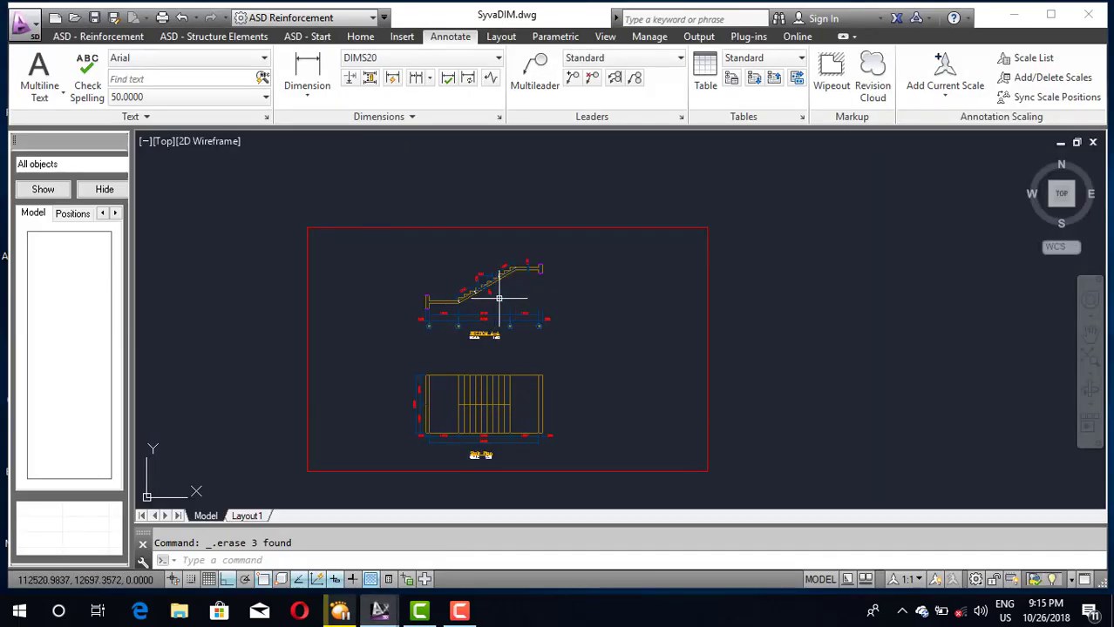
scroll(498, 298, down, 8)
scroll(479, 281, up, 4)
scroll(447, 275, down, 5)
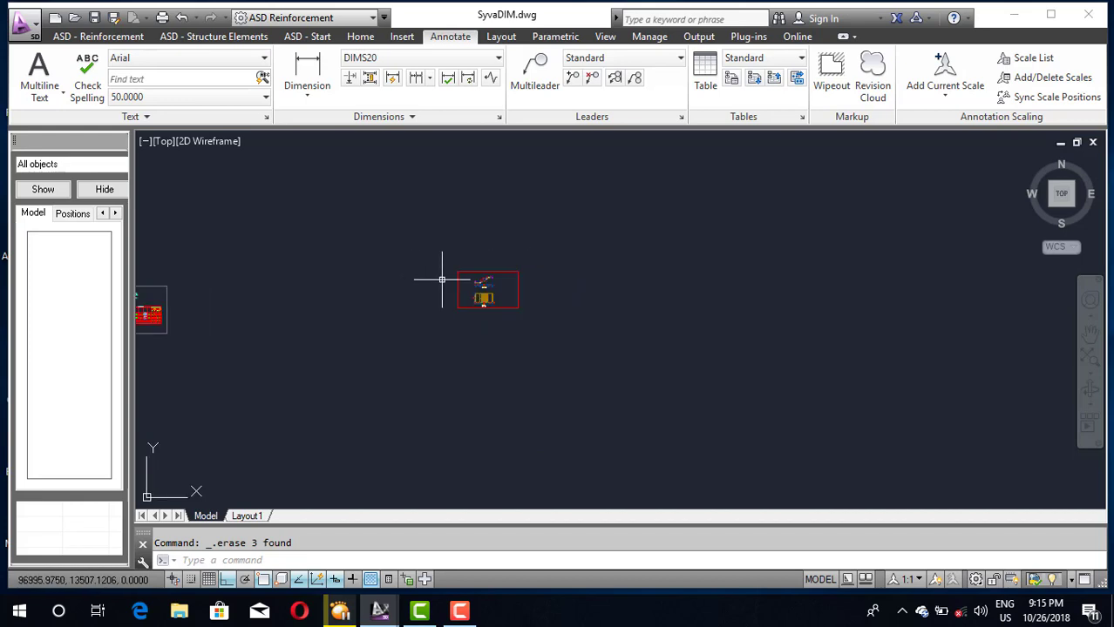
scroll(398, 281, up, 6)
scroll(384, 280, down, 3)
scroll(384, 280, up, 4)
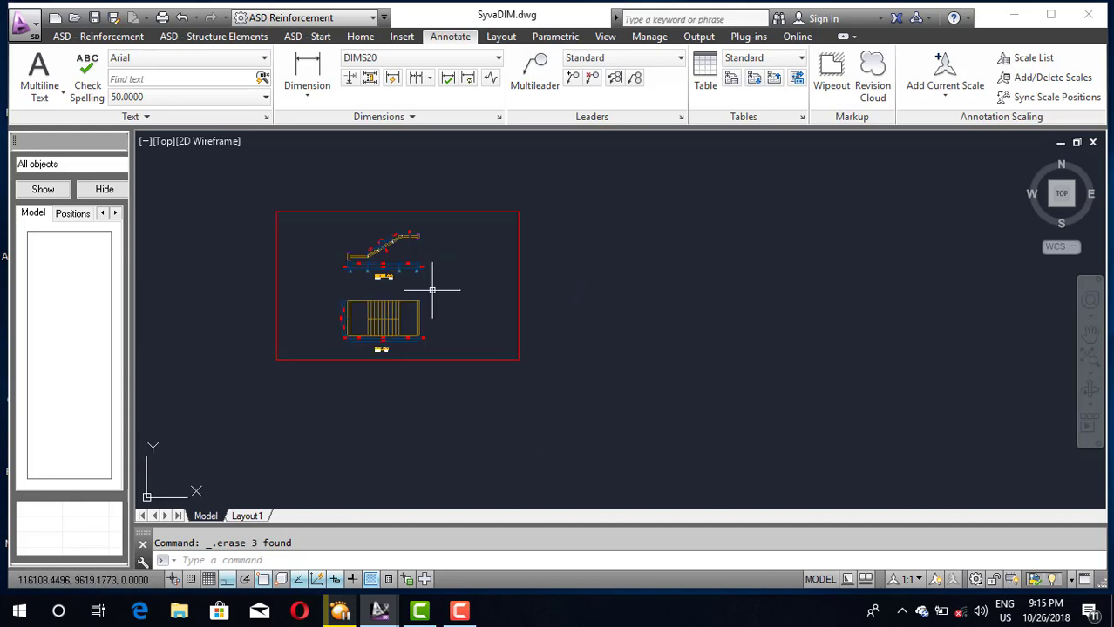
scroll(368, 237, up, 3)
scroll(382, 268, up, 2)
scroll(381, 267, down, 4)
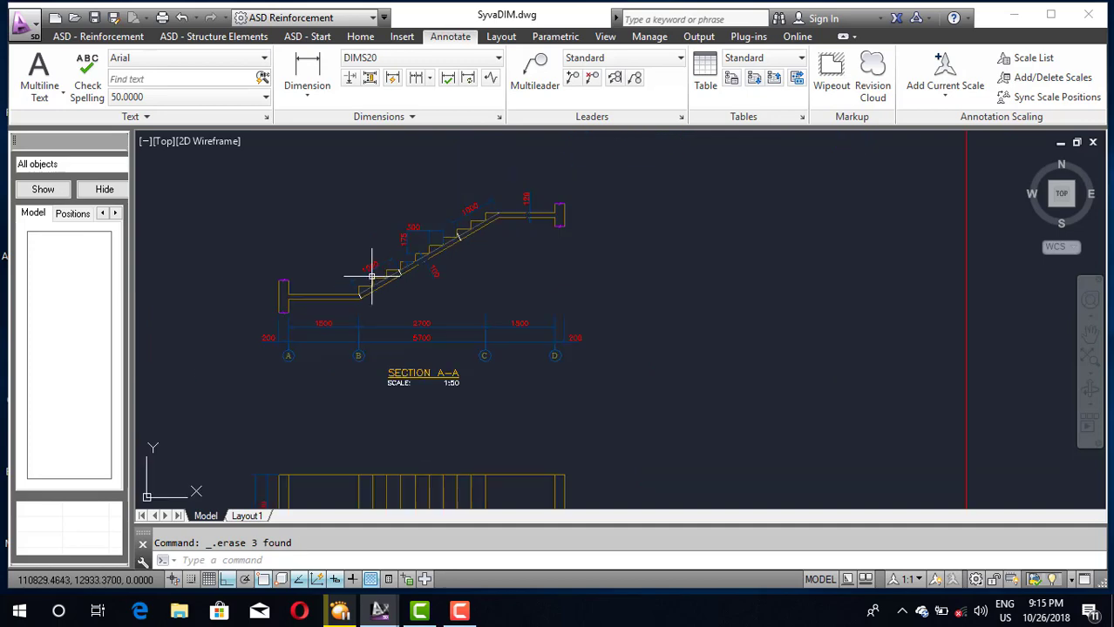
scroll(397, 274, up, 4)
scroll(410, 273, down, 4)
scroll(419, 271, up, 1)
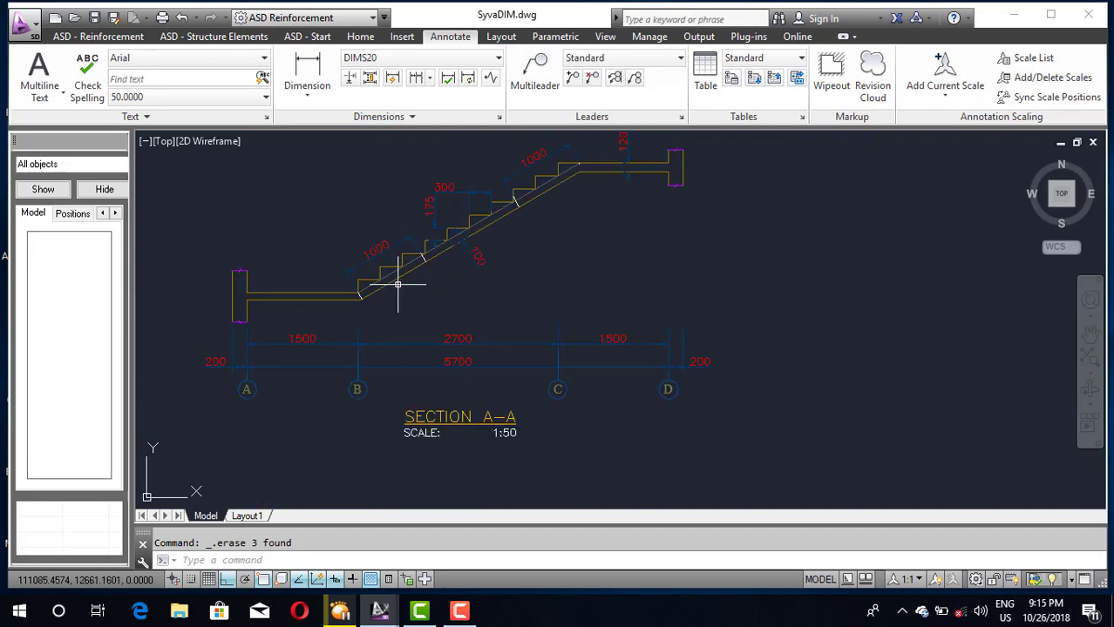
scroll(397, 279, up, 4)
scroll(460, 279, down, 5)
scroll(385, 274, down, 4)
scroll(393, 270, up, 3)
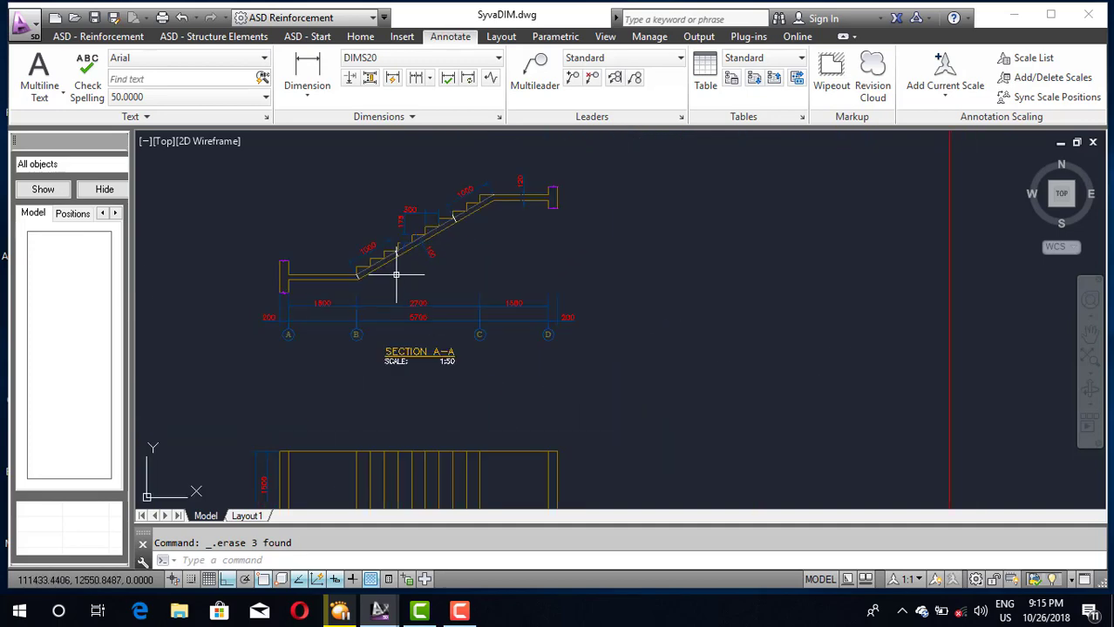
scroll(324, 251, down, 3)
scroll(632, 261, up, 2)
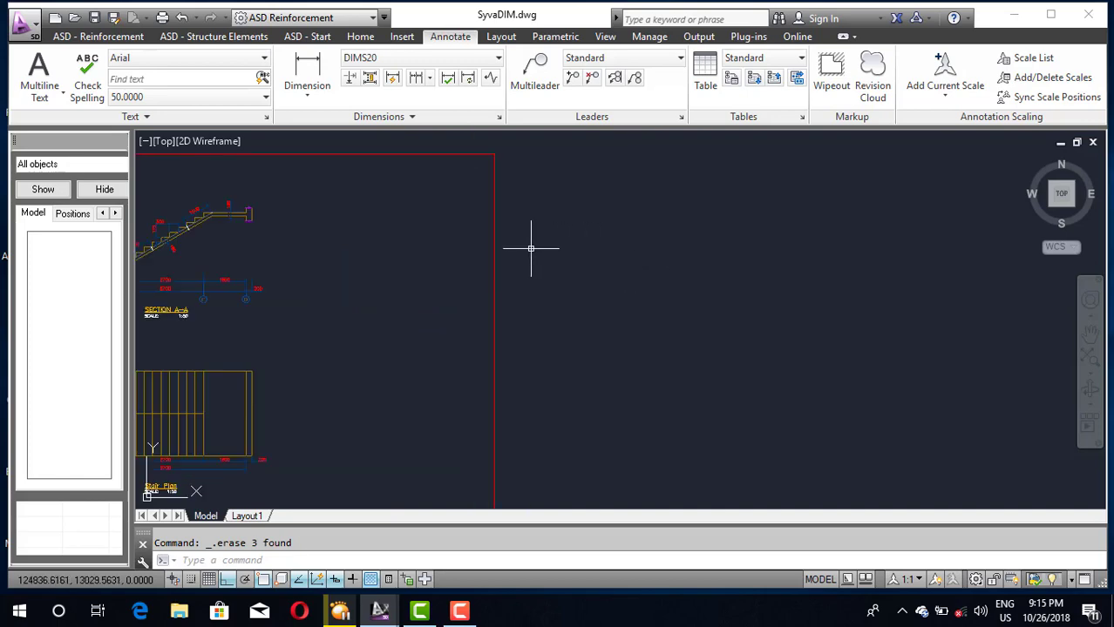
scroll(529, 241, down, 2)
scroll(261, 254, up, 3)
scroll(244, 255, down, 3)
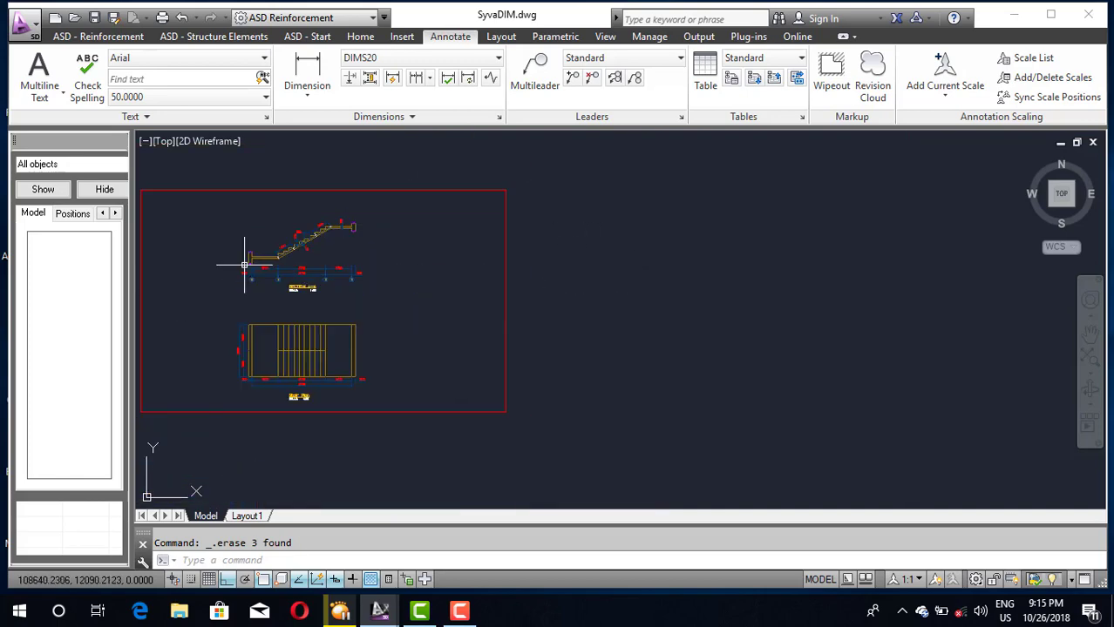
text(l)
Draw a vertical line to the right of the frame
key(Return)
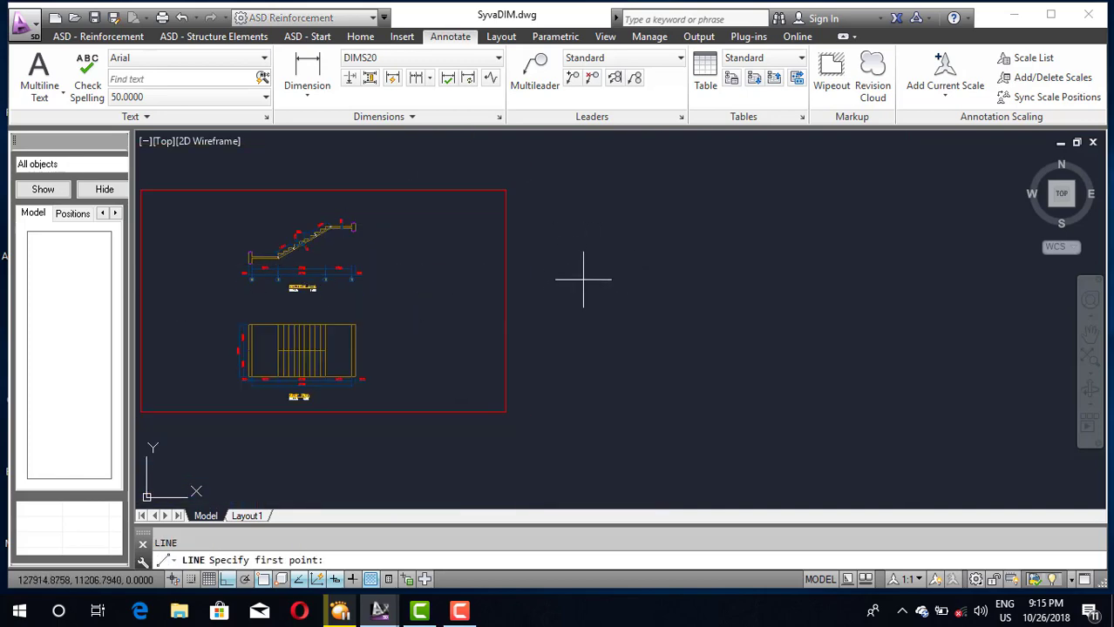
click(584, 232)
click(584, 293)
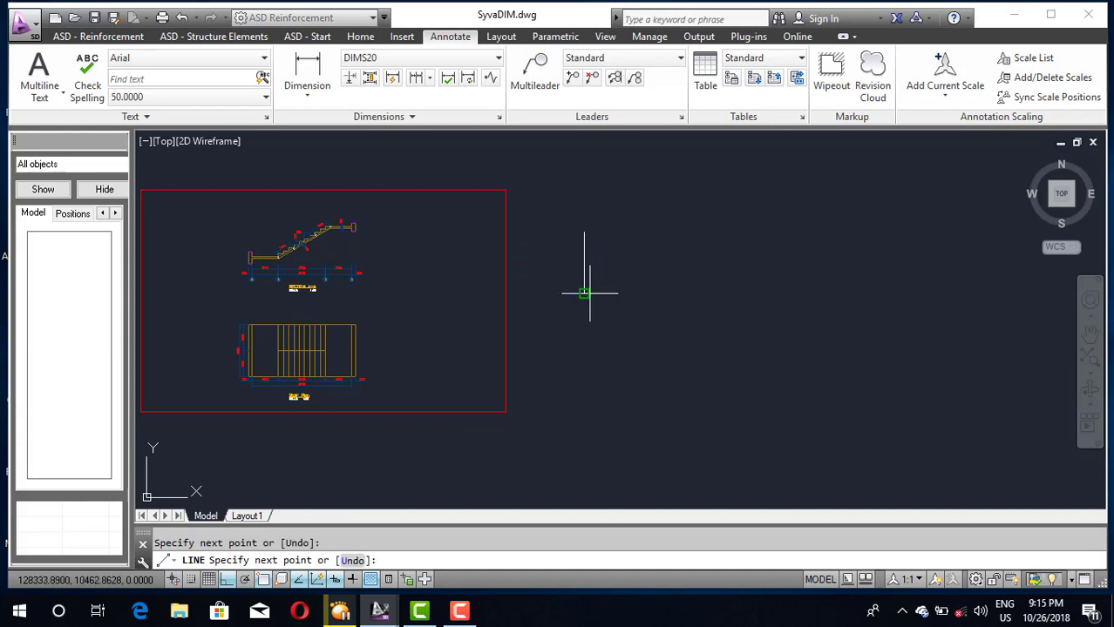
key(Escape)
Offset the vertical line by 200 to make a parallel copy
scroll(611, 251, up, 4)
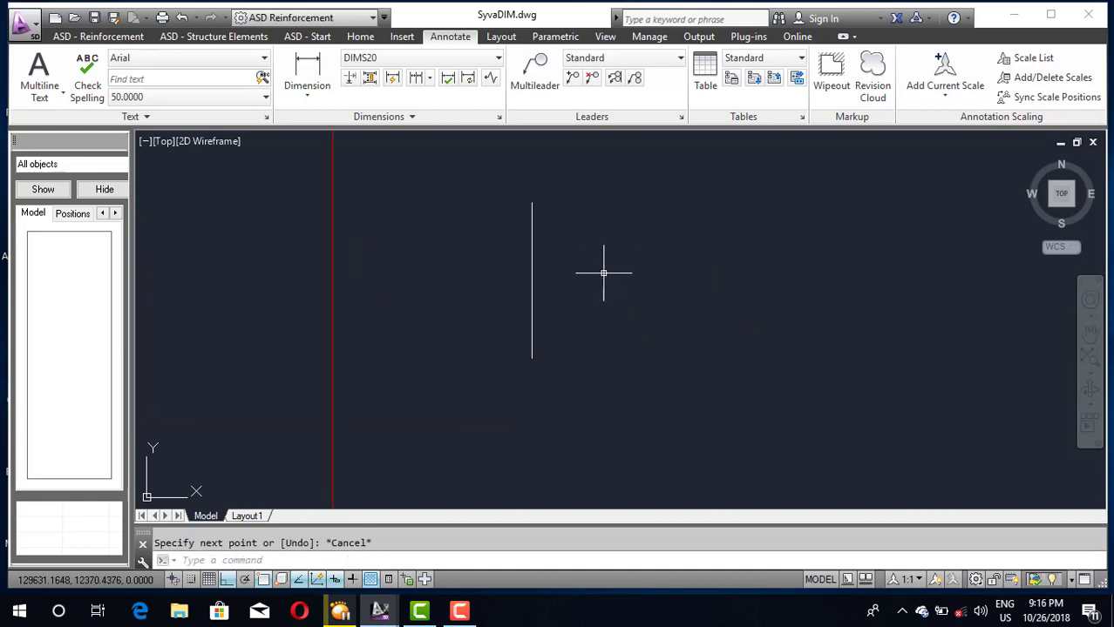
text(o)
key(Return)
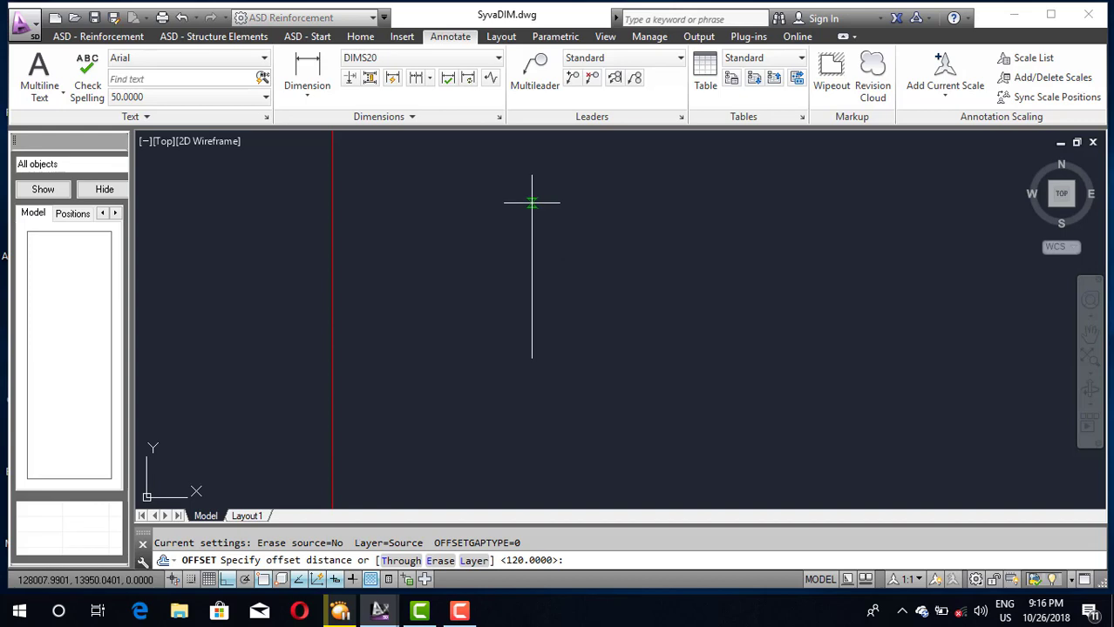
click(531, 203)
text(200)
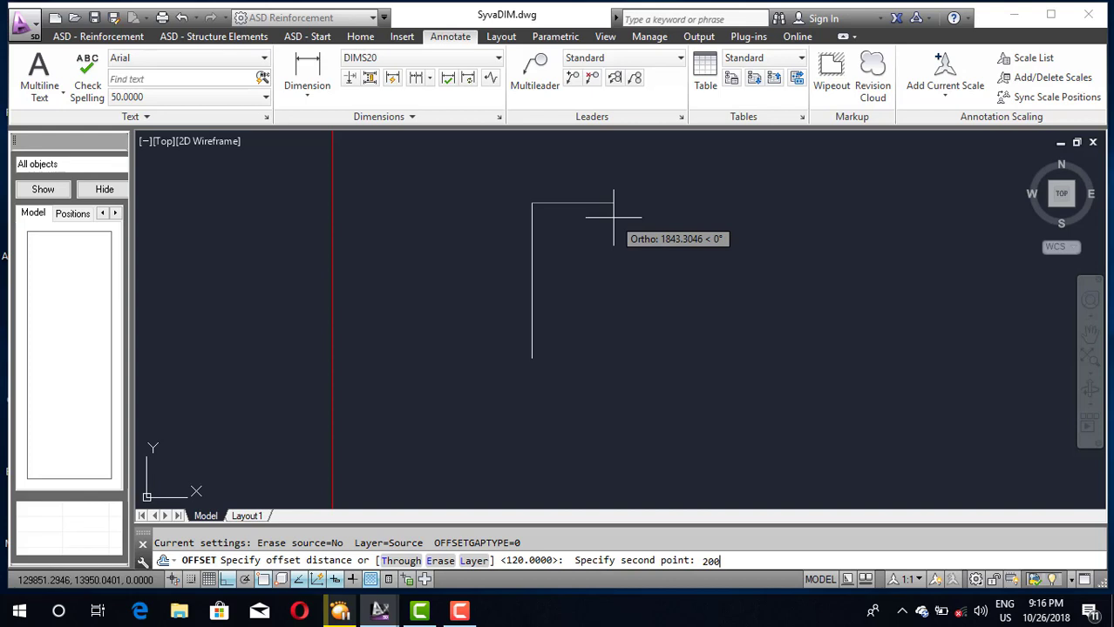
key(Return)
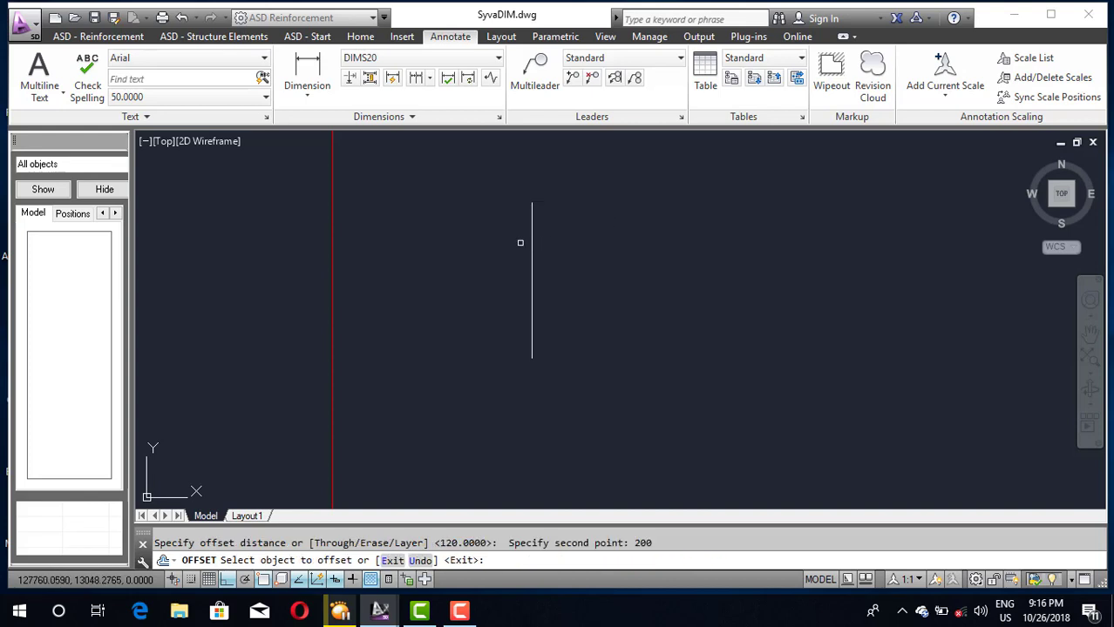
click(530, 244)
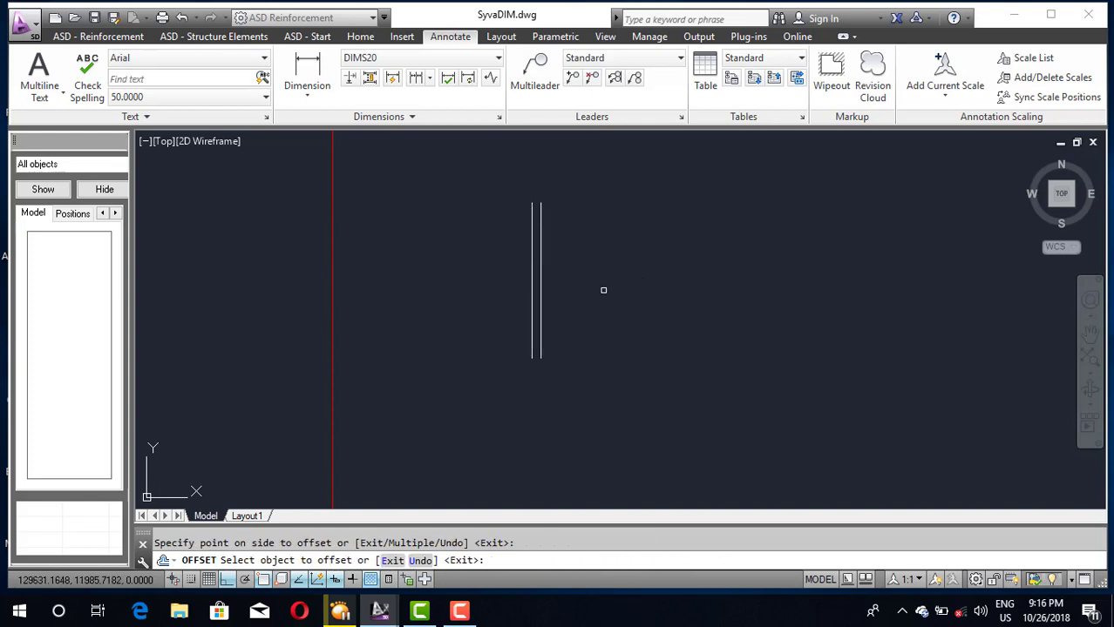
scroll(545, 264, up, 2)
key(Escape)
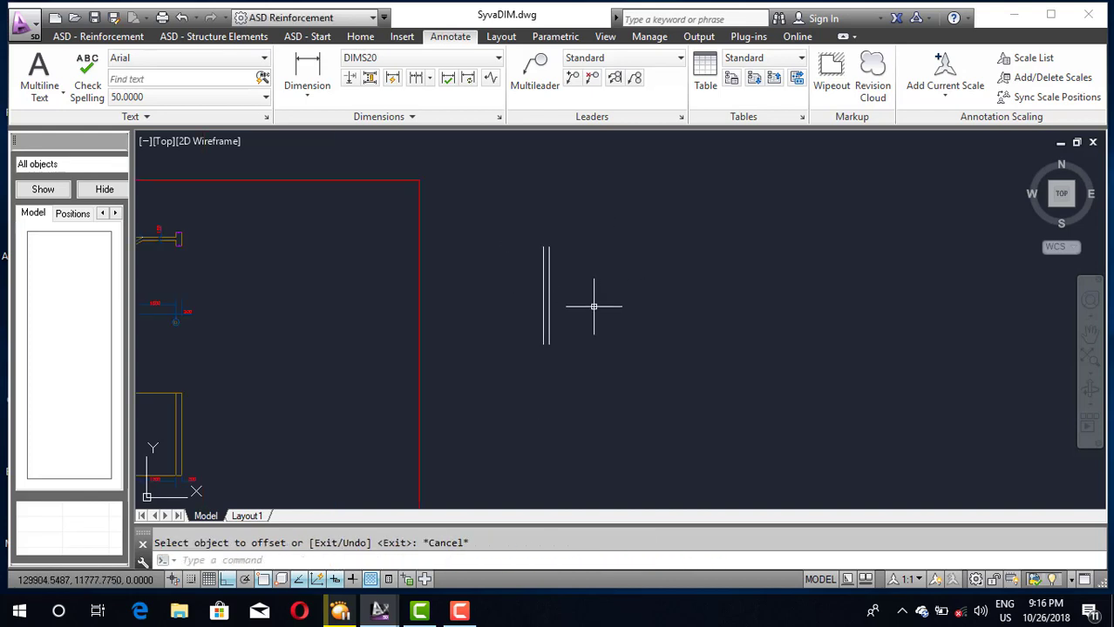
Draw a 1500-long horizontal line extending right from the right vertical line
scroll(577, 294, down, 2)
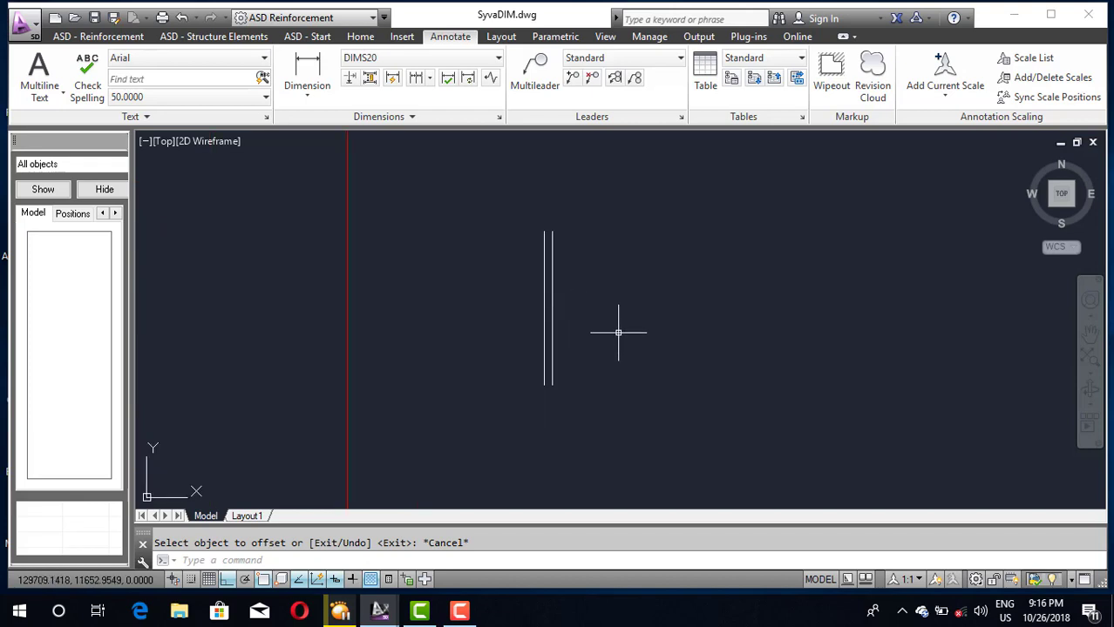
text(l)
key(Return)
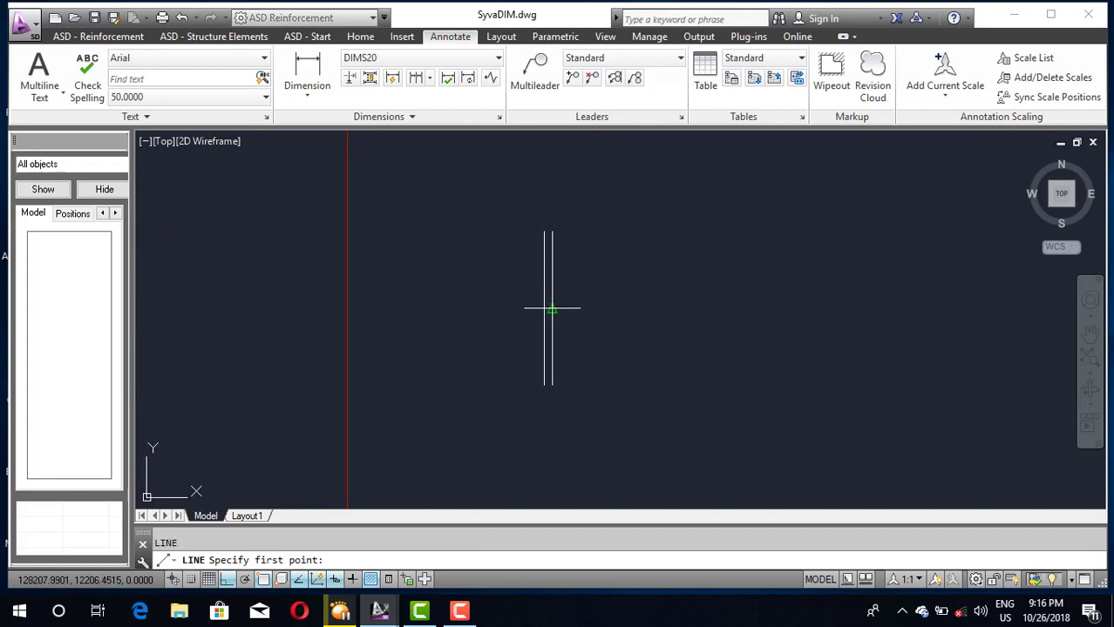
click(551, 308)
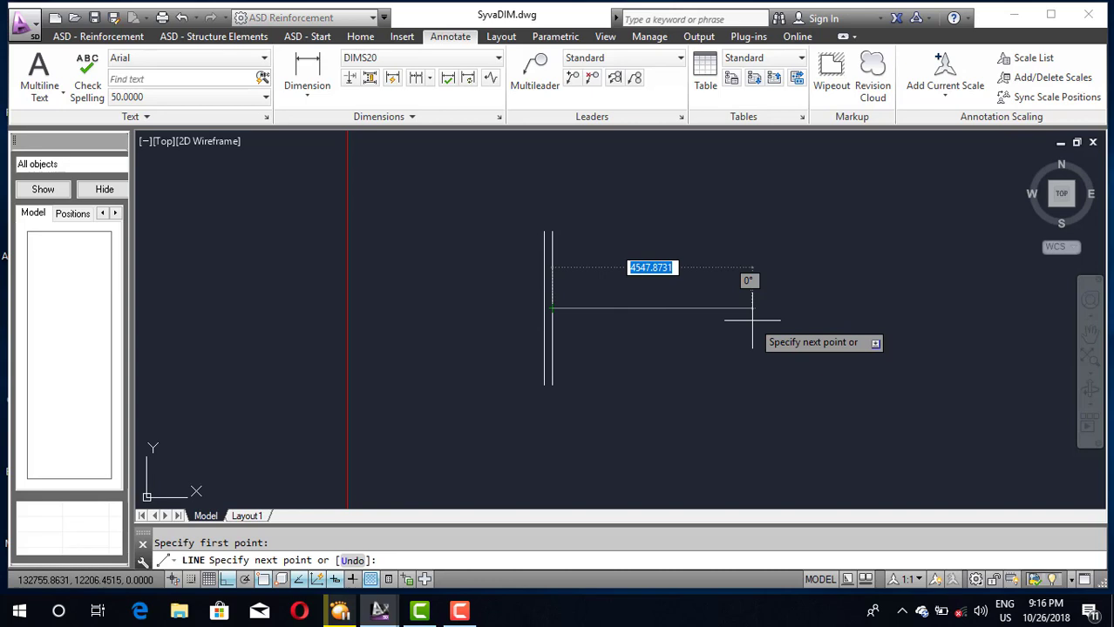
text(1500)
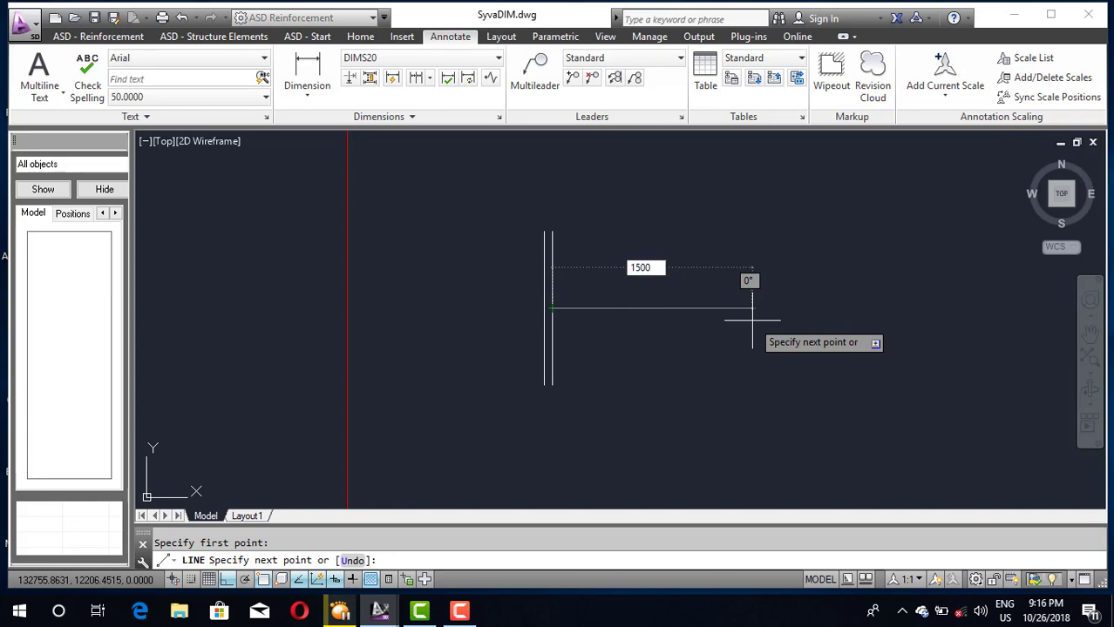
key(Return)
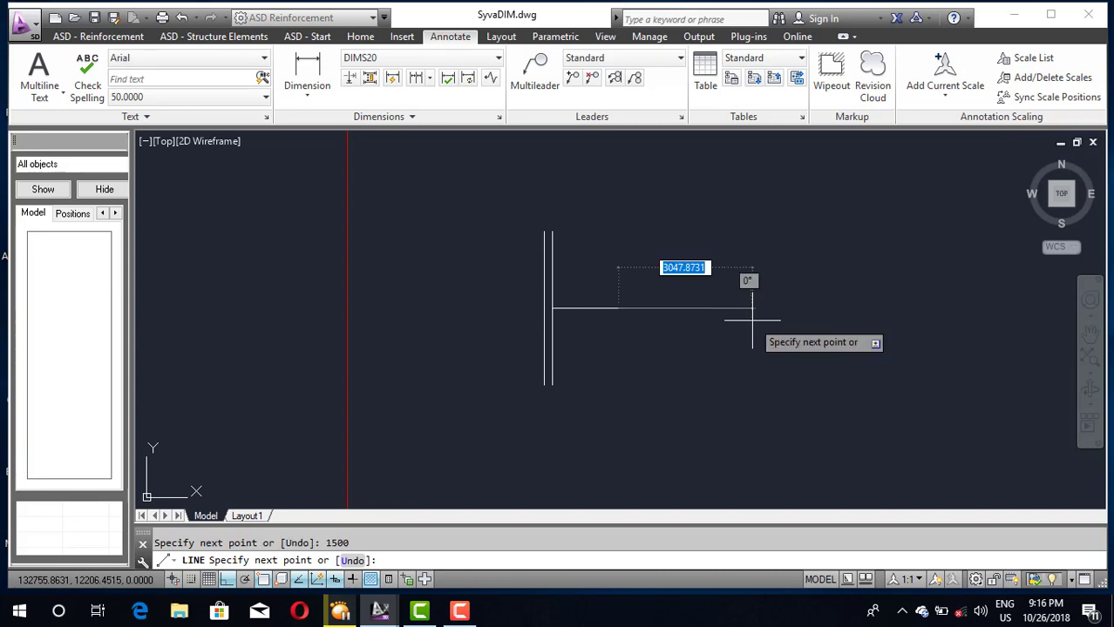
key(Escape)
scroll(595, 323, up, 4)
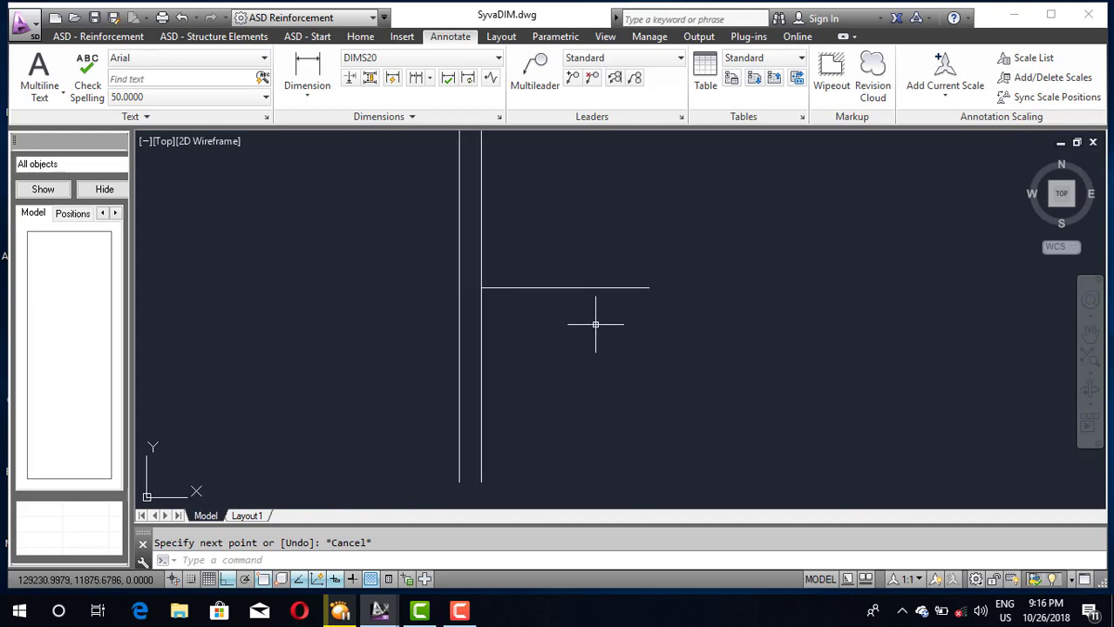
text(o)
key(Return)
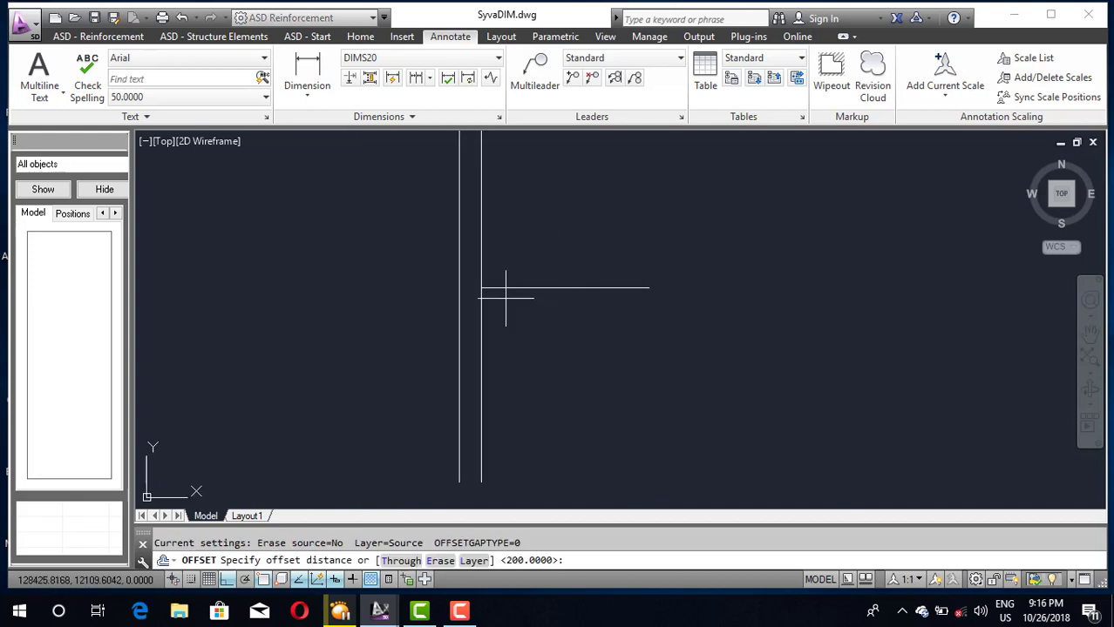
Offset the horizontal line 60 downward to form a parallel slab line
click(481, 288)
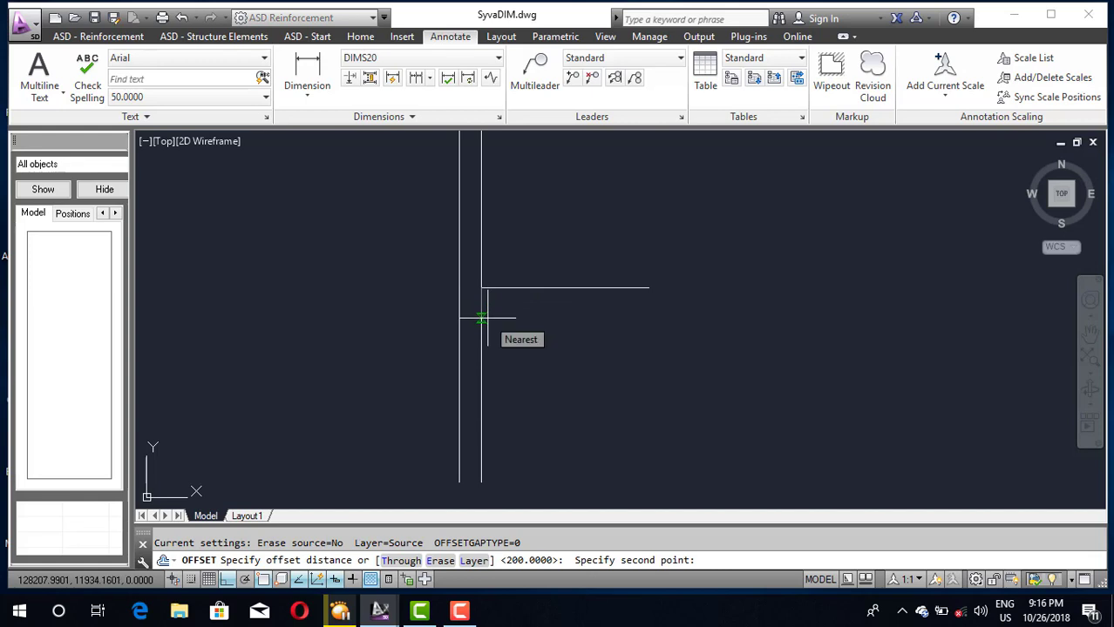
text(60)
key(Return)
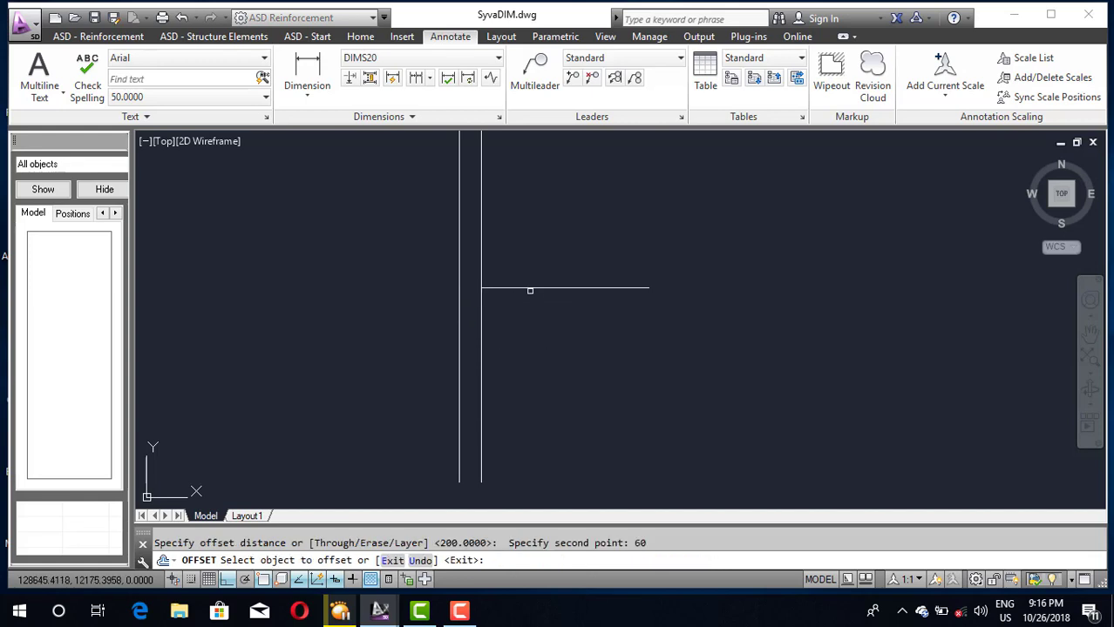
click(533, 288)
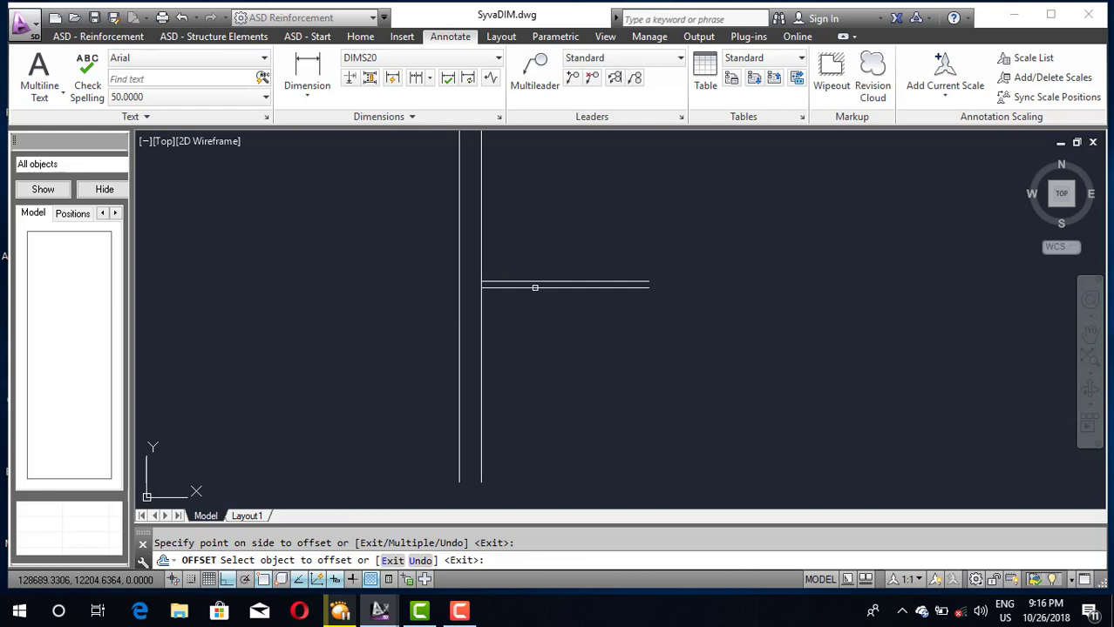
click(539, 314)
key(Escape)
Delete the middle horizontal line
scroll(528, 277, up, 5)
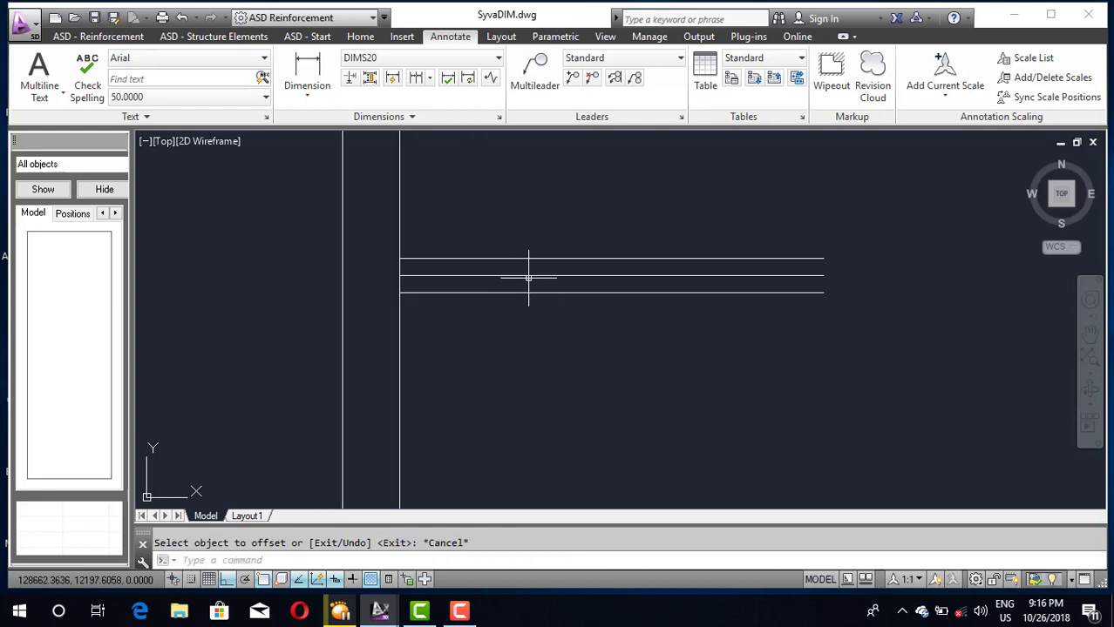
click(528, 277)
key(Delete)
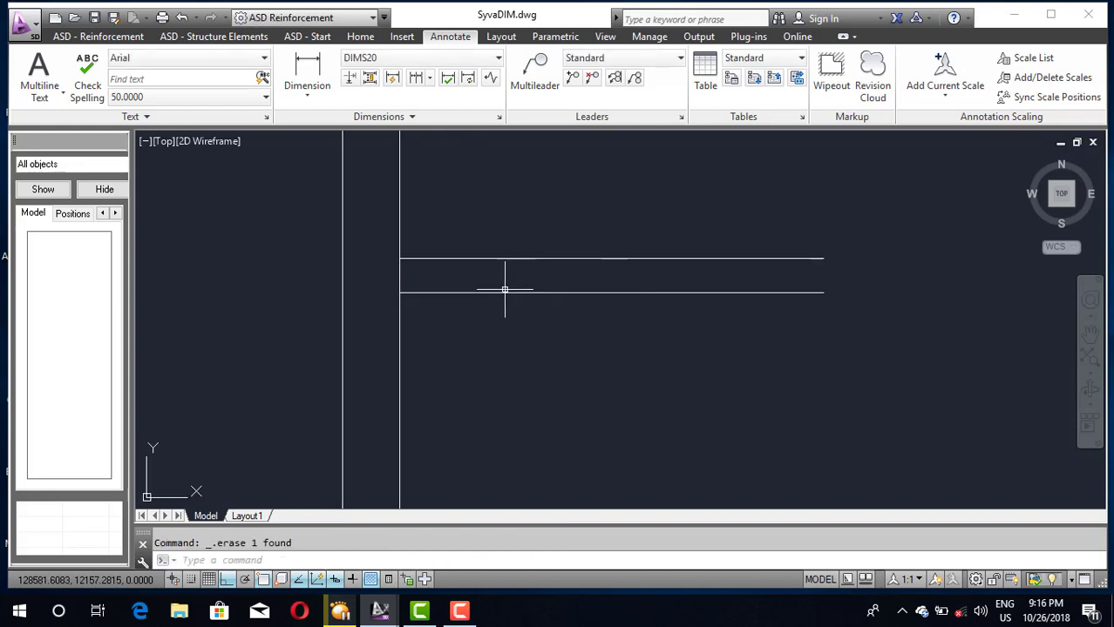
text(tr)
key(Return)
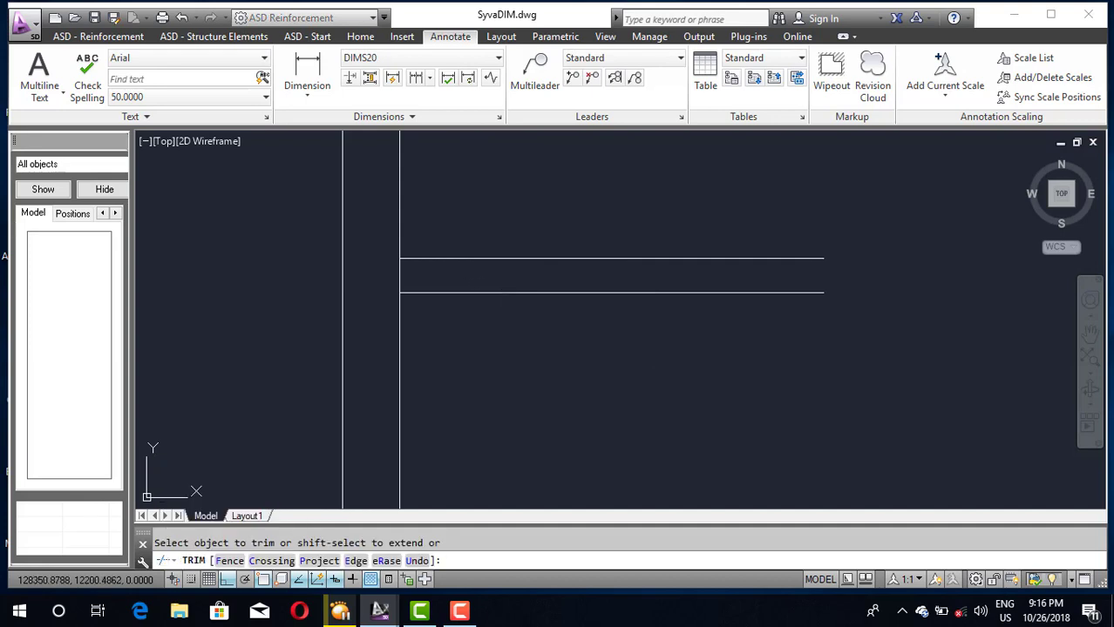
click(504, 287)
click(417, 283)
click(417, 282)
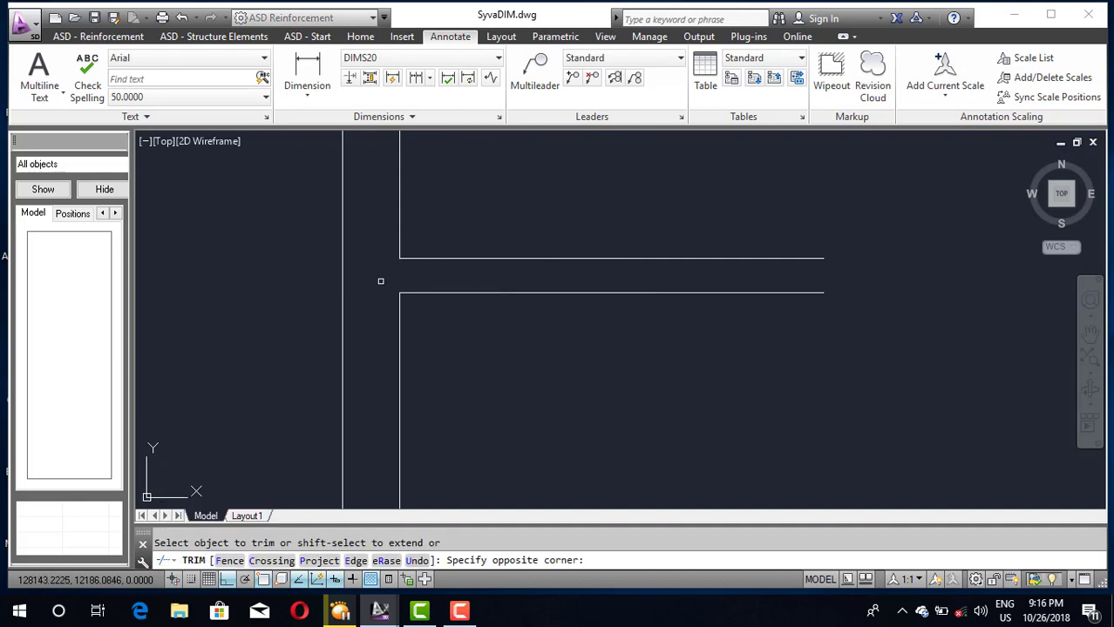
key(Escape)
scroll(507, 355, down, 2)
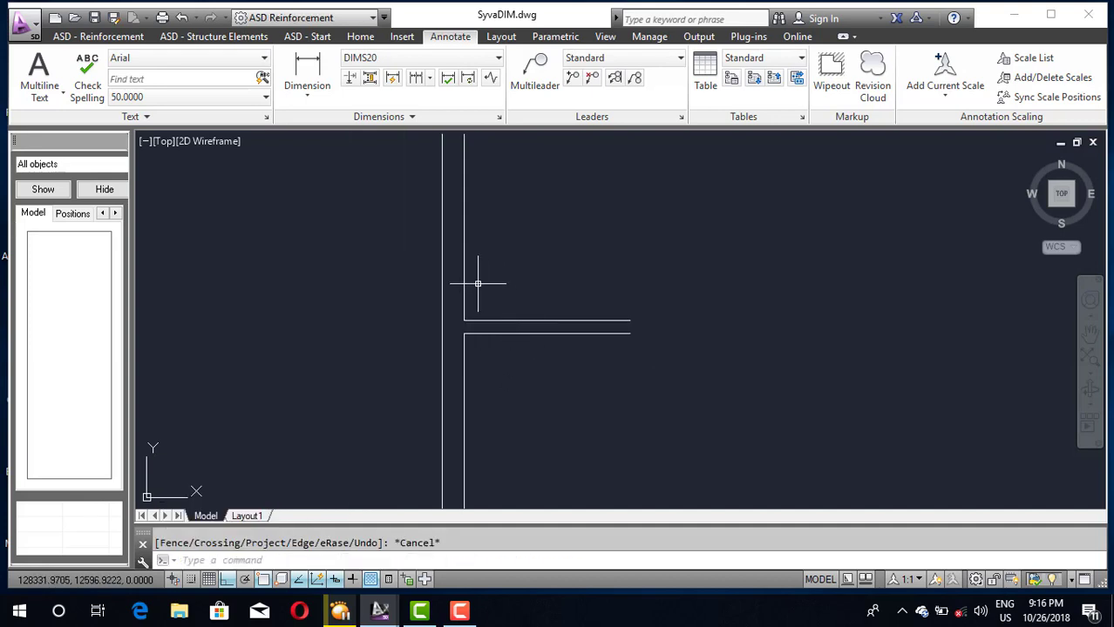
text(l)
Draw a short cap line across the wall top and trim the wall lines above it
key(Return)
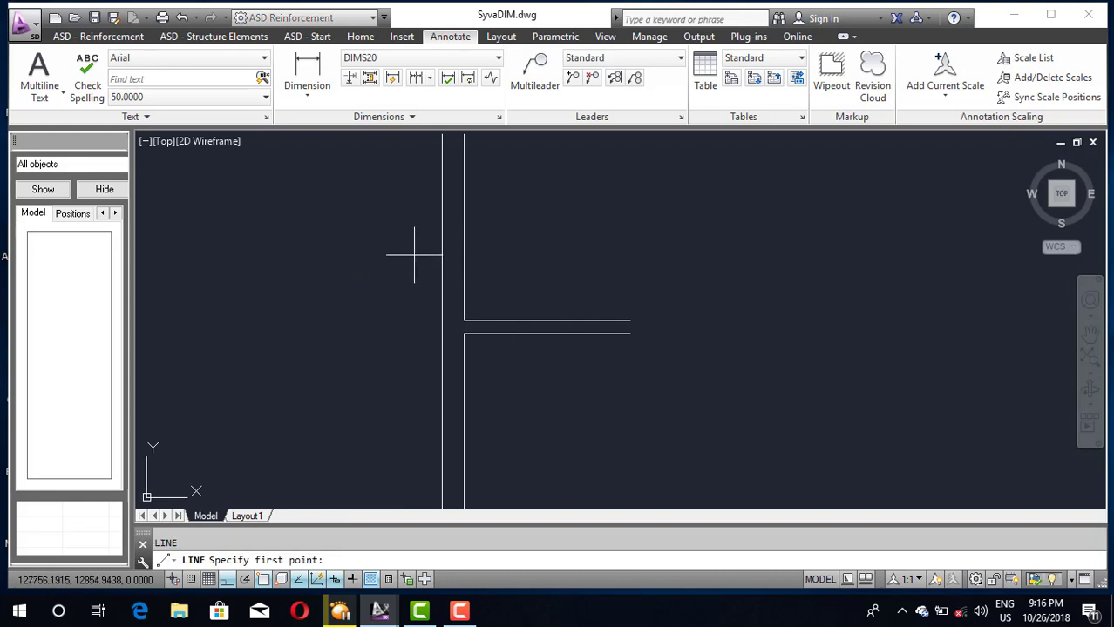
click(422, 255)
click(490, 227)
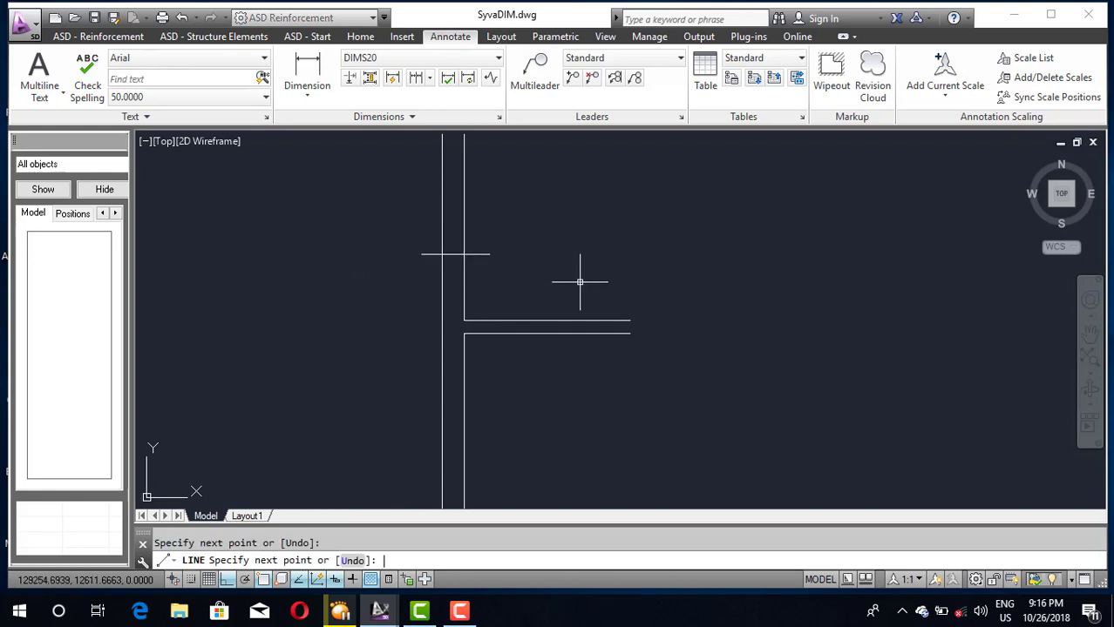
key(Escape)
text(r)
key(Return)
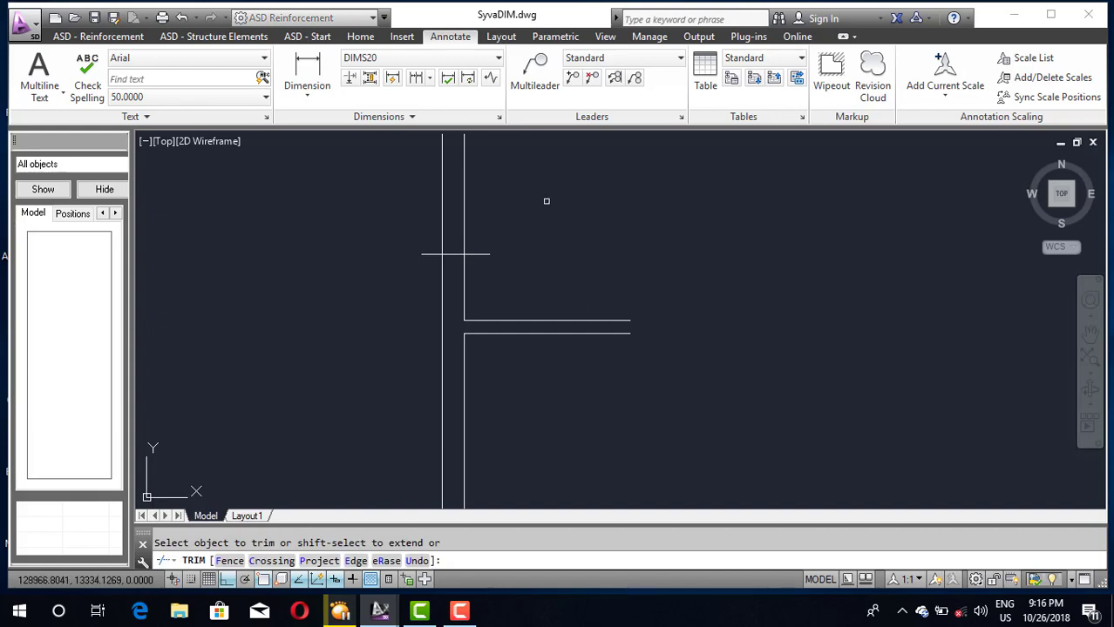
click(536, 194)
click(375, 218)
key(Escape)
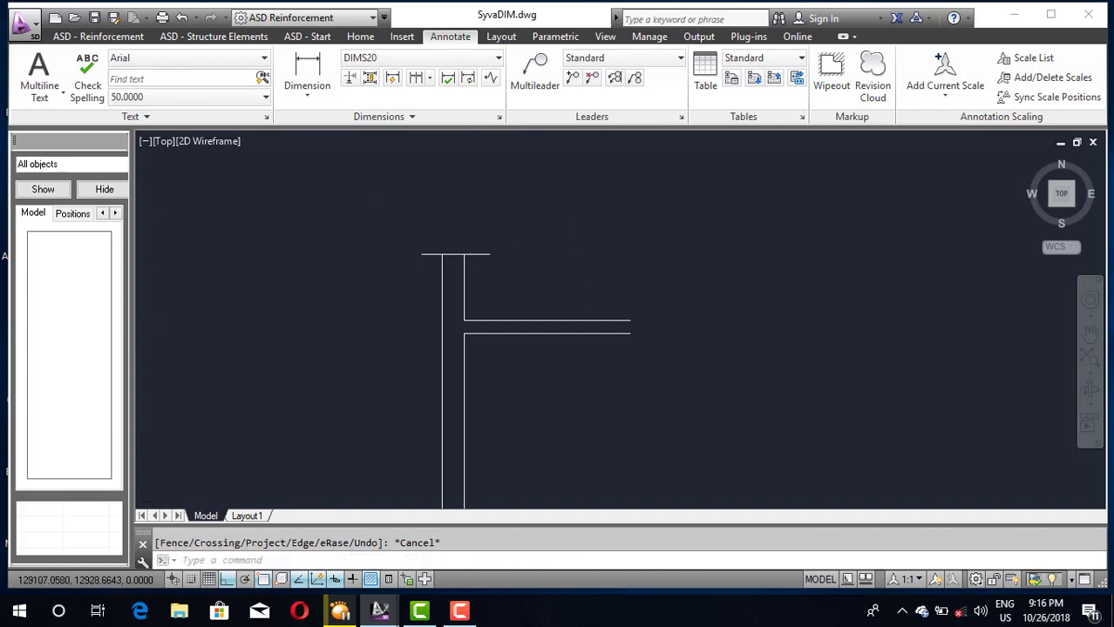
scroll(568, 299, down, 3)
scroll(556, 312, up, 1)
text(m)
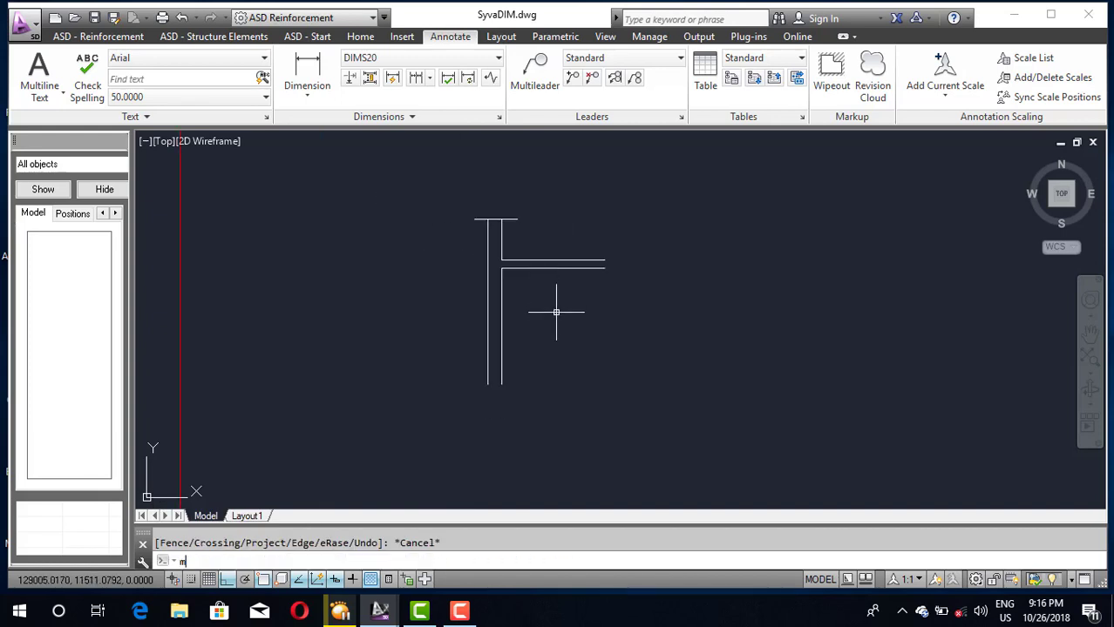
Draw a line from the wall corner down along the wall
text(i)
key(Return)
click(514, 221)
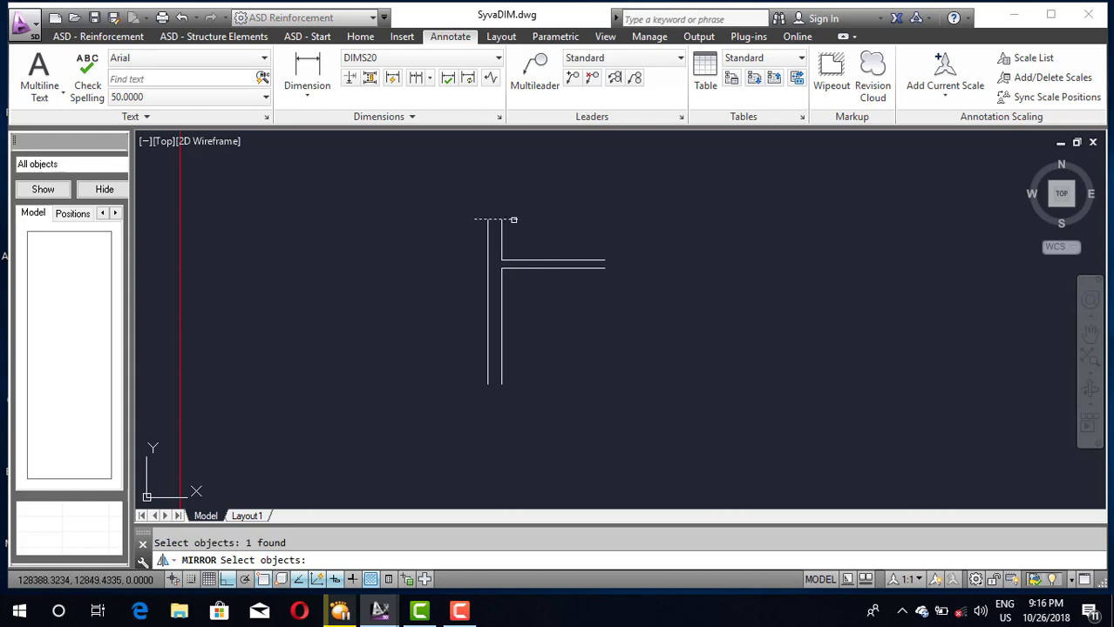
key(Return)
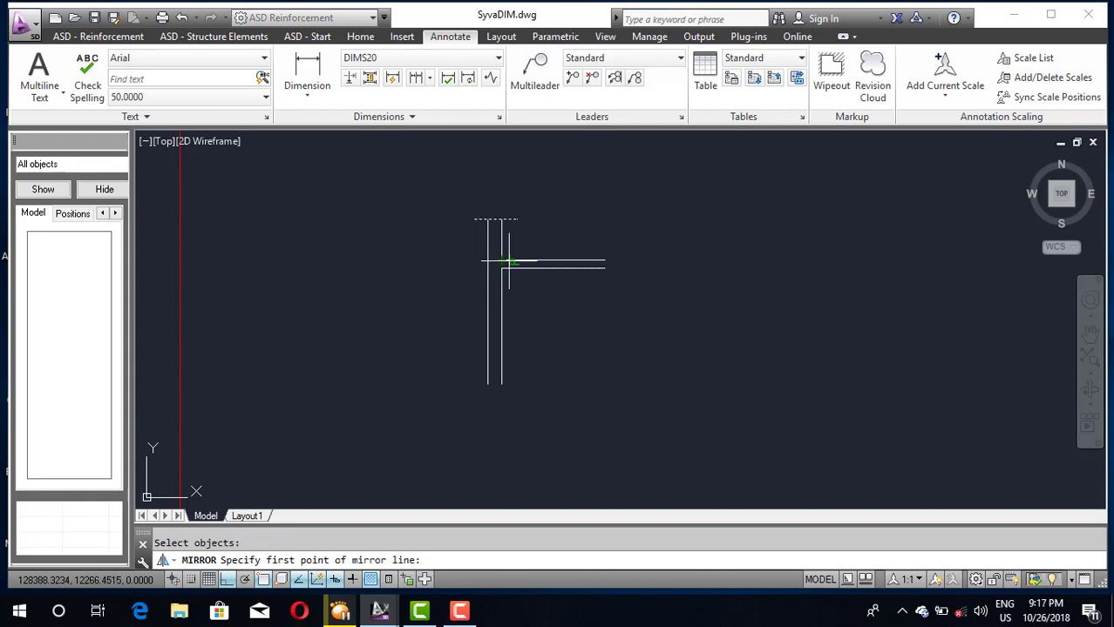
scroll(489, 265, up, 3)
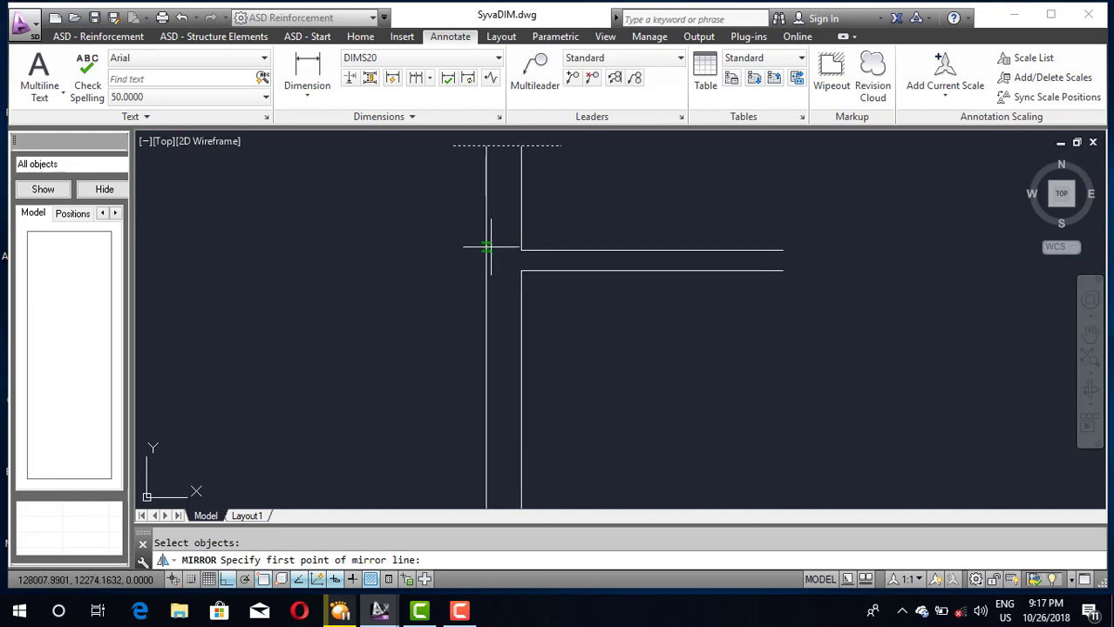
key(Escape)
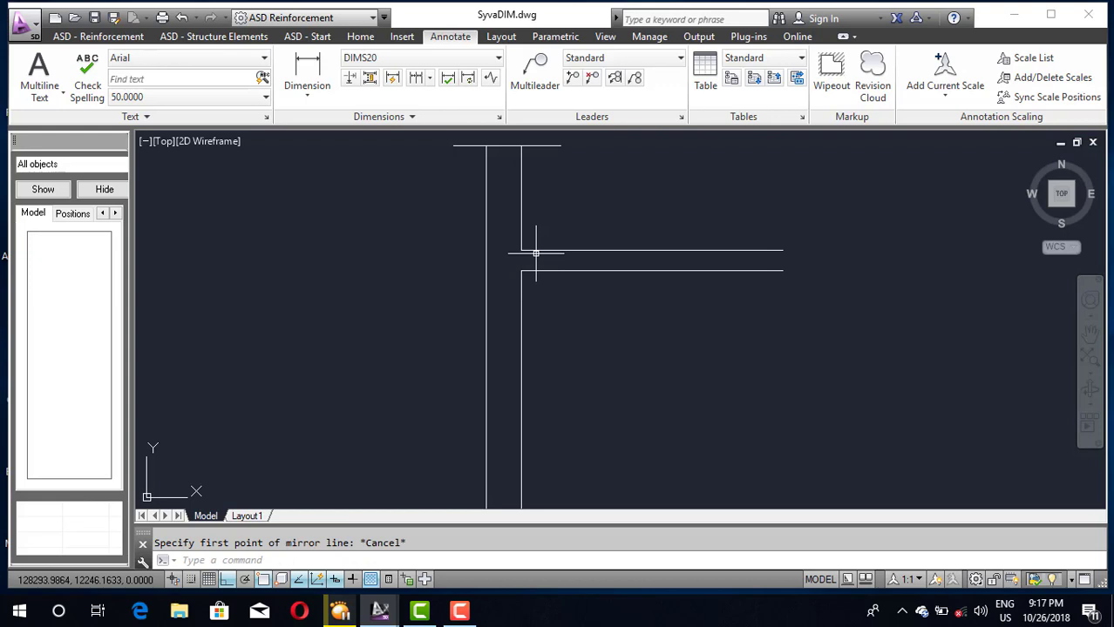
text(l)
key(Return)
click(521, 251)
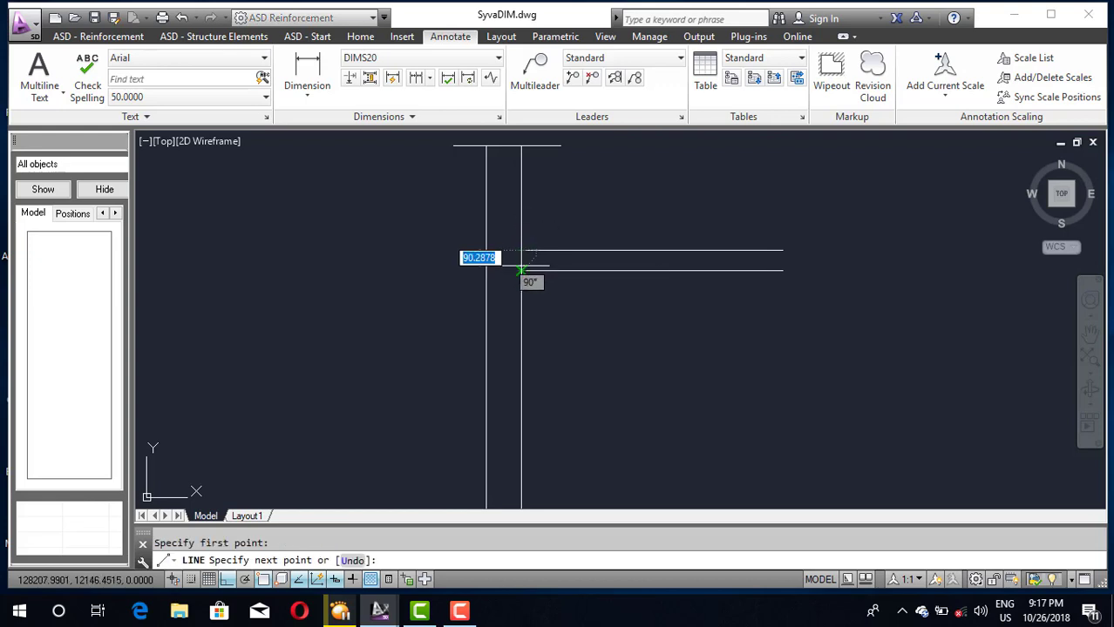
click(585, 342)
key(Escape)
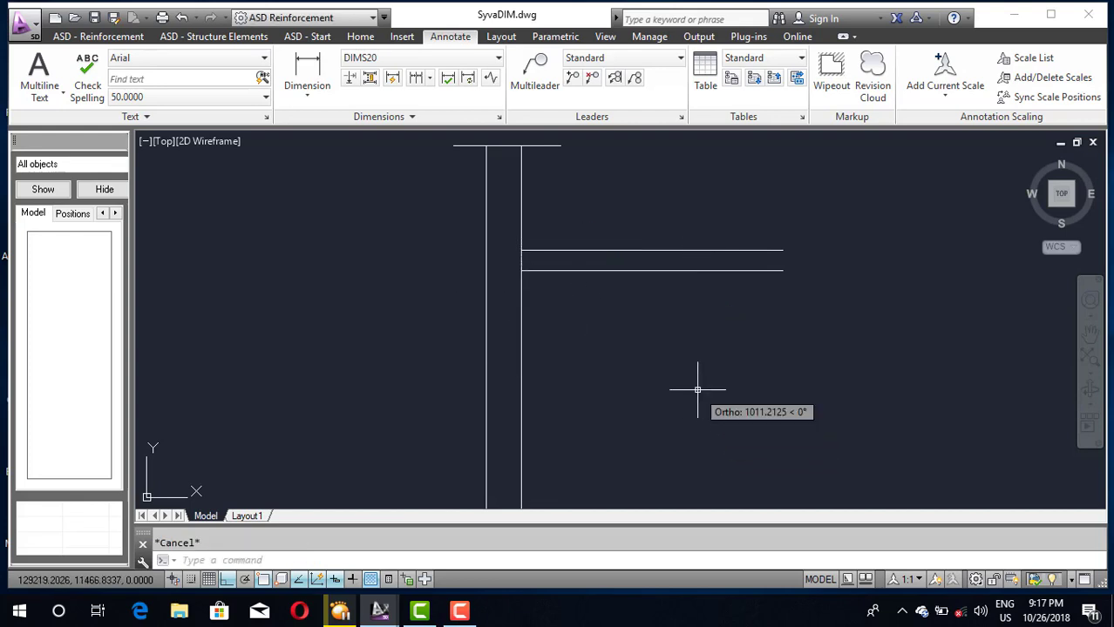
Mirror the top cap line about an axis toward the slab, then undo the slanted copy
text(mi)
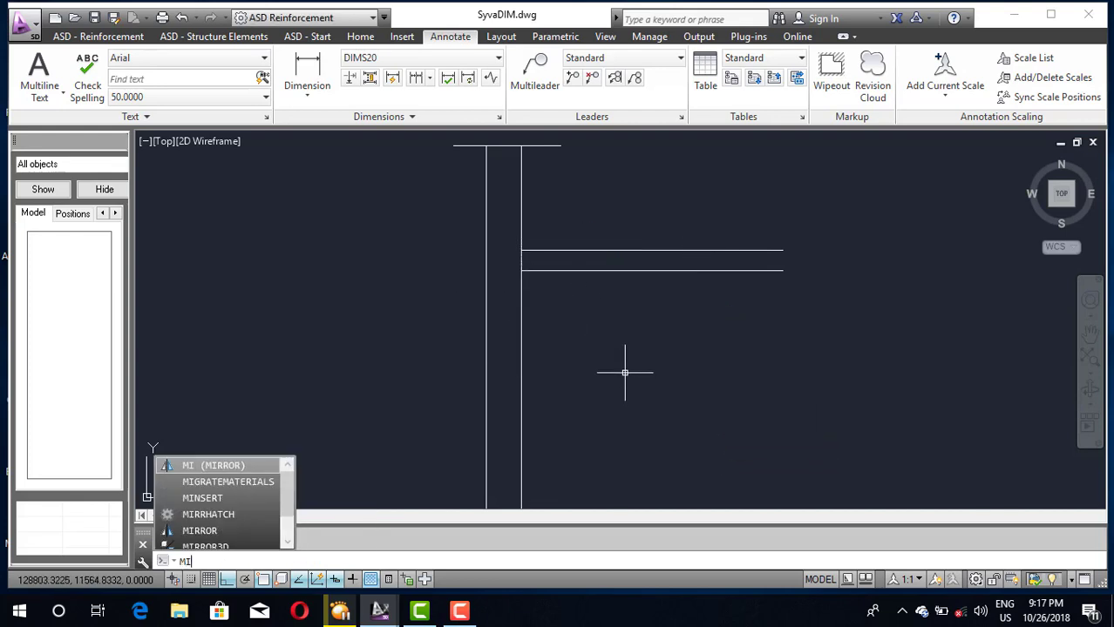
key(Return)
click(536, 146)
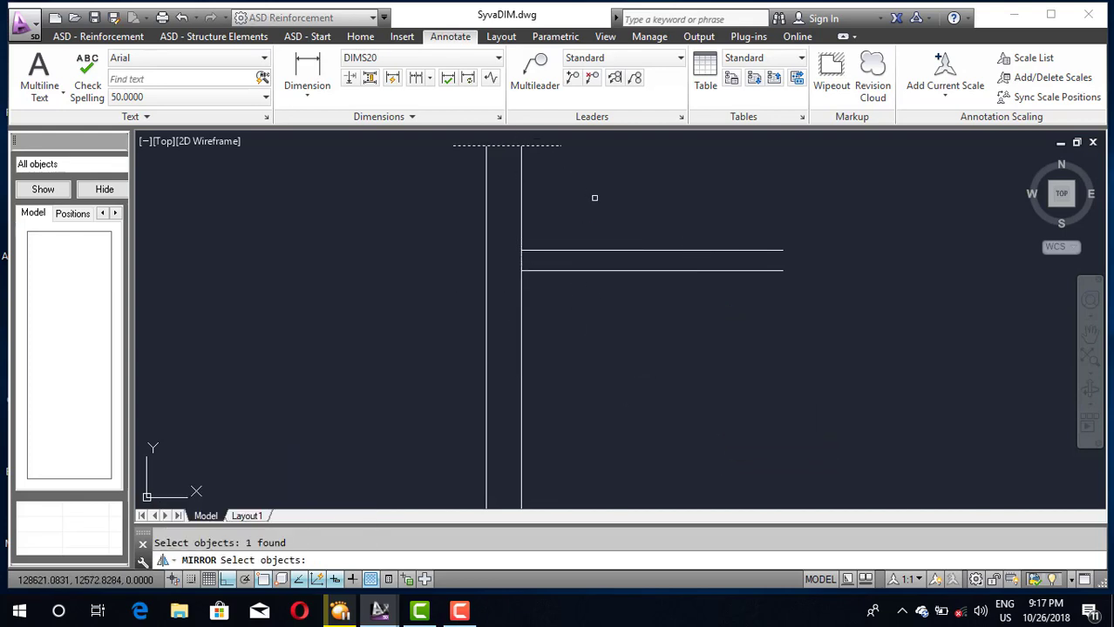
key(Return)
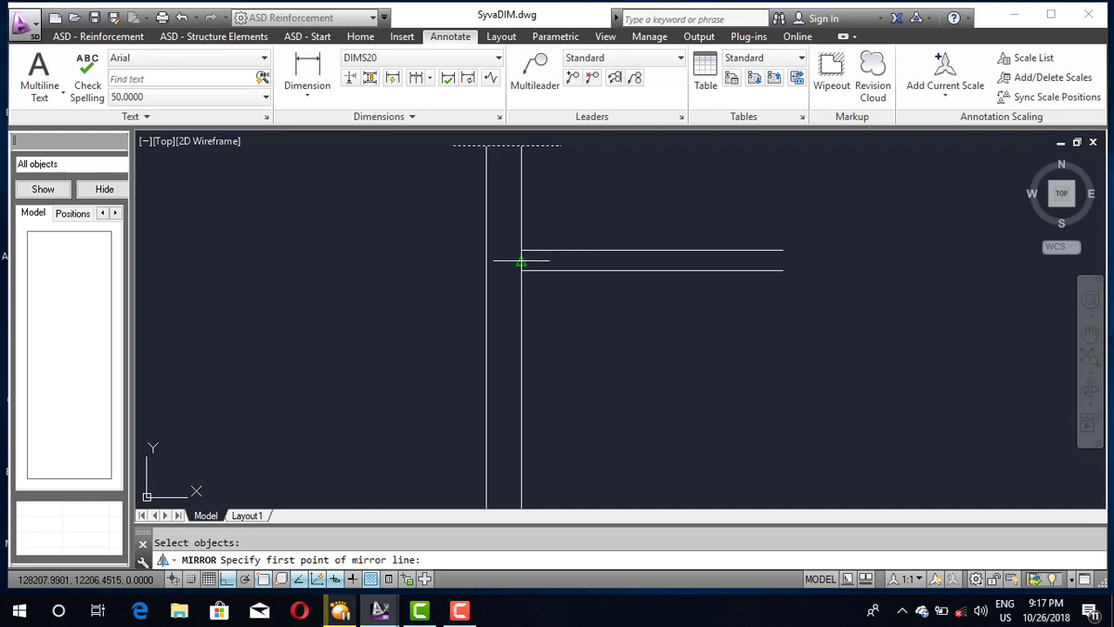
click(522, 261)
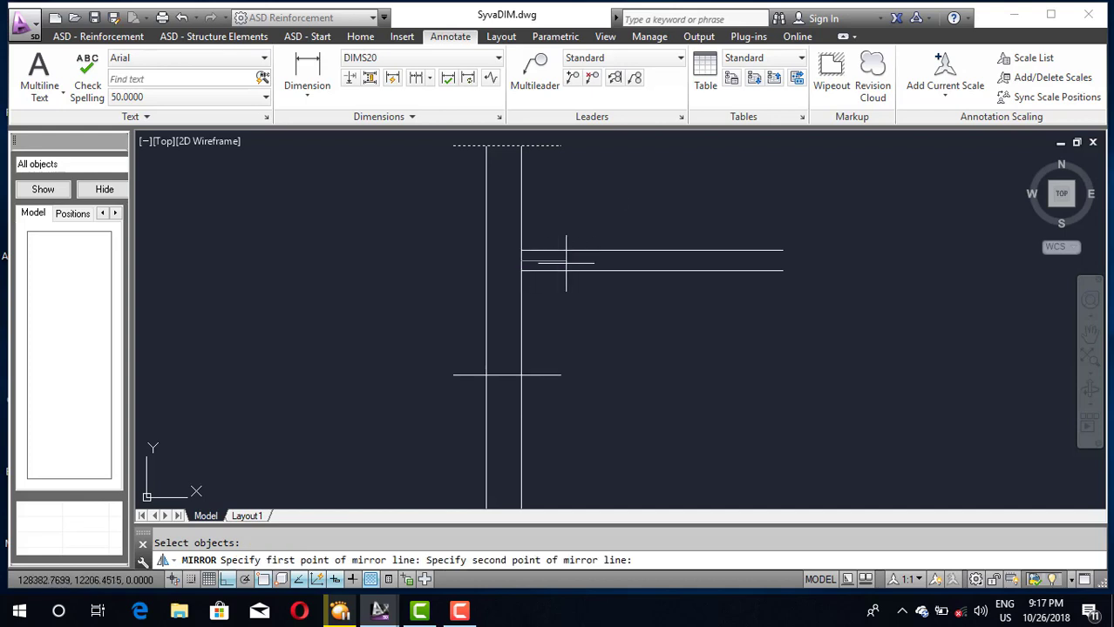
click(630, 261)
key(Return)
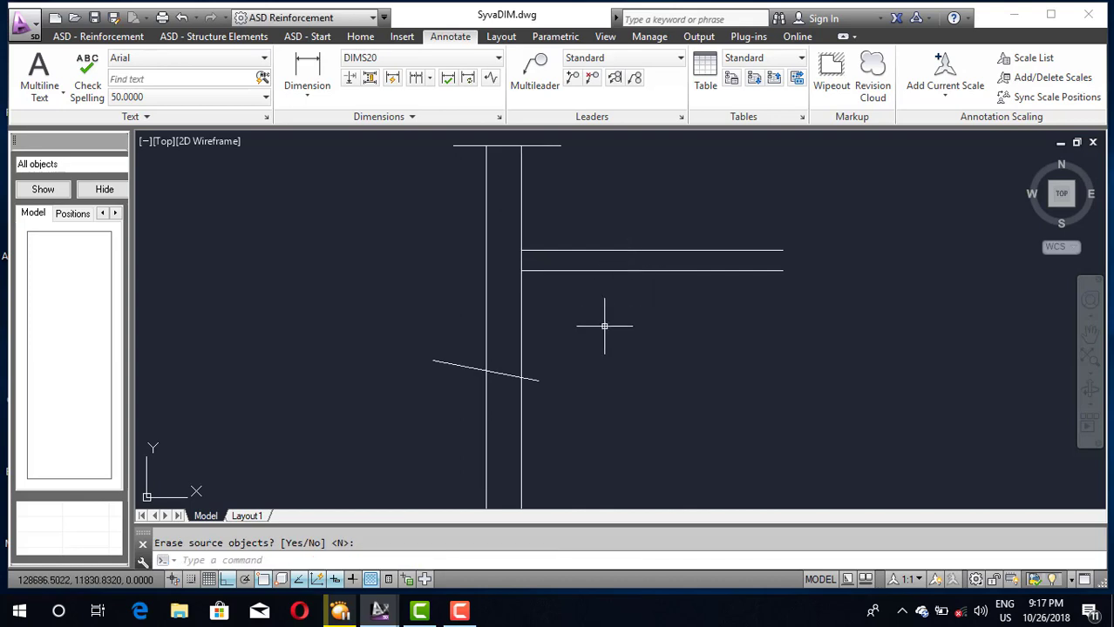
key(ctrl+z)
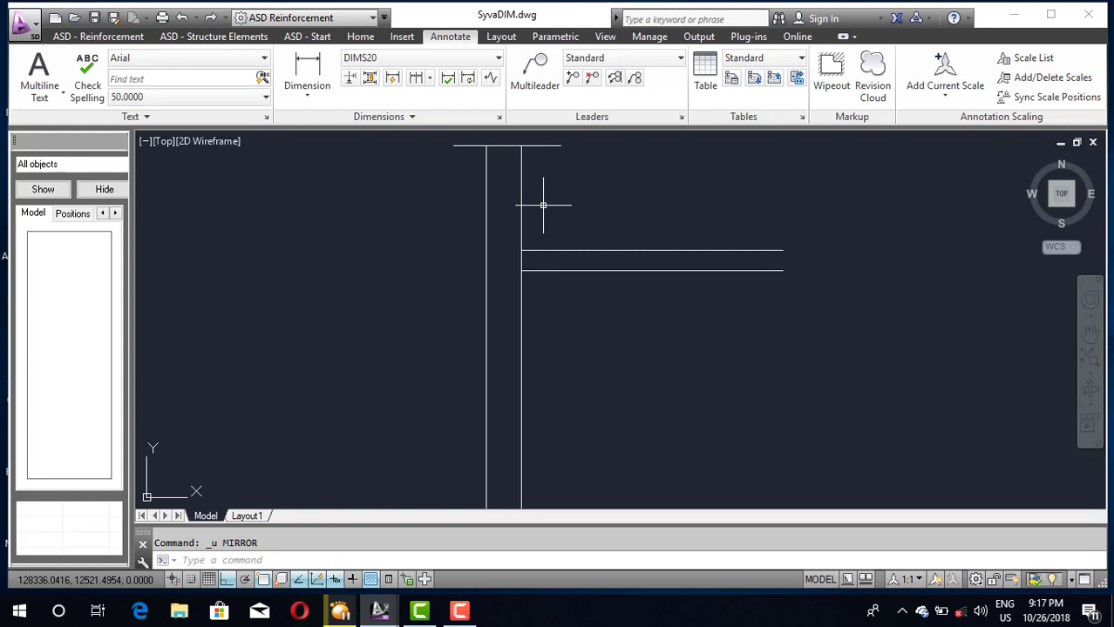
text(mi)
Mirror the top cap line about a horizontal axis through the wall corner, with Ortho on
key(Return)
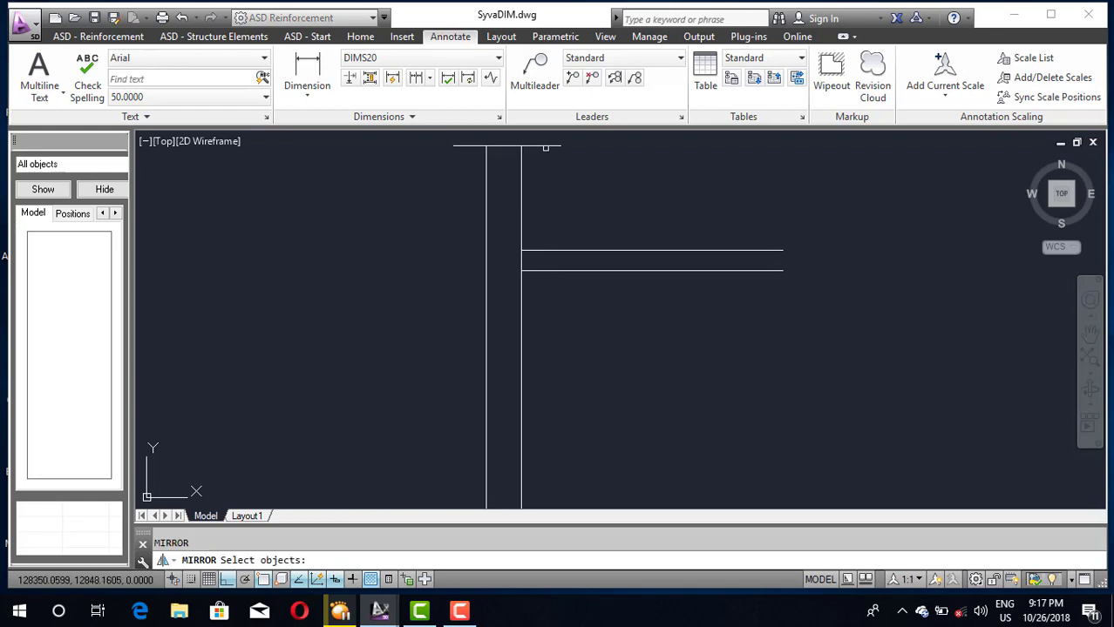
click(547, 145)
key(Return)
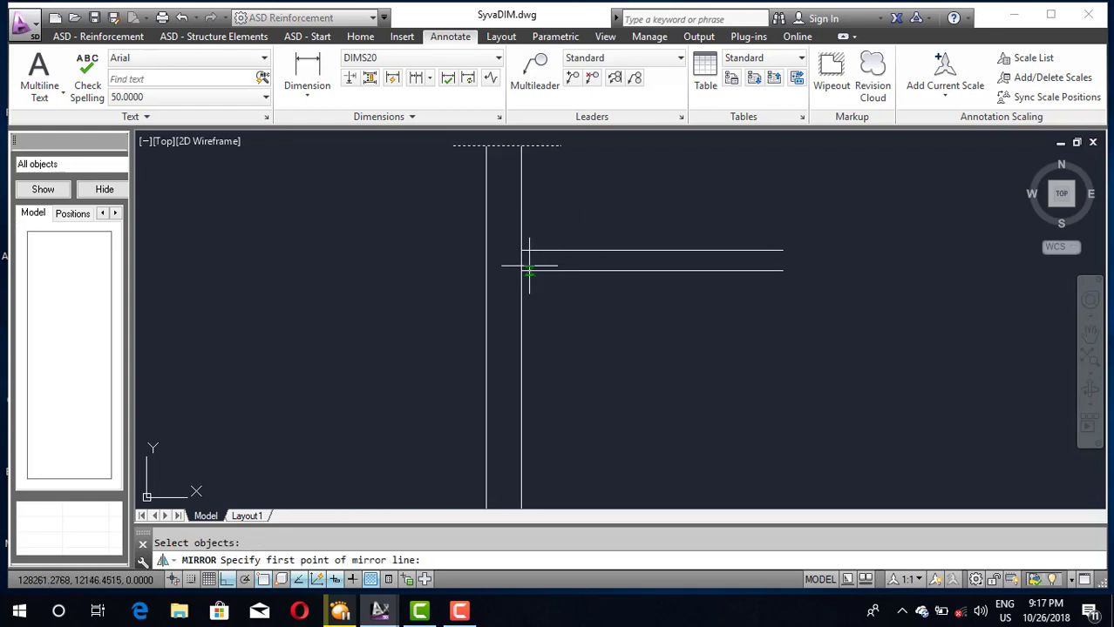
click(521, 260)
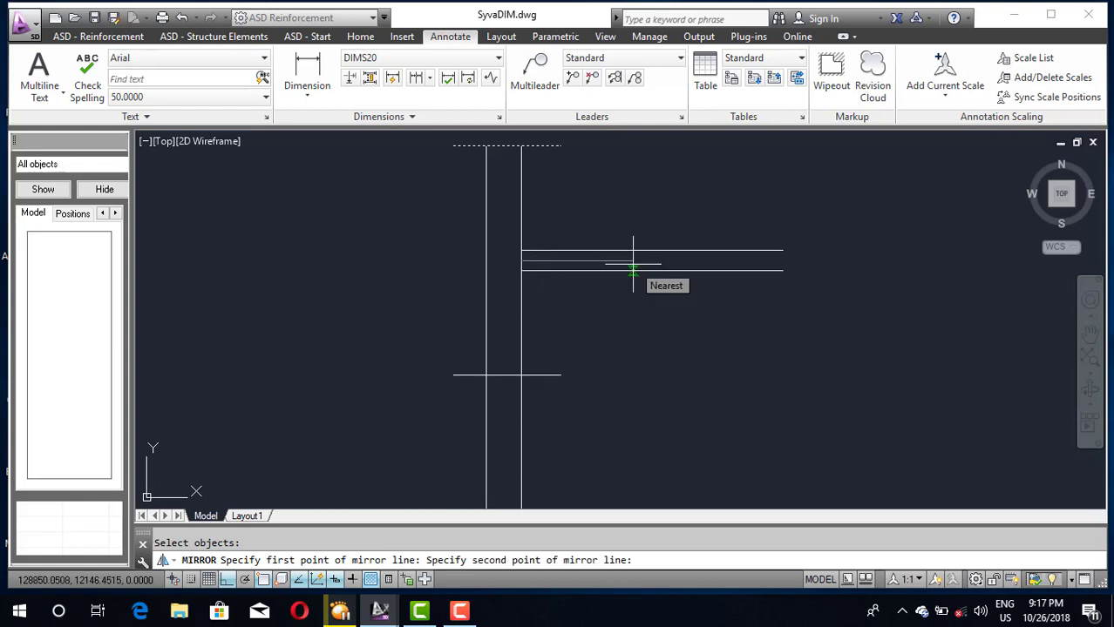
key(F8)
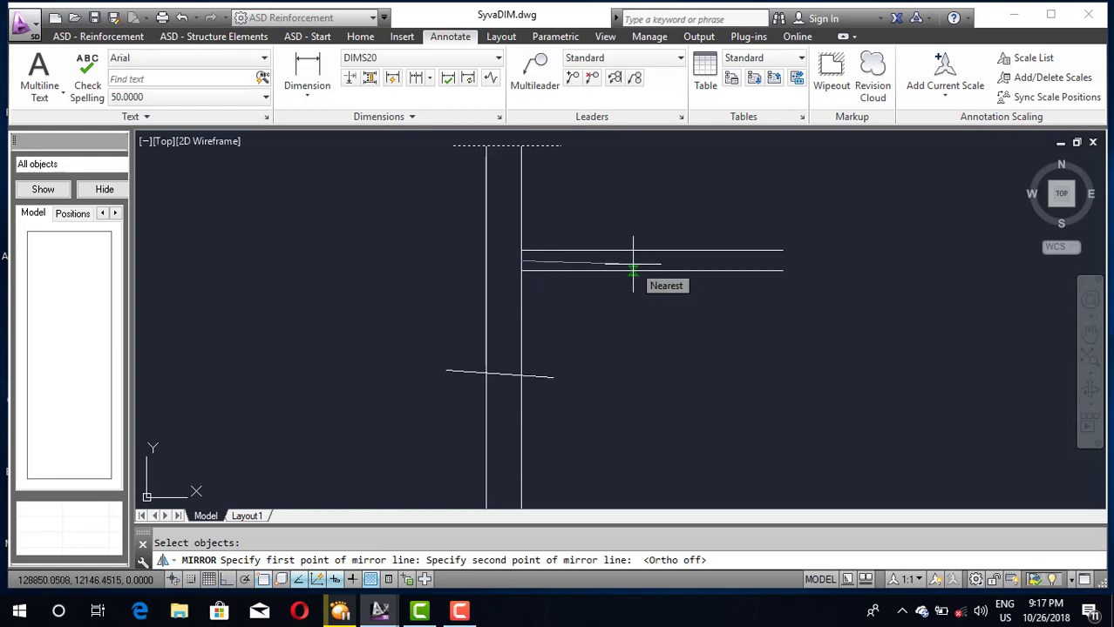
key(F8)
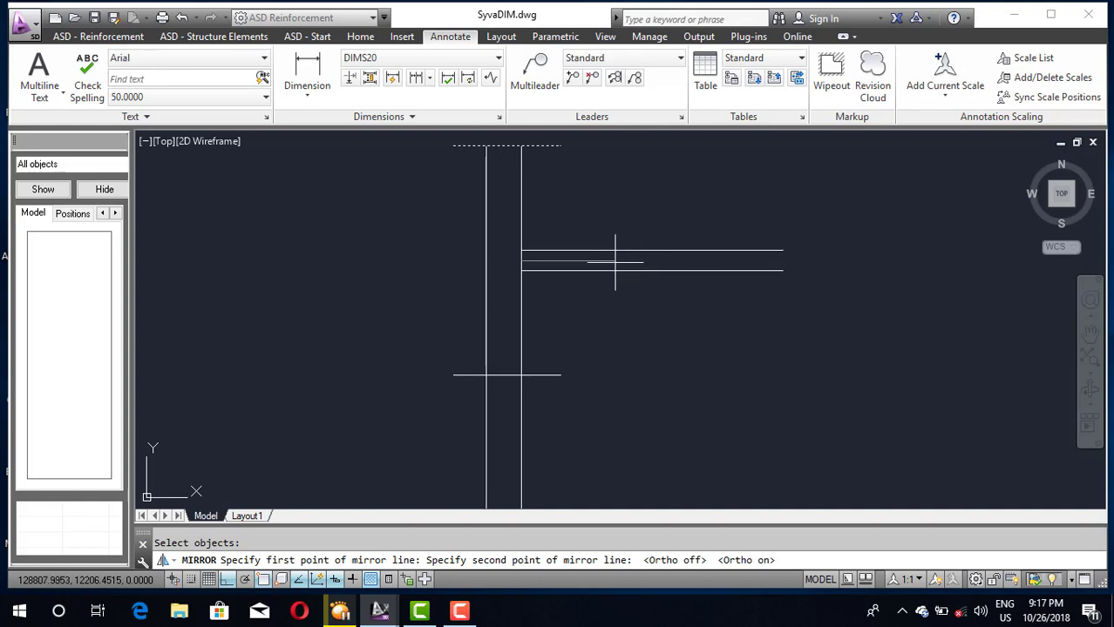
click(486, 262)
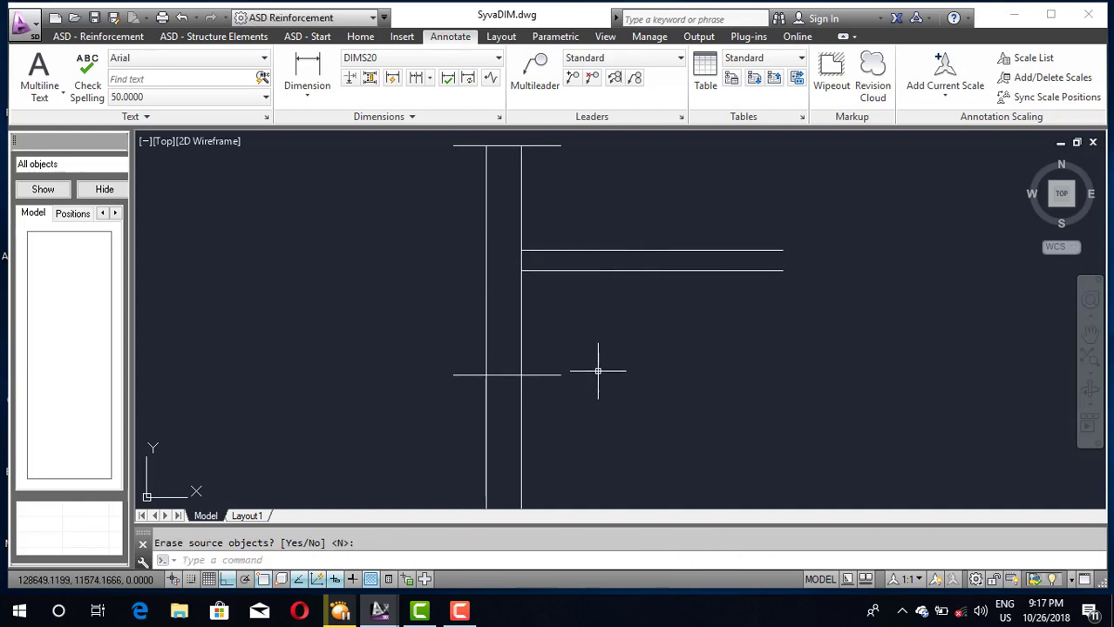
text(tr)
Trim the wall line ends below the bottom cap line
key(Return)
click(570, 404)
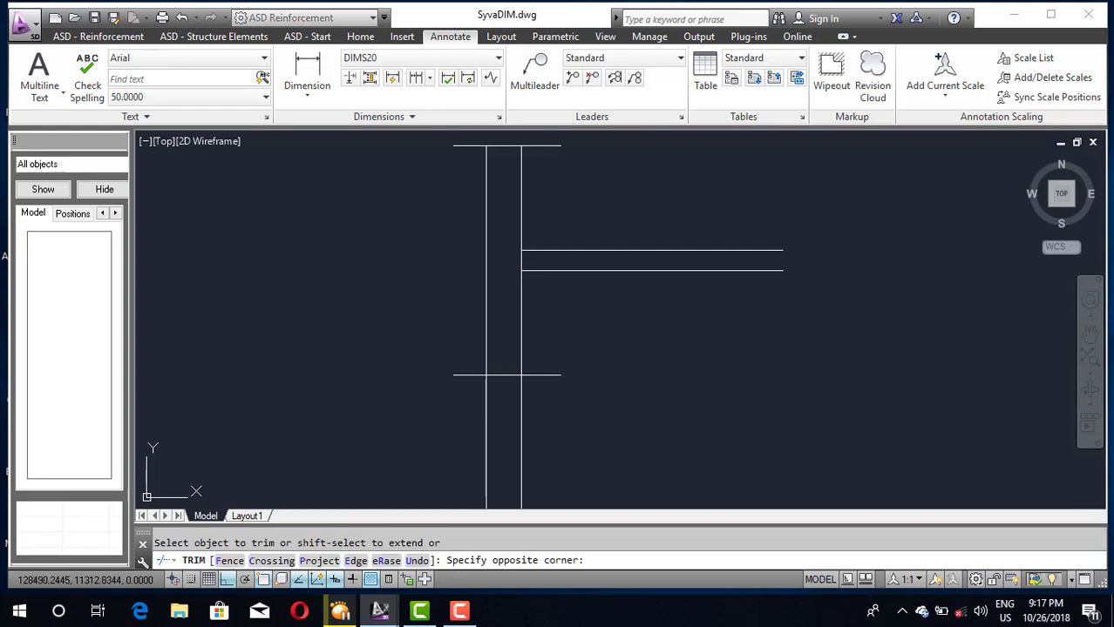
click(429, 497)
key(Escape)
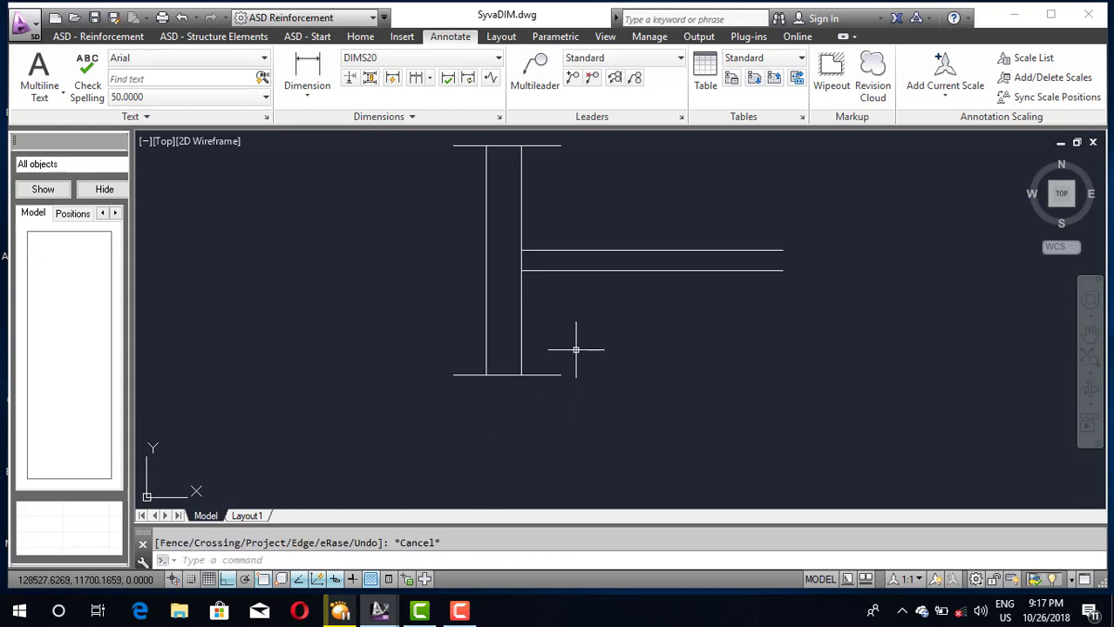
click(558, 375)
Erase the top and bottom cap lines
click(559, 146)
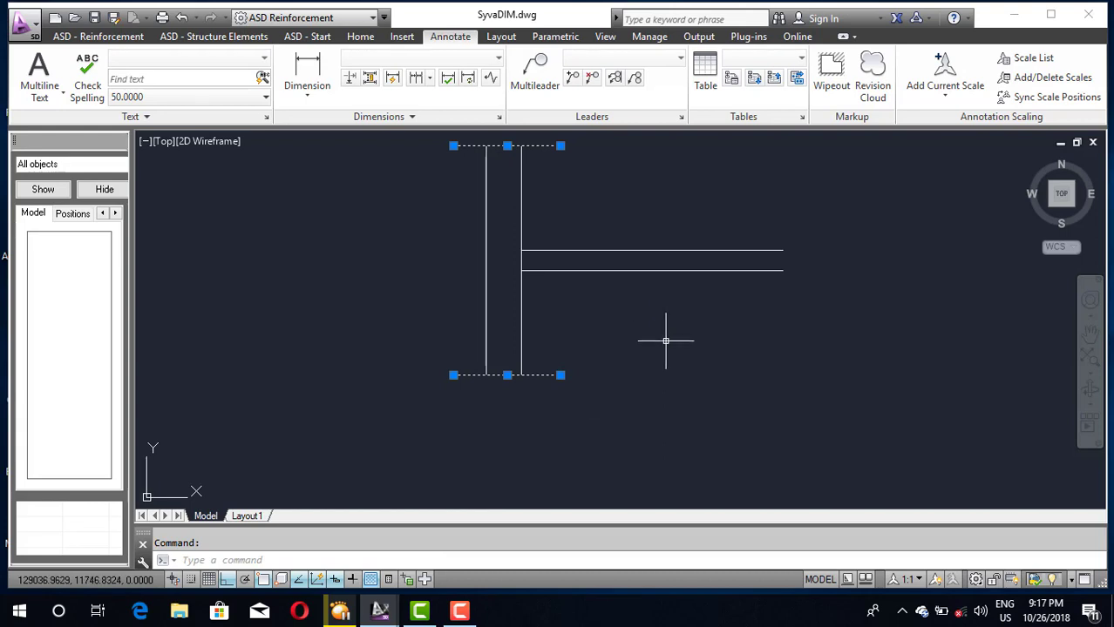
key(Delete)
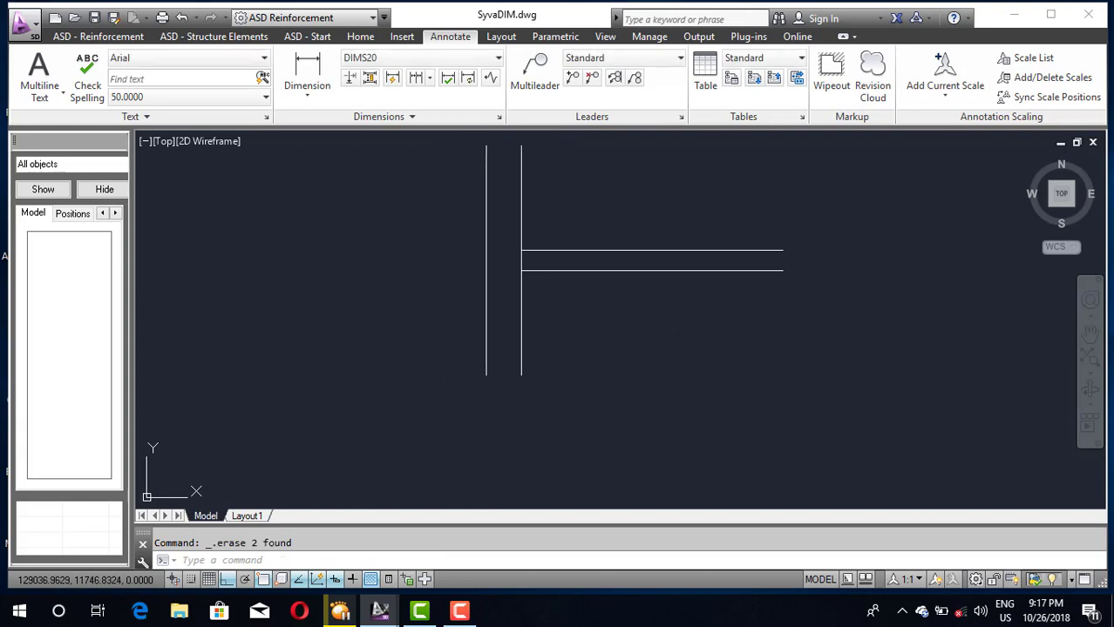
scroll(460, 318, down, 1)
scroll(477, 298, up, 1)
scroll(488, 297, up, 2)
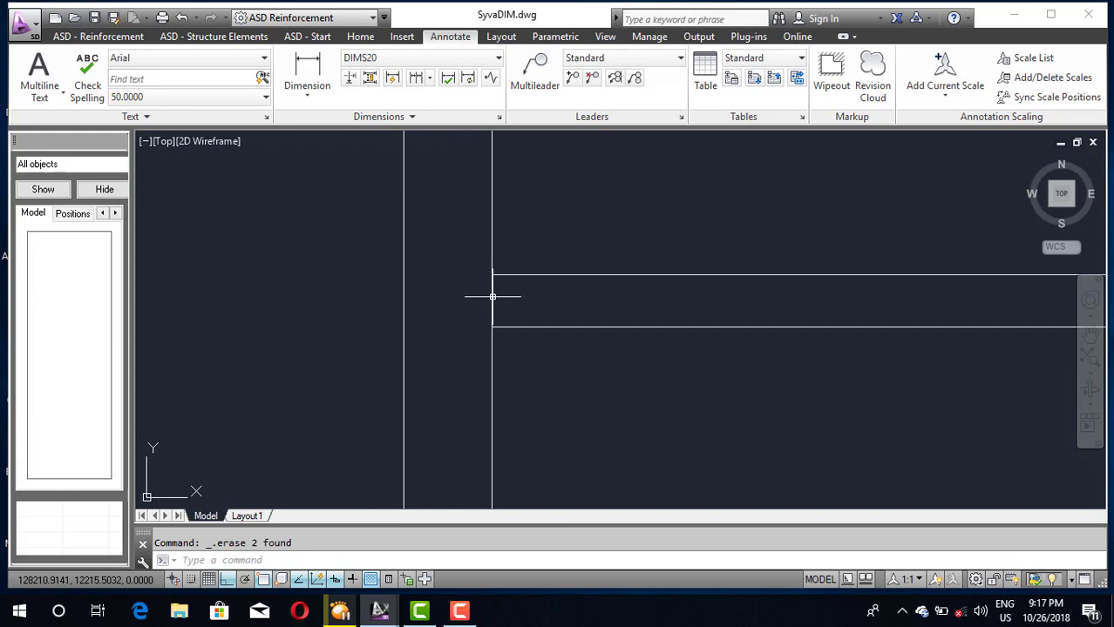
Erase the short vertical segment, leaving the two parallel vertical lines
click(492, 296)
key(Delete)
scroll(511, 329, down, 3)
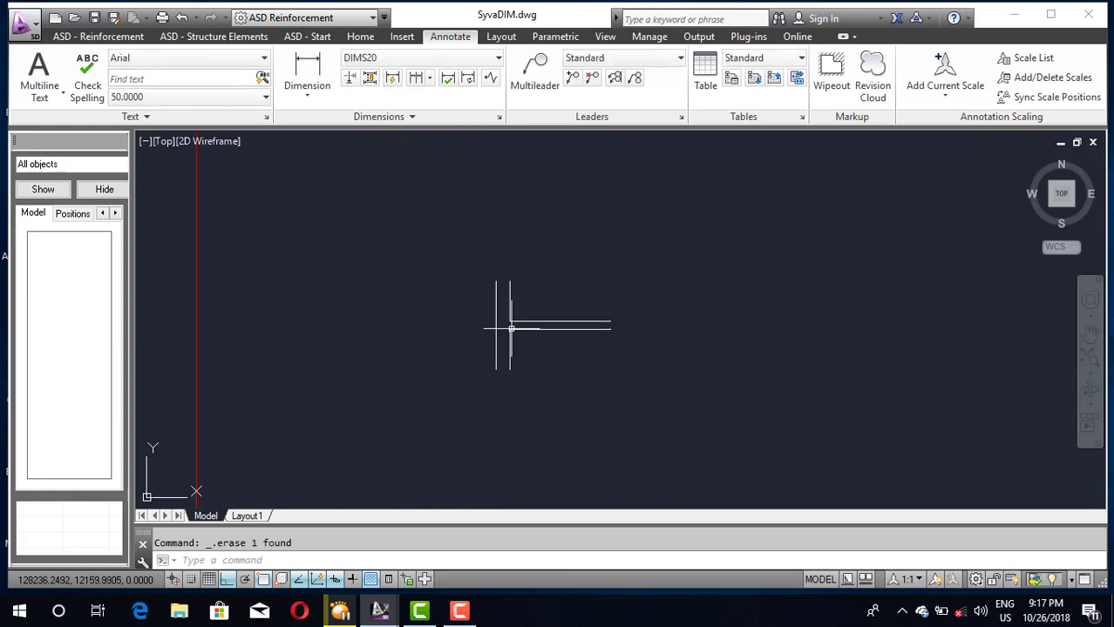
scroll(518, 318, down, 1)
scroll(528, 311, down, 3)
scroll(527, 311, up, 3)
scroll(518, 297, up, 3)
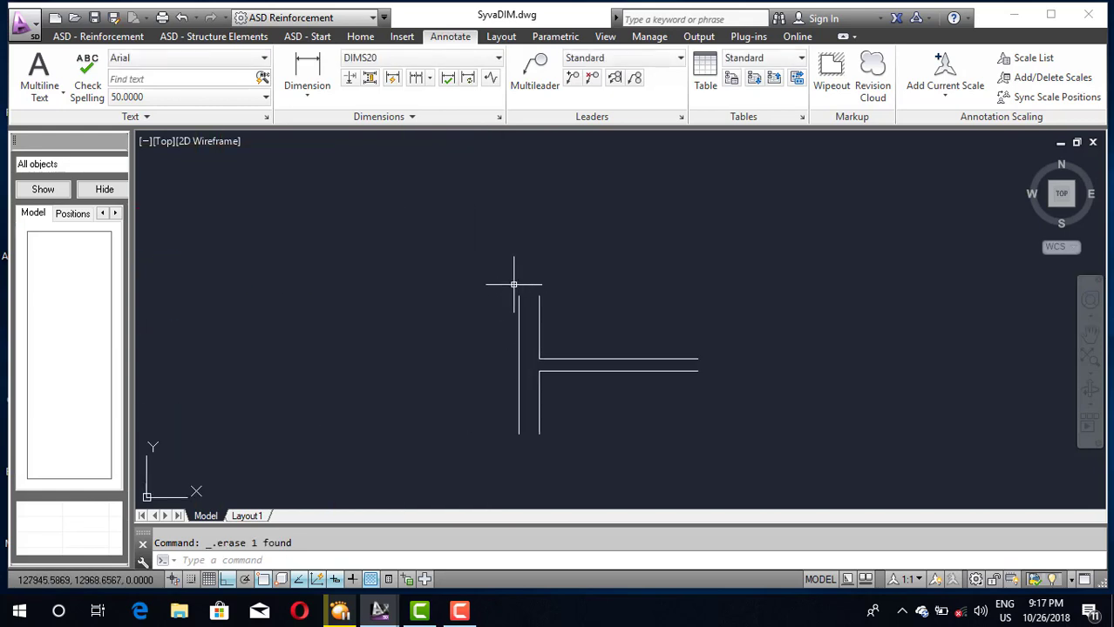
scroll(510, 292, up, 5)
scroll(494, 303, up, 1)
scroll(494, 301, down, 4)
scroll(495, 290, up, 2)
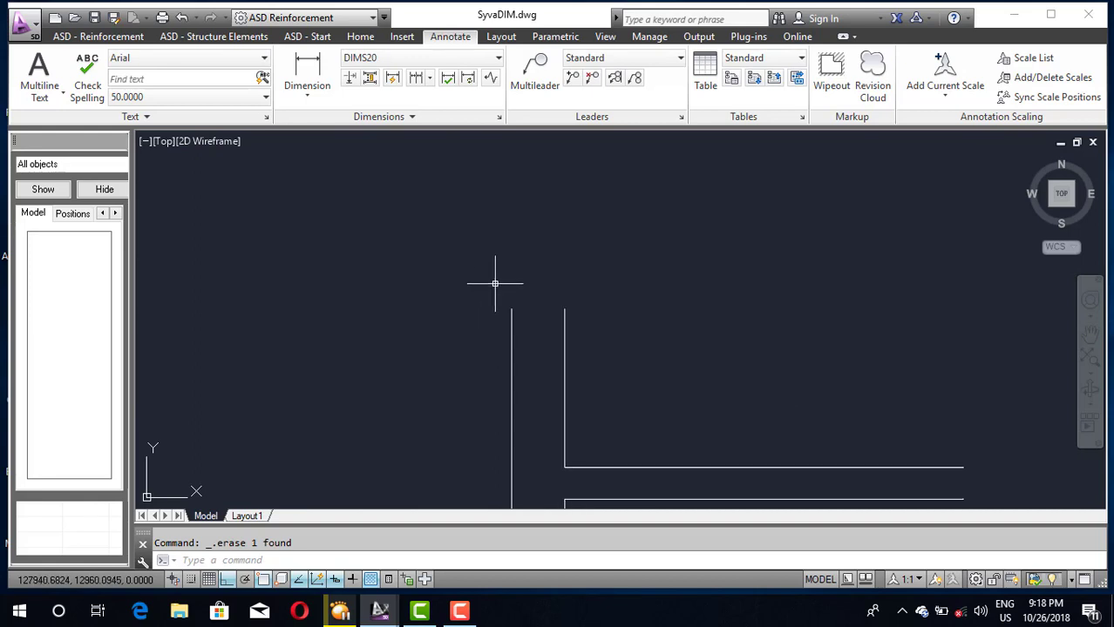
scroll(495, 284, up, 2)
text(l)
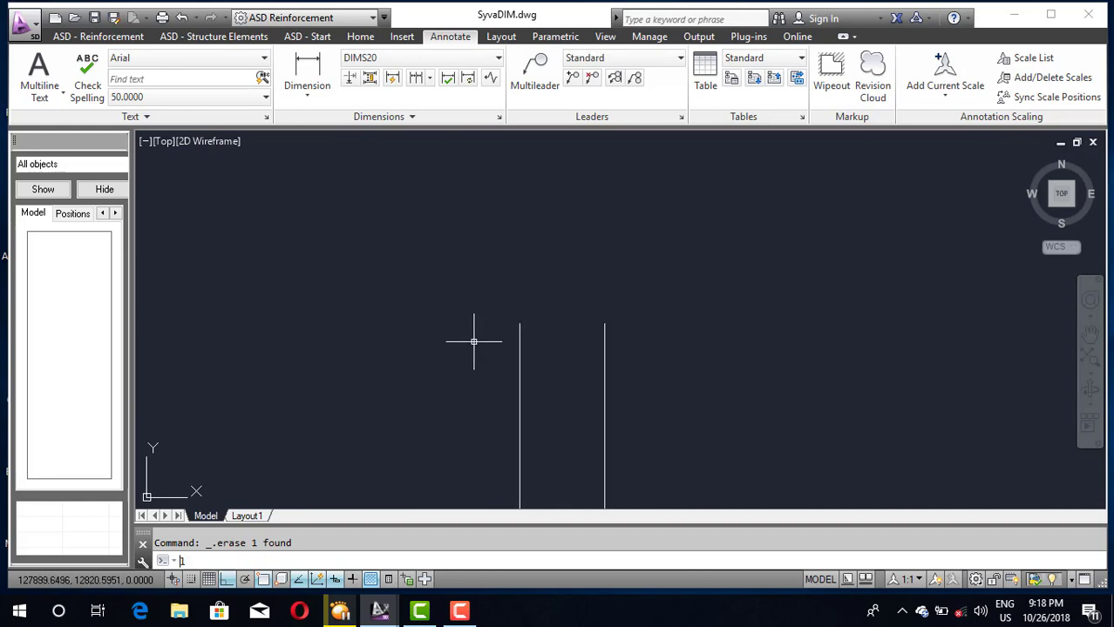
Draw a horizontal line joining the tops of the two vertical lines
key(Return)
scroll(510, 331, up, 2)
click(529, 322)
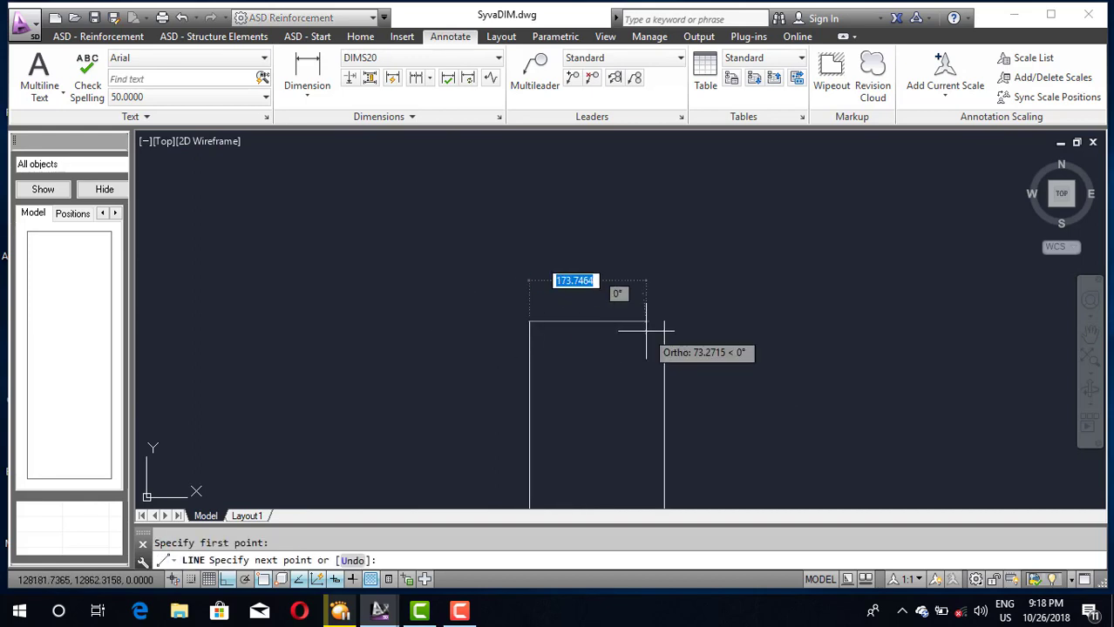
click(664, 322)
key(Escape)
text(C)
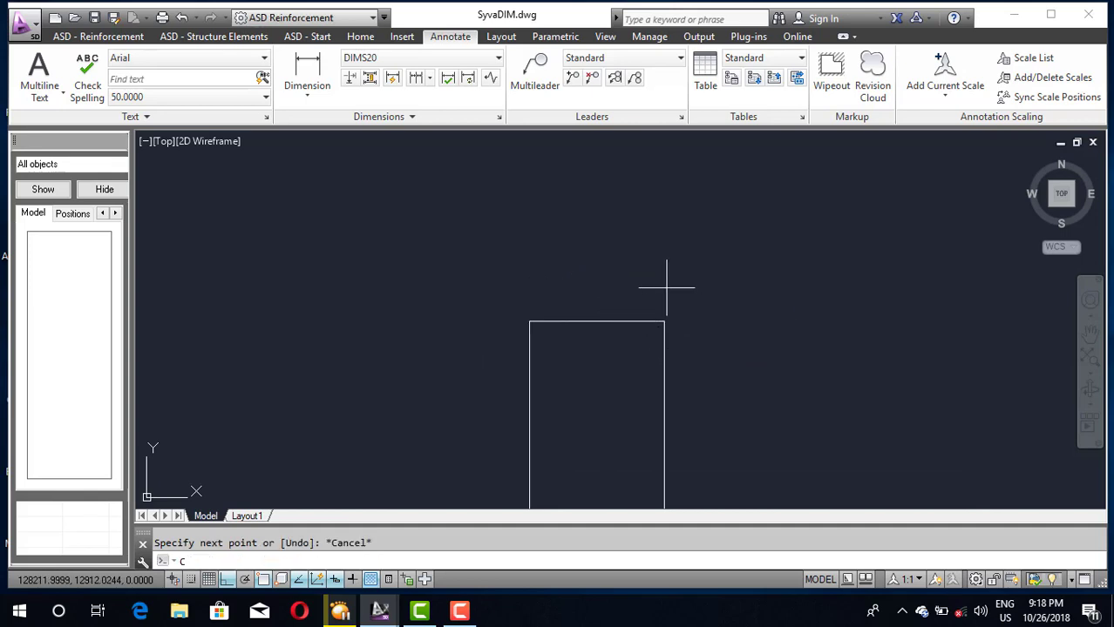
Draw a circle of radius about 17 at the top line's midpoint, then open object snap settings with OS
key(Return)
click(597, 321)
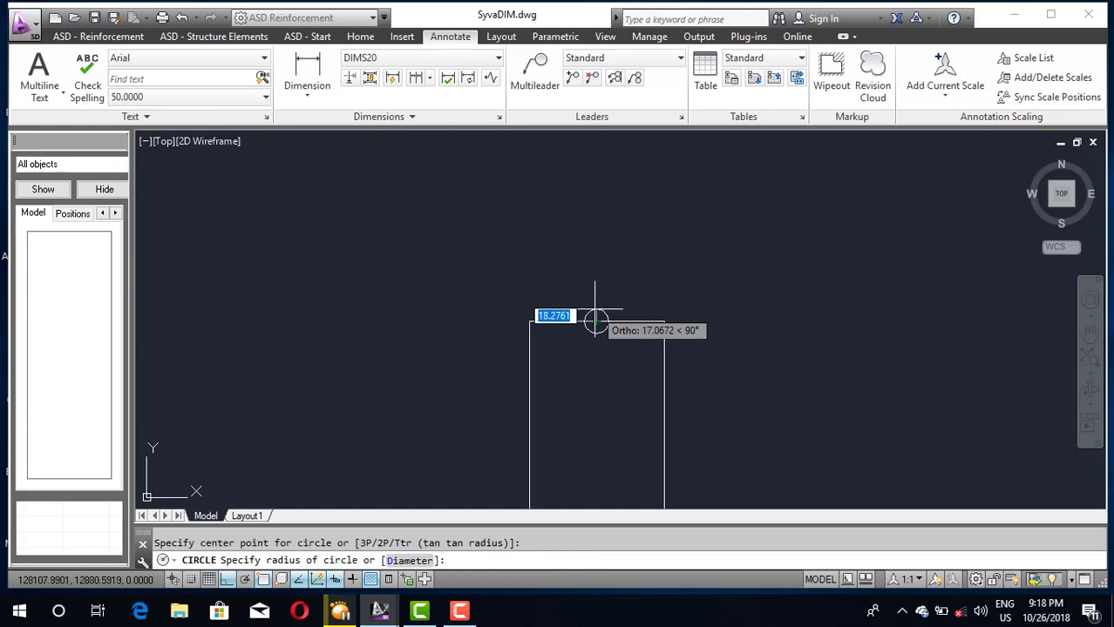
key(Return)
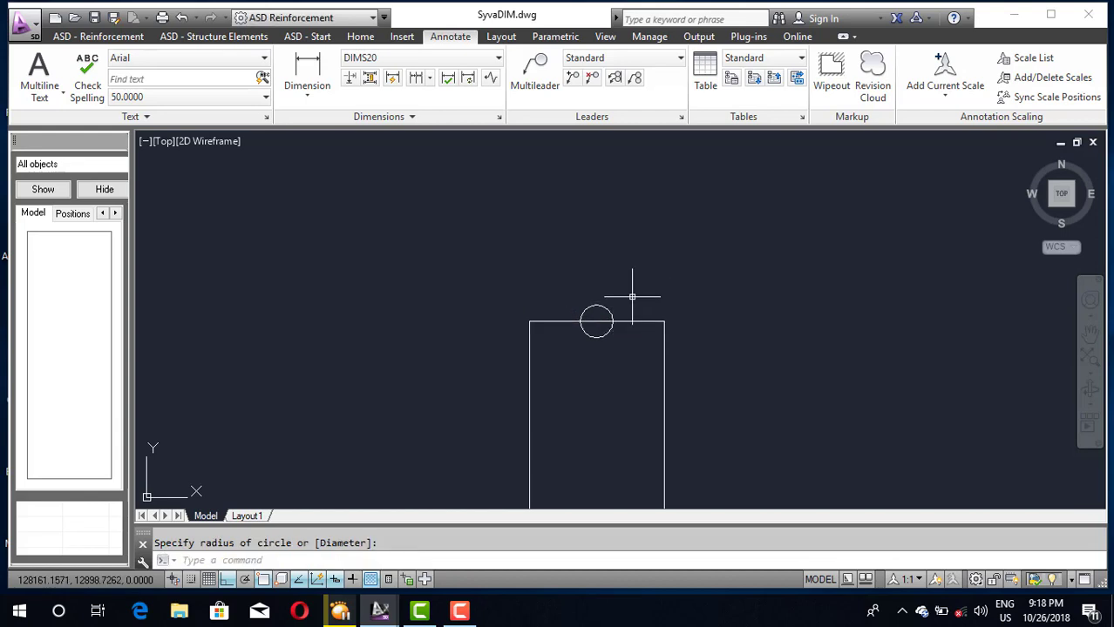
scroll(608, 329, up, 4)
text(l)
key(Return)
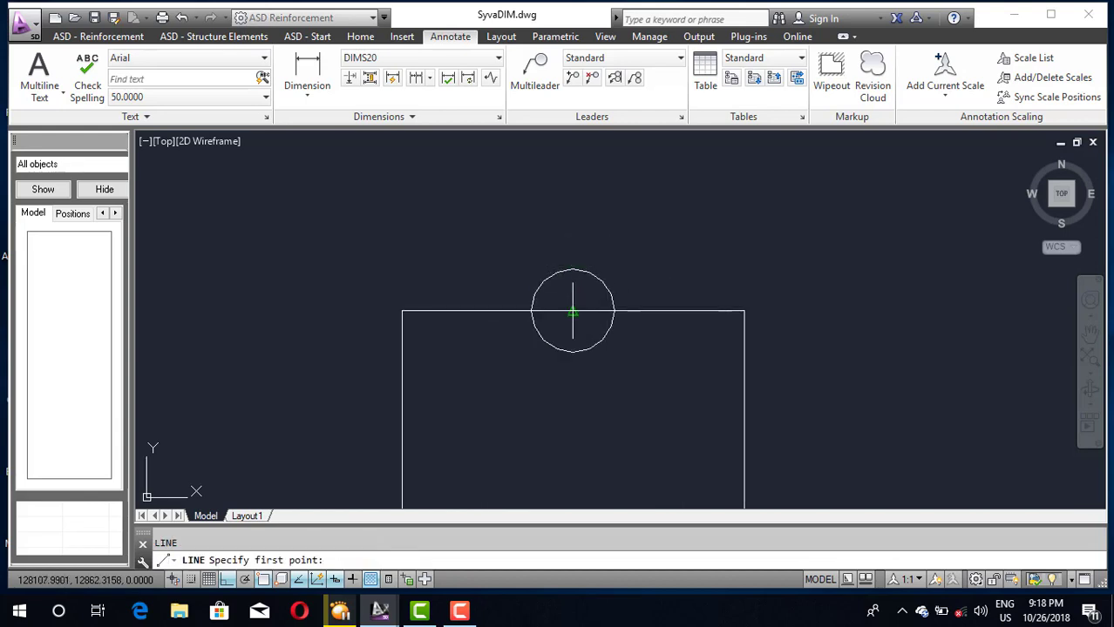
click(572, 309)
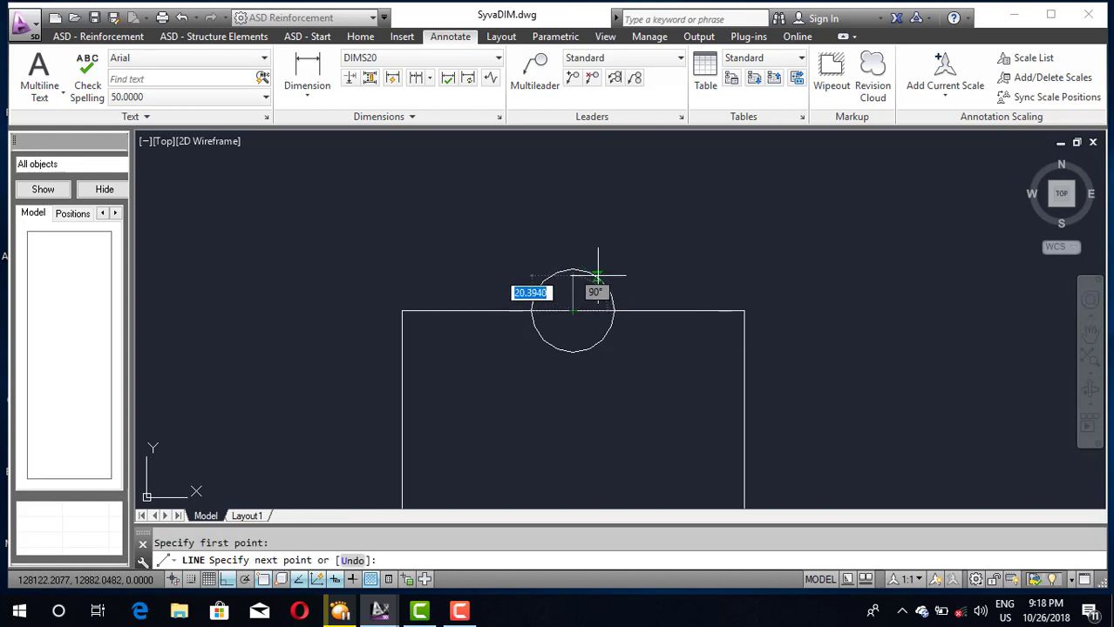
key(Escape)
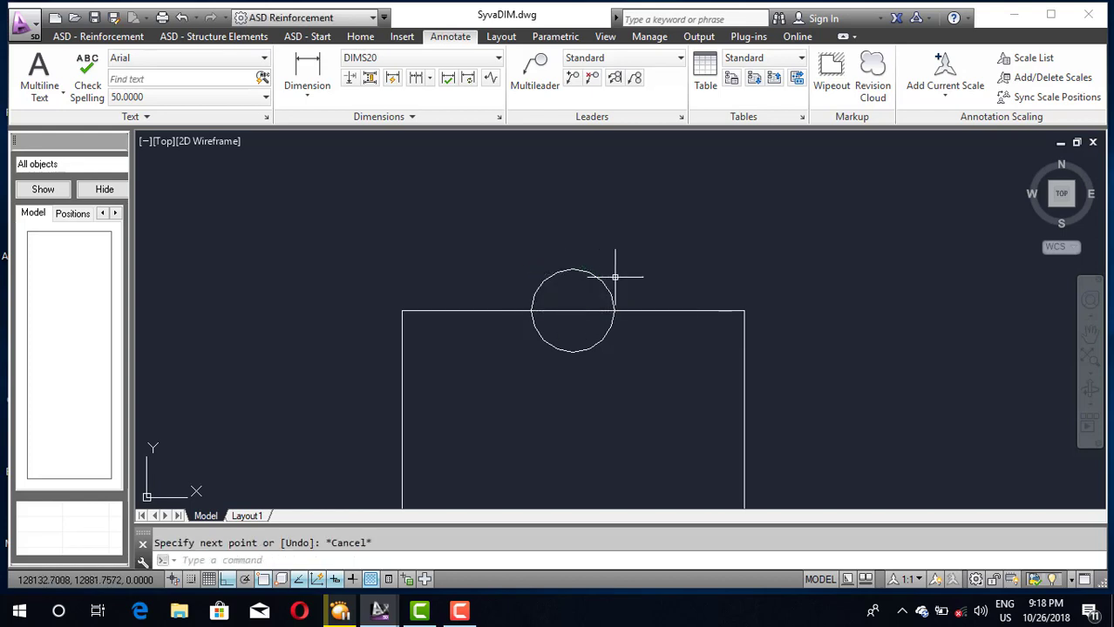
text(os)
key(Return)
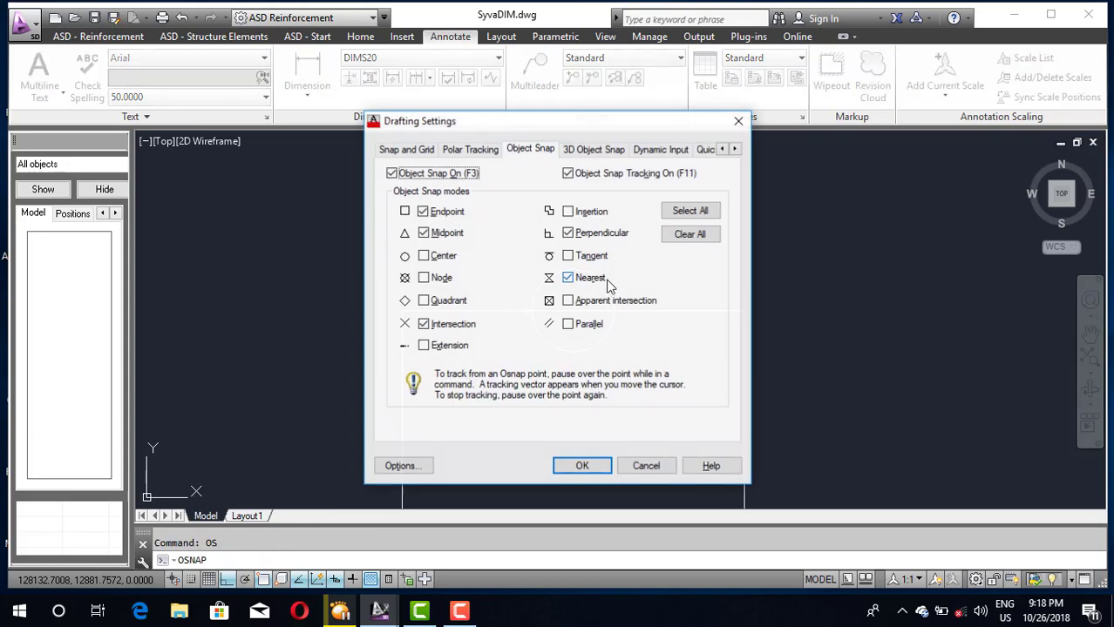
Enable all object snaps and draw a line from the circle's bottom quadrant to its top
click(689, 211)
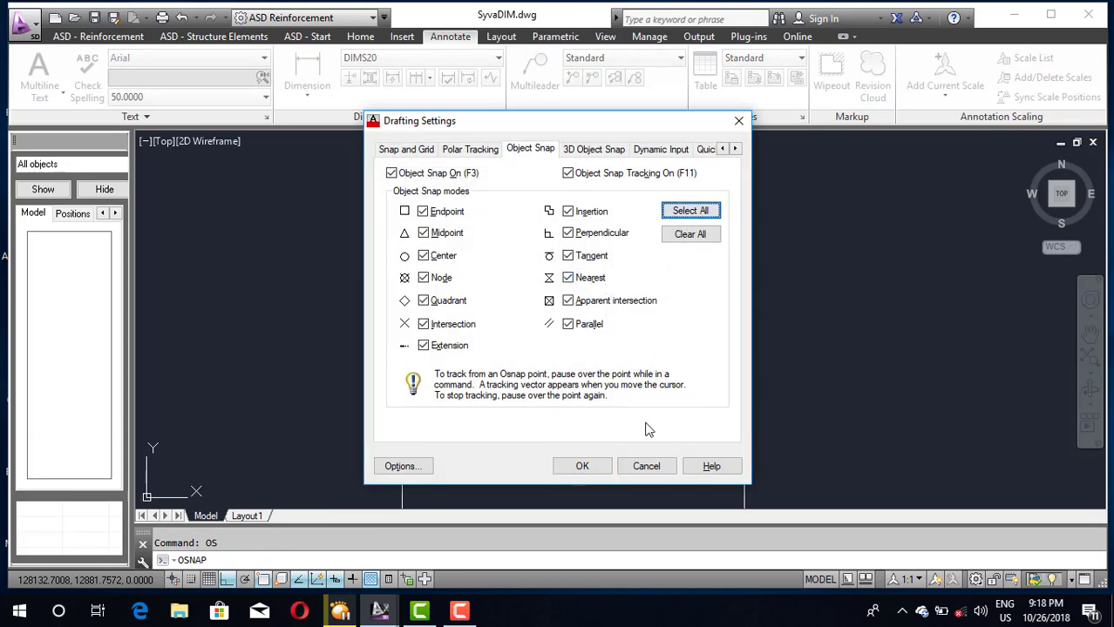
click(582, 466)
text(l)
key(Return)
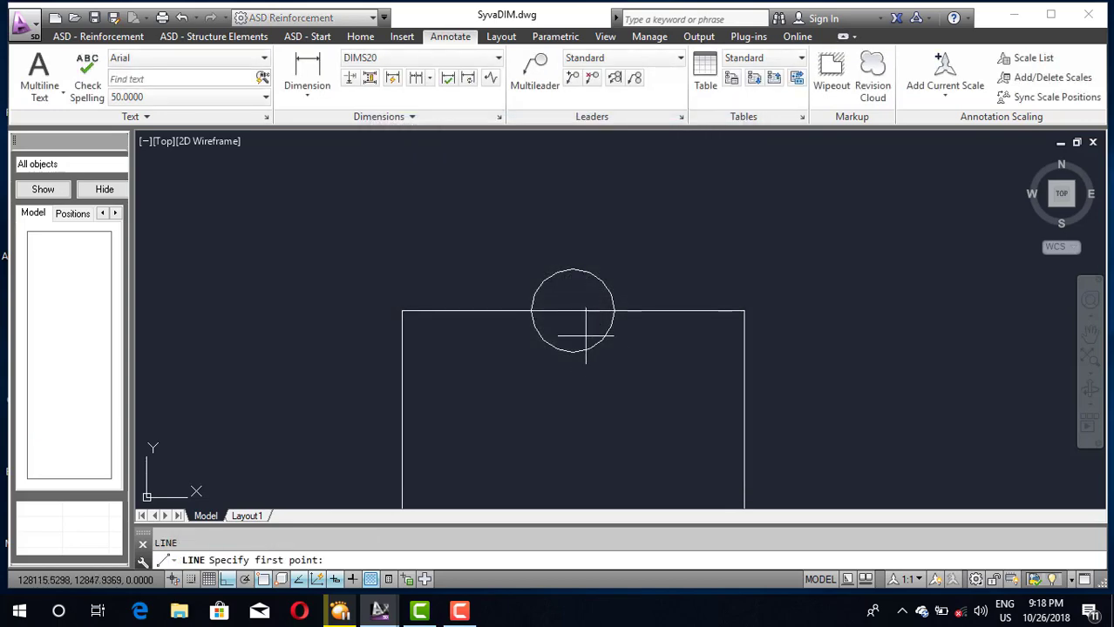
click(572, 352)
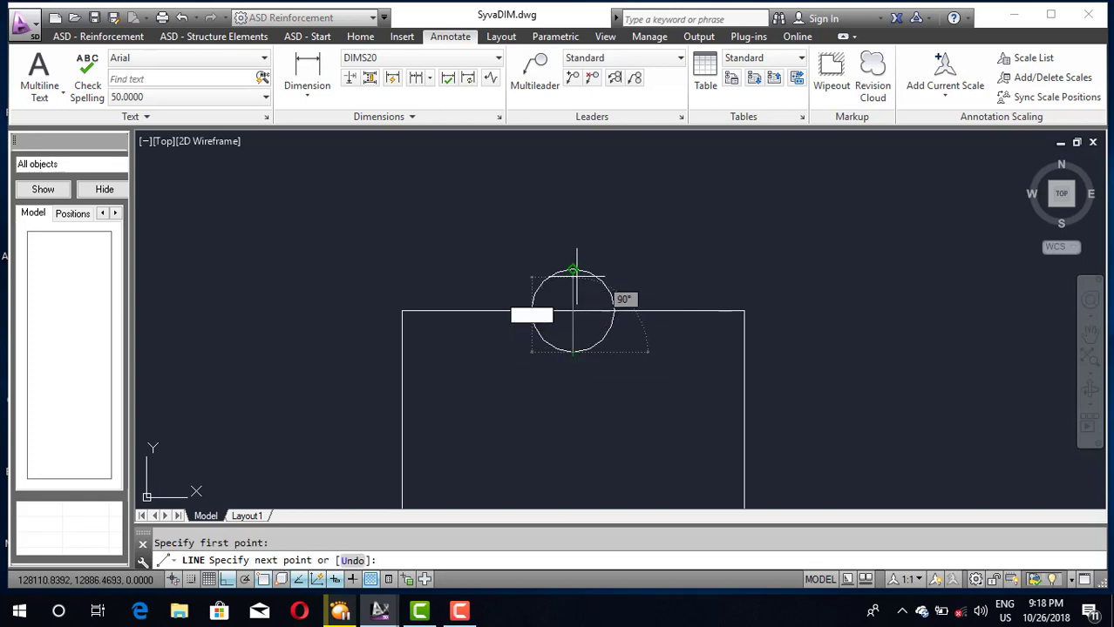
click(573, 270)
key(Escape)
text(tr)
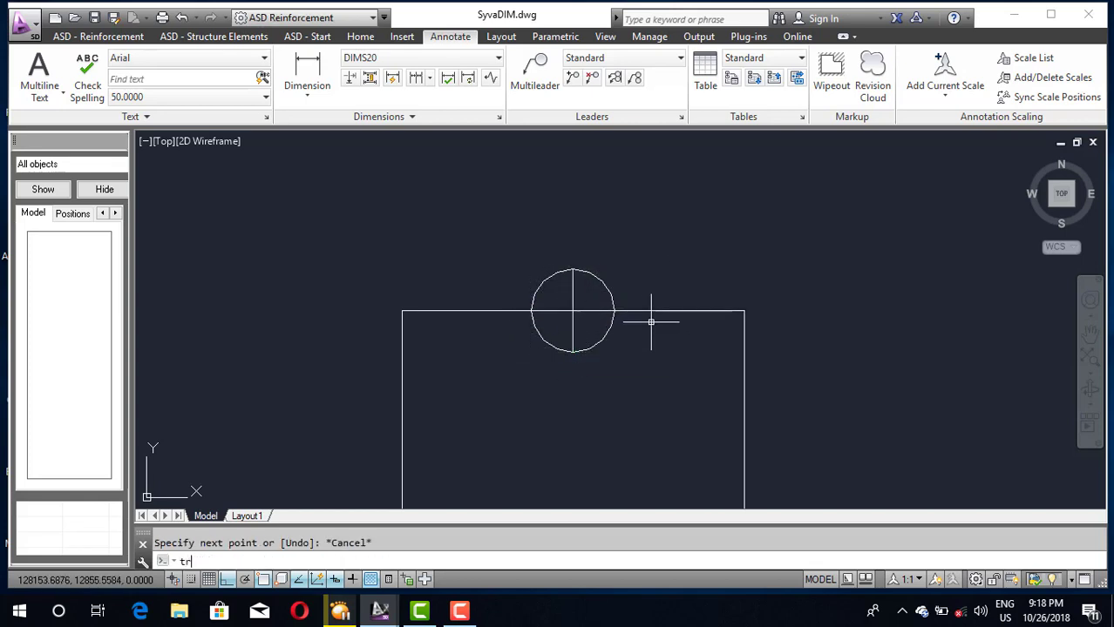
Trim away quarters of the circle, leaving two opposite arcs
key(Return)
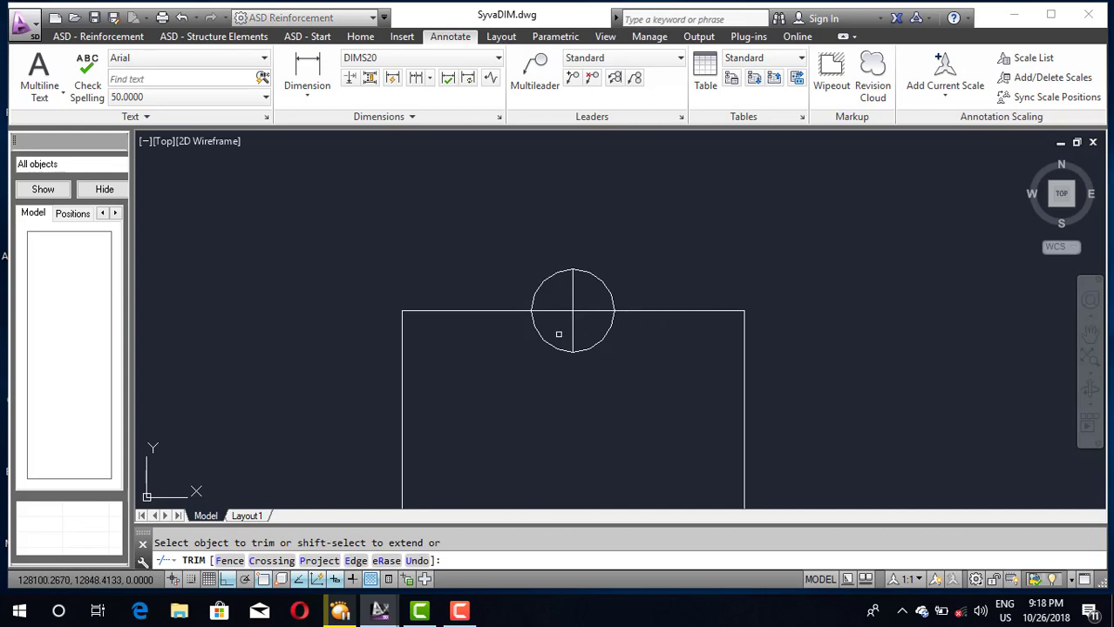
click(606, 288)
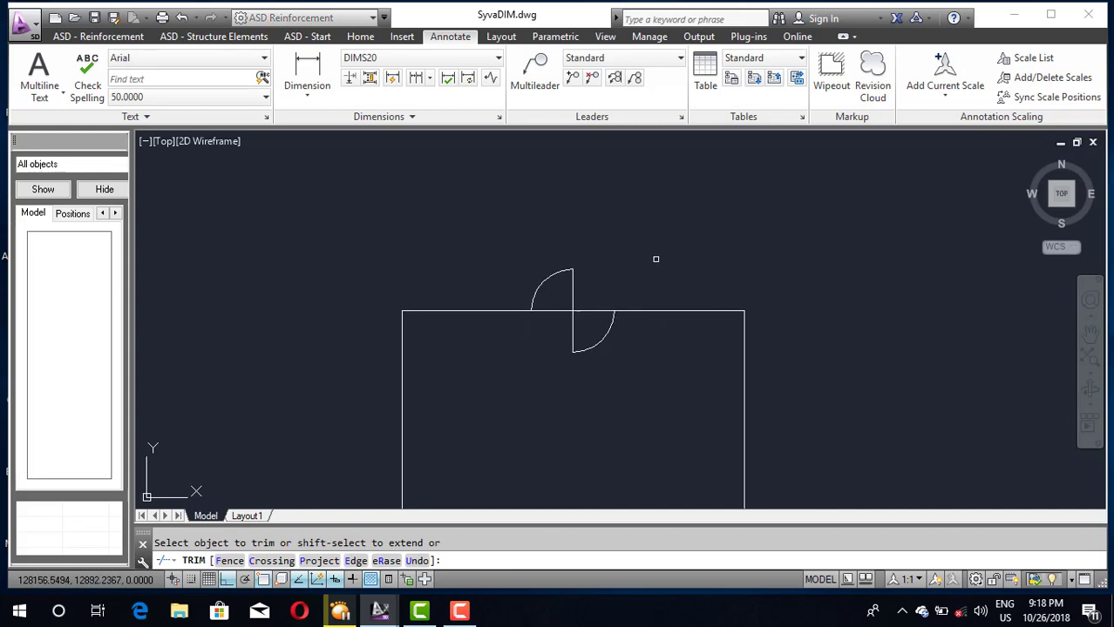
key(Escape)
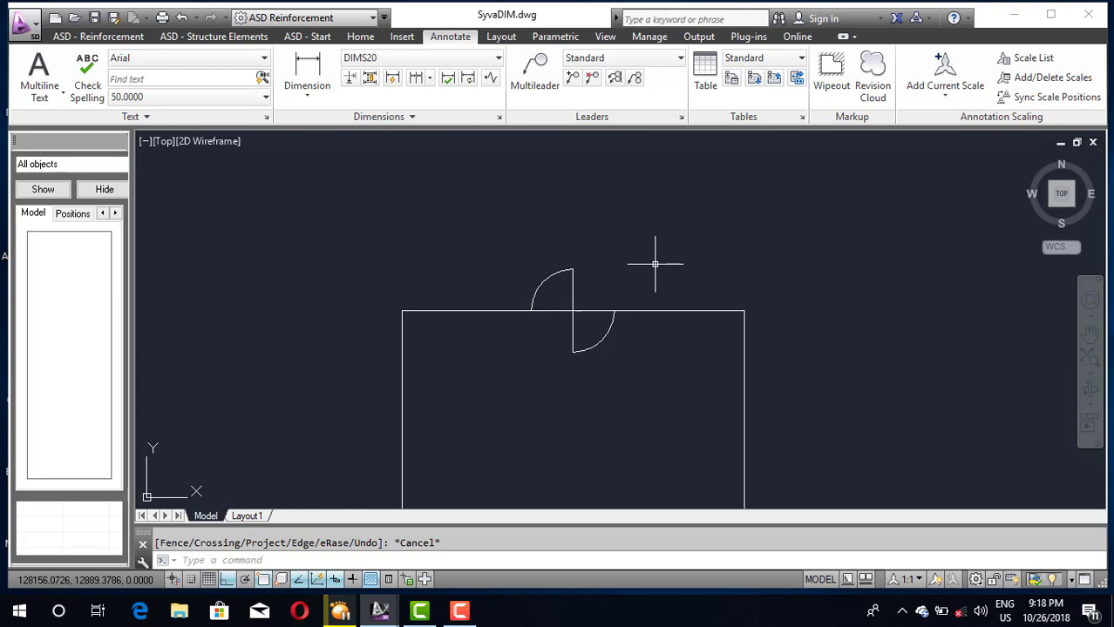
text(m)
Move the lower arc up against the upper arc
key(Return)
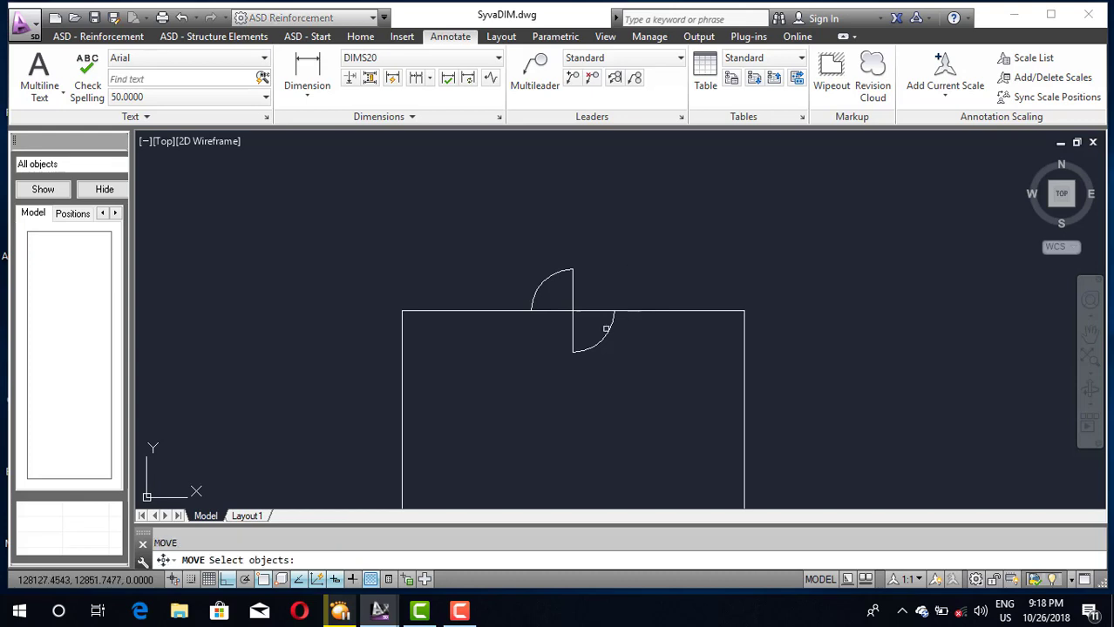
click(605, 329)
click(605, 329)
click(607, 334)
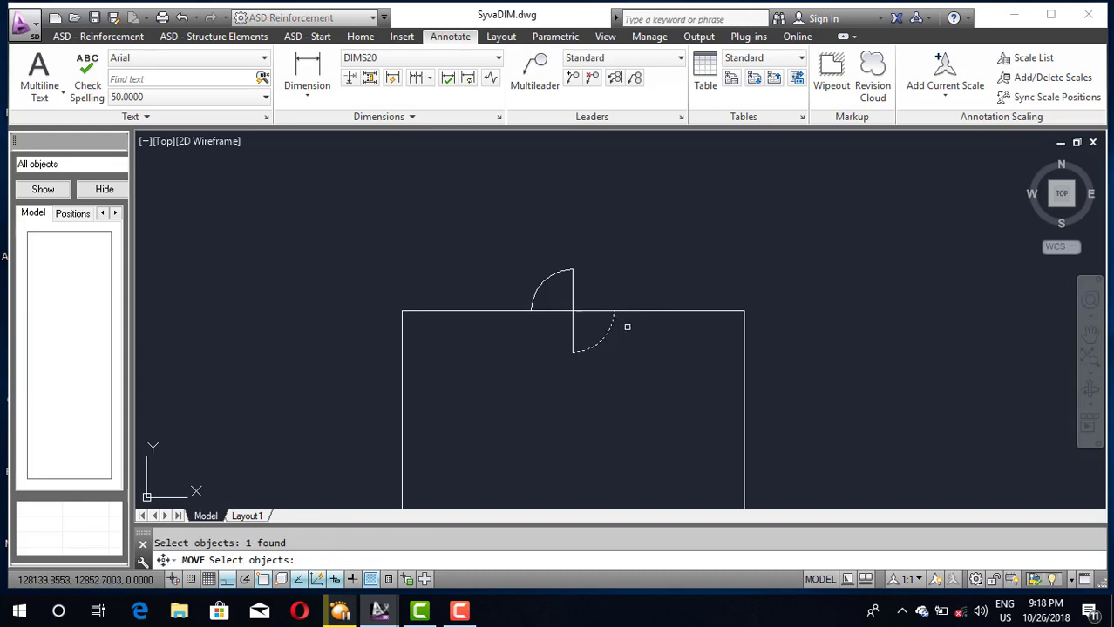
key(Return)
click(614, 311)
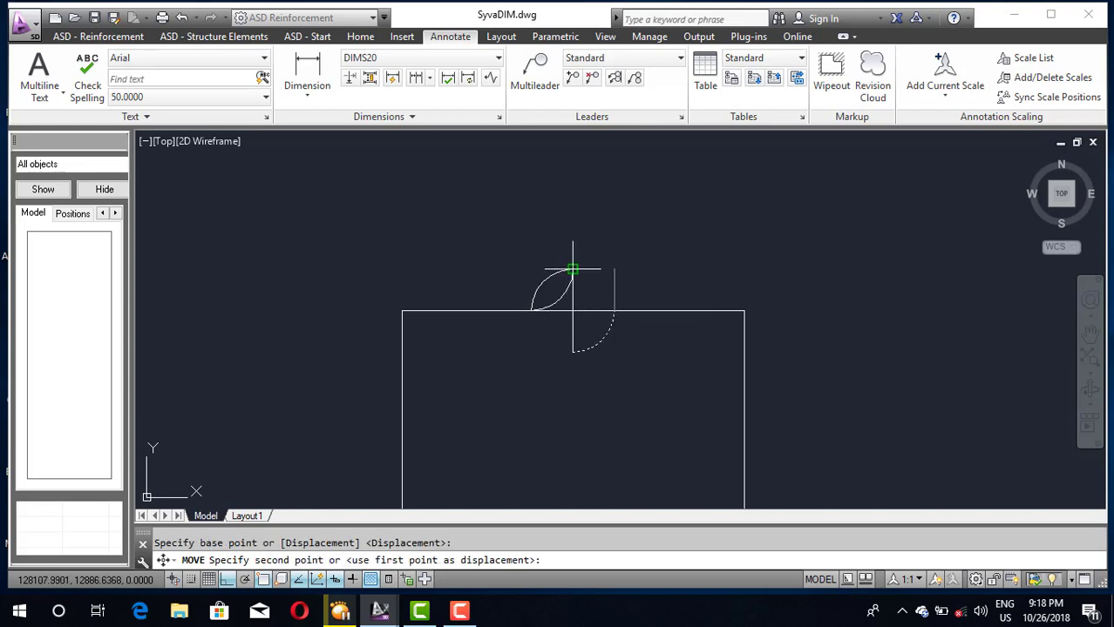
click(589, 299)
Reposition the arc lower, below the other arc, to form a mirrored pair
key(Return)
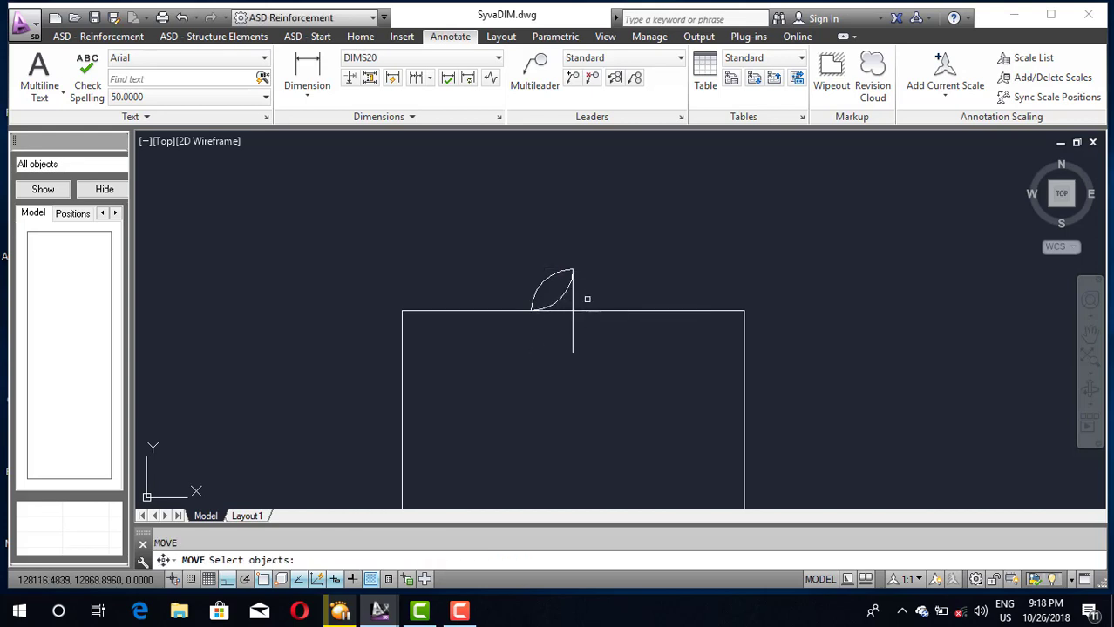
click(549, 275)
key(Return)
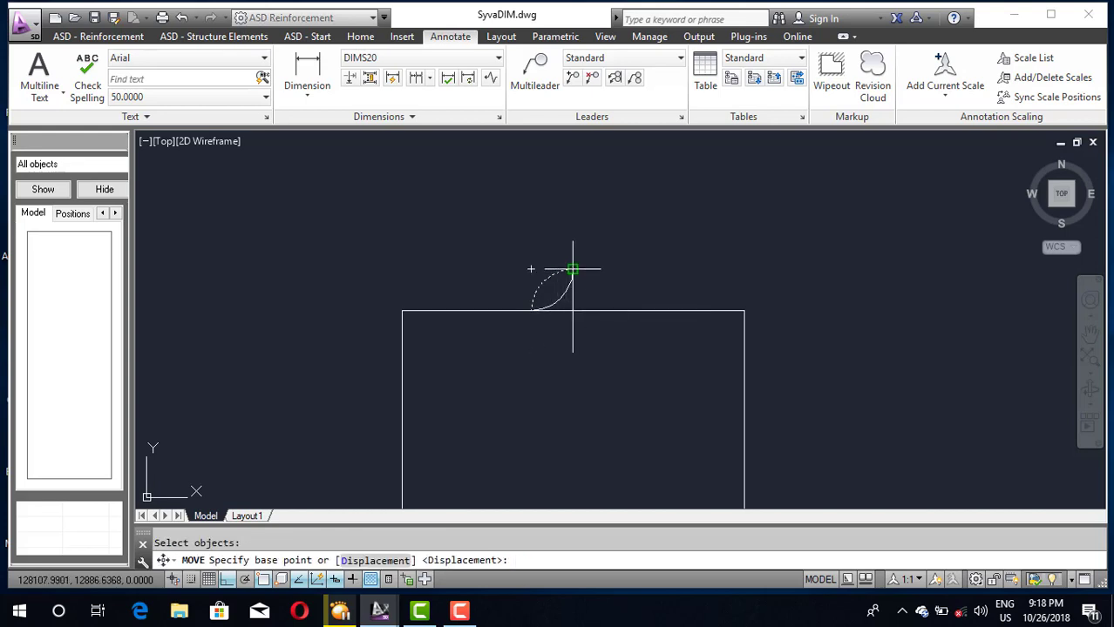
click(571, 270)
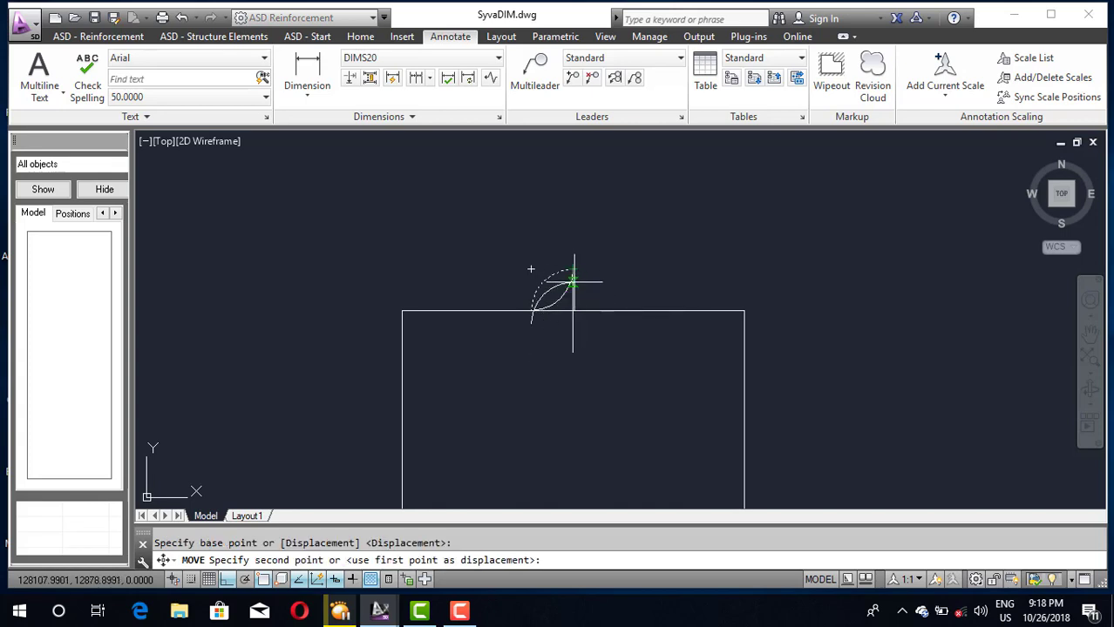
key(Escape)
key(Return)
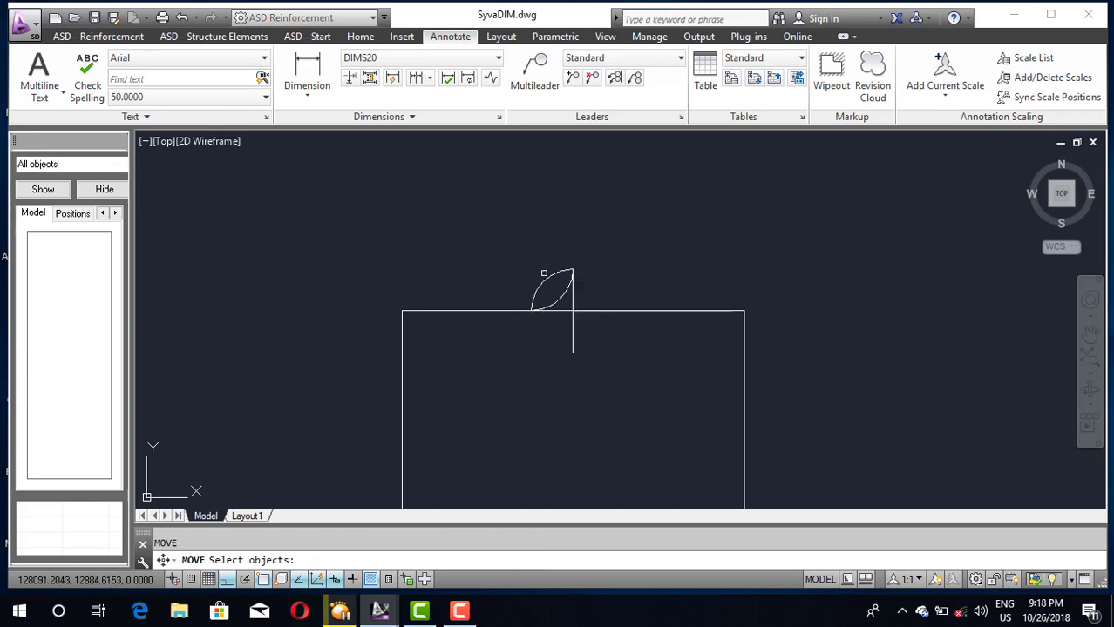
click(546, 278)
key(Return)
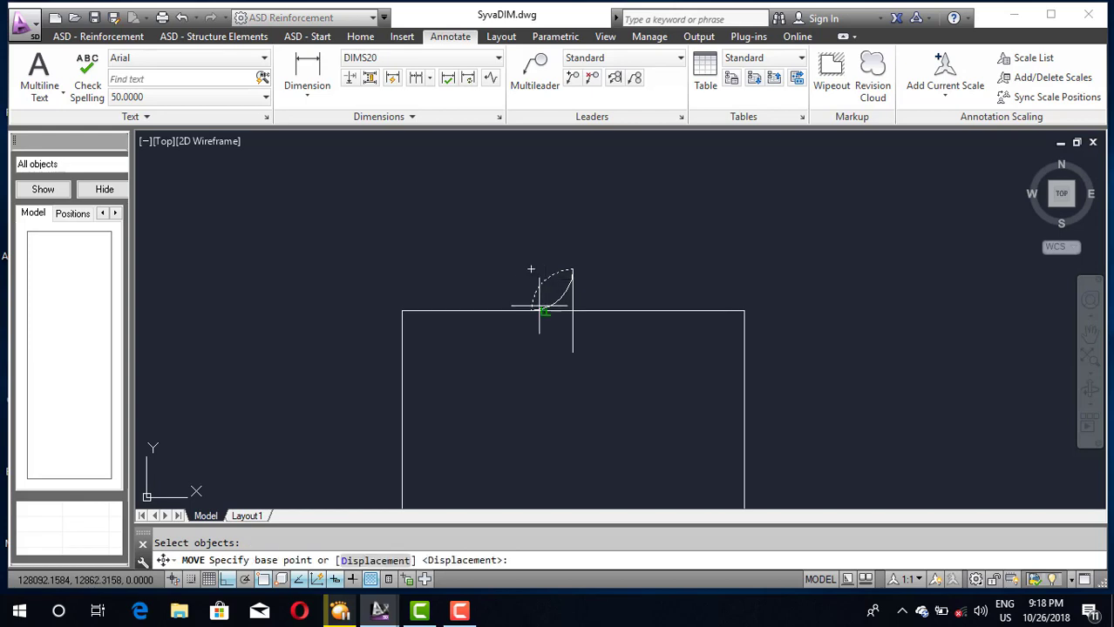
click(531, 310)
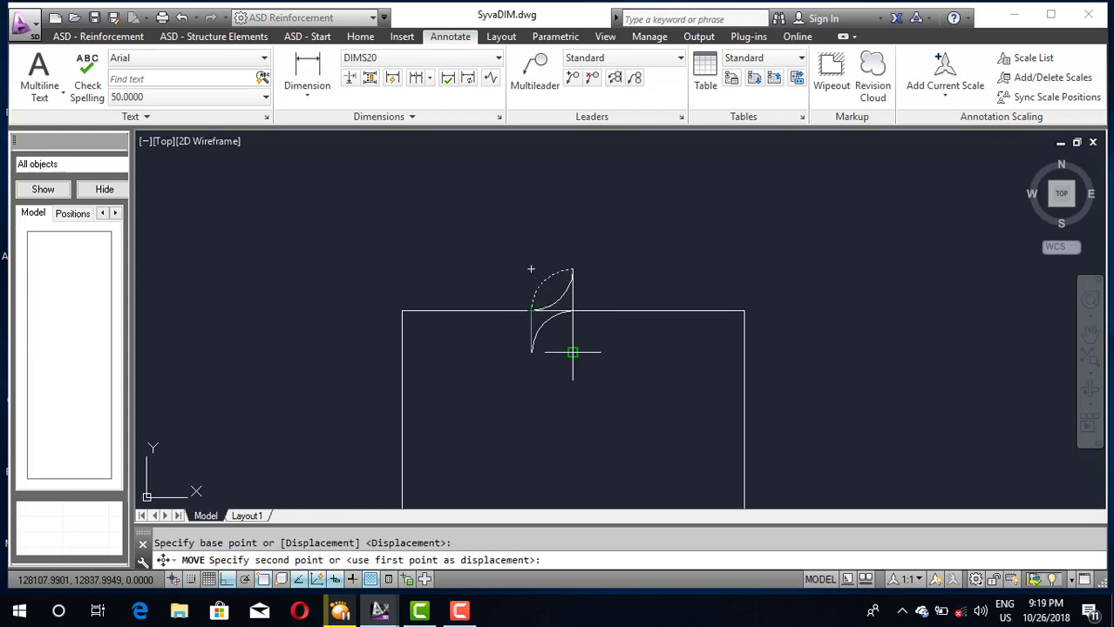
click(576, 350)
key(Escape)
text(tr)
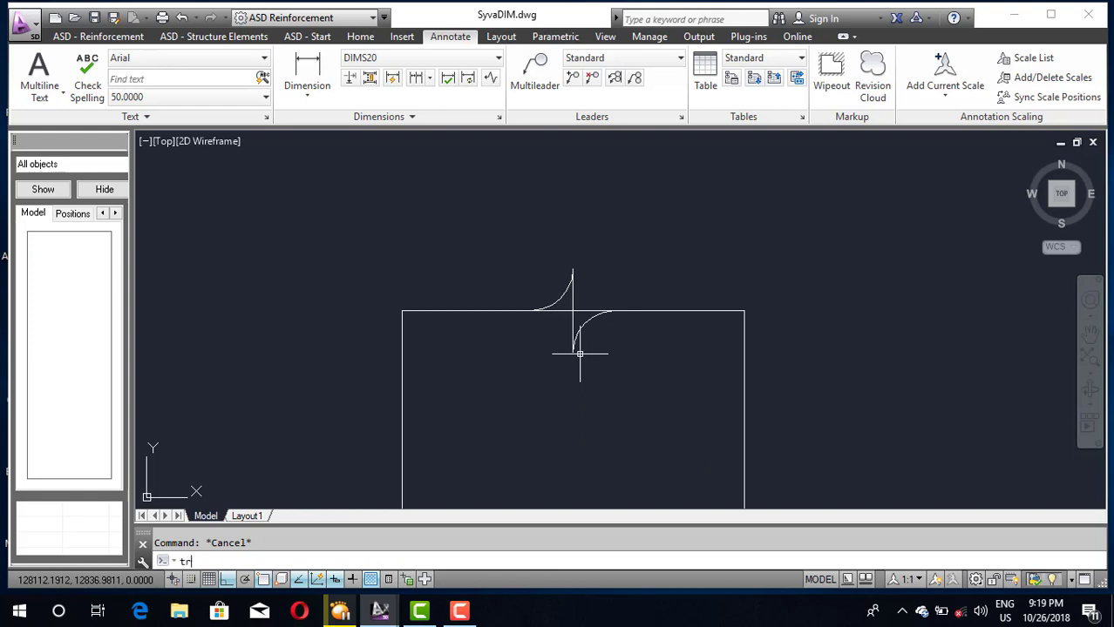
Start a trim on the overlapping geometry and cancel it without changes
key(Return)
scroll(576, 307, up, 2)
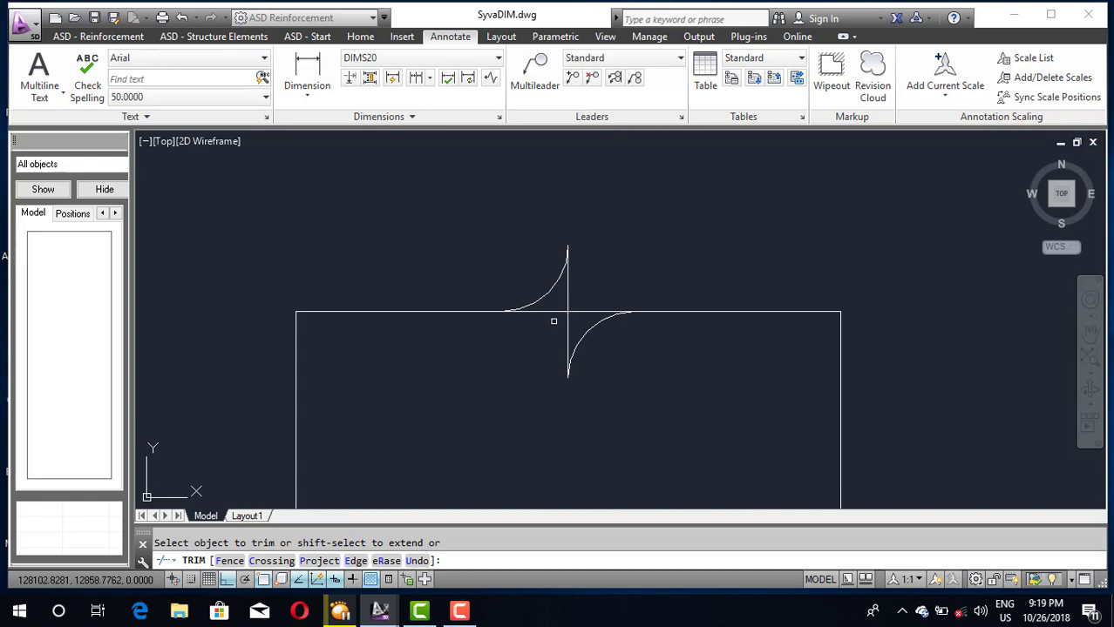
key(Escape)
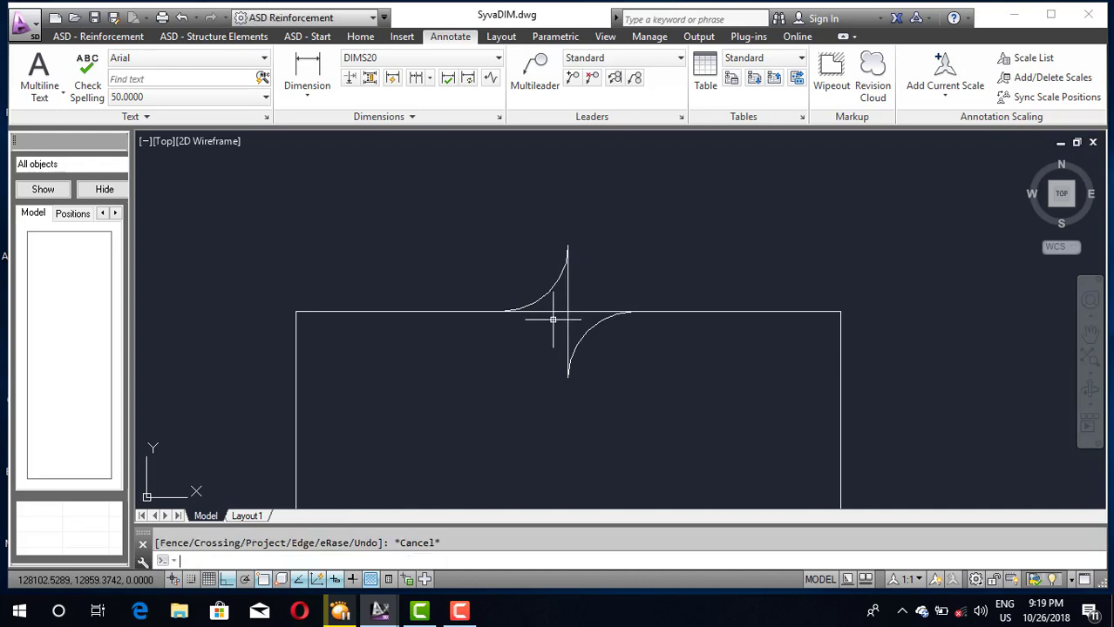
text(l)
Draw a short diagonal line from the upper arc's midpoint to the lower arc's midpoint, then check it
key(Return)
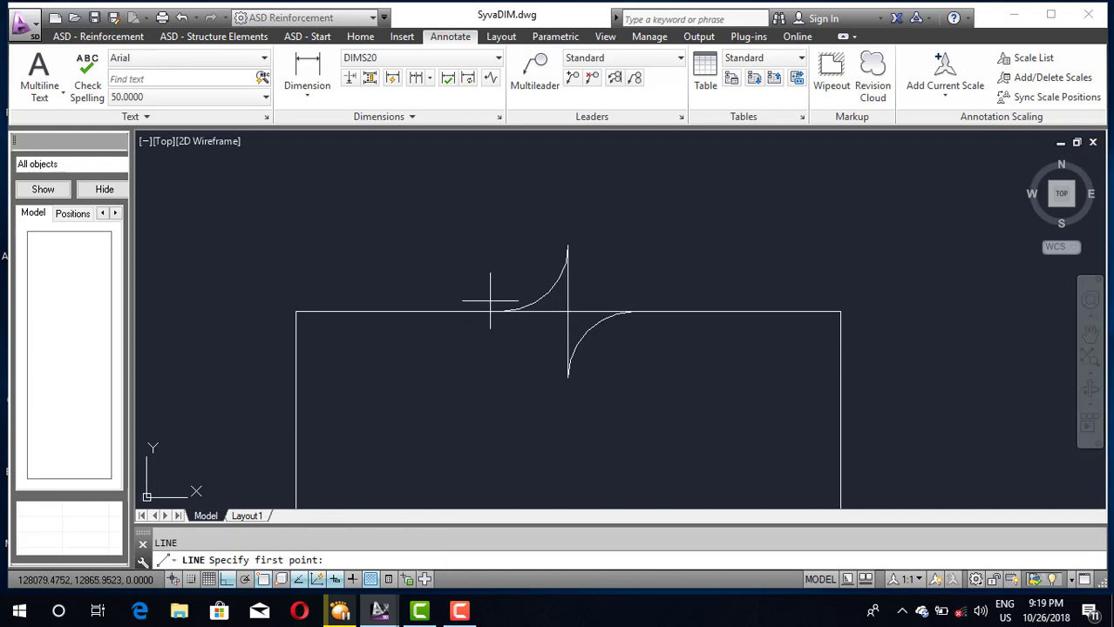
click(548, 293)
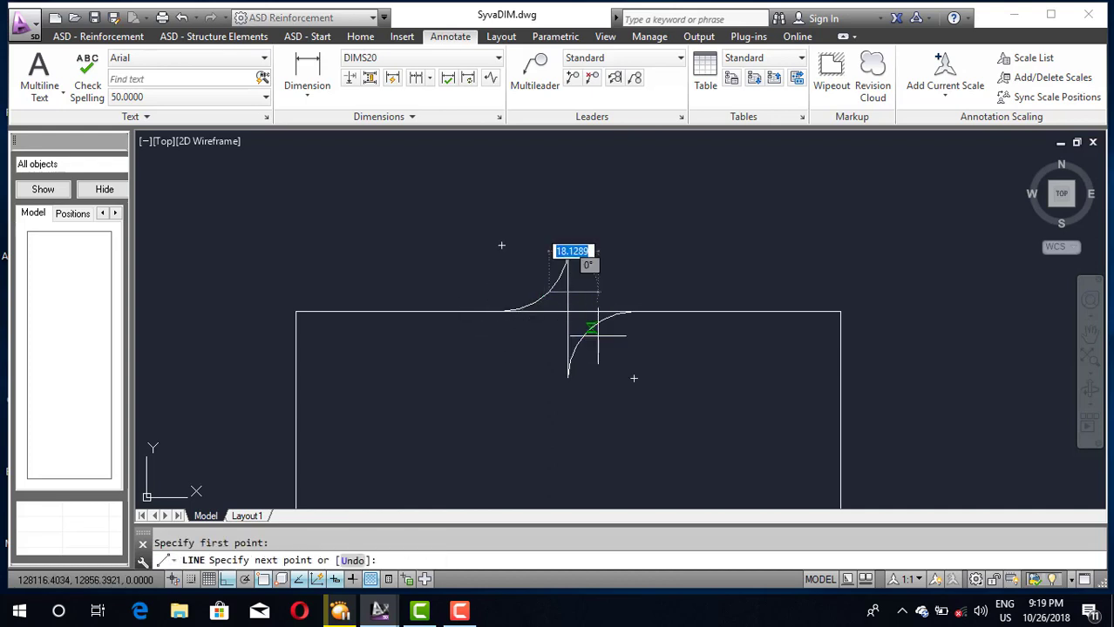
click(586, 330)
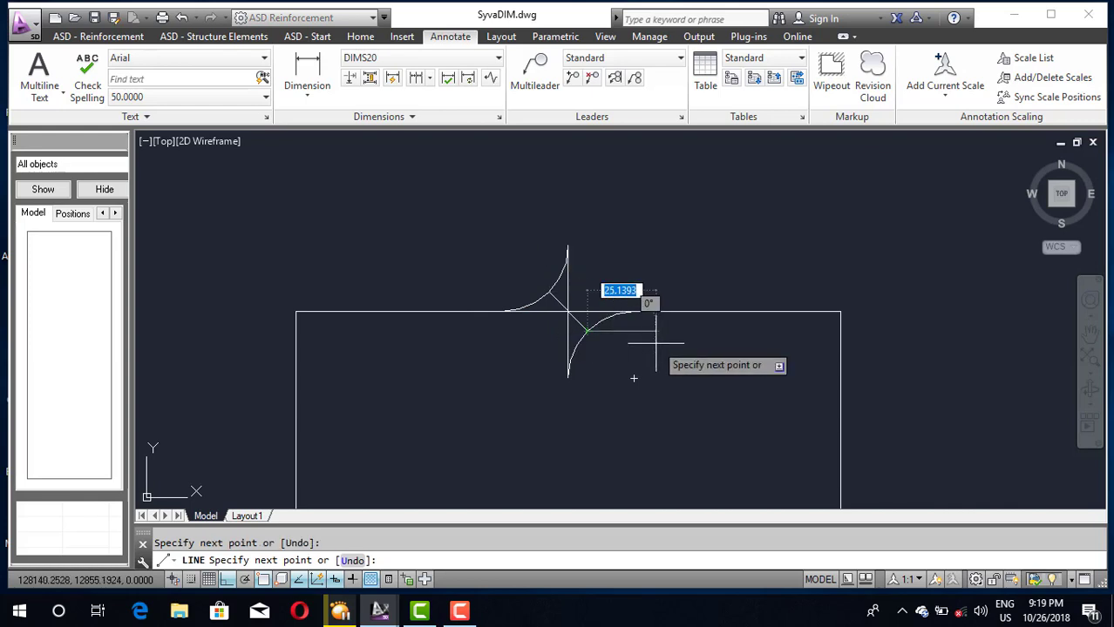
key(Escape)
scroll(530, 343, up, 4)
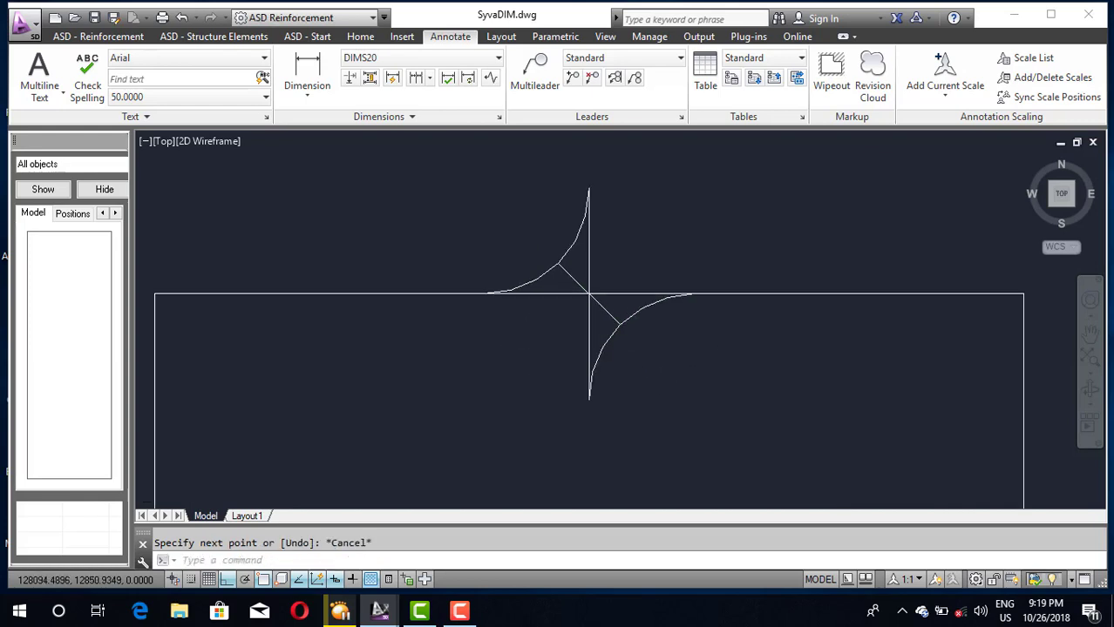
scroll(529, 343, down, 4)
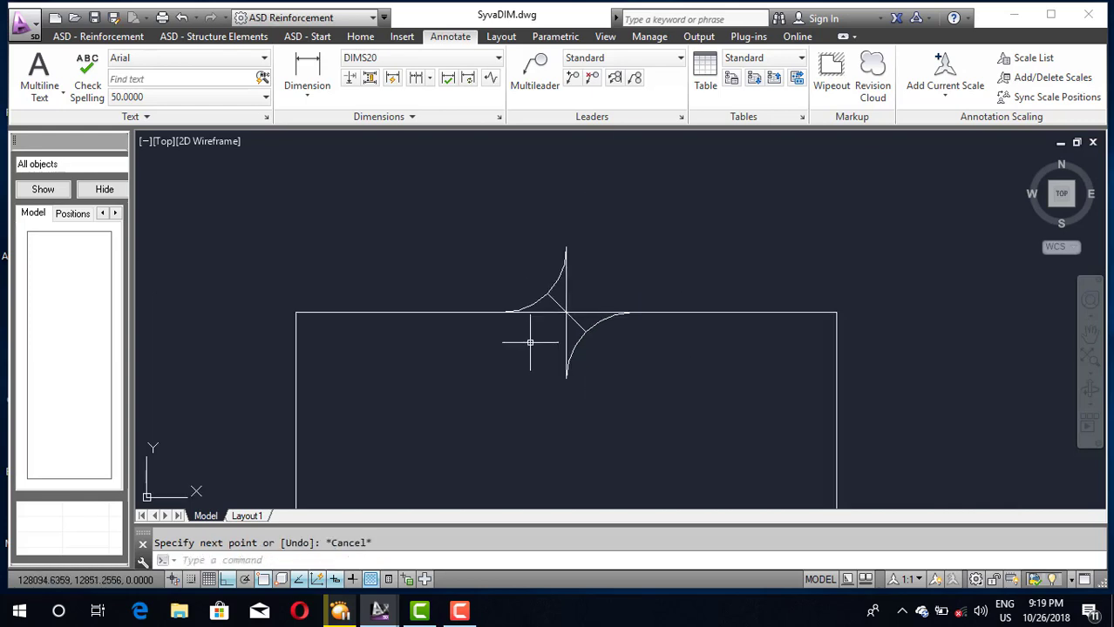
click(562, 309)
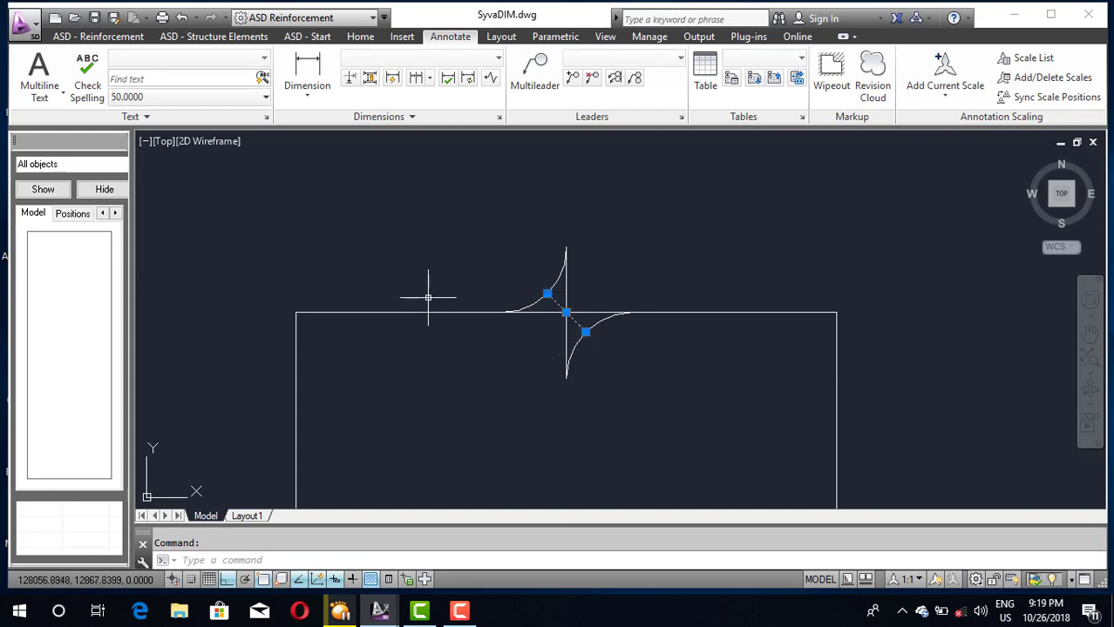
key(Escape)
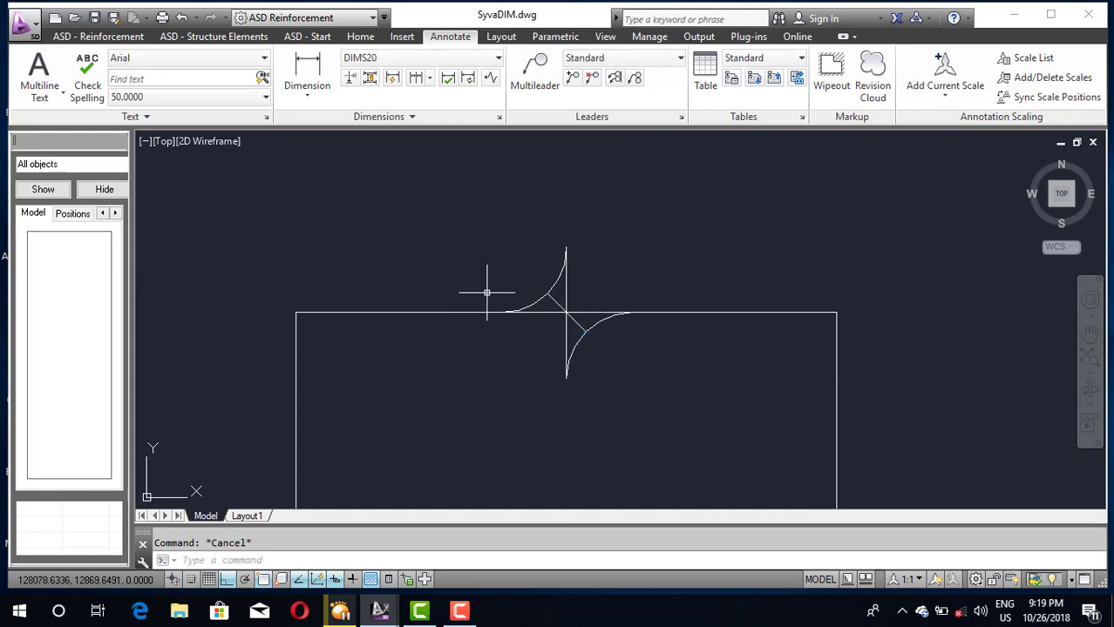
Trim the edge piece and lower right-arc part with TR, then window-select the vertical line
text(tr)
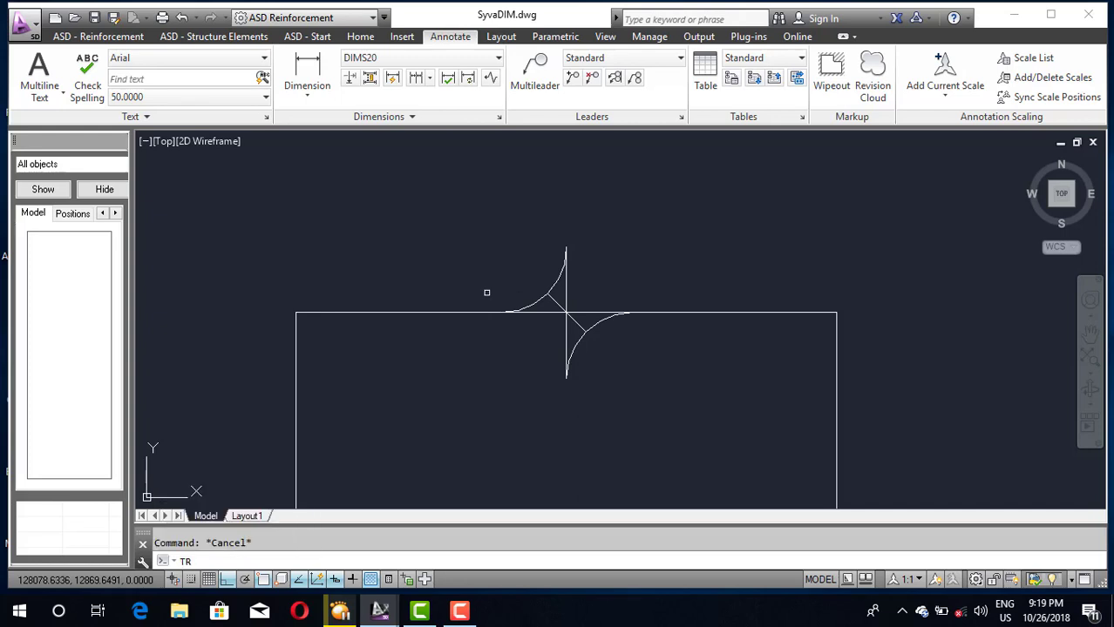
key(Return)
scroll(569, 297, up, 2)
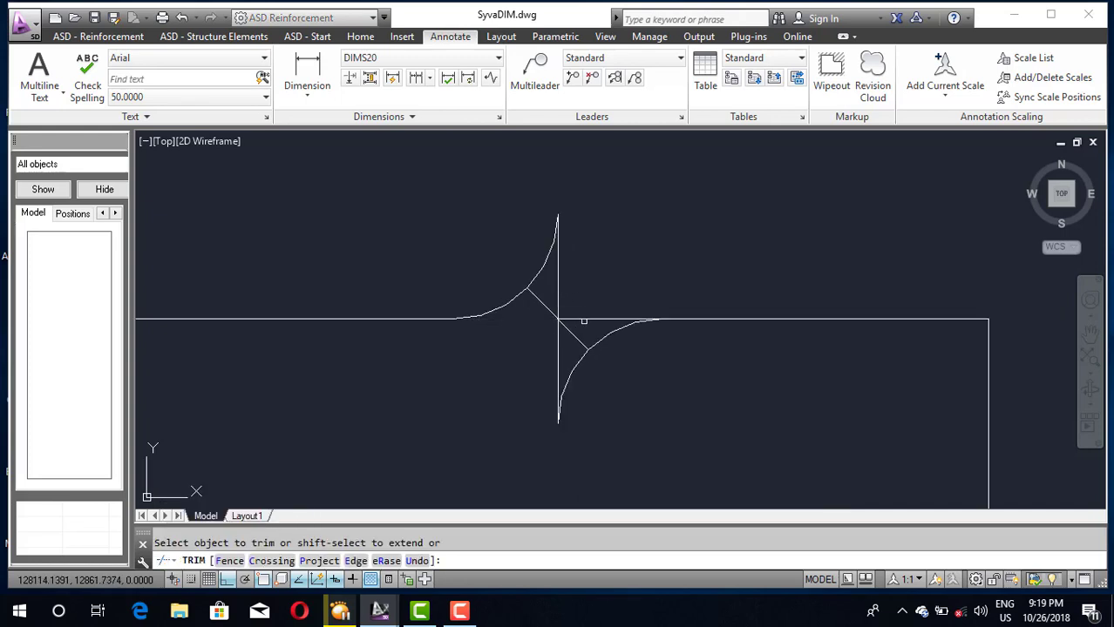
click(583, 320)
click(572, 370)
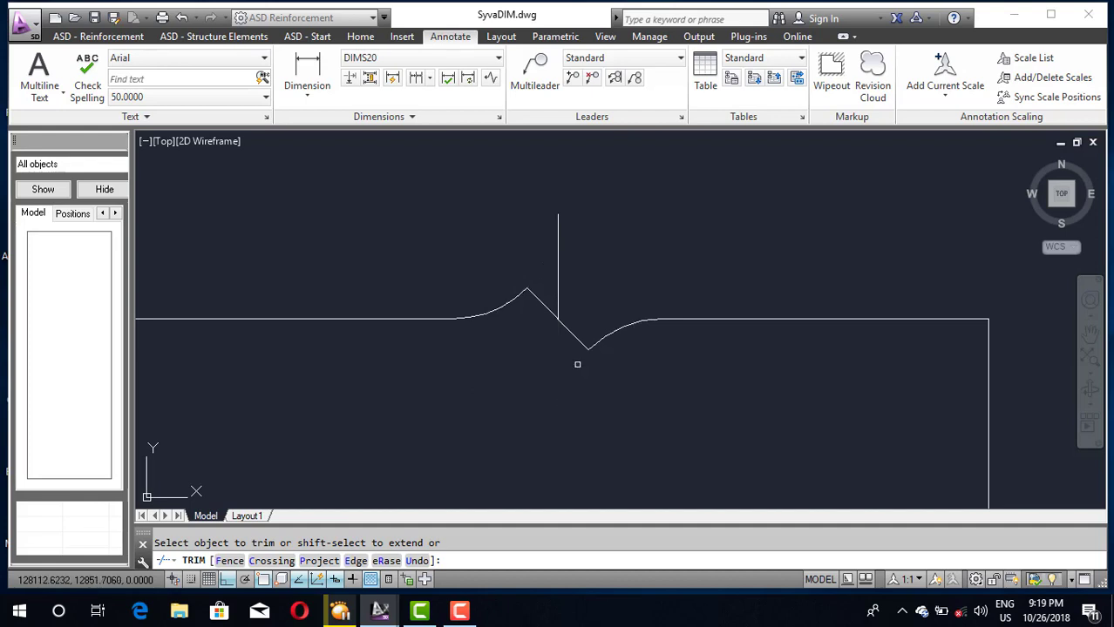
key(Escape)
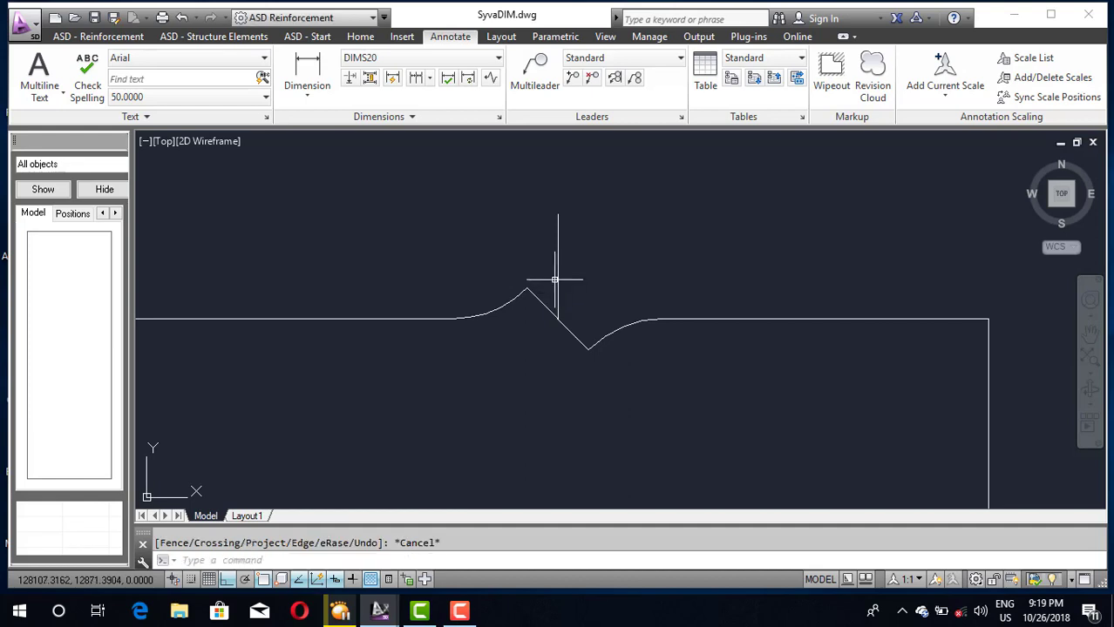
click(554, 279)
click(560, 273)
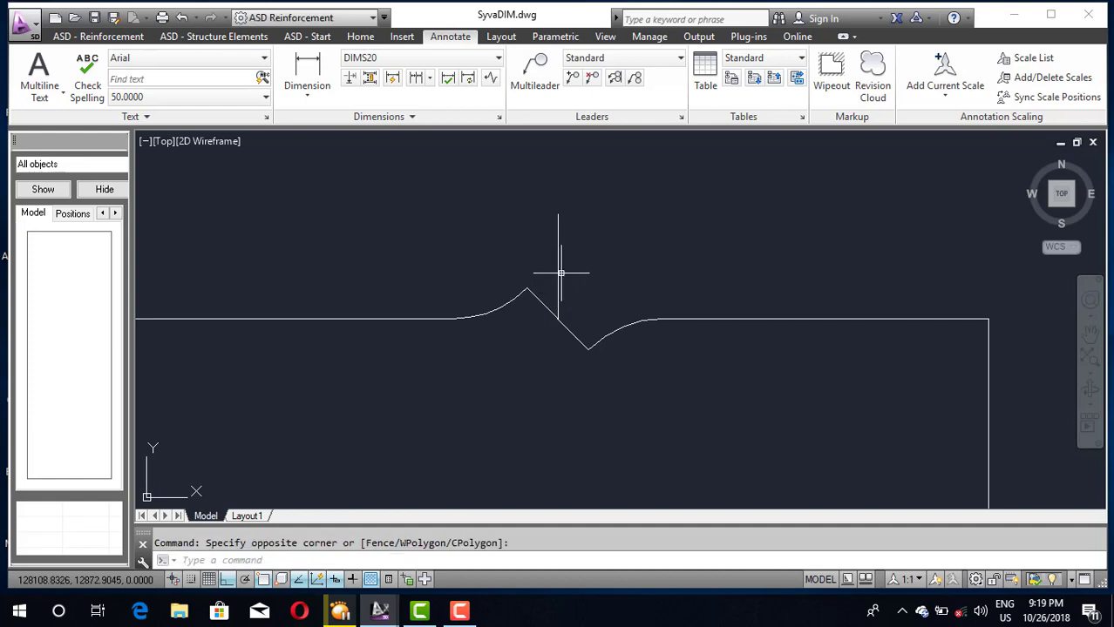
Delete the vertical line, then try reshaping the arc by its end grip and cancel
key(Delete)
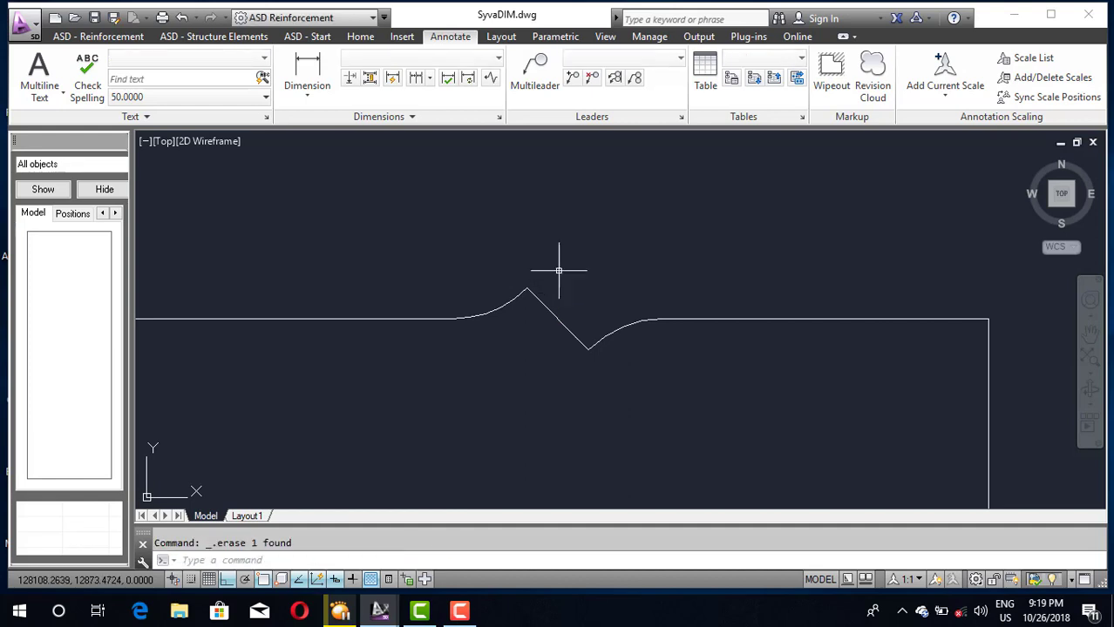
scroll(567, 256, down, 5)
scroll(622, 311, up, 2)
scroll(579, 278, up, 2)
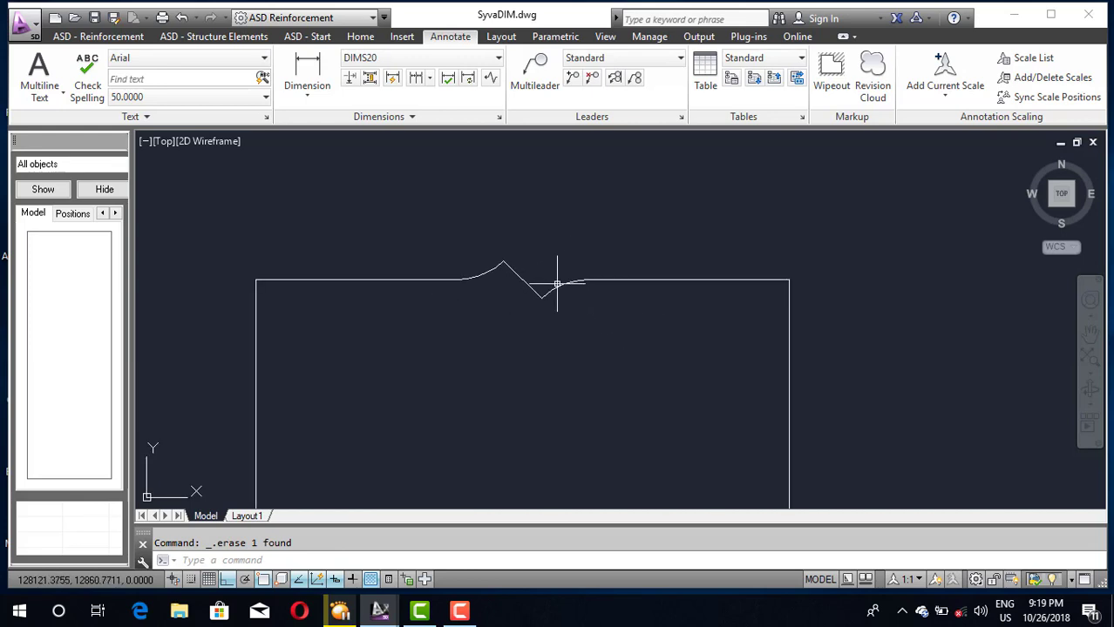
scroll(549, 296, up, 2)
click(552, 288)
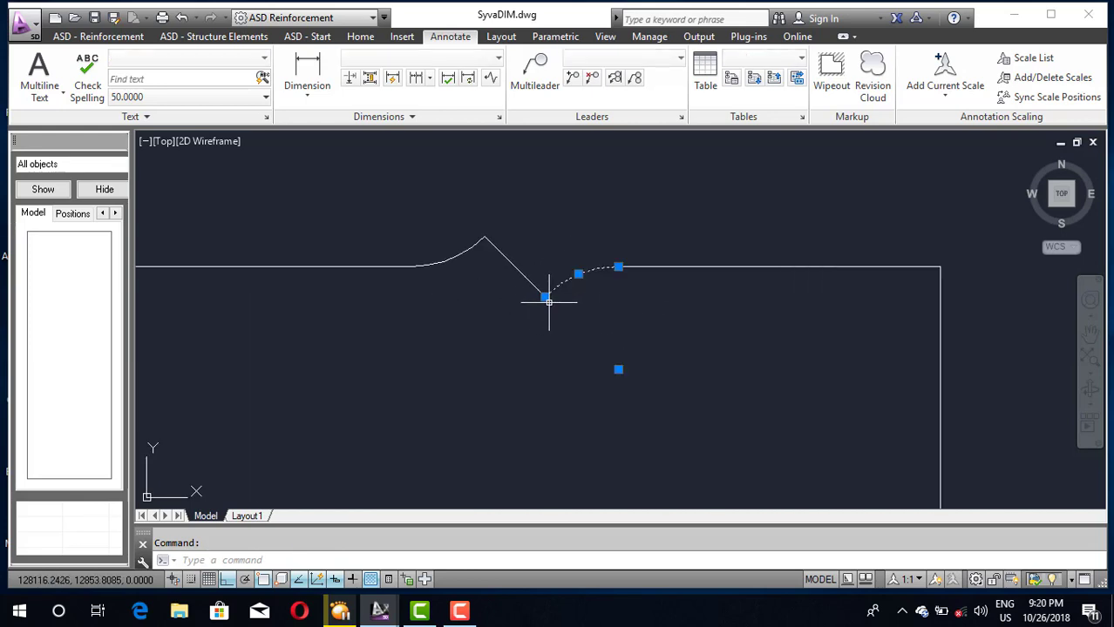
click(545, 296)
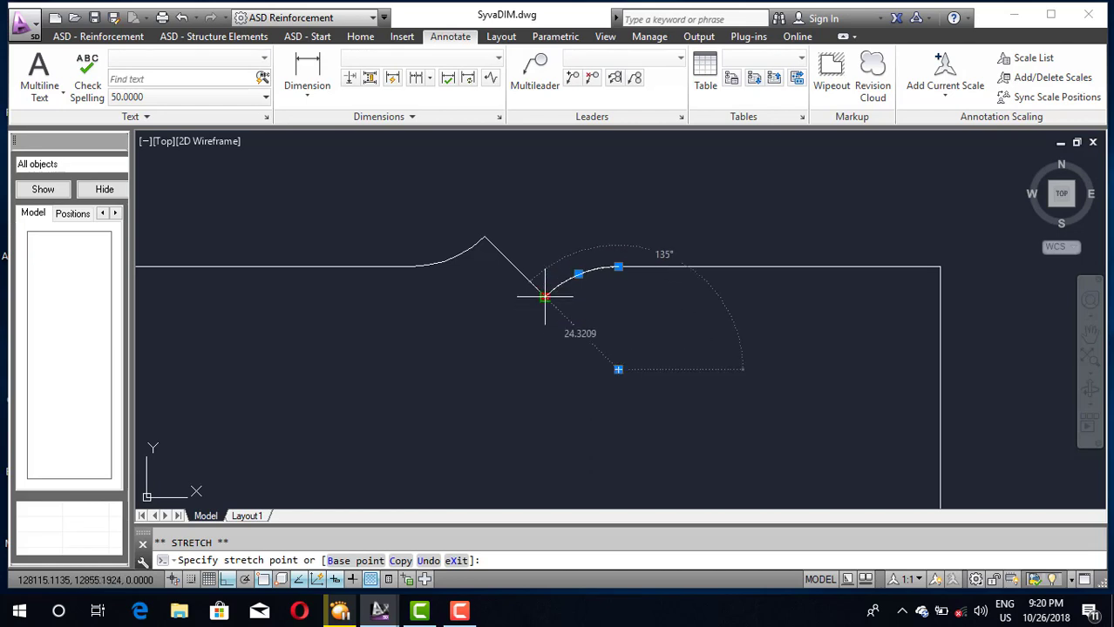
key(Escape)
key(Escape)
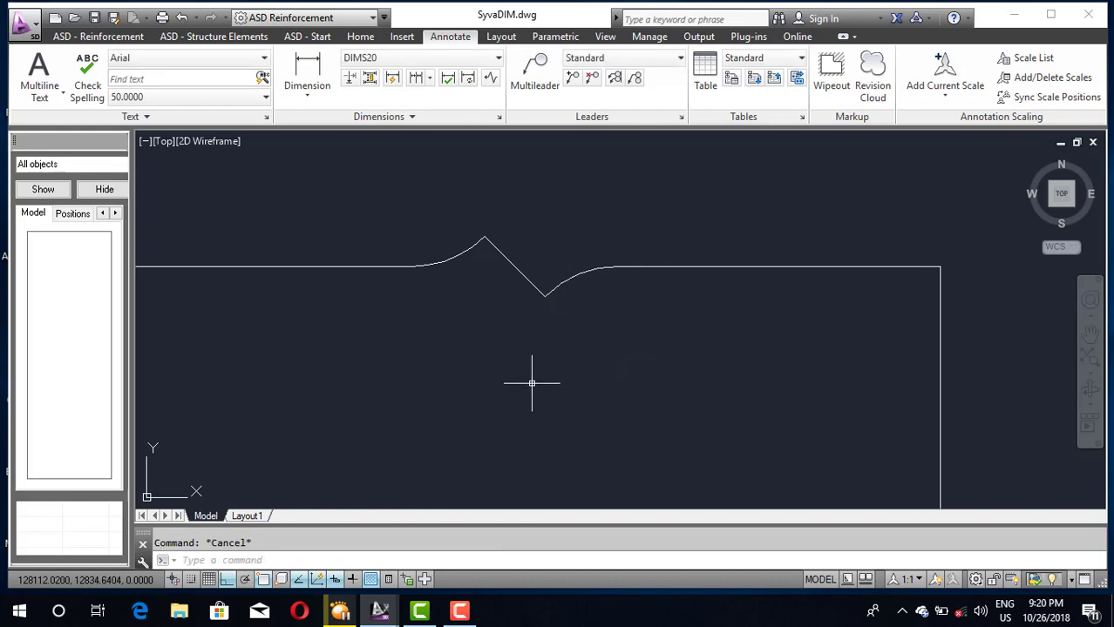
Try stretching the diagonal notch line by its grip, cancel, and re-centre the view on the notch
click(538, 291)
click(542, 296)
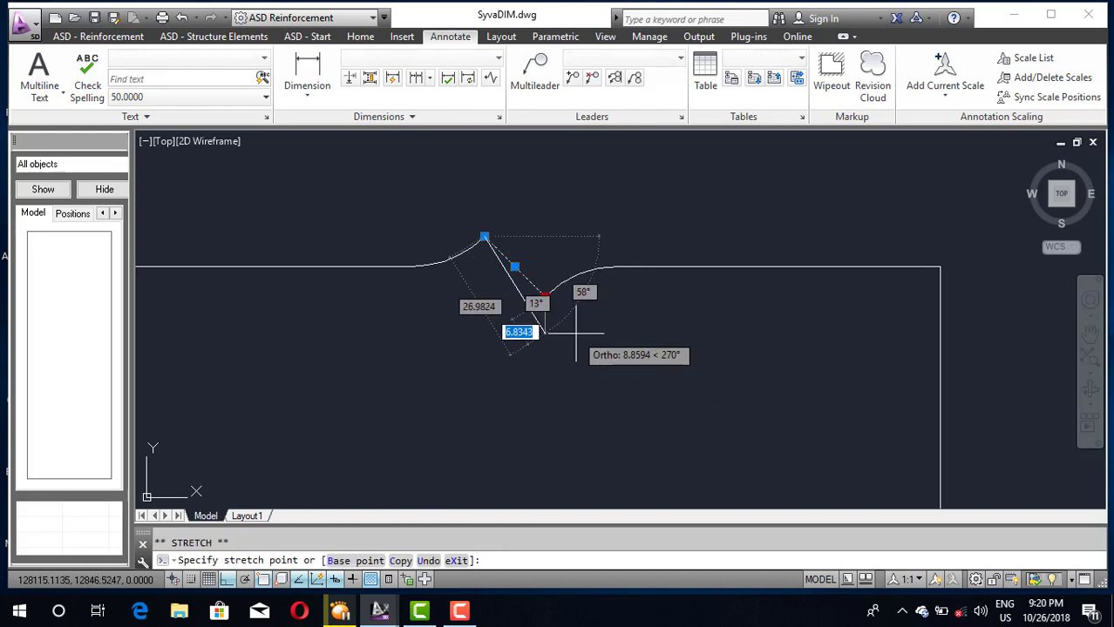
key(Escape)
key(Escape)
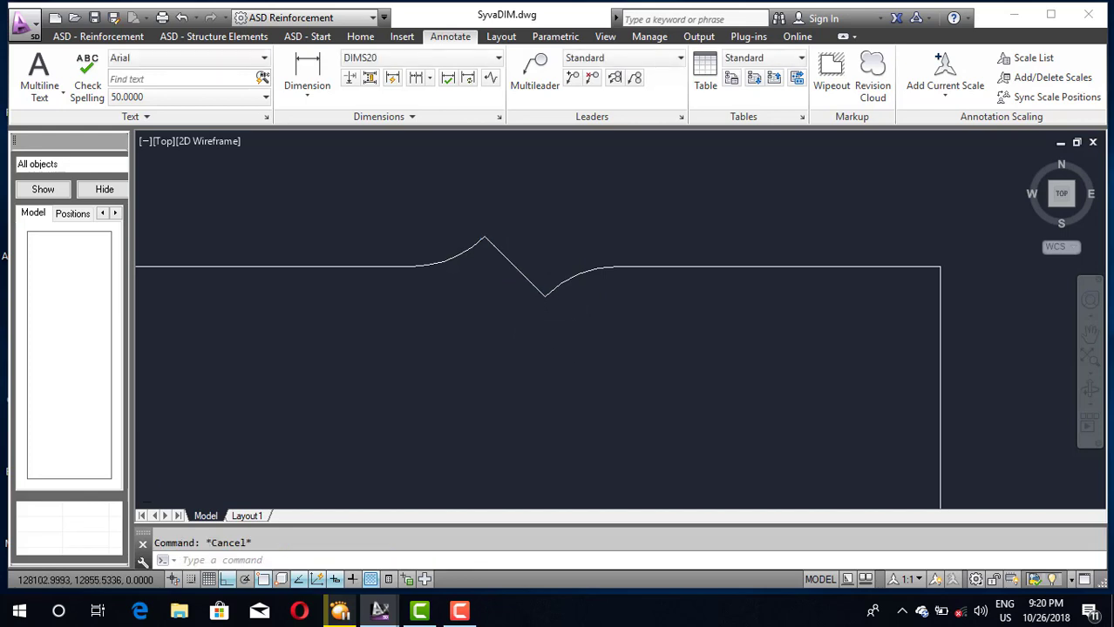
scroll(503, 296, down, 5)
scroll(525, 268, down, 4)
scroll(519, 306, up, 2)
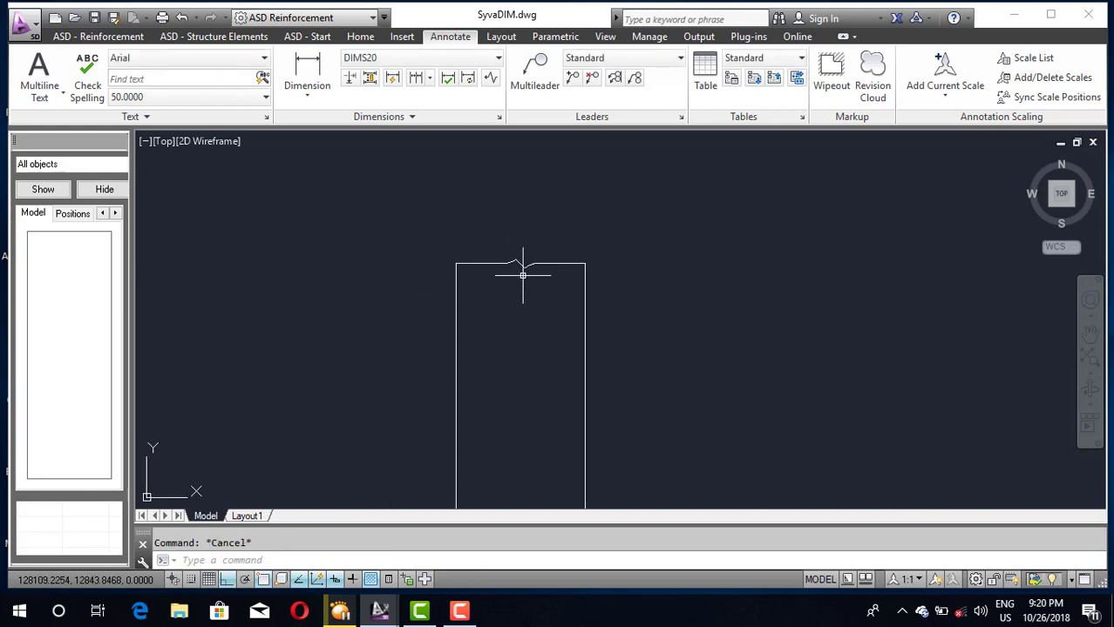
scroll(522, 273, up, 2)
scroll(513, 253, up, 6)
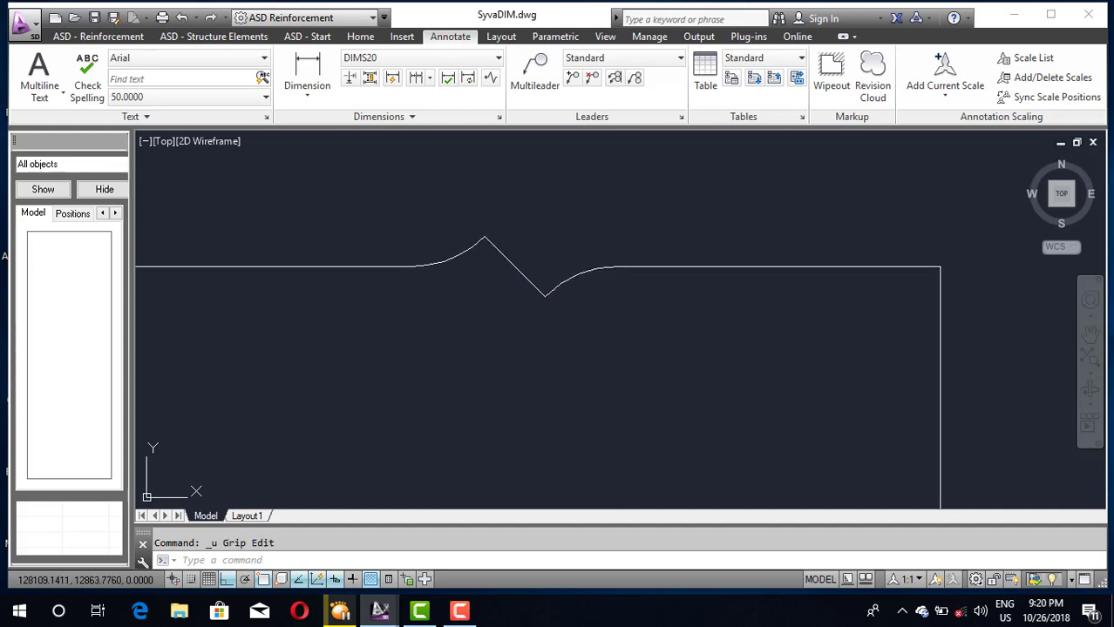
middle_drag(519, 258, 562, 311)
Undo the last two edits and delete the short diagonal notch line
key(ctrl+z)
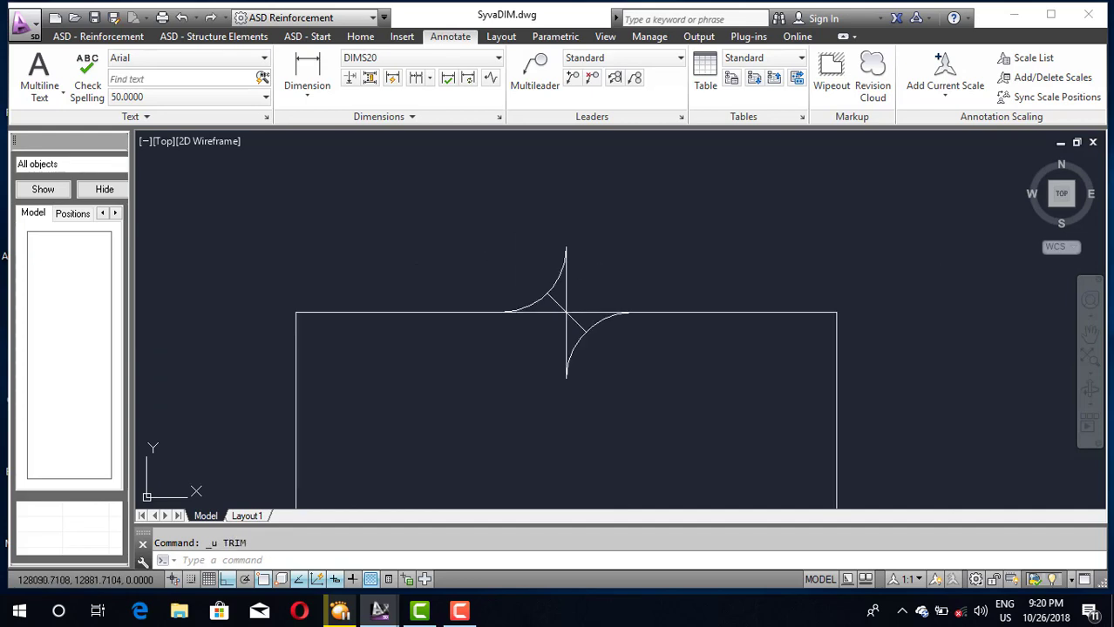
key(ctrl+z)
click(558, 302)
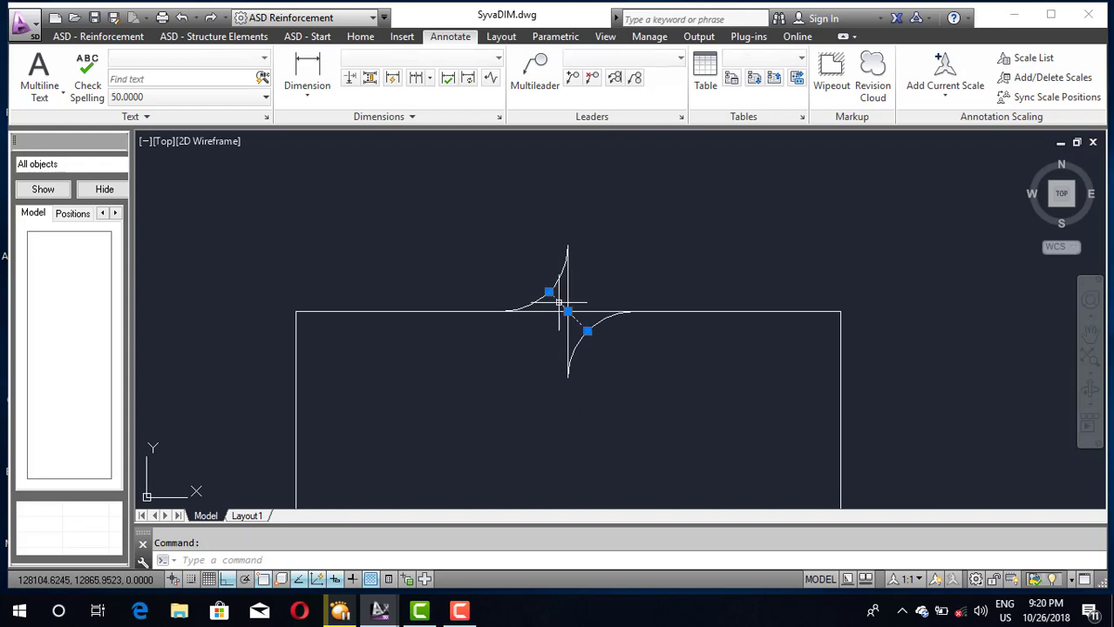
key(Delete)
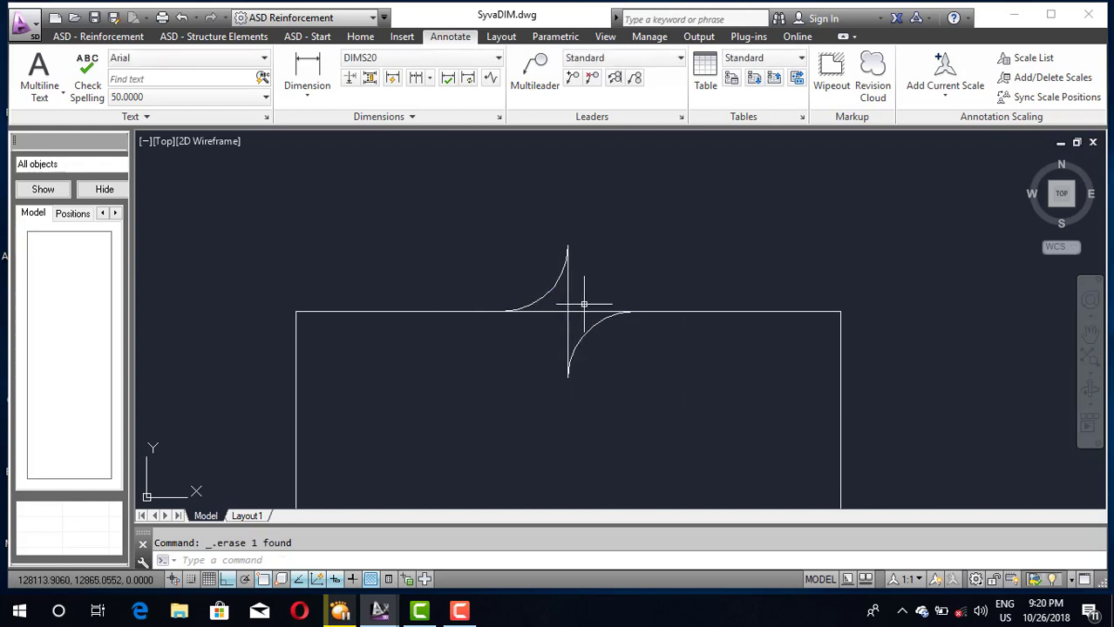
text(tr)
Trim the top-edge piece under the right arc to finish the break mark, then zoom out
key(Return)
key(Return)
scroll(578, 304, up, 2)
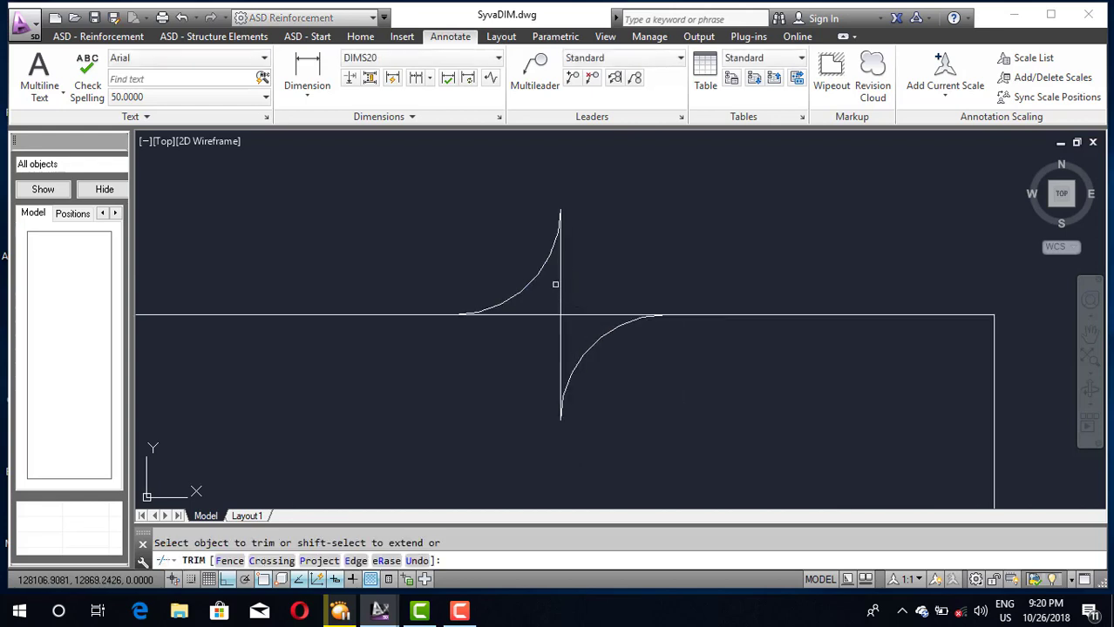
click(594, 319)
click(592, 315)
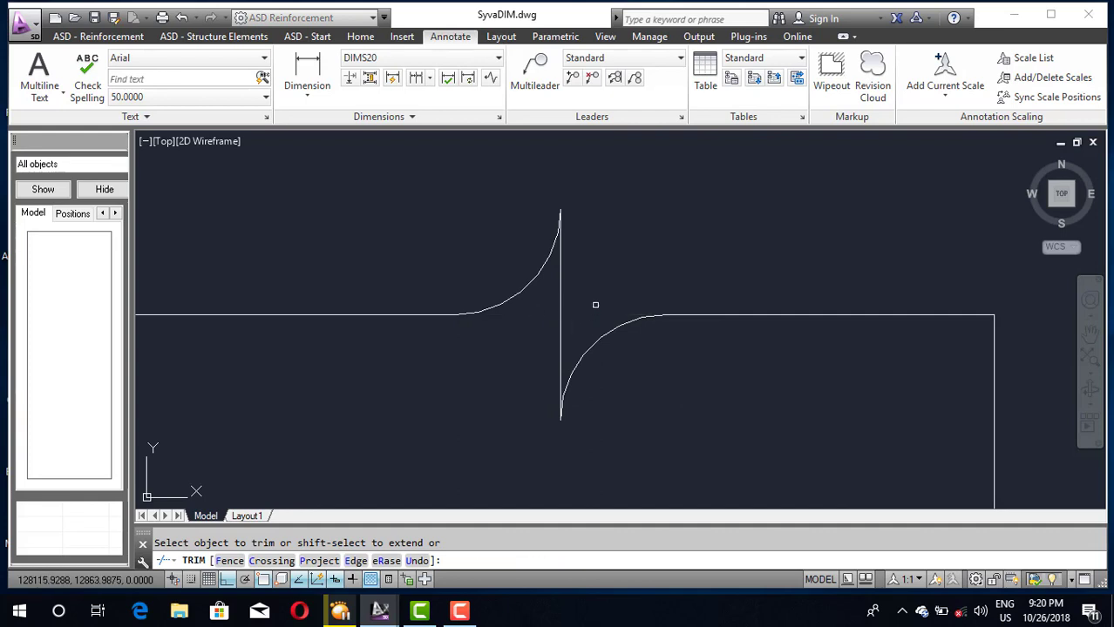
key(Escape)
scroll(586, 224, down, 2)
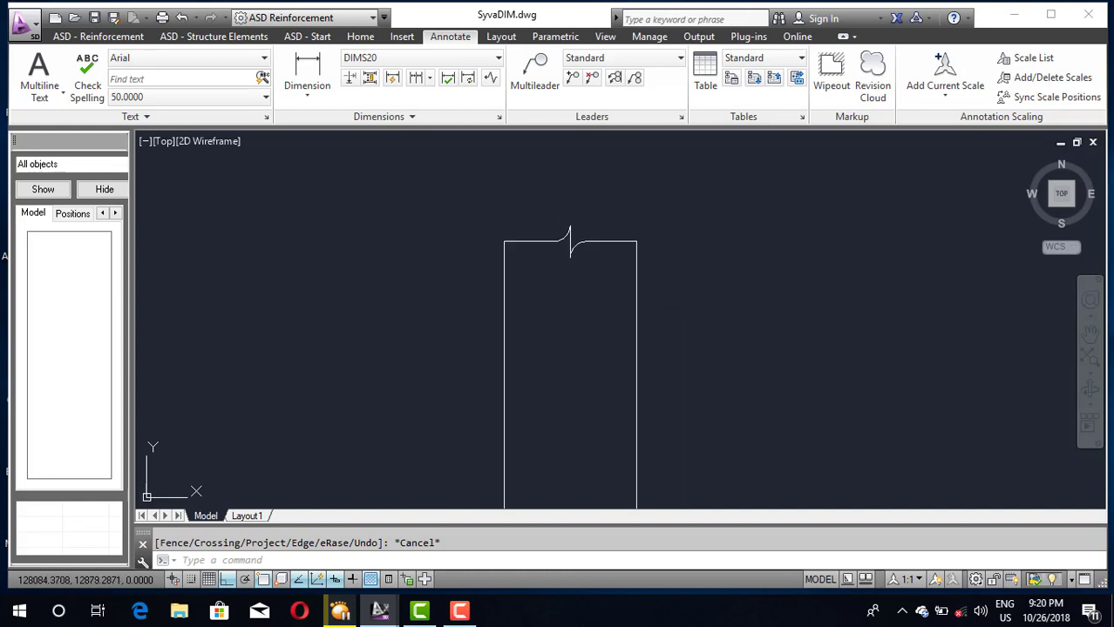
scroll(544, 240, down, 1)
scroll(547, 261, down, 1)
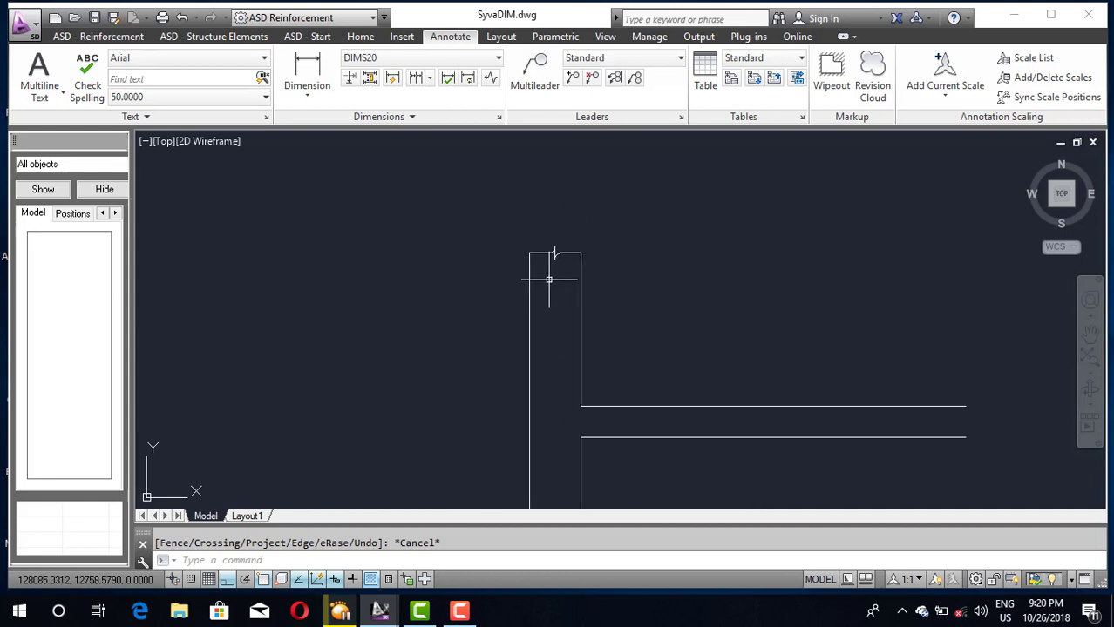
scroll(516, 237, down, 1)
scroll(527, 288, down, 1)
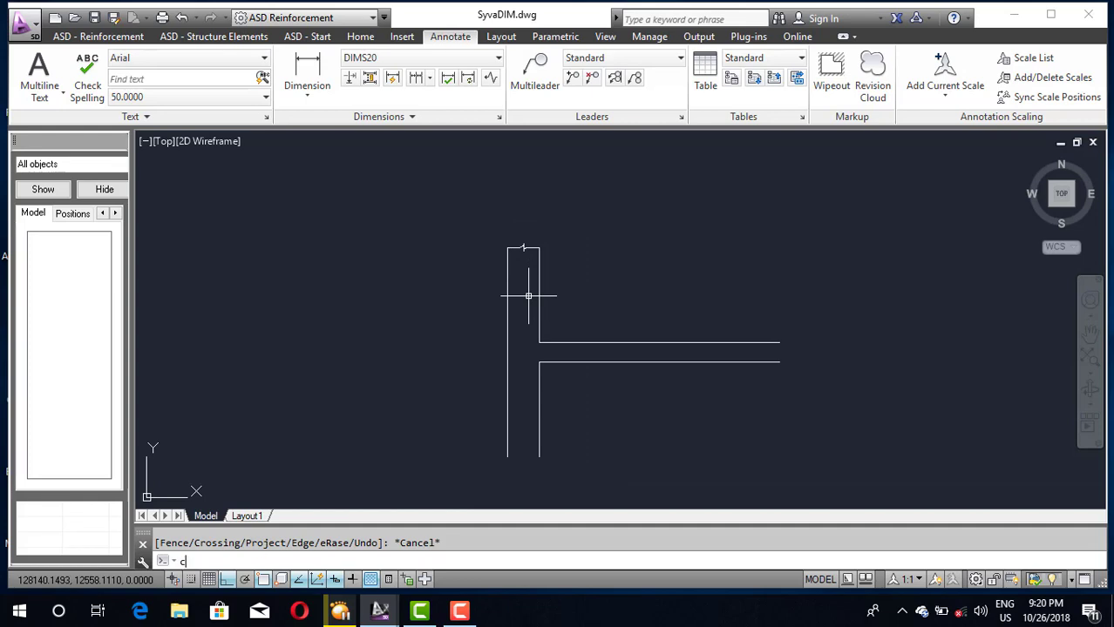
Copy the top break edge from the wall's top-right corner down to the wall's bottom corner
text(co)
key(Return)
click(480, 224)
click(591, 274)
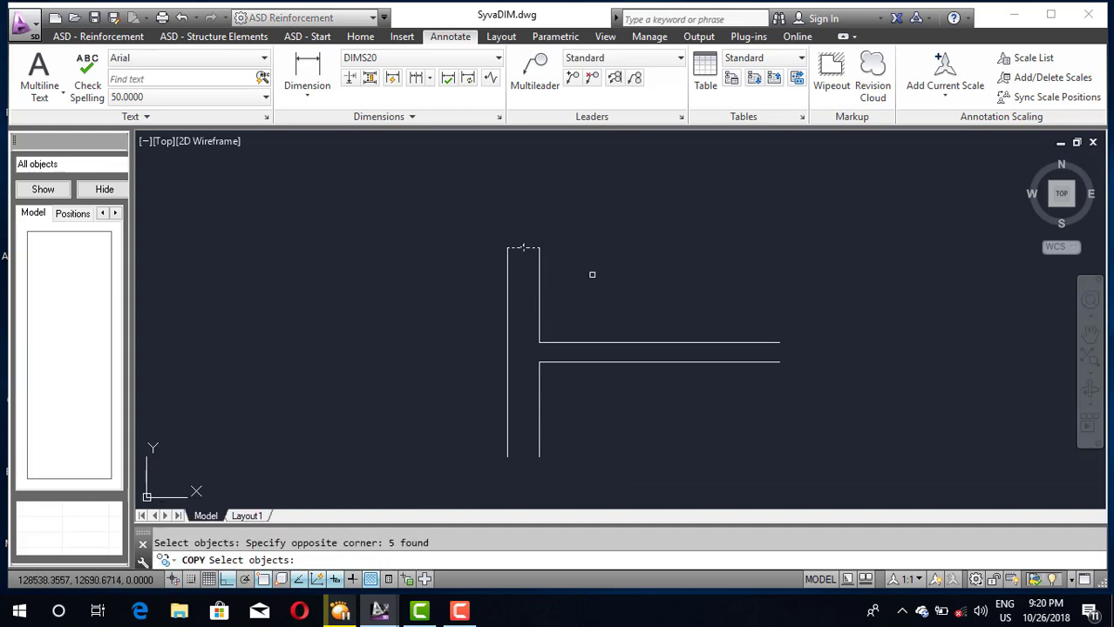
key(Return)
scroll(555, 283, up, 2)
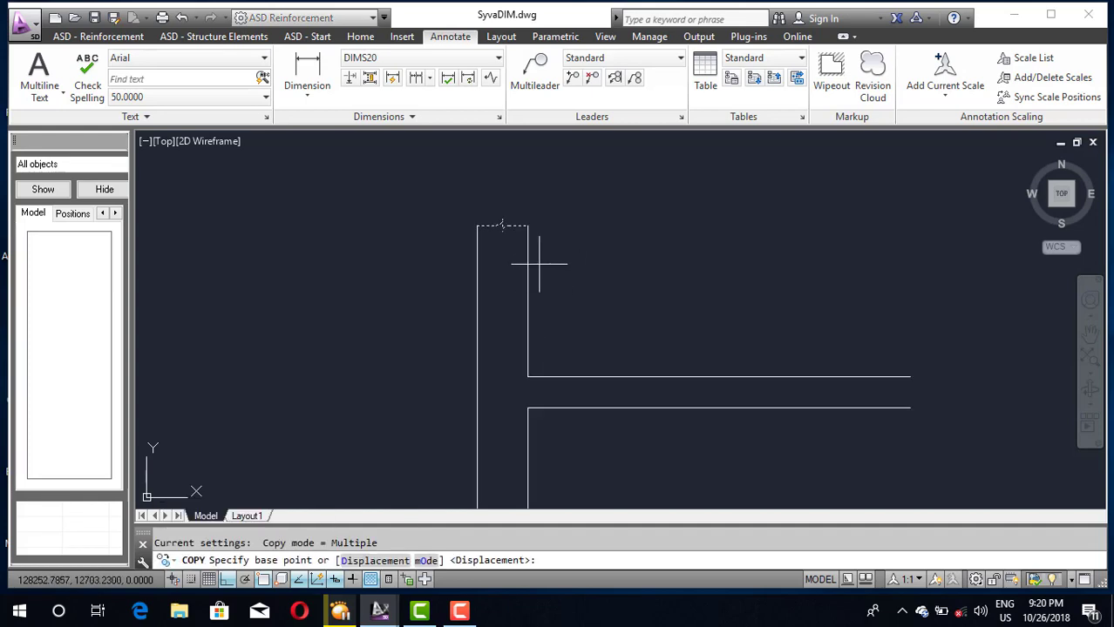
click(528, 225)
scroll(527, 352, down, 2)
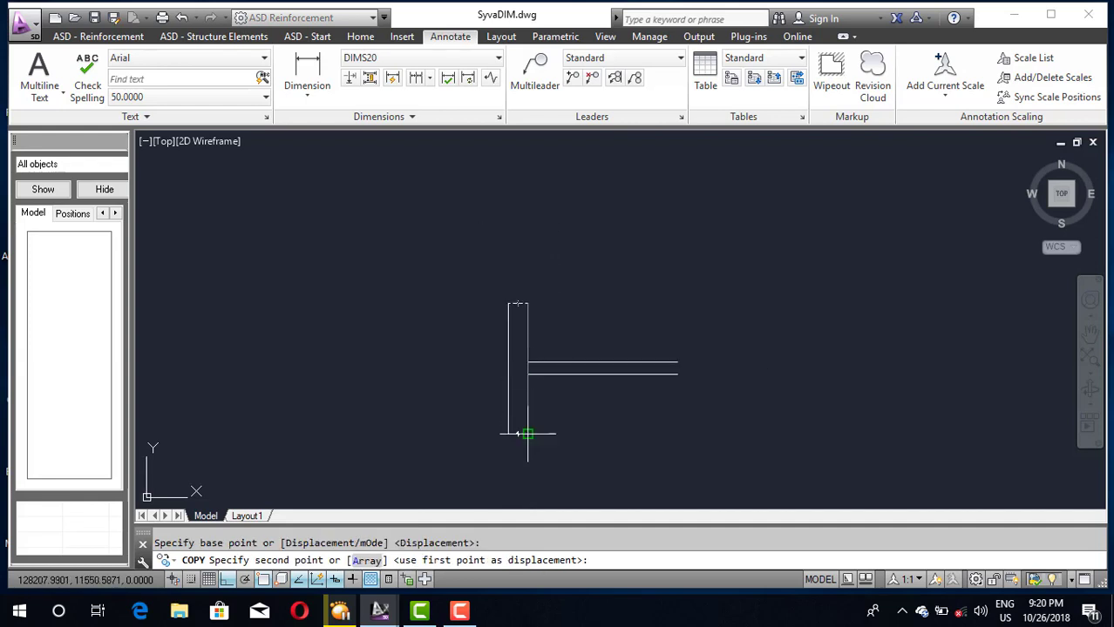
scroll(530, 435, up, 2)
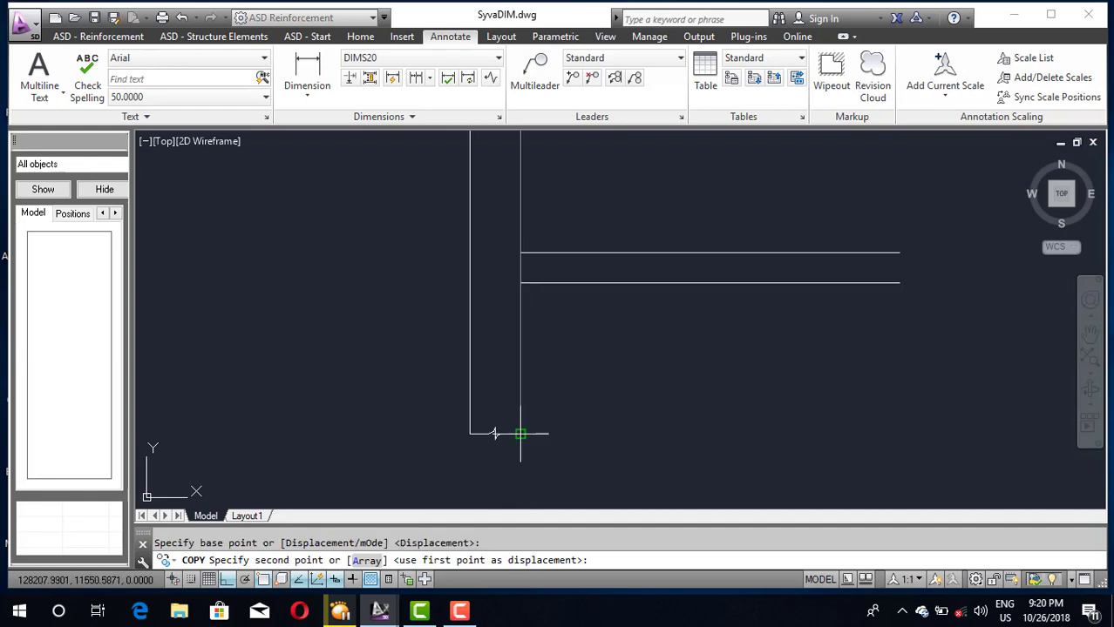
click(521, 433)
key(Escape)
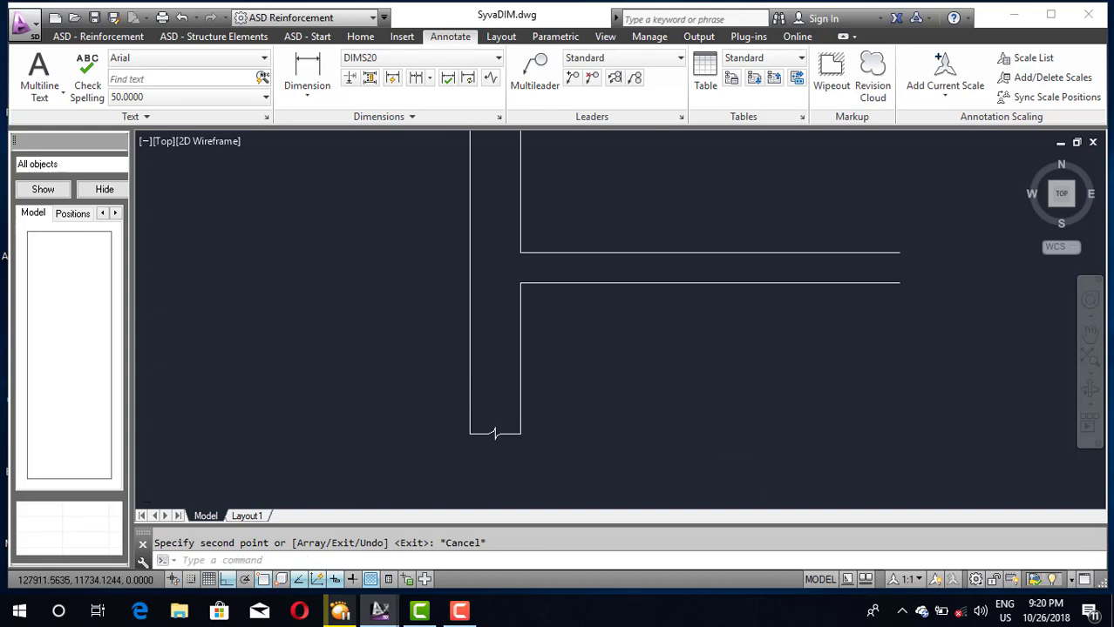
scroll(524, 360, down, 3)
scroll(524, 360, up, 3)
scroll(548, 360, down, 2)
scroll(544, 360, down, 2)
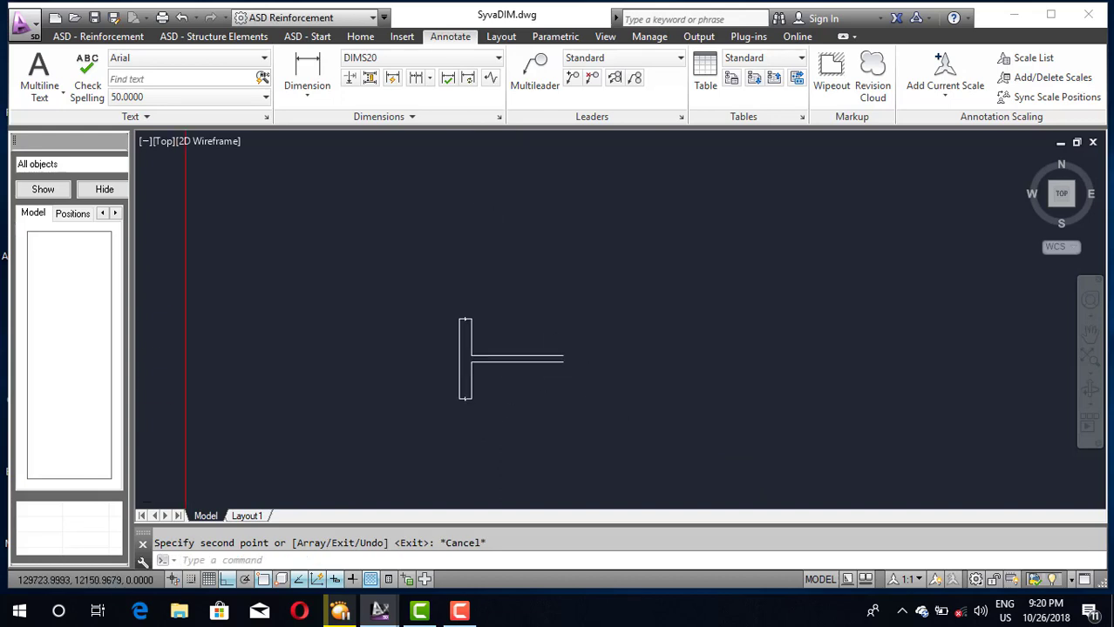
scroll(557, 366, down, 3)
scroll(392, 362, down, 2)
scroll(360, 356, up, 3)
scroll(291, 333, up, 3)
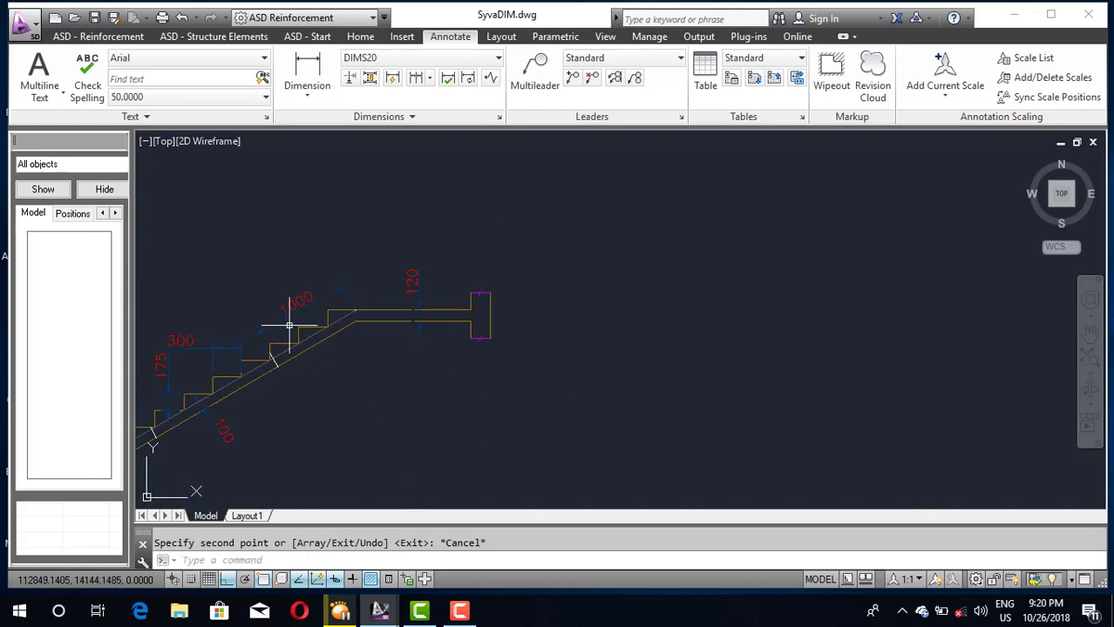
scroll(357, 307, up, 3)
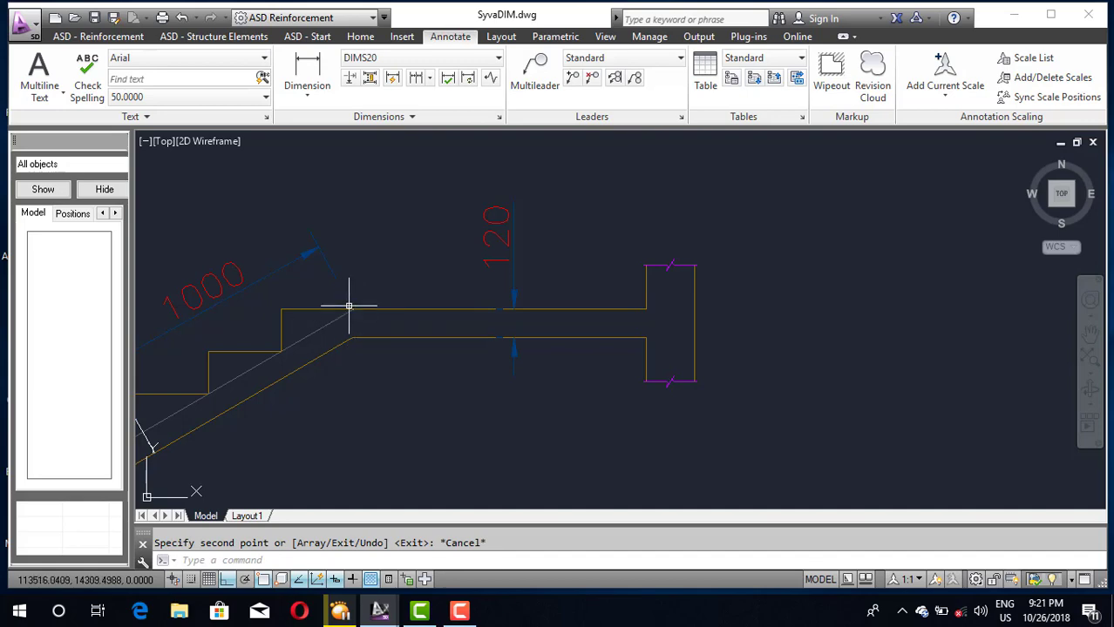
Start a line at the upper slab line's end and draw the first 175 riser up
scroll(353, 307, down, 3)
scroll(290, 360, up, 2)
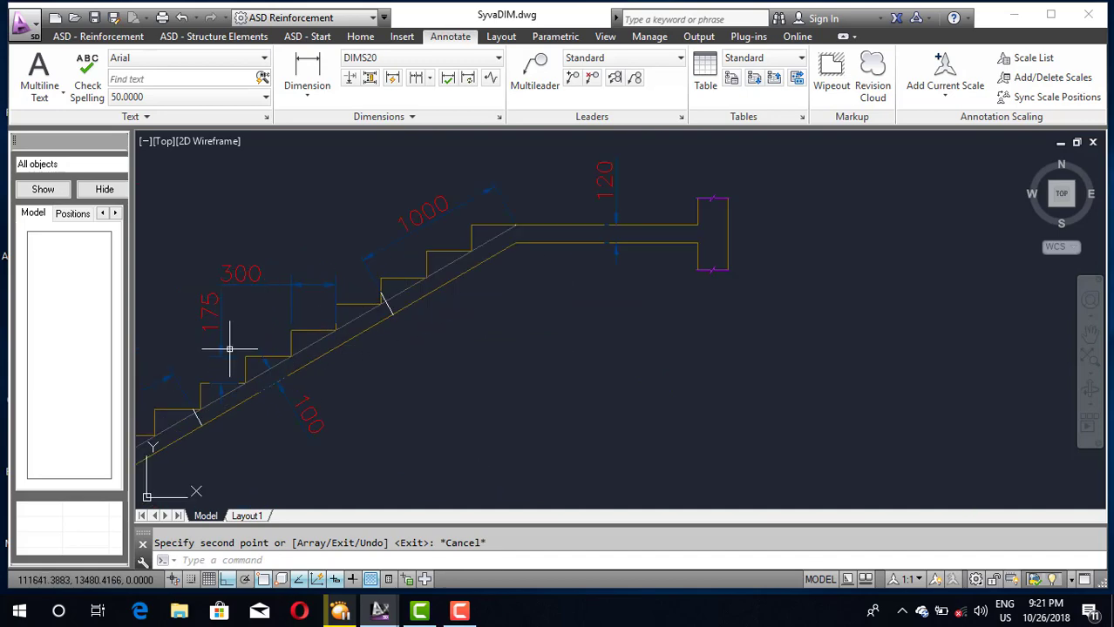
scroll(222, 311, down, 1)
scroll(253, 323, down, 2)
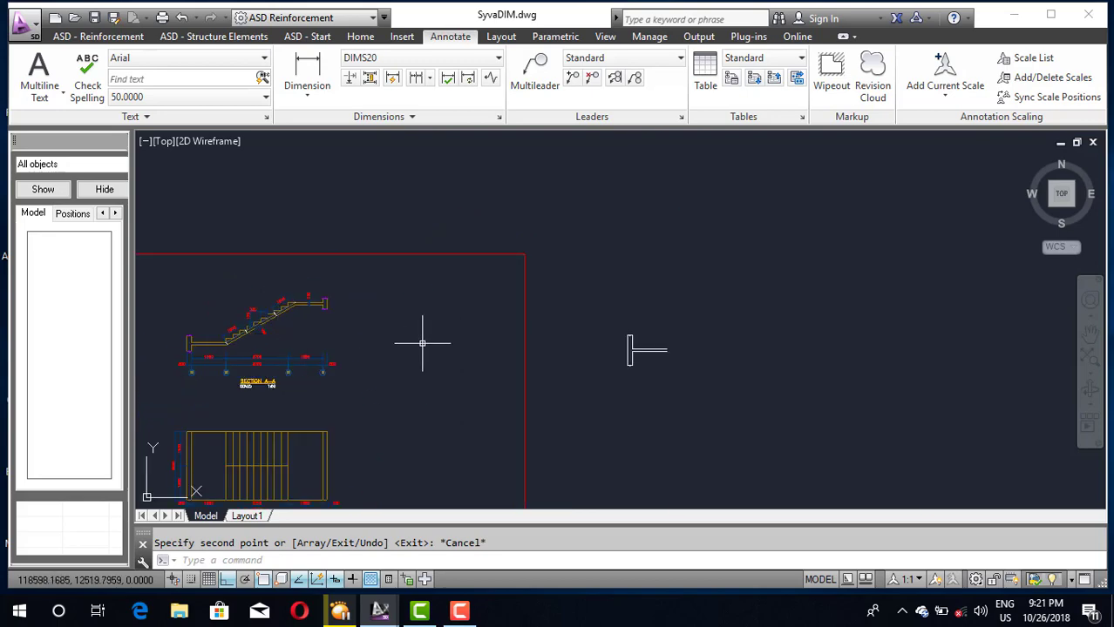
scroll(634, 364, up, 2)
scroll(688, 339, up, 2)
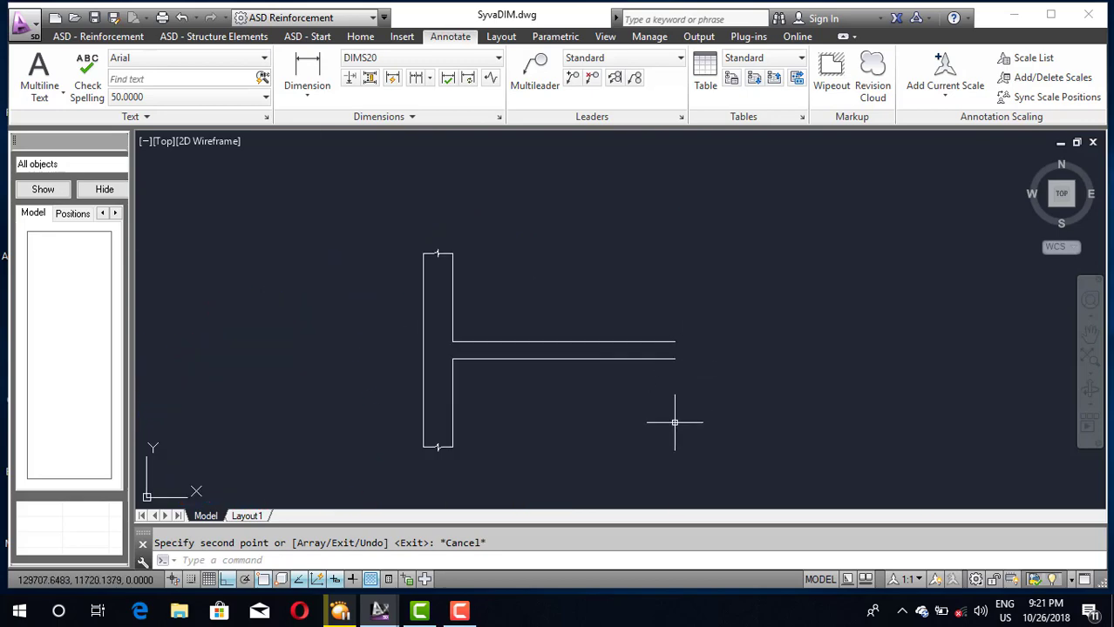
text(l)
key(Return)
scroll(701, 391, up, 4)
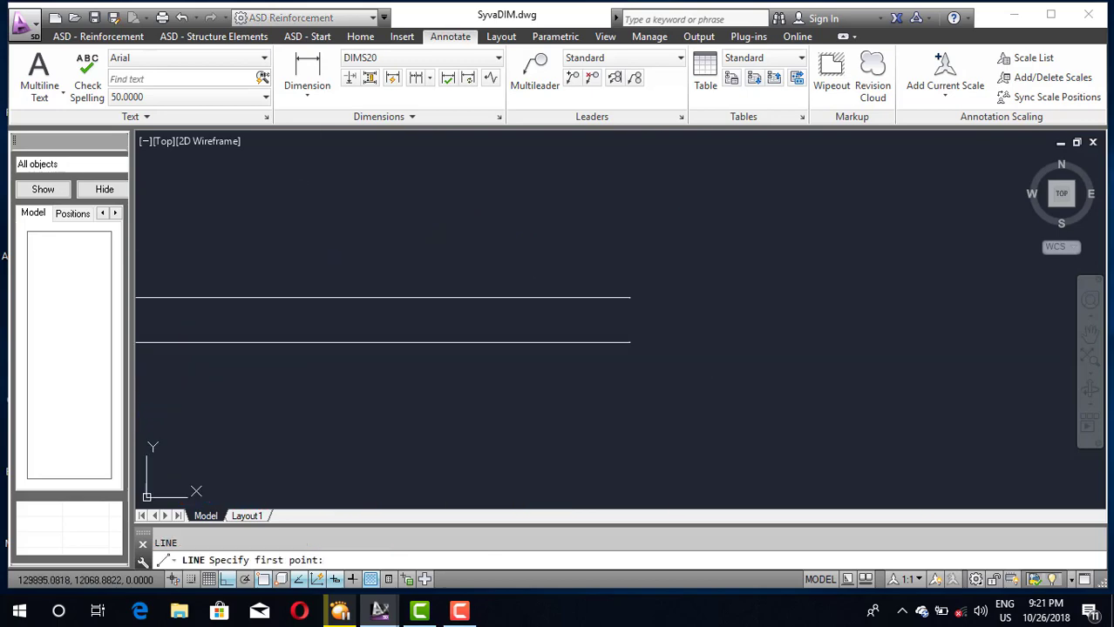
click(629, 298)
scroll(629, 297, down, 2)
scroll(629, 300, down, 3)
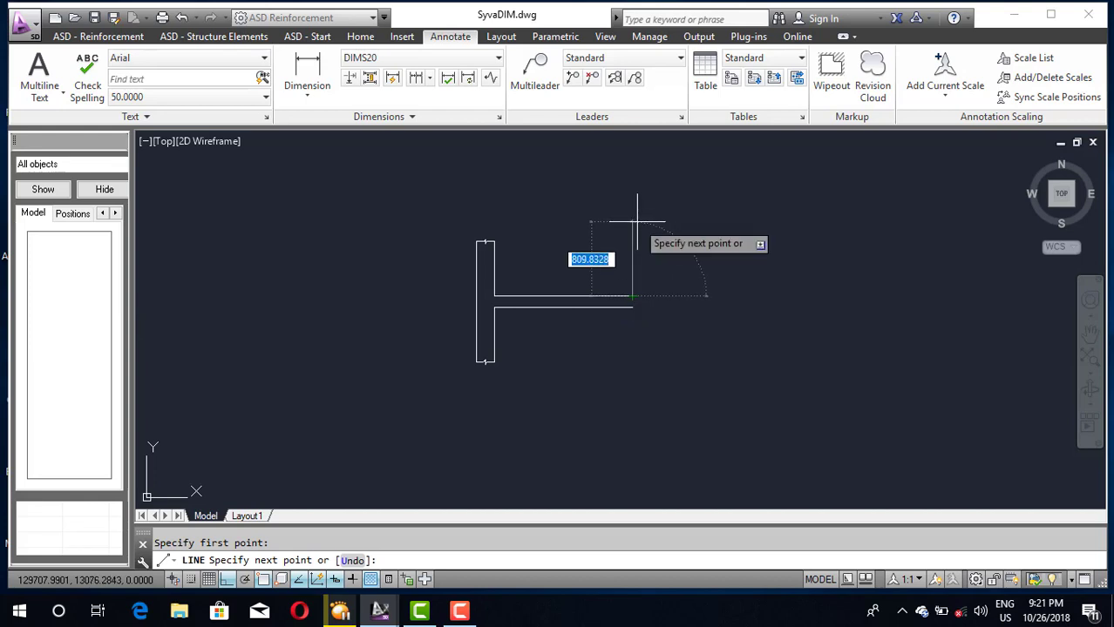
key(BackSpace)
text(17)
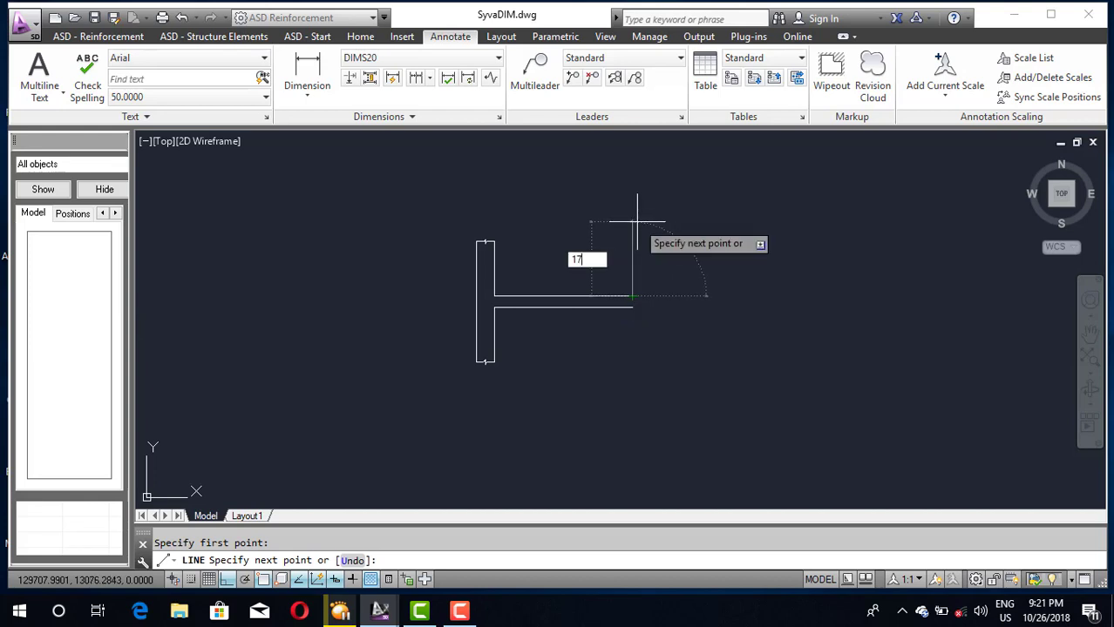
text(5)
key(Return)
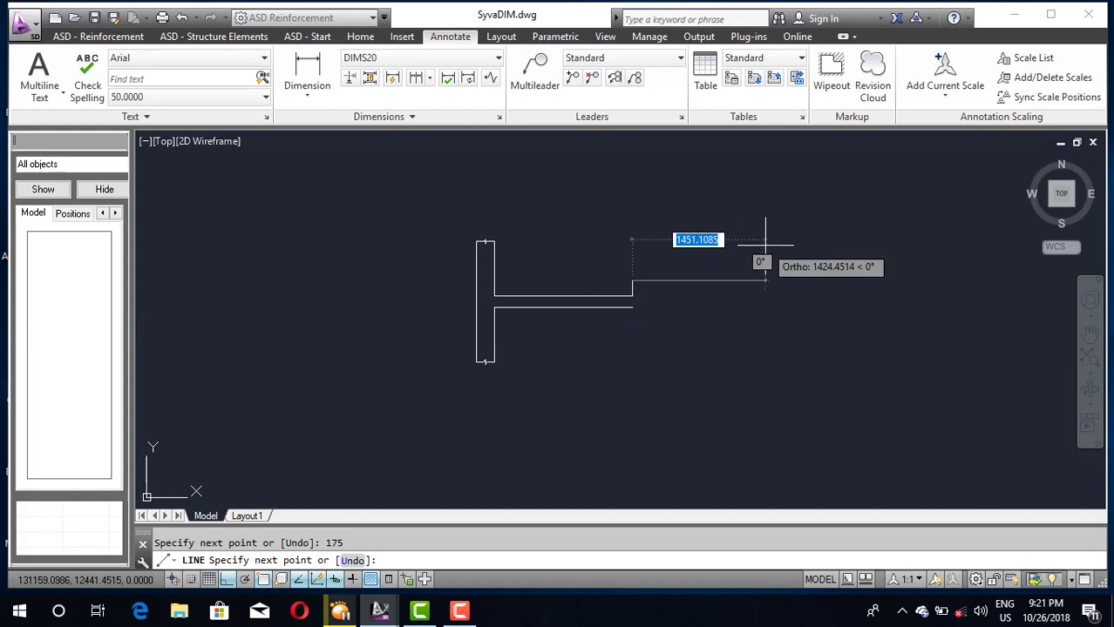
Continue with a 300 tread, a second 175 riser and a final 300 tread
text(30)
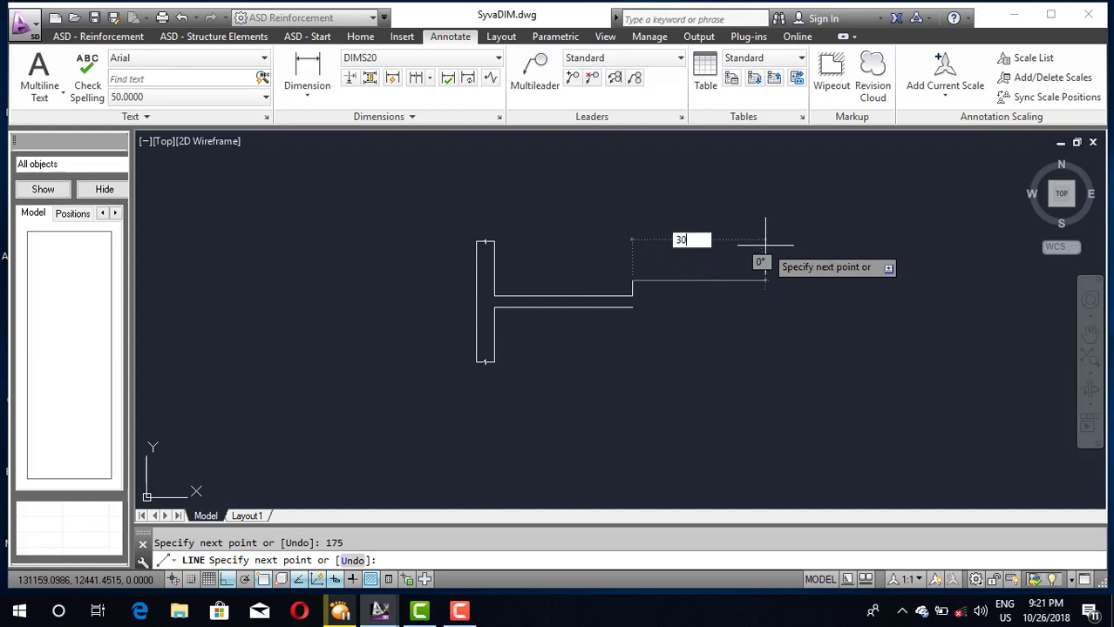
key(Return)
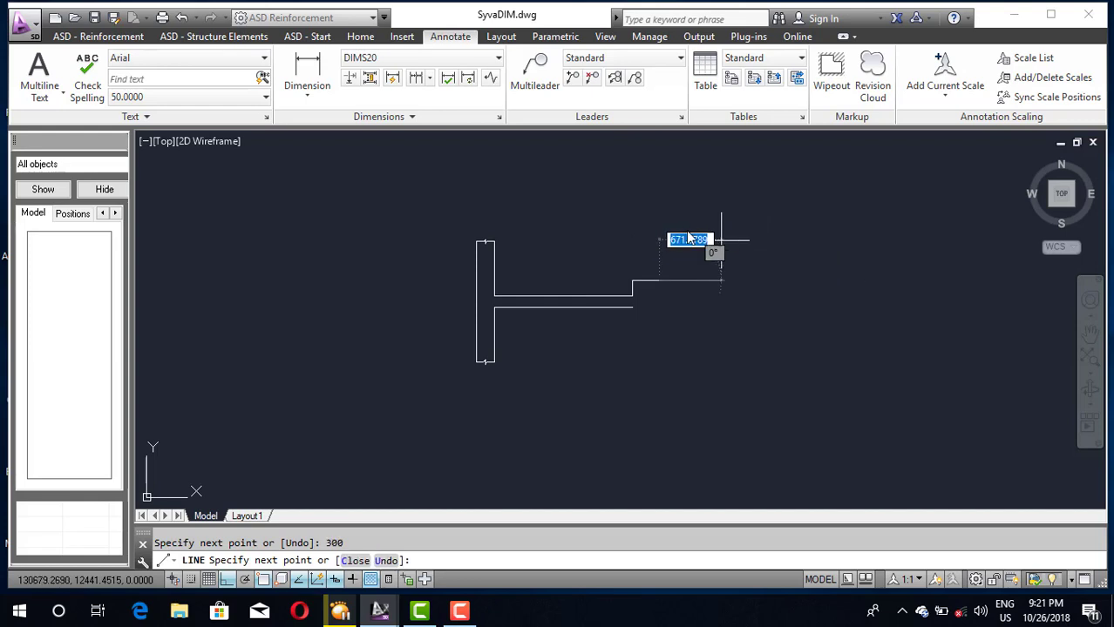
text(175)
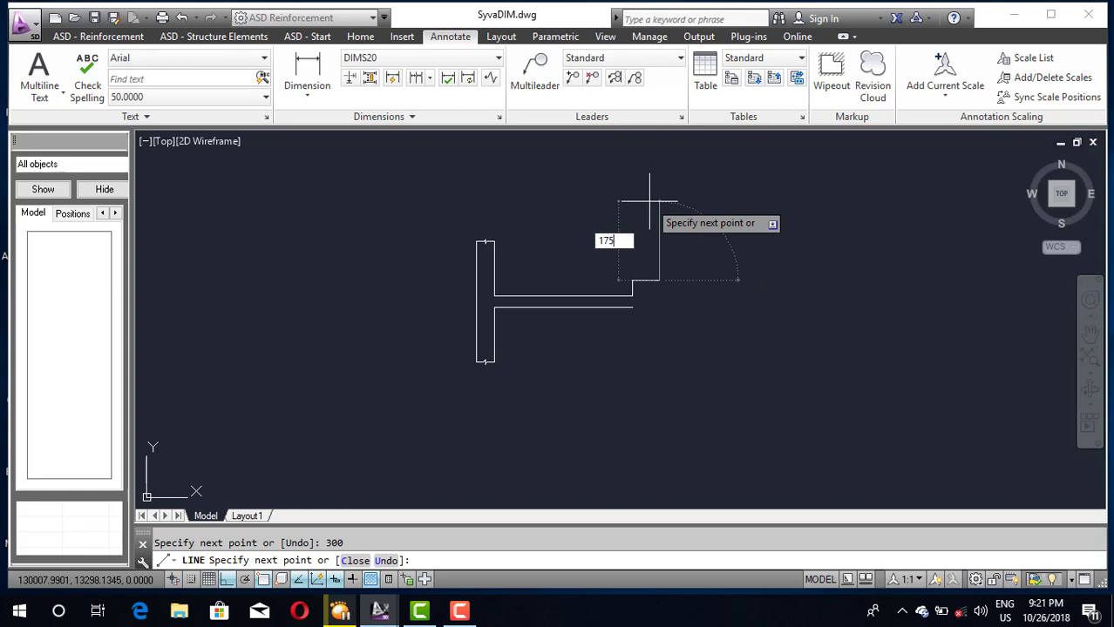
key(Return)
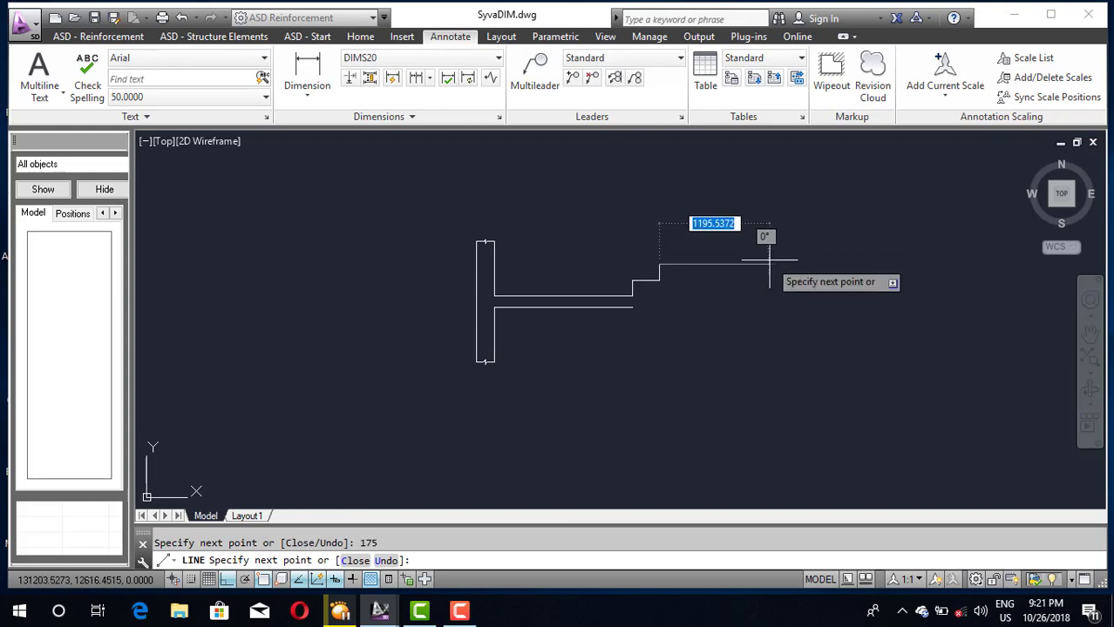
text(300)
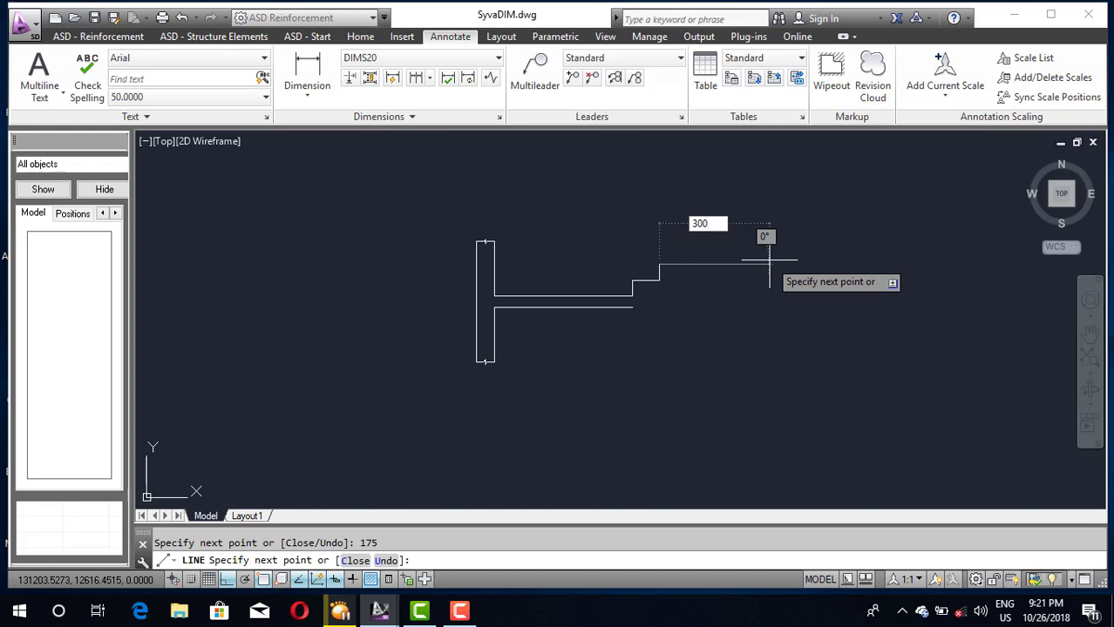
key(Return)
key(Escape)
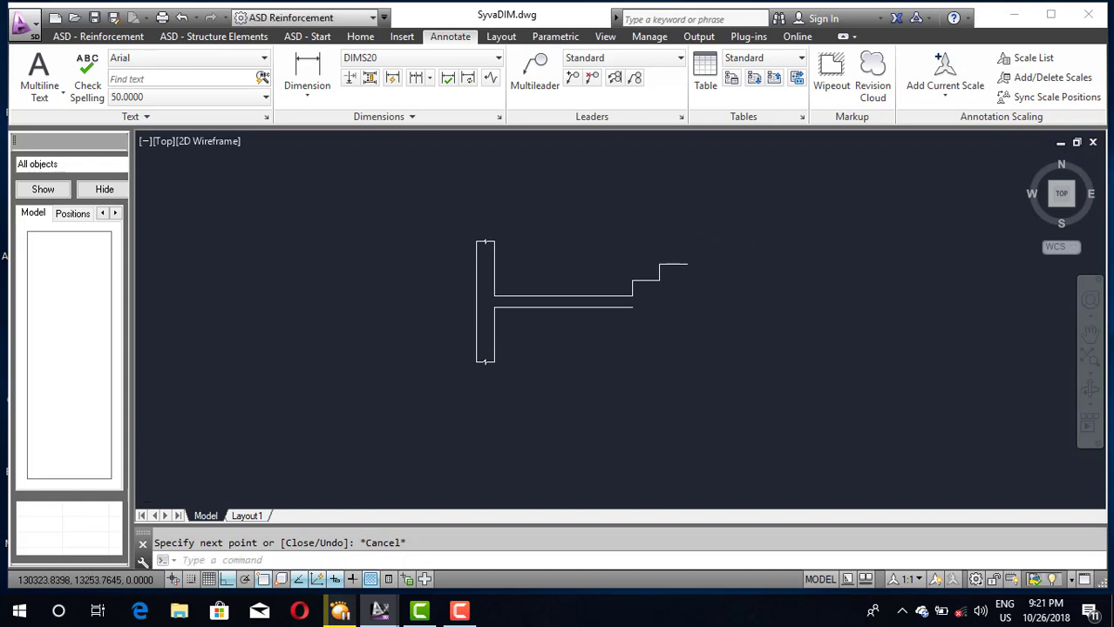
scroll(688, 209, up, 2)
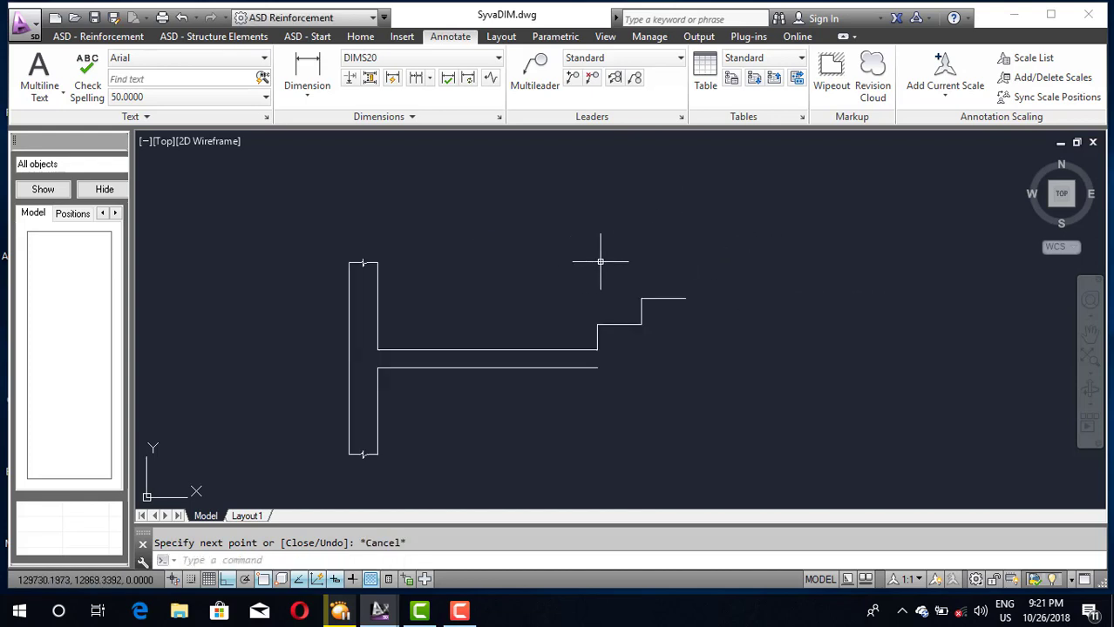
Copy the two-step pair repeatedly up the stair to form a continuous flight
click(563, 248)
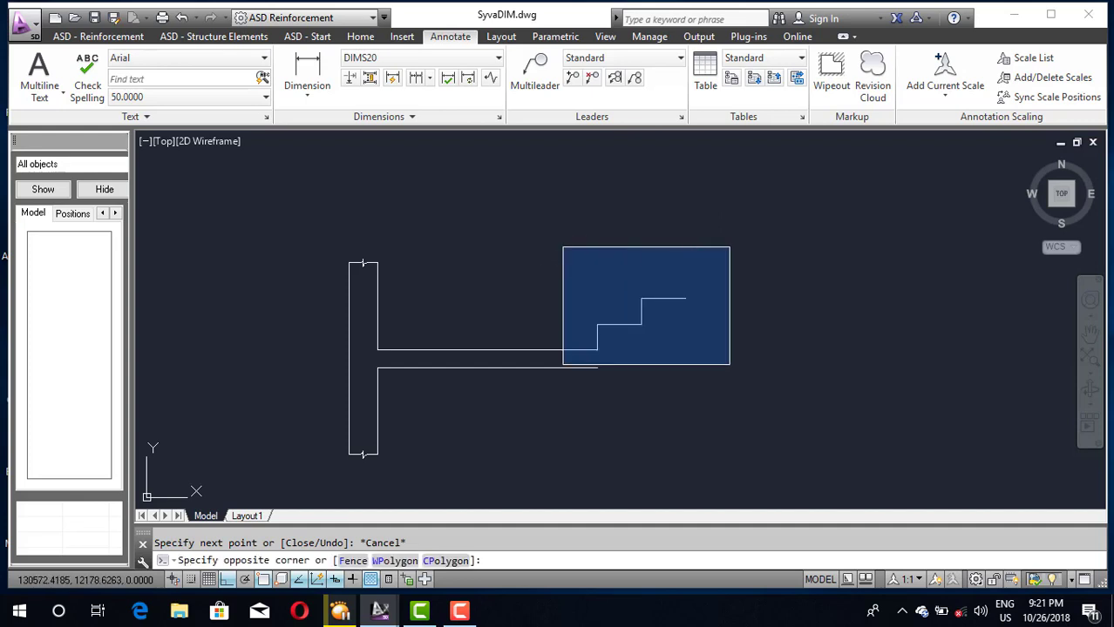
click(729, 364)
text(co)
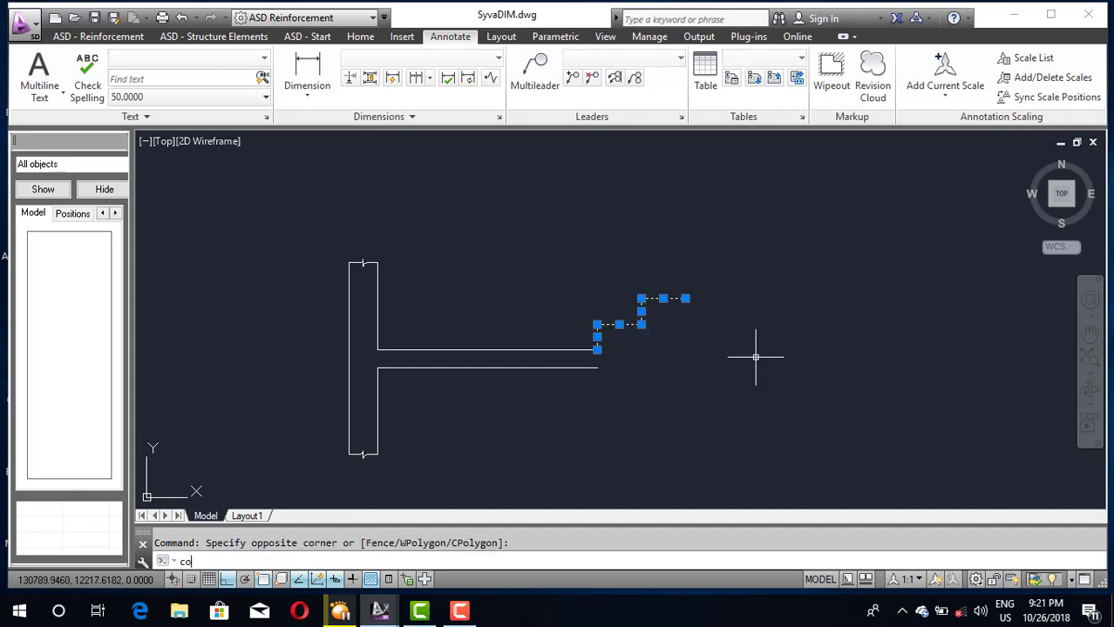
key(Return)
click(597, 350)
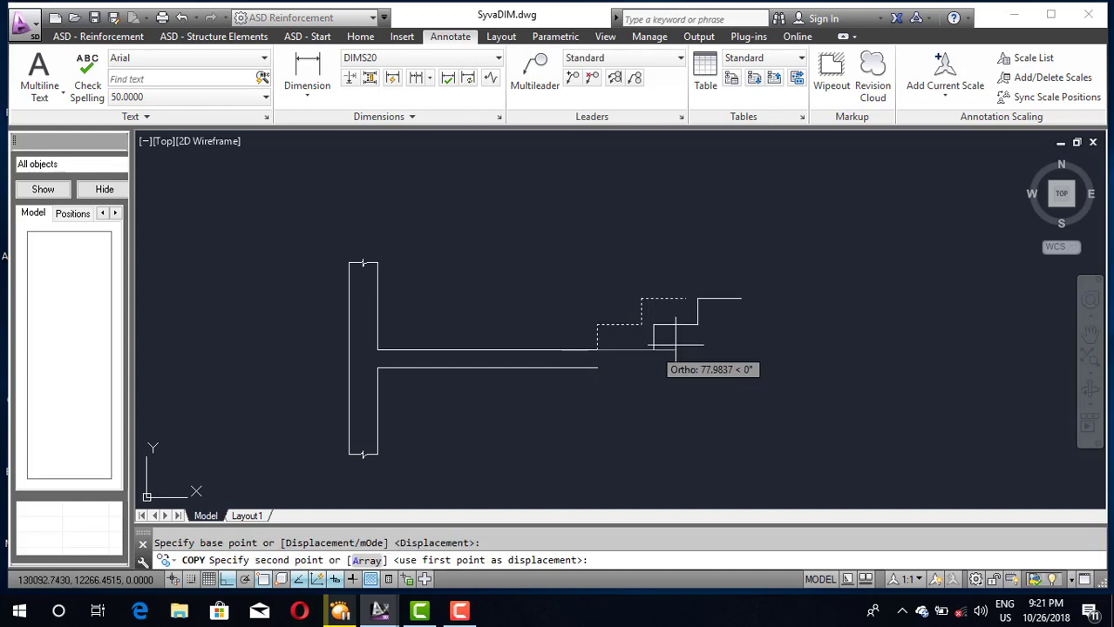
click(686, 298)
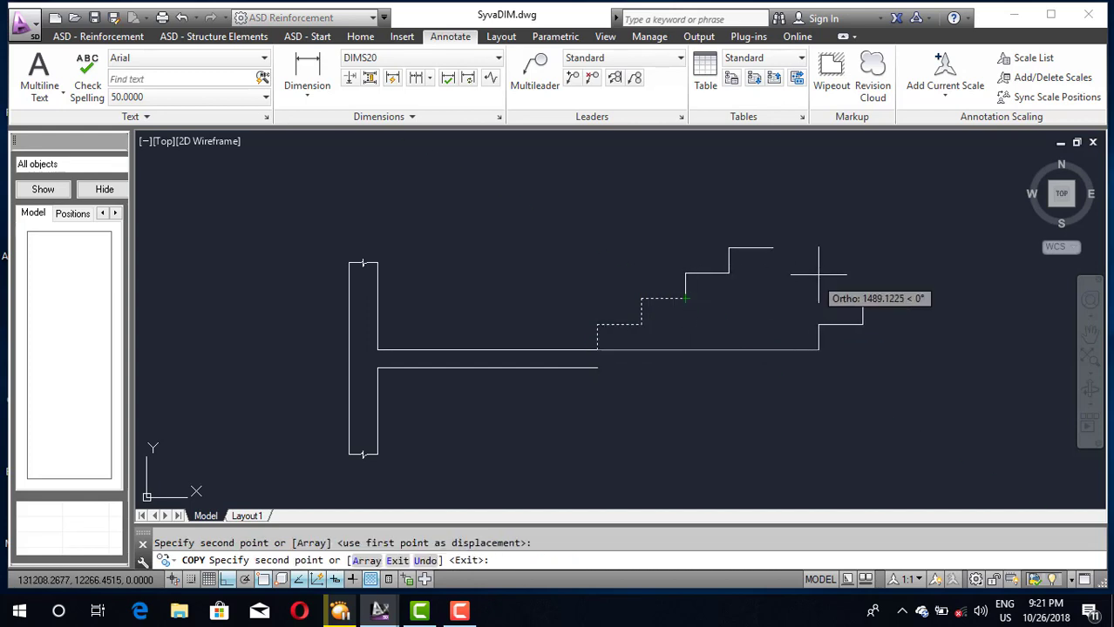
click(775, 247)
scroll(631, 261, down, 2)
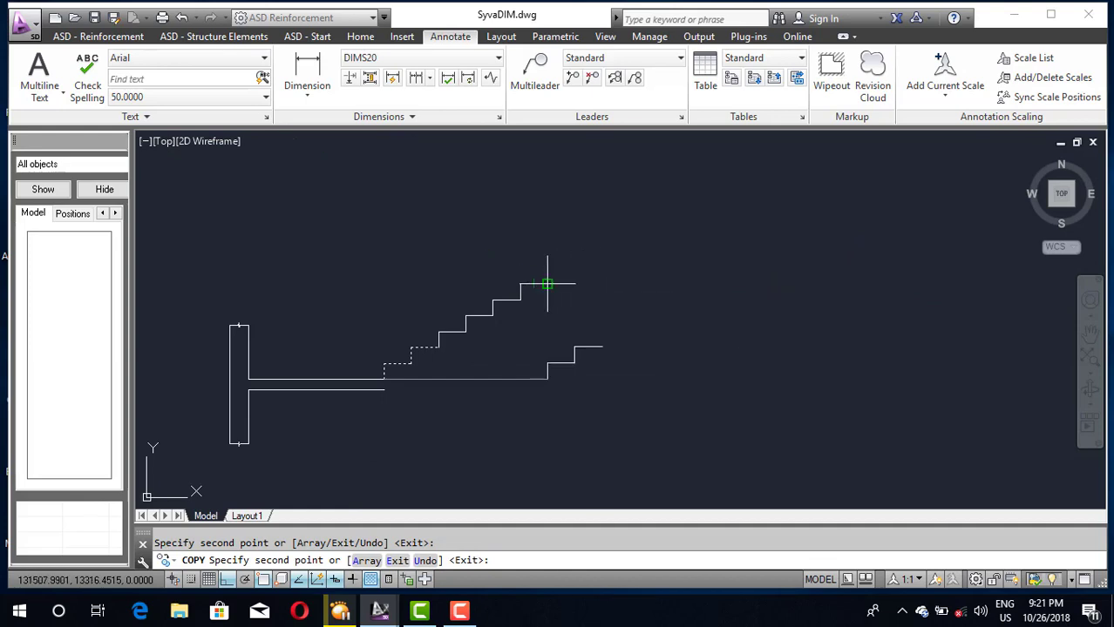
click(548, 284)
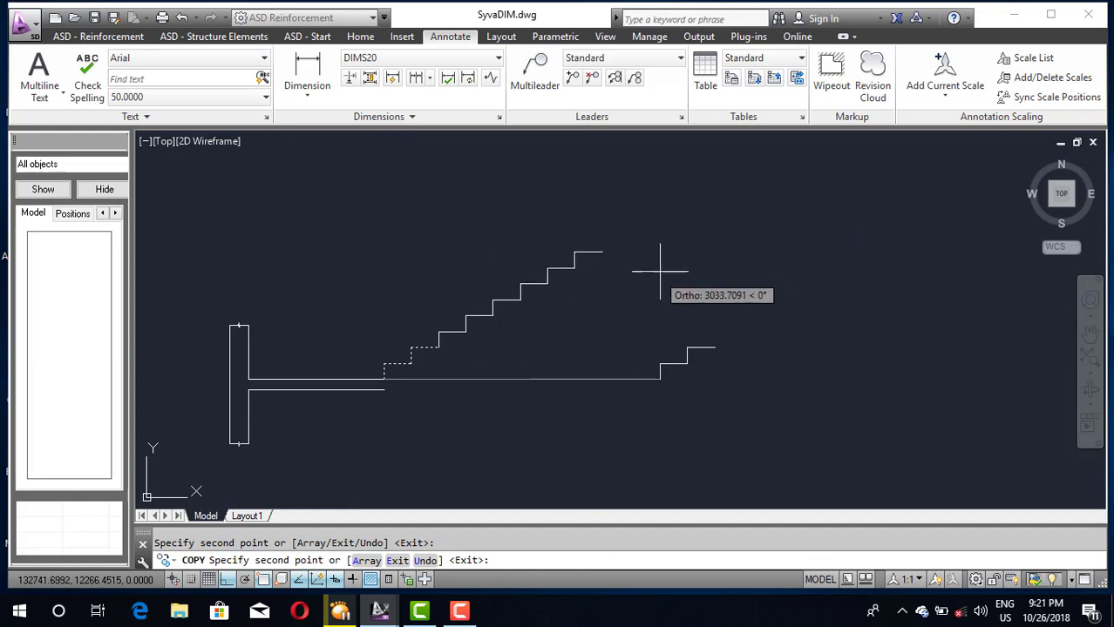
click(603, 251)
click(656, 221)
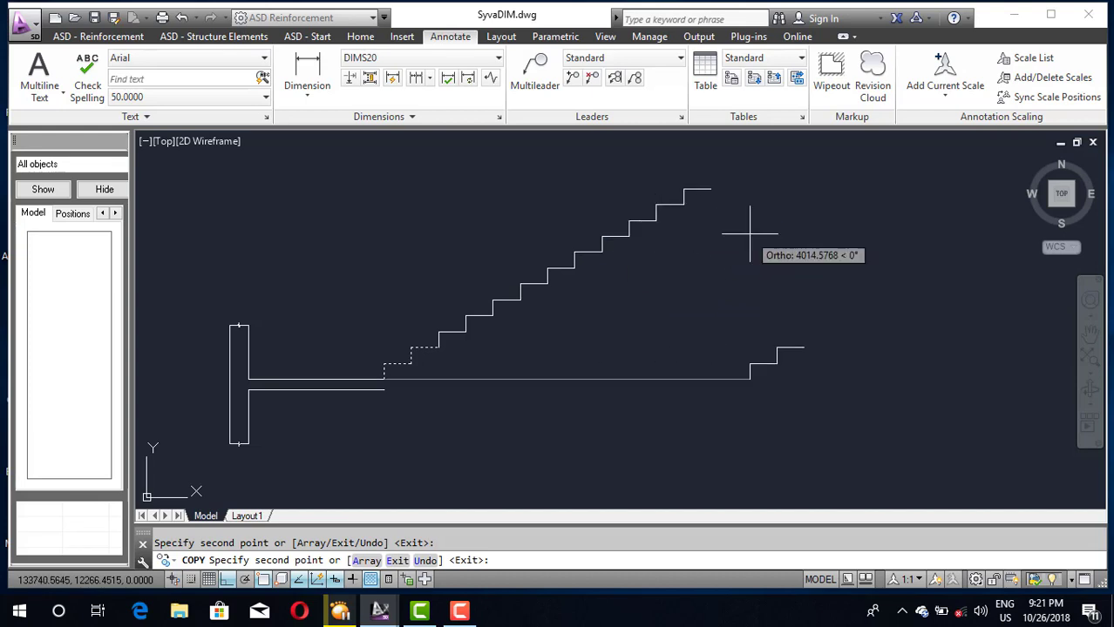
key(Escape)
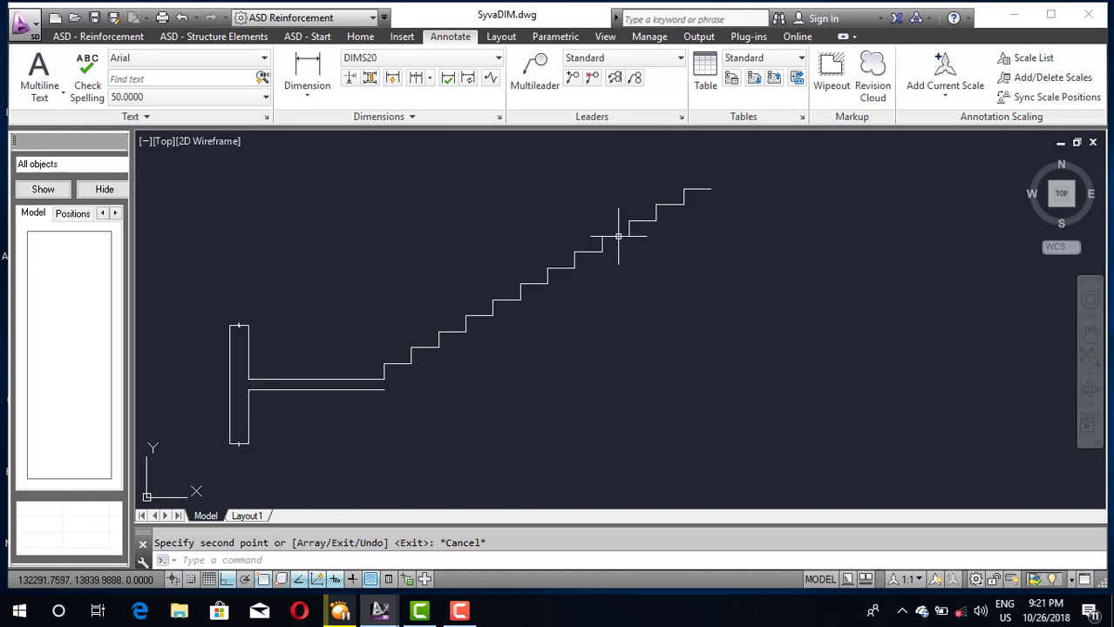
Delete the stray tread and the surplus copied steps at the top
click(645, 223)
key(Delete)
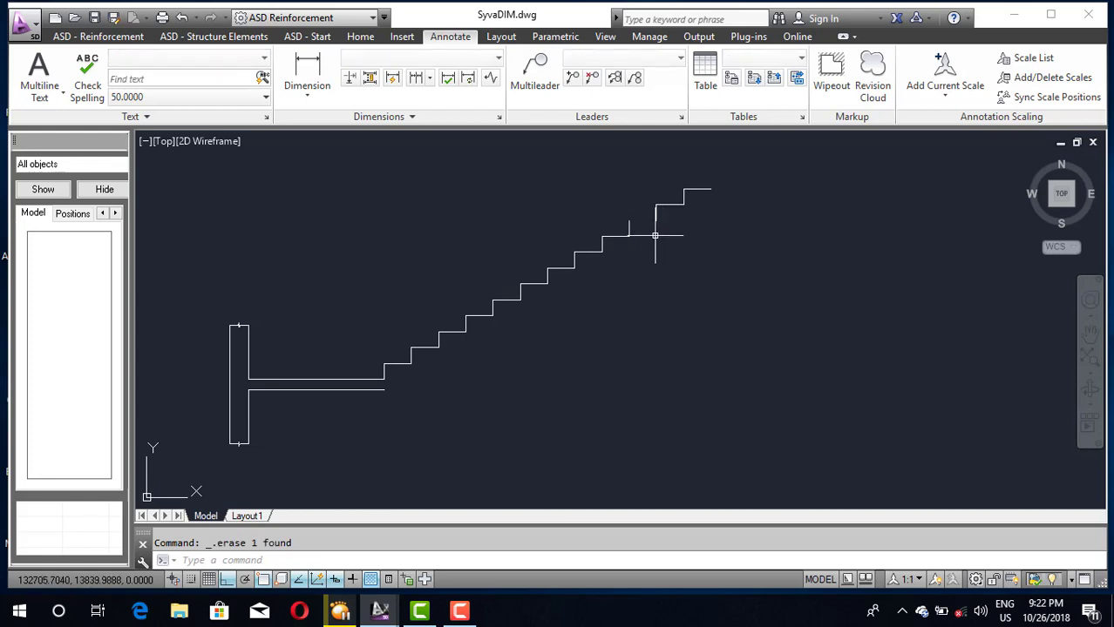
click(637, 171)
click(748, 243)
key(Delete)
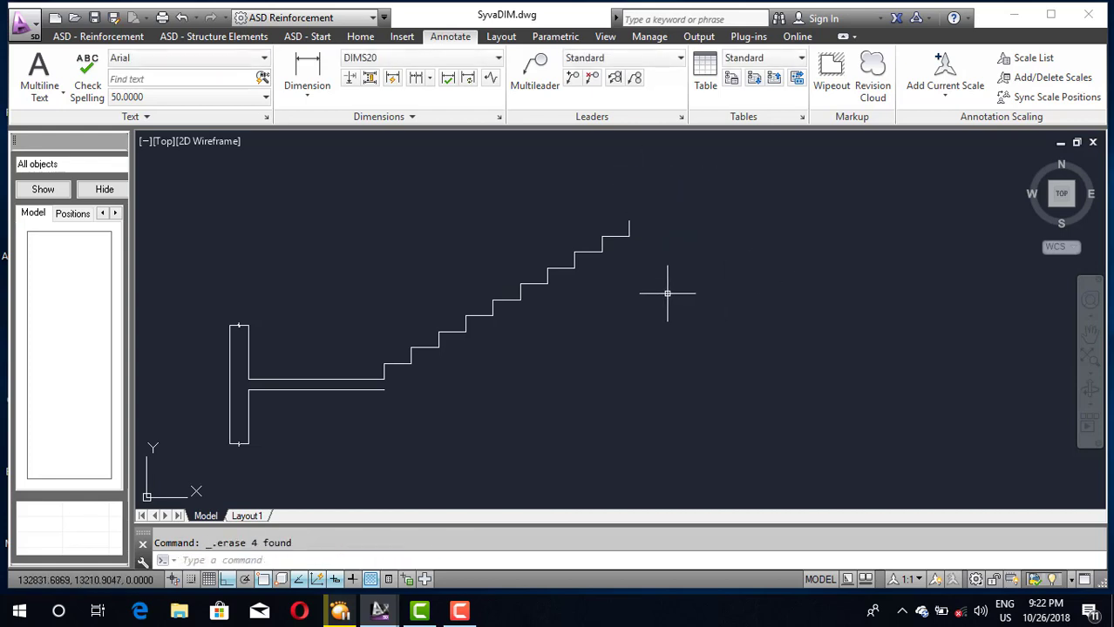
Draw a 1500-long horizontal landing line from the top step
text(l)
key(Return)
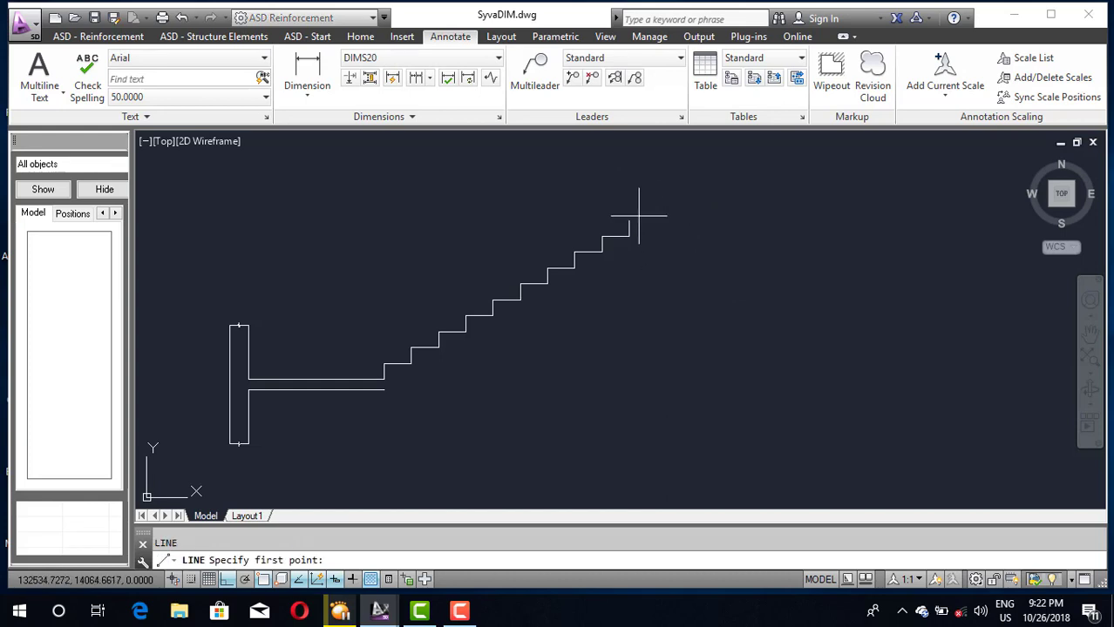
click(631, 219)
text(1500)
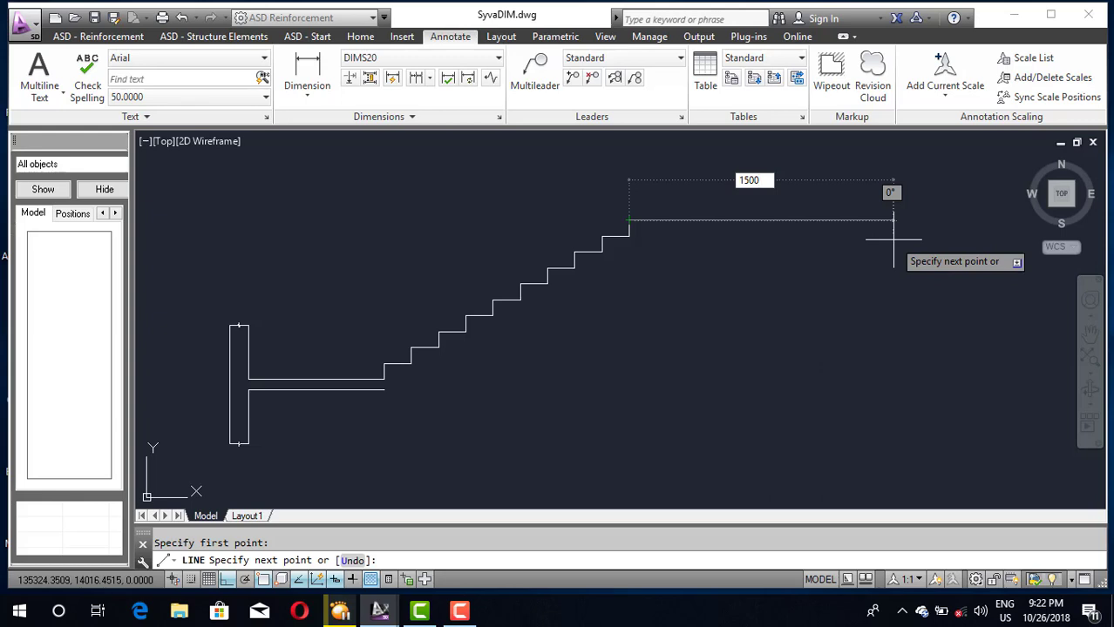
key(Return)
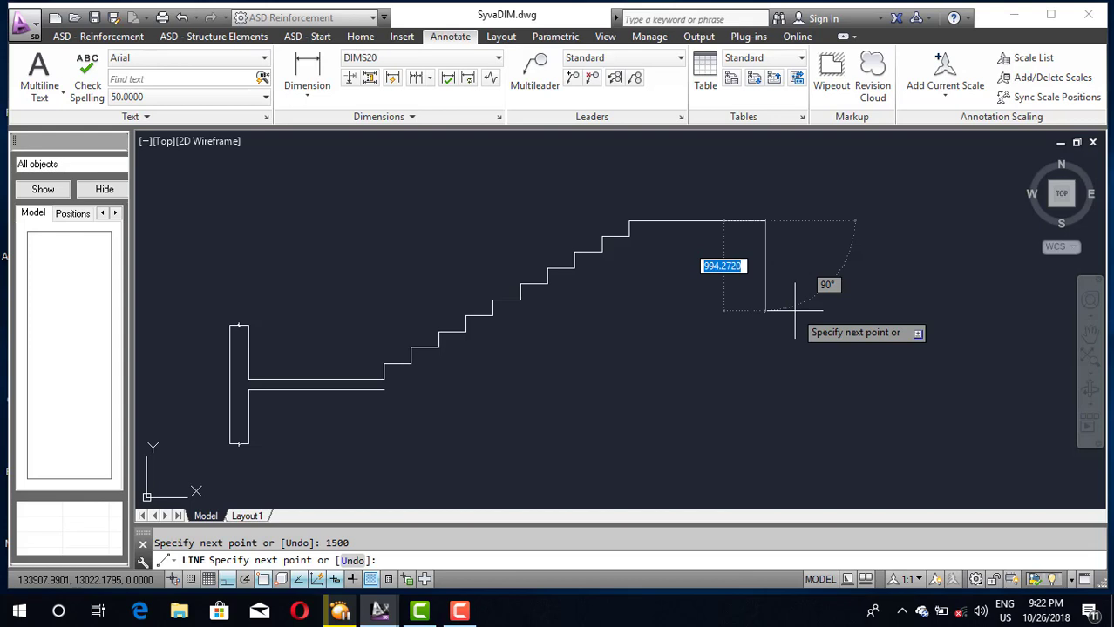
key(Escape)
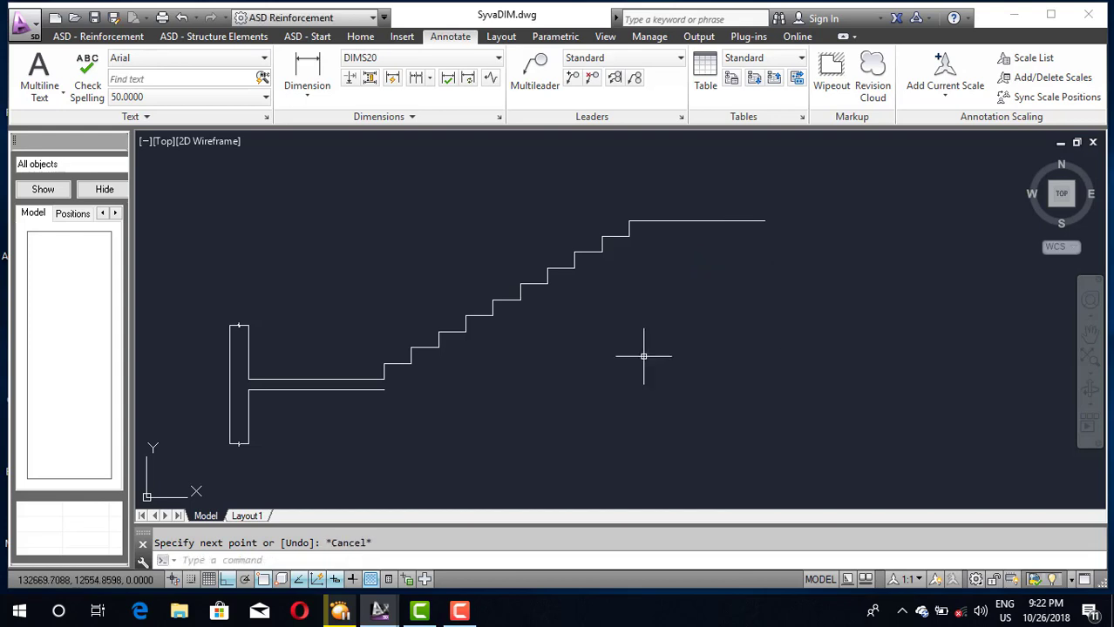
Mirror the left column about a vertical axis, keeping the original
text(mi)
key(Return)
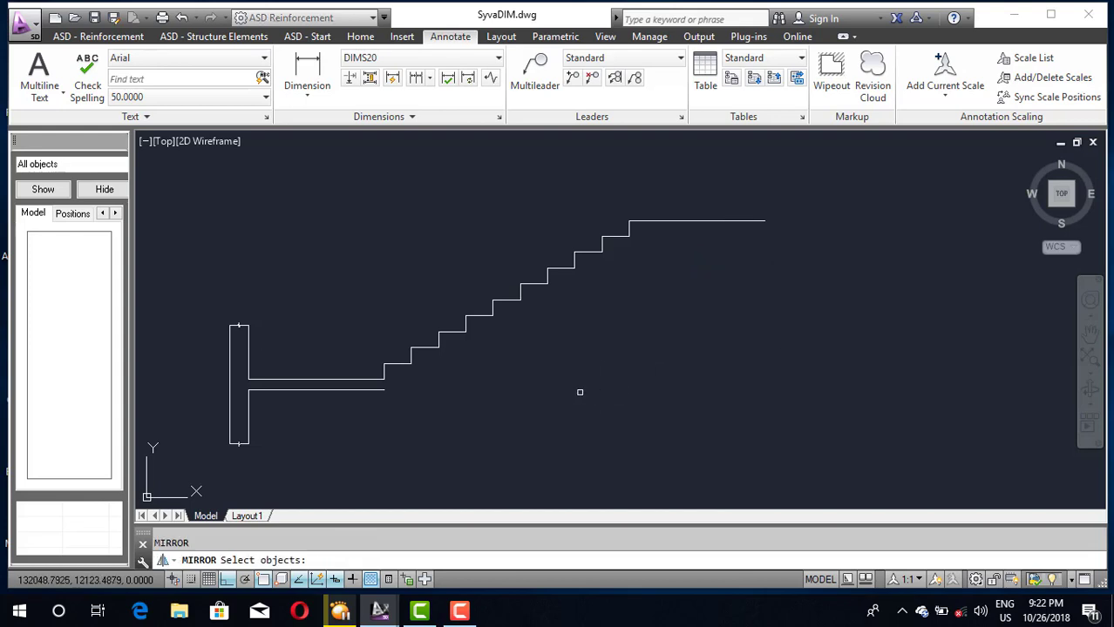
click(199, 281)
click(302, 483)
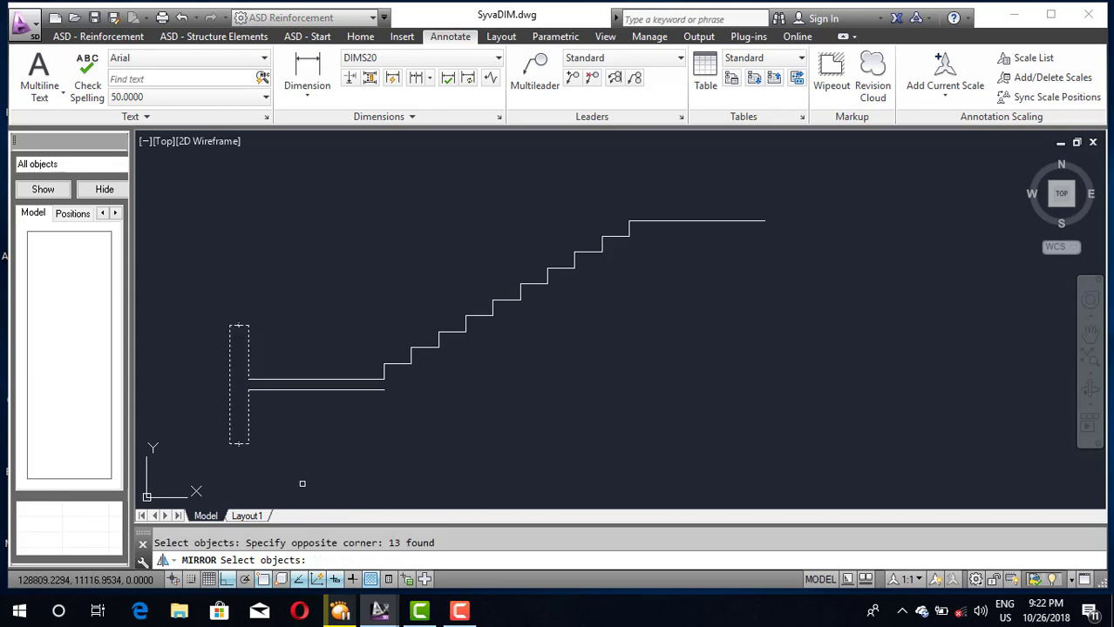
key(Return)
click(512, 233)
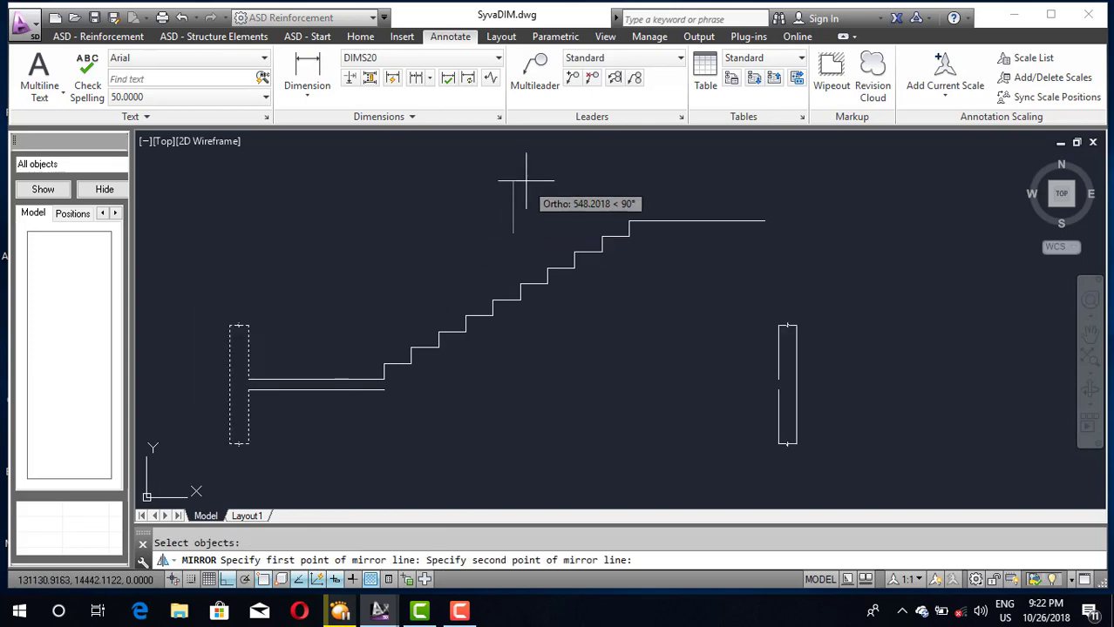
click(526, 177)
key(Return)
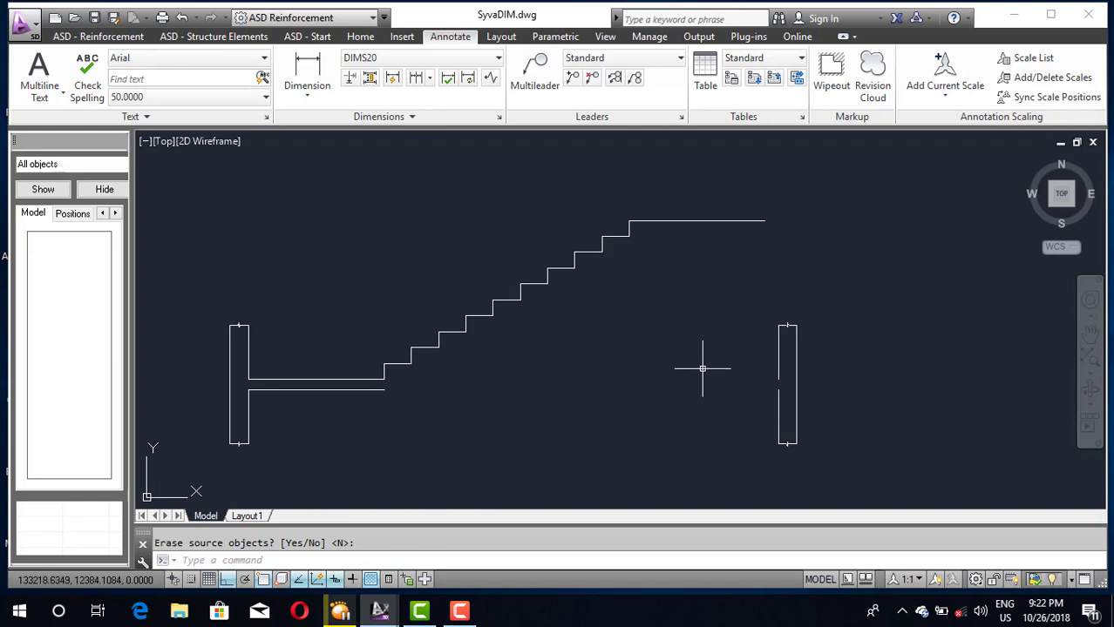
text(m)
Move the mirrored right column so it attaches to the end of the upper landing
key(Return)
text(MOVE)
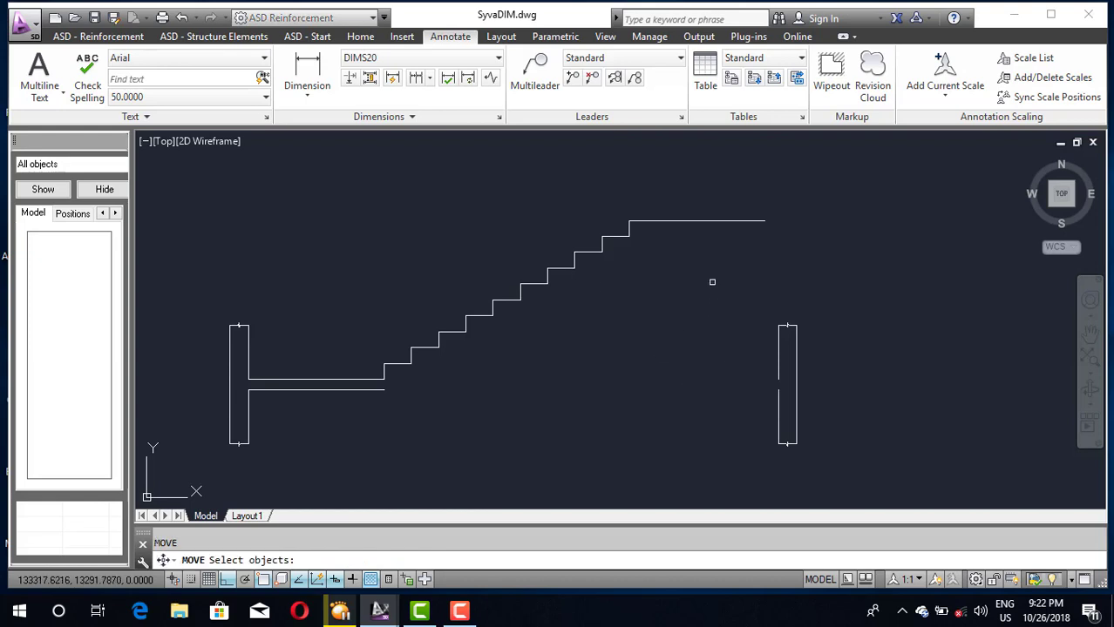
click(714, 268)
click(885, 484)
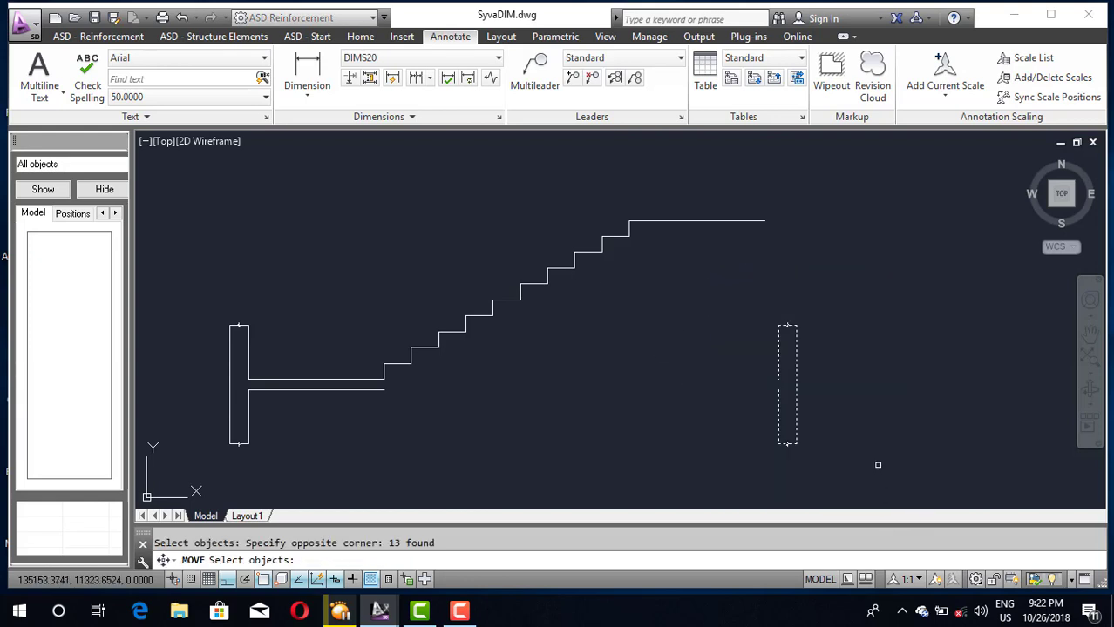
key(Return)
scroll(789, 380, up, 4)
click(764, 383)
scroll(764, 383, down, 3)
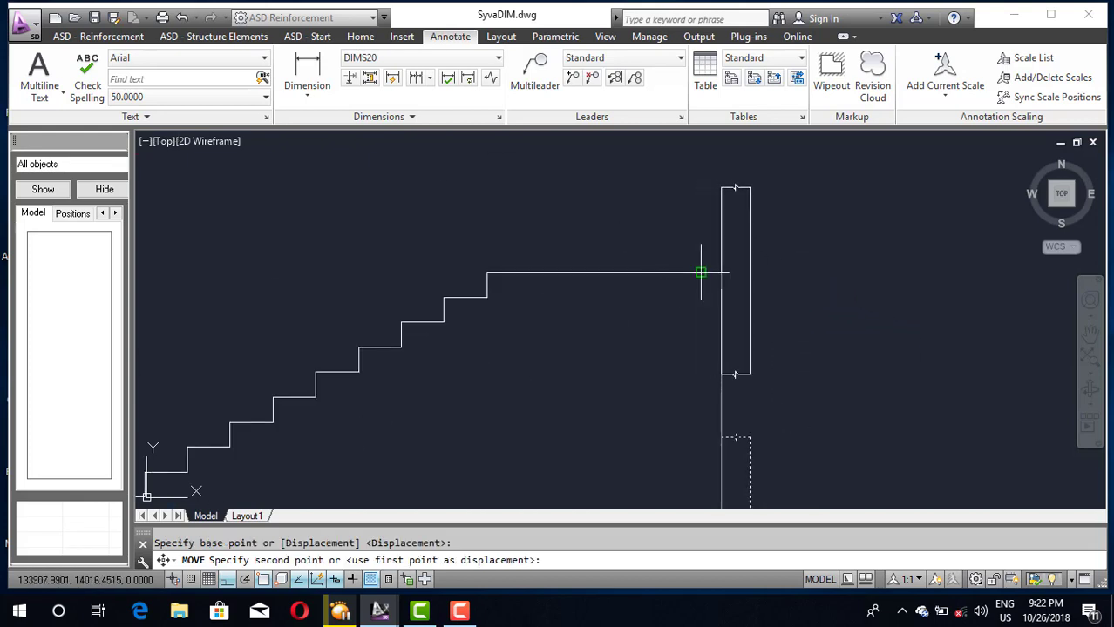
click(700, 273)
key(Escape)
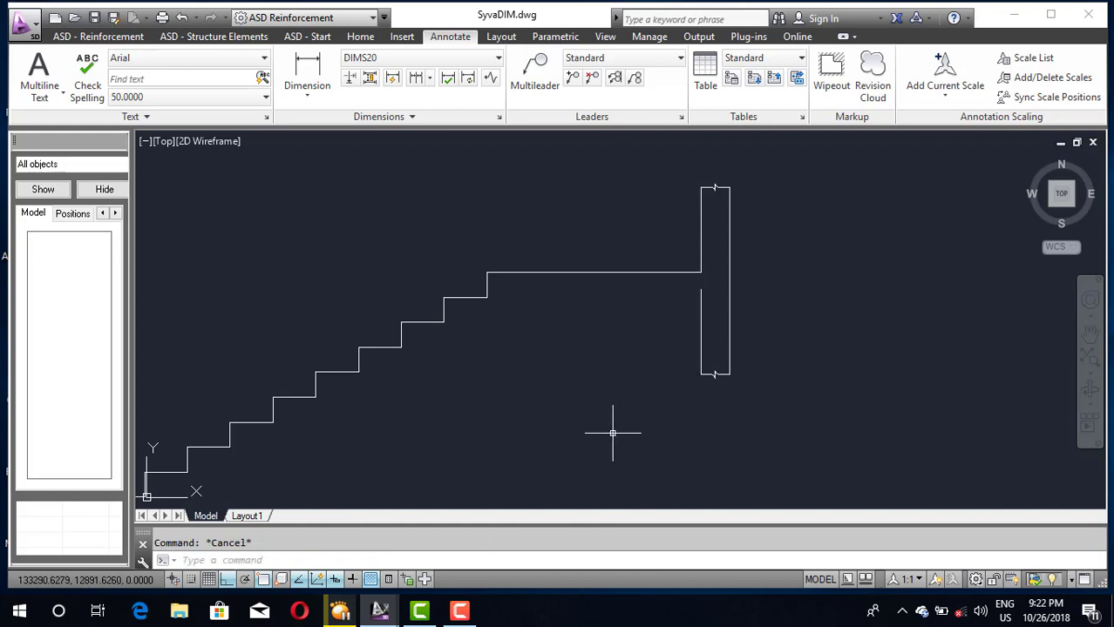
Copy the upper landing line slightly downward to give the landing thickness
text(co)
key(Return)
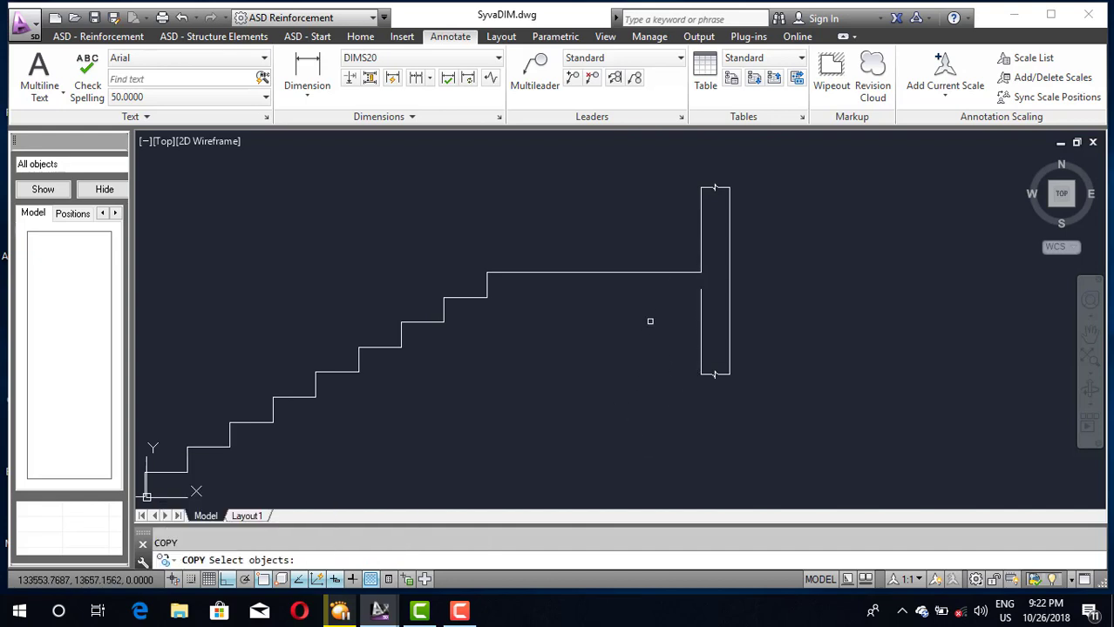
click(646, 269)
click(644, 285)
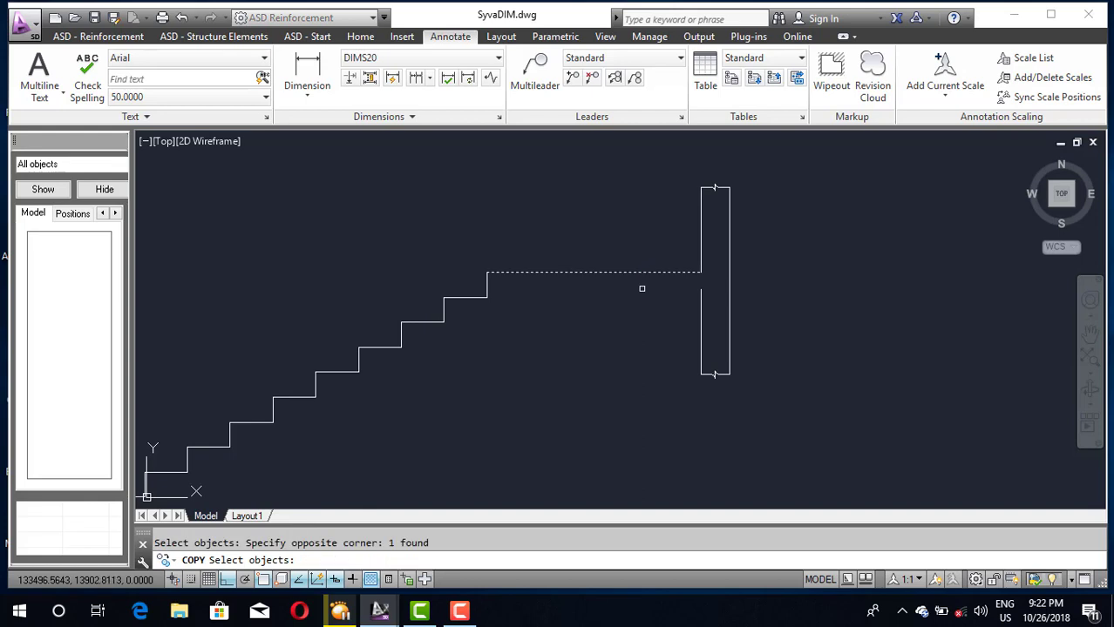
key(Return)
click(701, 272)
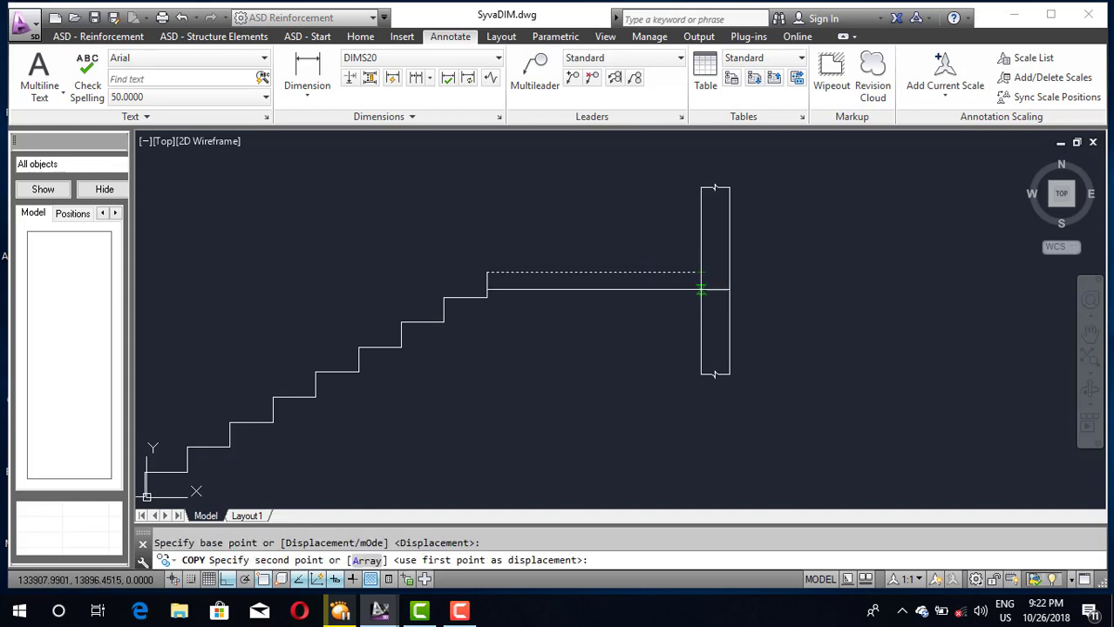
click(701, 289)
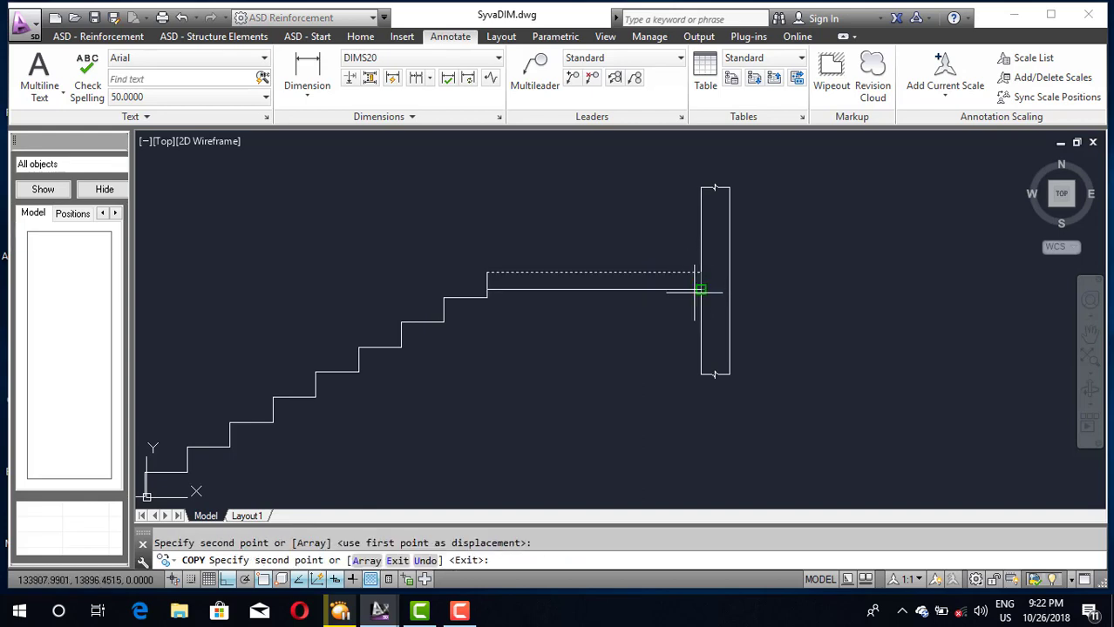
key(Escape)
scroll(696, 373, down, 5)
scroll(592, 378, up, 5)
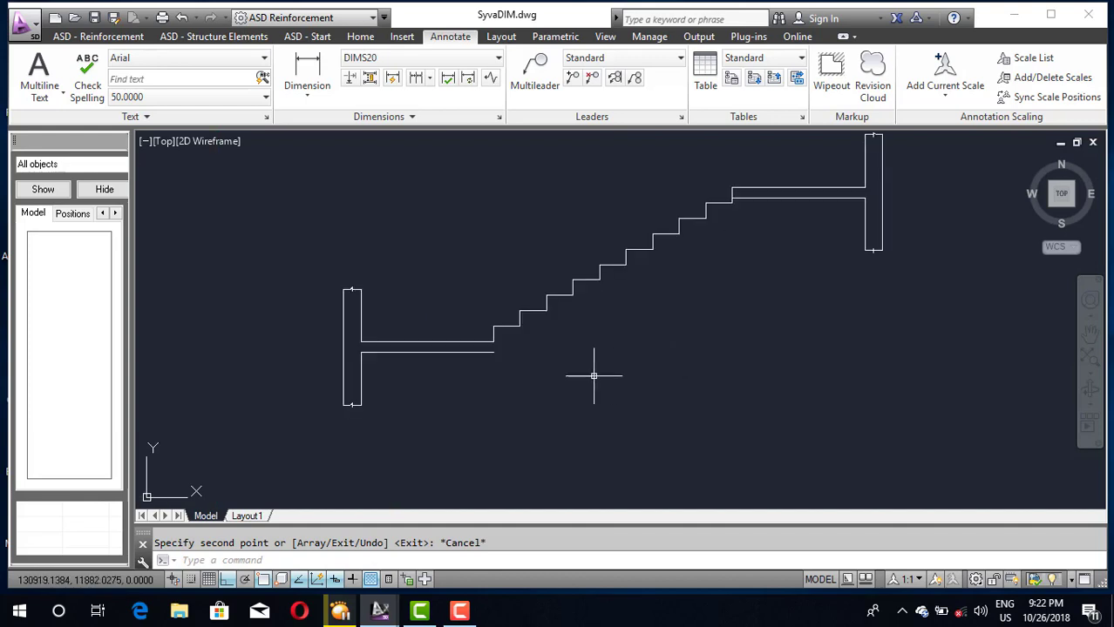
Draw the diagonal line from the bottom stair corner to the top stair corner
text(l)
key(Return)
scroll(516, 375, up, 2)
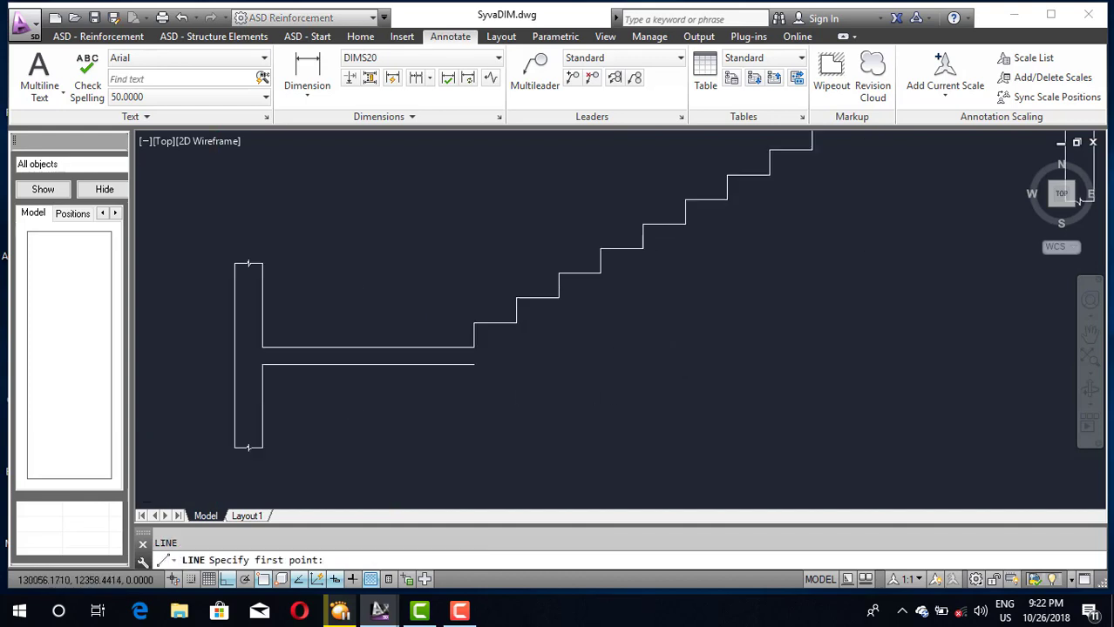
scroll(471, 362, up, 2)
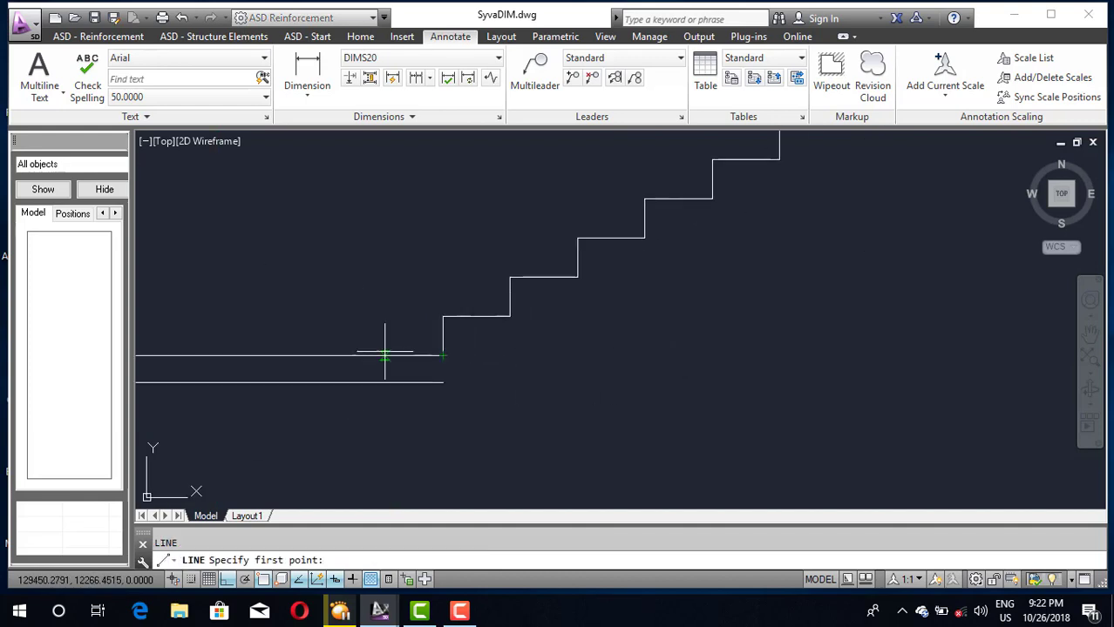
click(443, 356)
scroll(444, 340, down, 3)
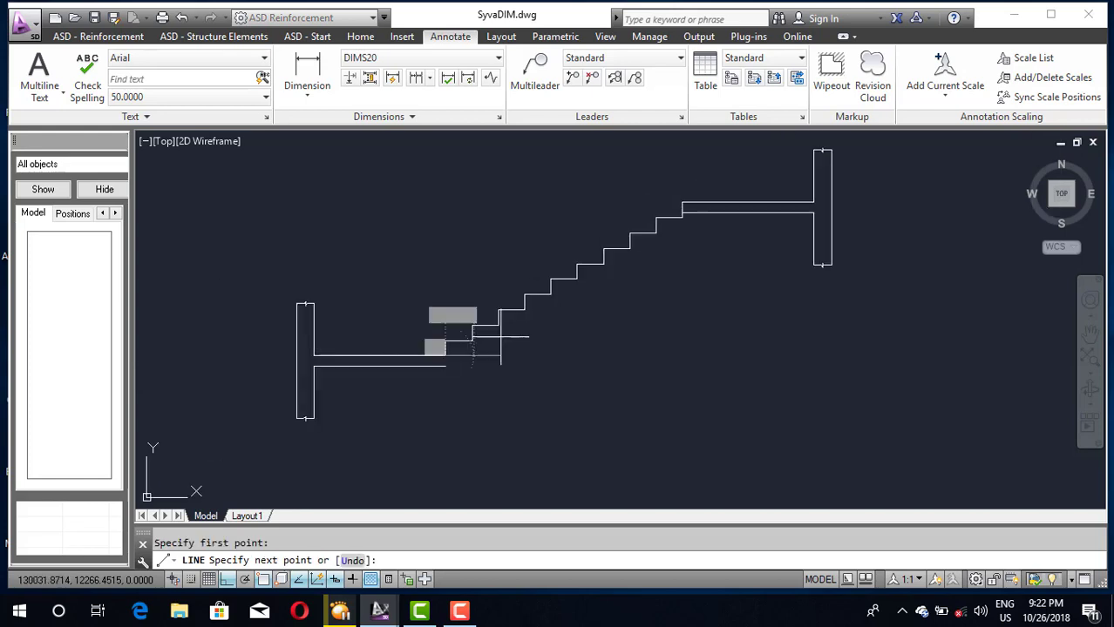
scroll(671, 222, up, 1)
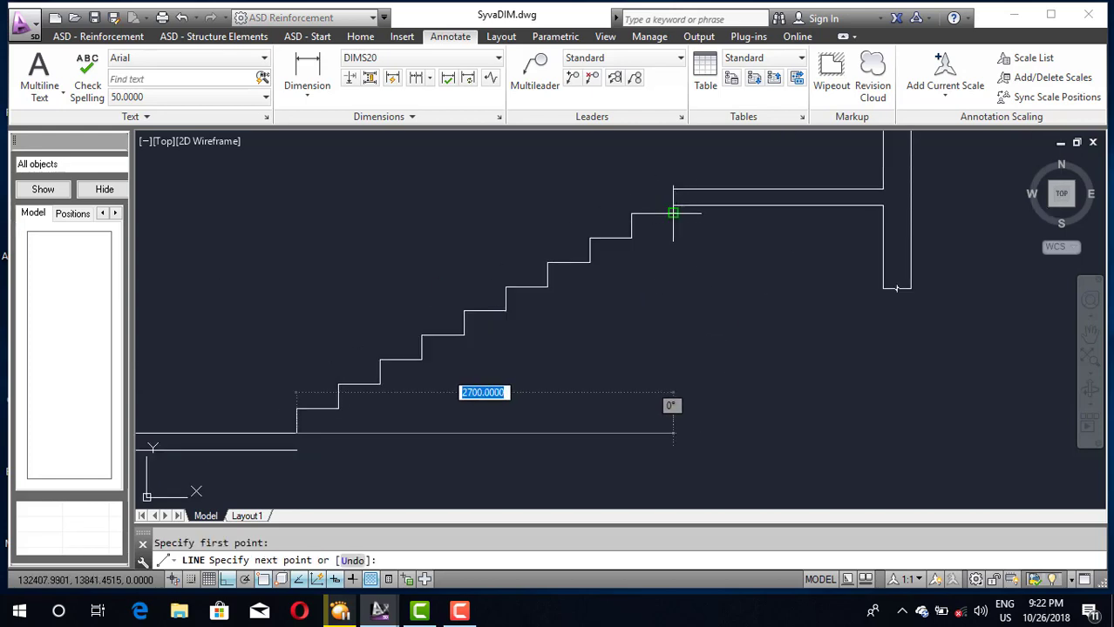
click(673, 212)
scroll(673, 212, up, 2)
key(Escape)
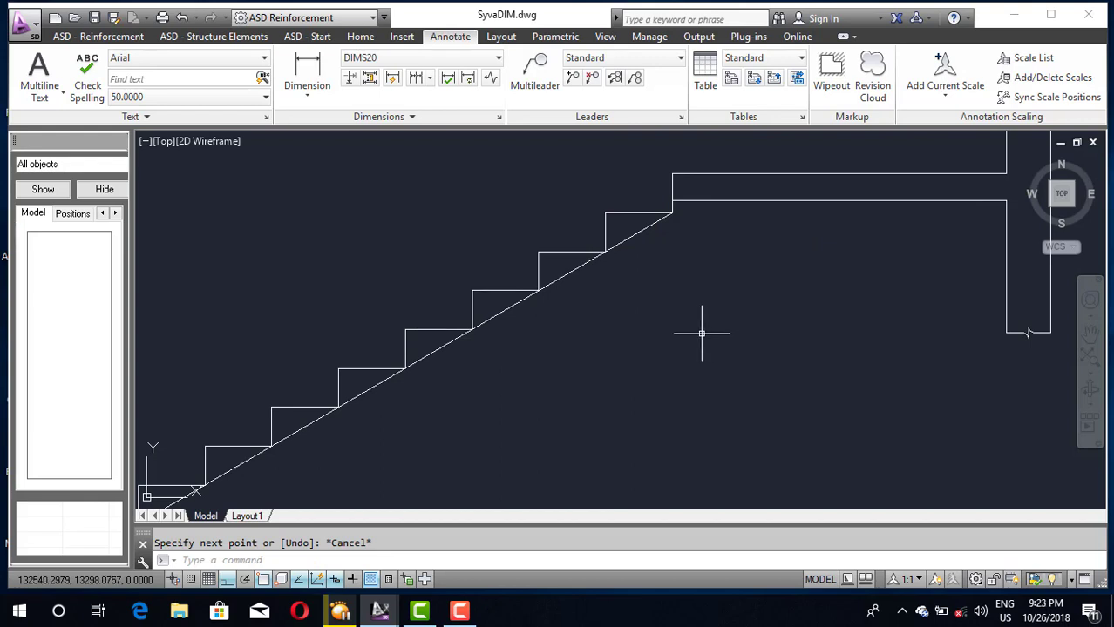
click(630, 560)
text(o)
key(Return)
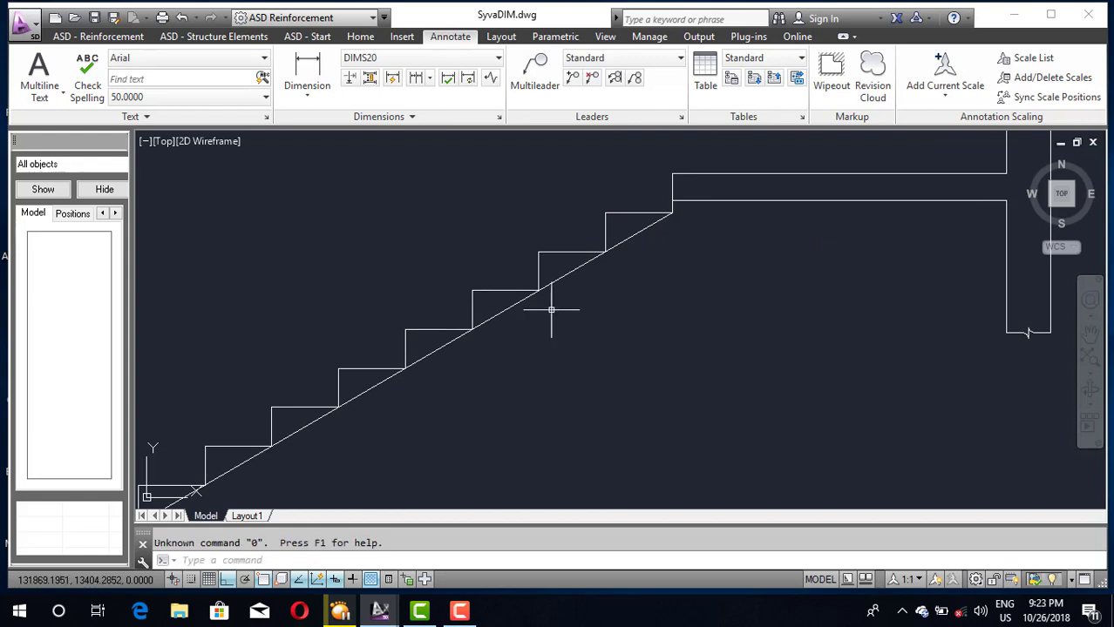
key(Escape)
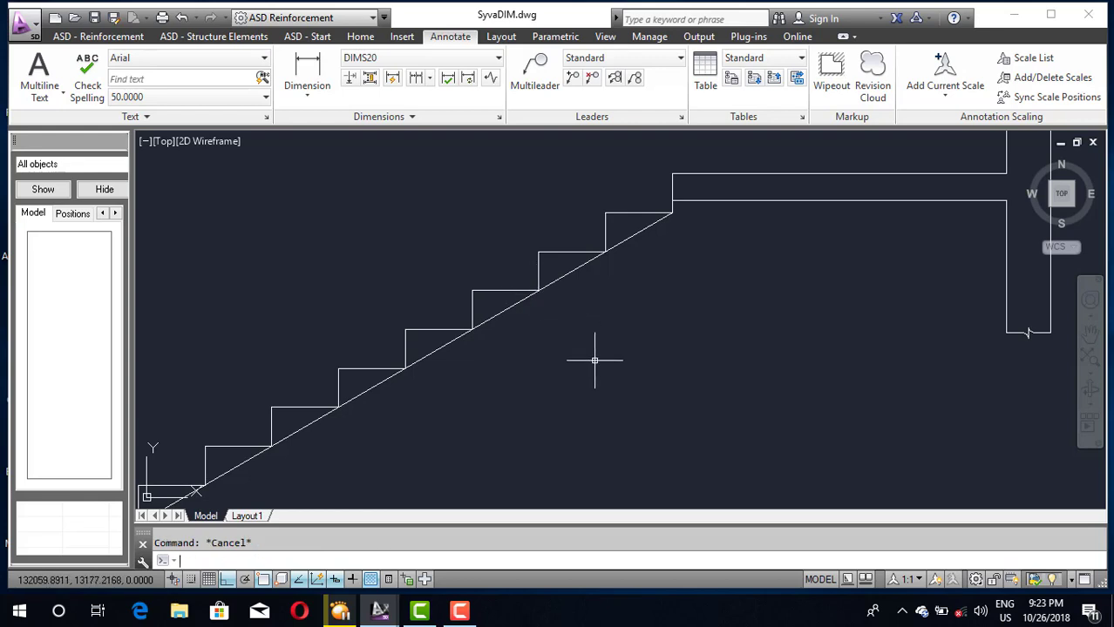
Offset the sloping stair line 120 units below it to form the waist slab
text(o)
key(Return)
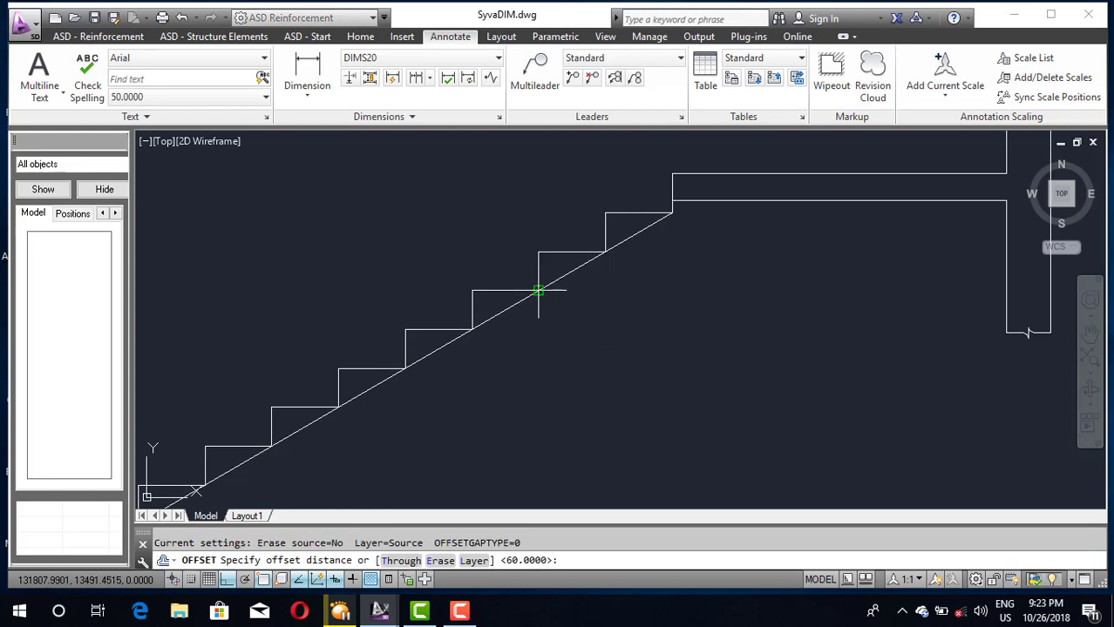
click(538, 290)
text(120)
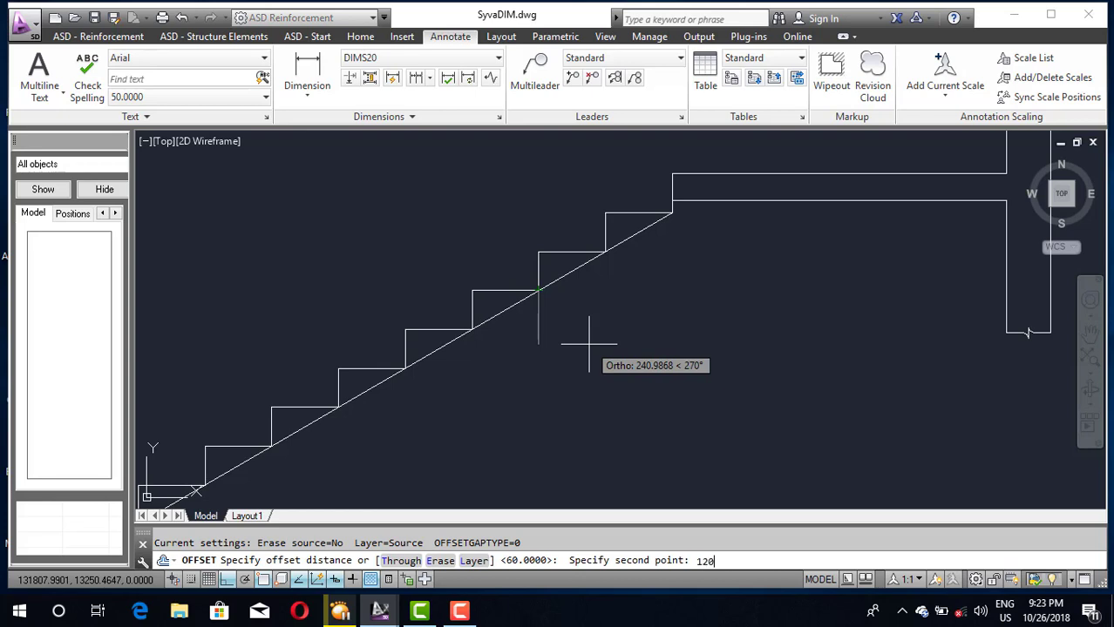
key(Return)
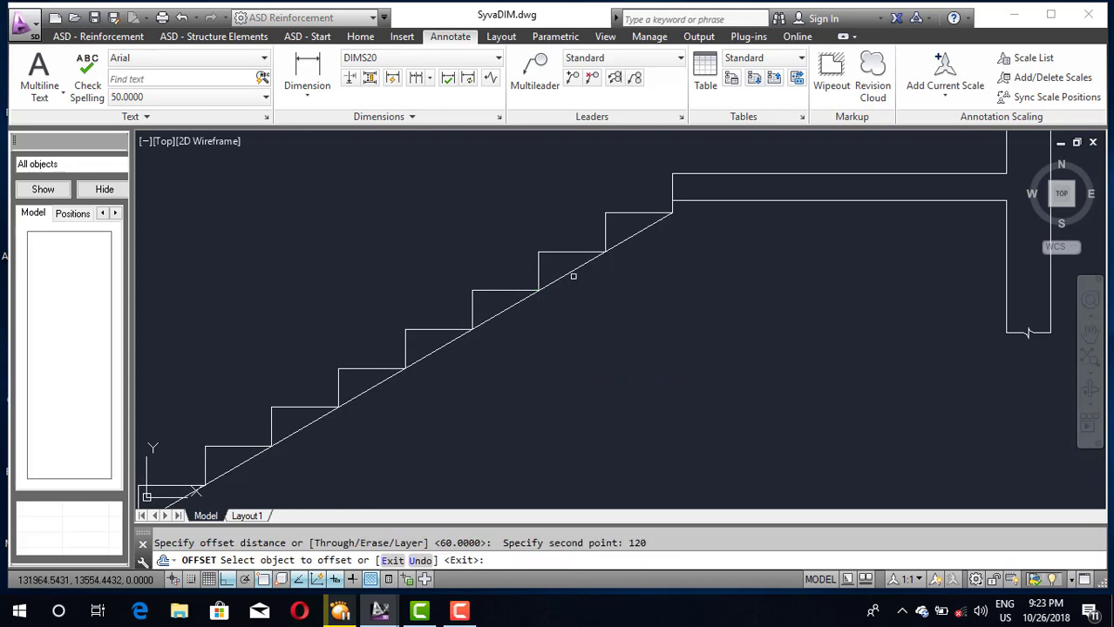
click(572, 271)
scroll(607, 311, down, 3)
scroll(613, 366, down, 2)
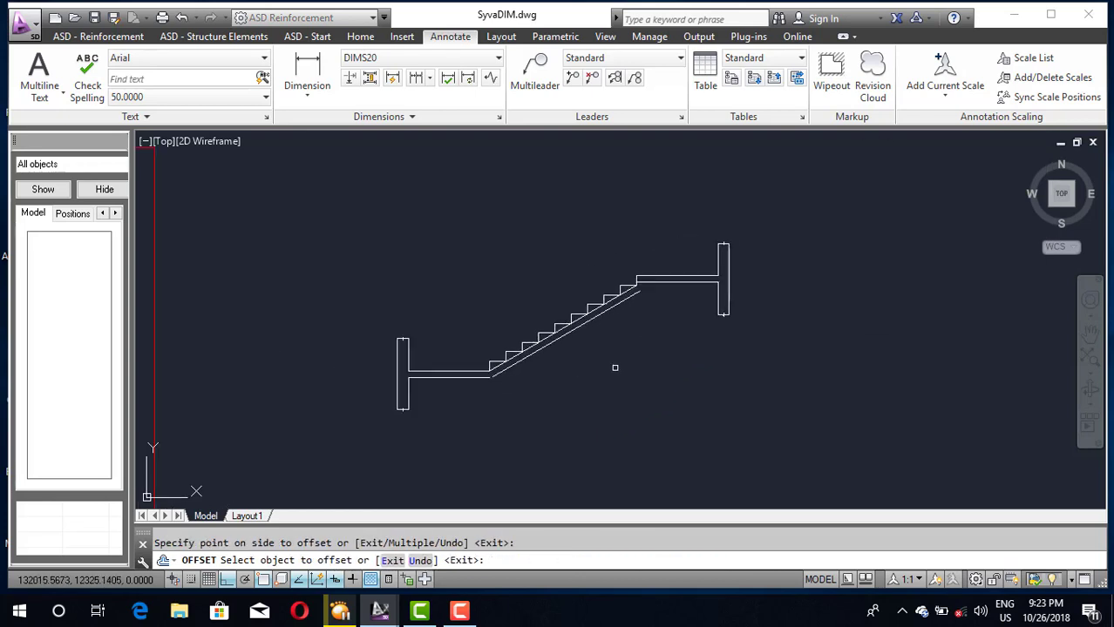
click(608, 372)
key(Escape)
scroll(645, 296, up, 3)
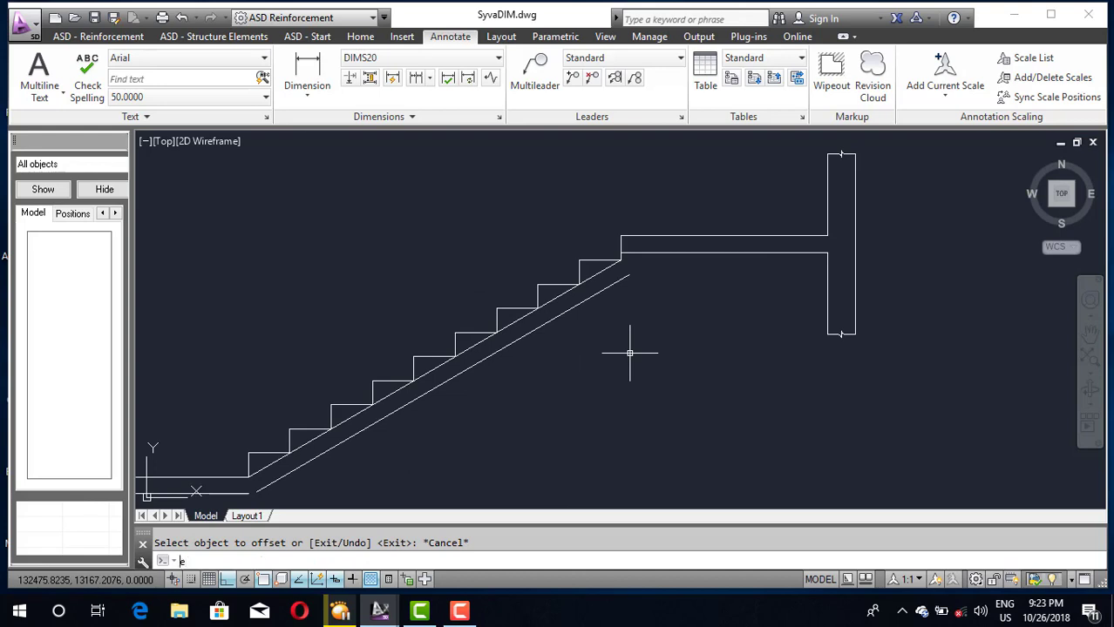
text(x)
key(Return)
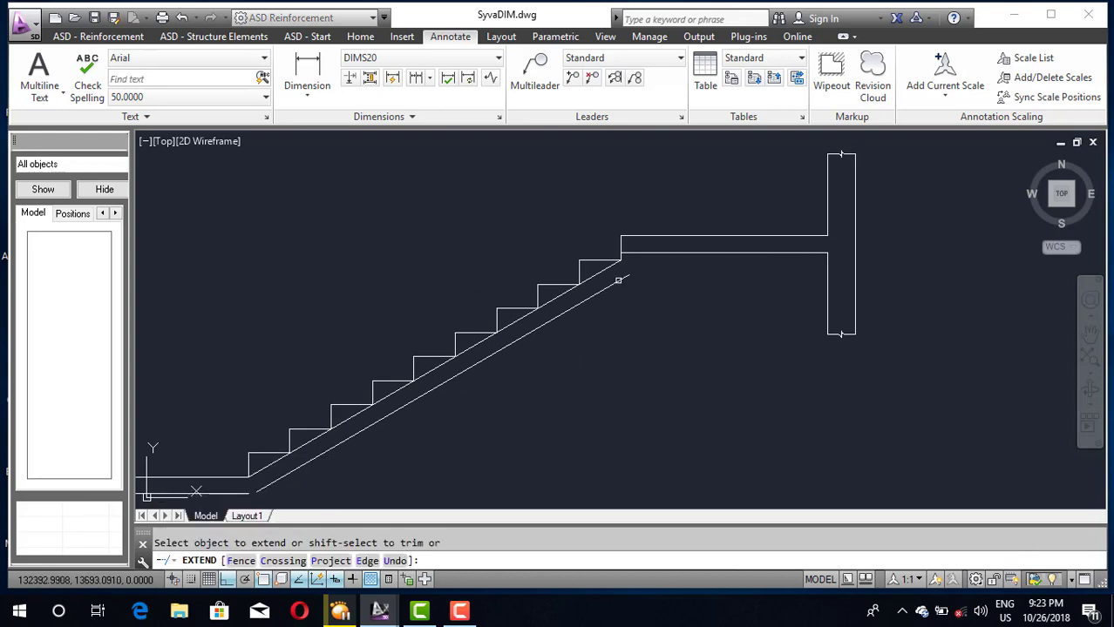
Stretch the lower floor line's right end past the sloping underside line
key(Escape)
scroll(646, 306, down, 2)
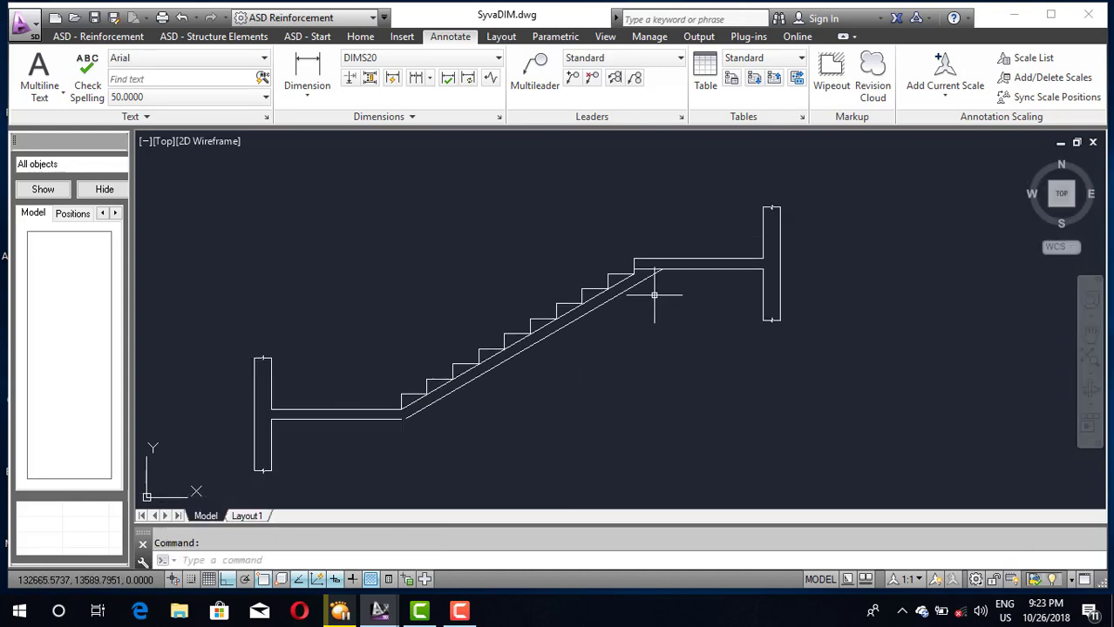
scroll(508, 386, up, 3)
scroll(407, 421, up, 2)
click(331, 425)
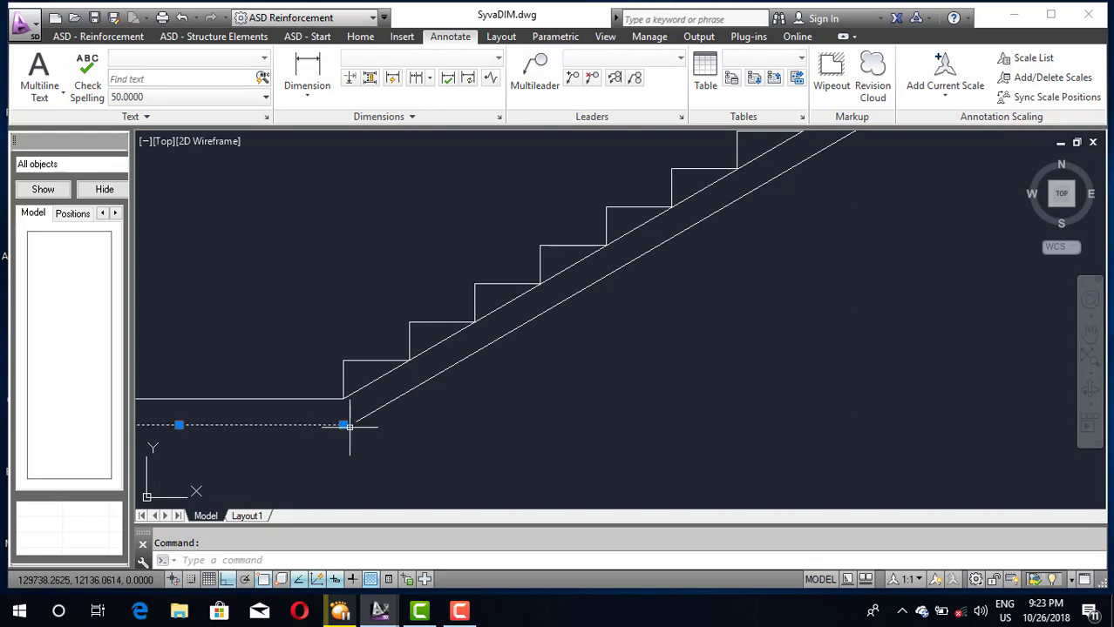
click(343, 425)
click(510, 425)
key(Escape)
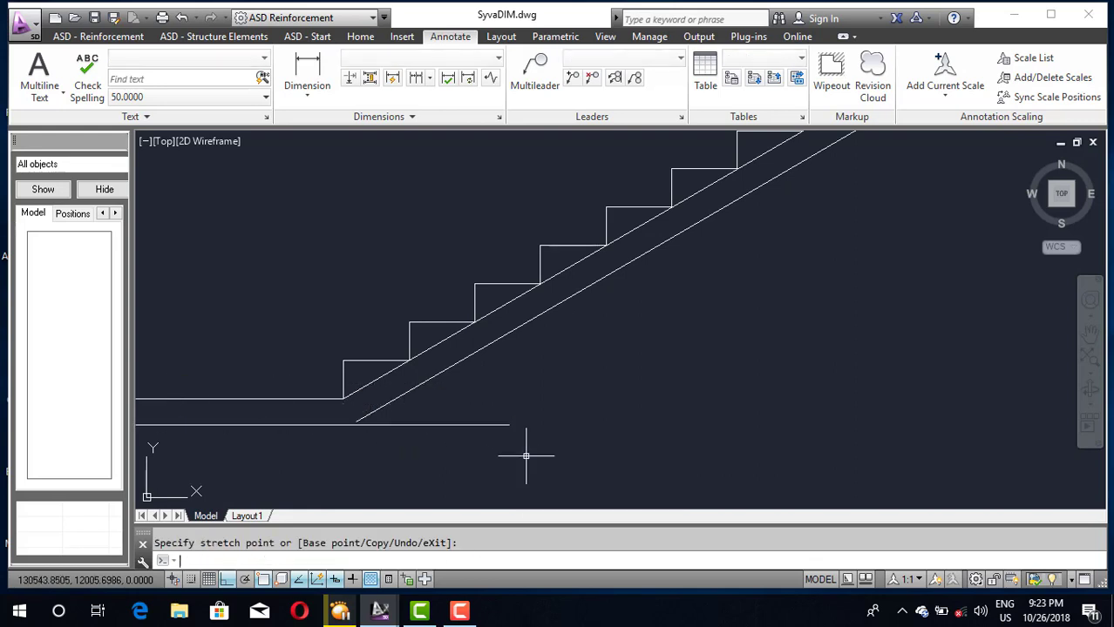
text(ex)
key(Return)
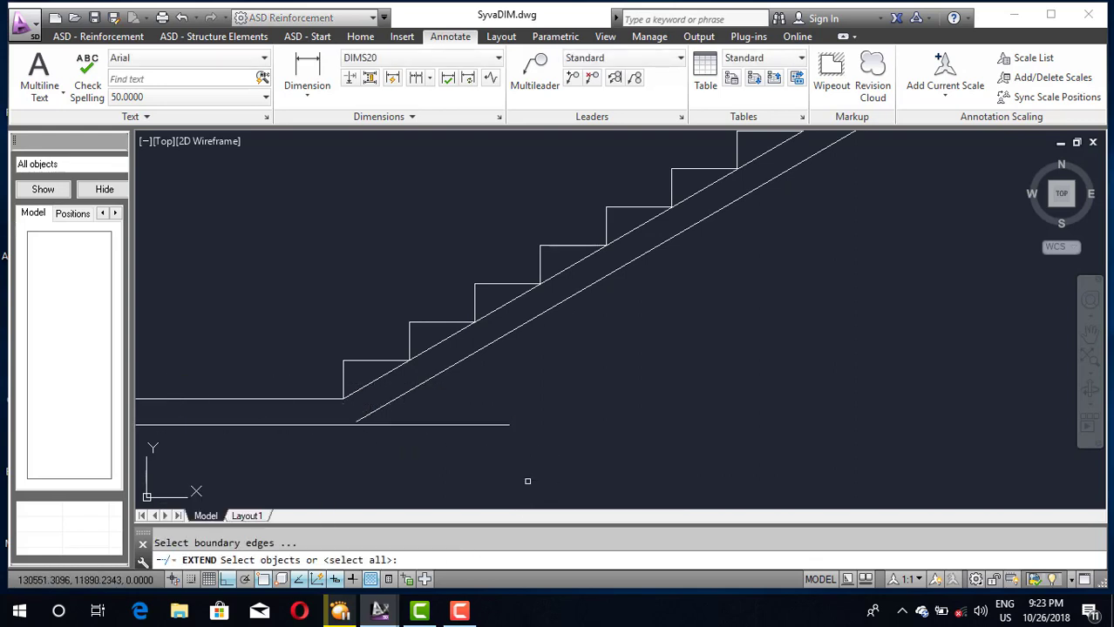
key(Return)
key(Escape)
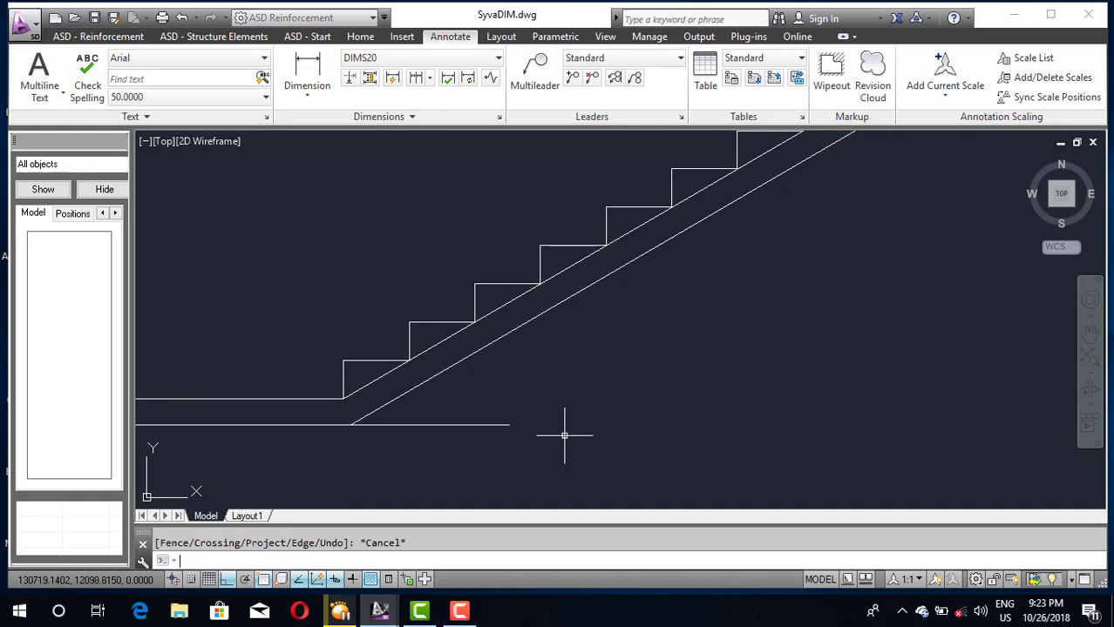
text(tr)
Trim the floor line's excess end beyond the slab's sloping underside
key(Return)
key(Return)
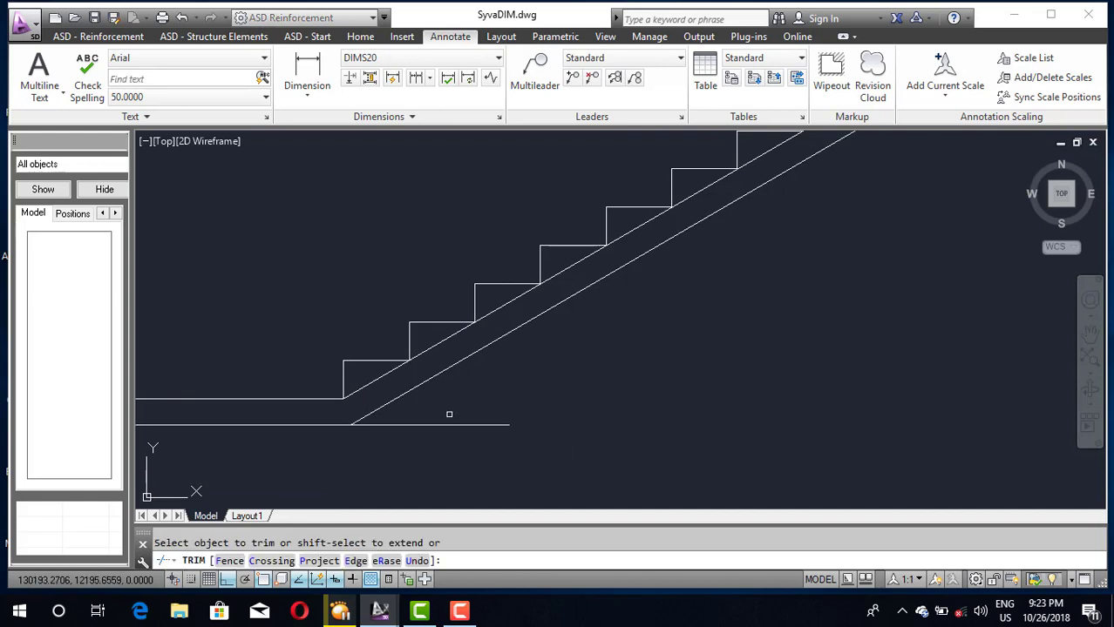
click(447, 414)
click(437, 442)
scroll(713, 341, down, 4)
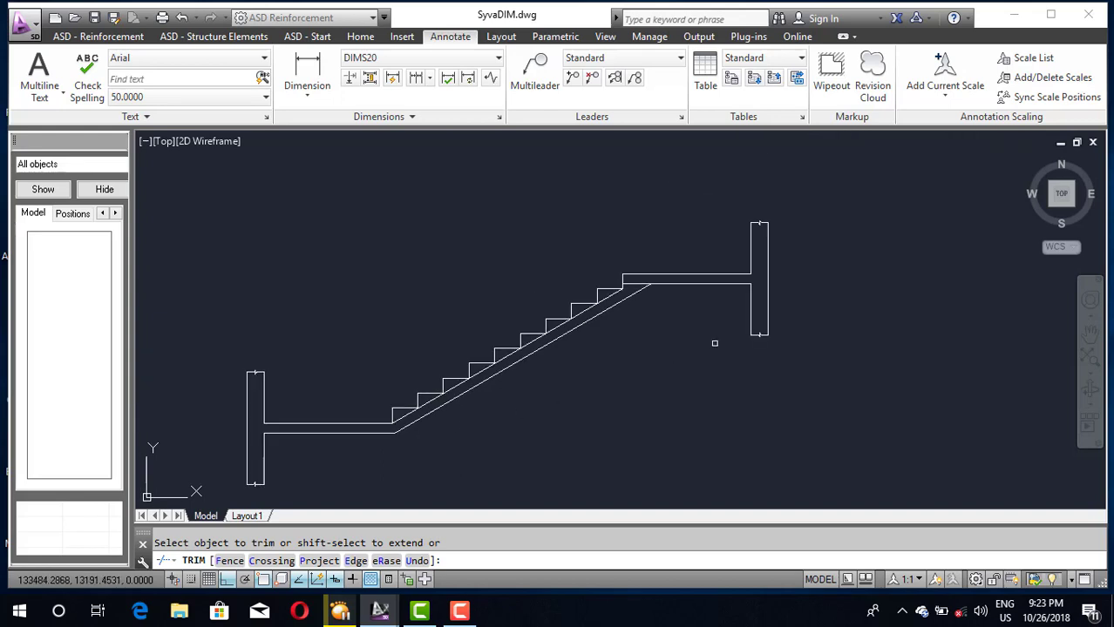
scroll(658, 279, up, 4)
scroll(631, 319, down, 2)
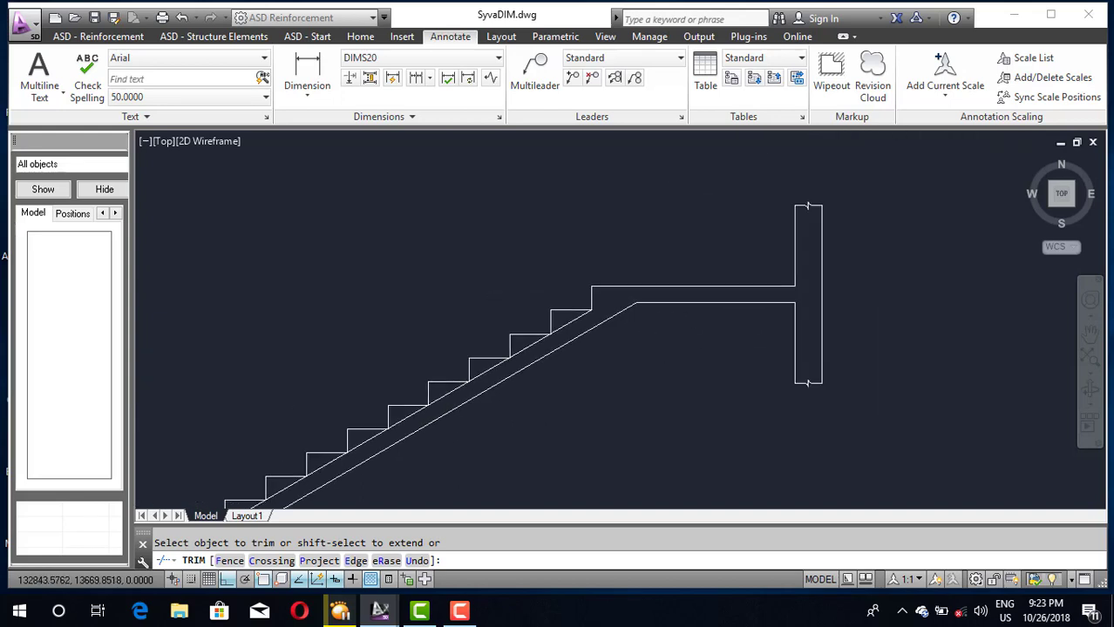
scroll(650, 394, down, 2)
scroll(639, 384, up, 2)
key(Escape)
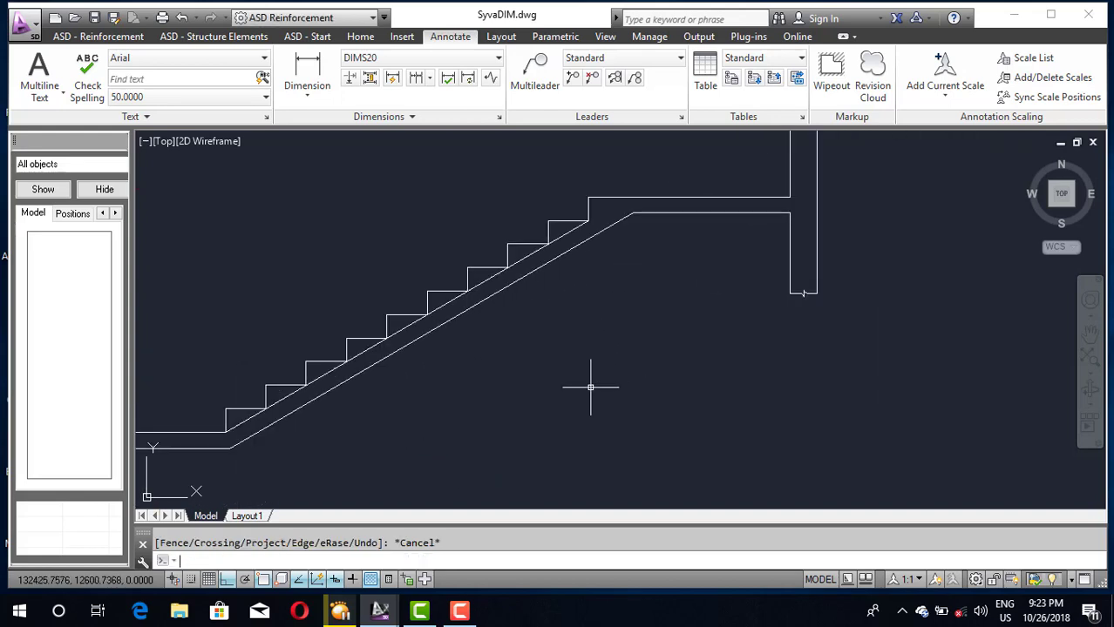
scroll(651, 287, down, 3)
Zoom out to the existing section and plan, then window-select the new white stair section
scroll(527, 310, up, 2)
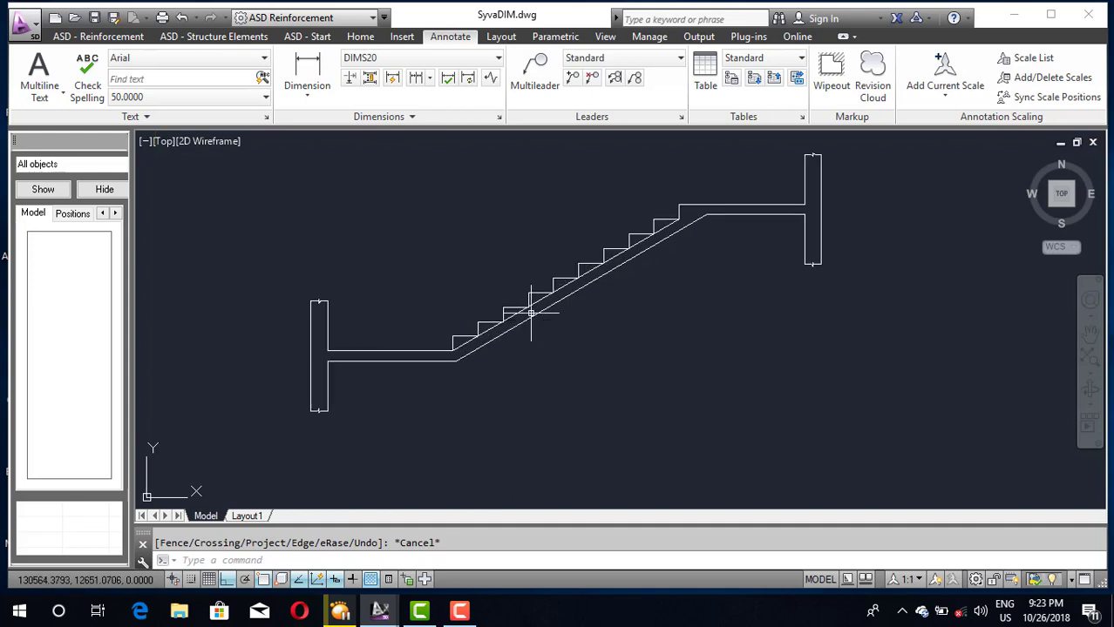
scroll(577, 248, down, 4)
scroll(531, 278, up, 1)
scroll(523, 283, down, 1)
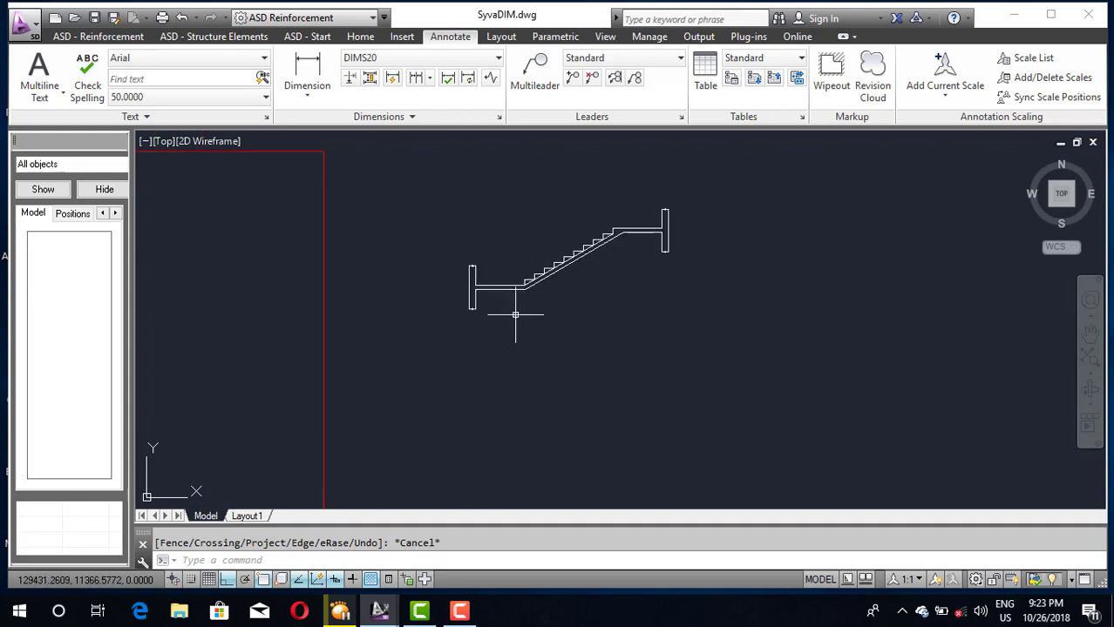
scroll(518, 309, up, 2)
scroll(619, 279, down, 5)
scroll(344, 257, up, 3)
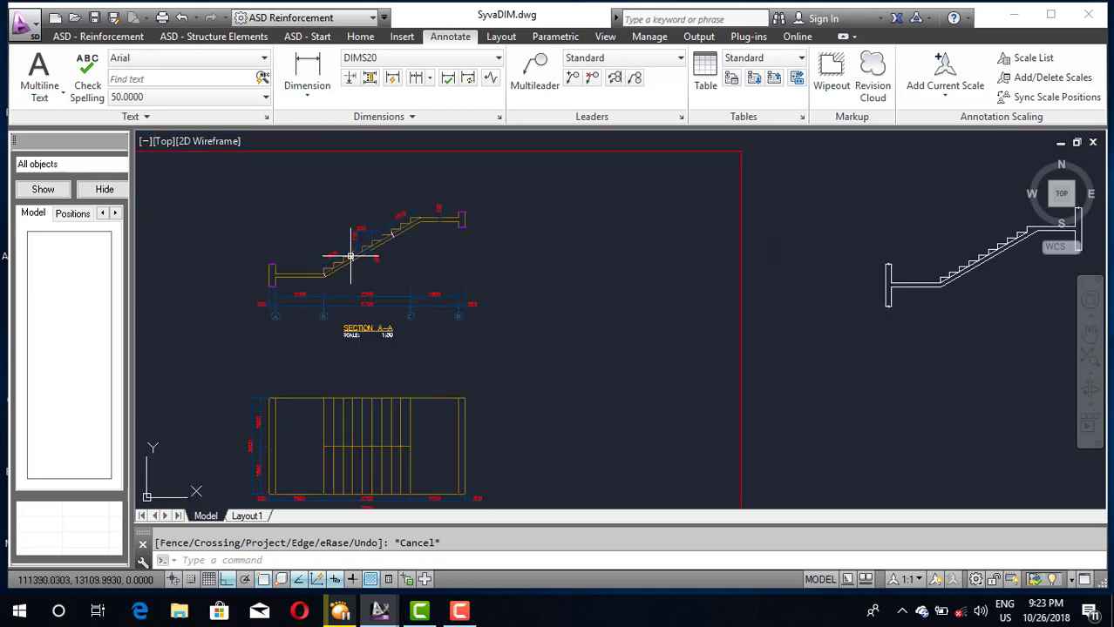
scroll(384, 253, down, 3)
scroll(583, 257, up, 3)
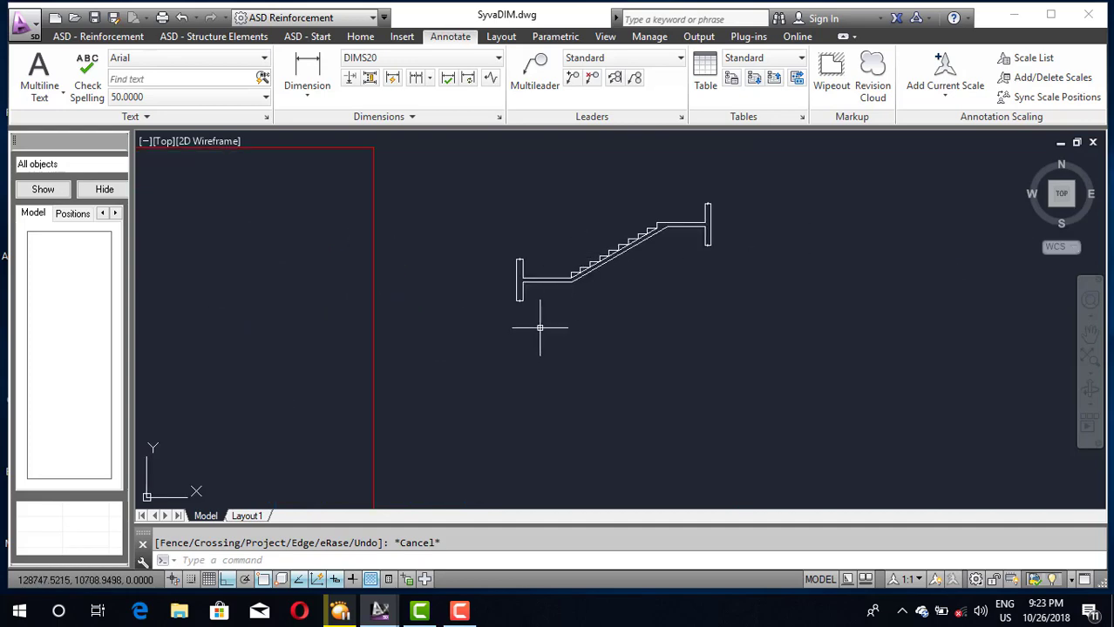
scroll(541, 323, down, 2)
text(M)
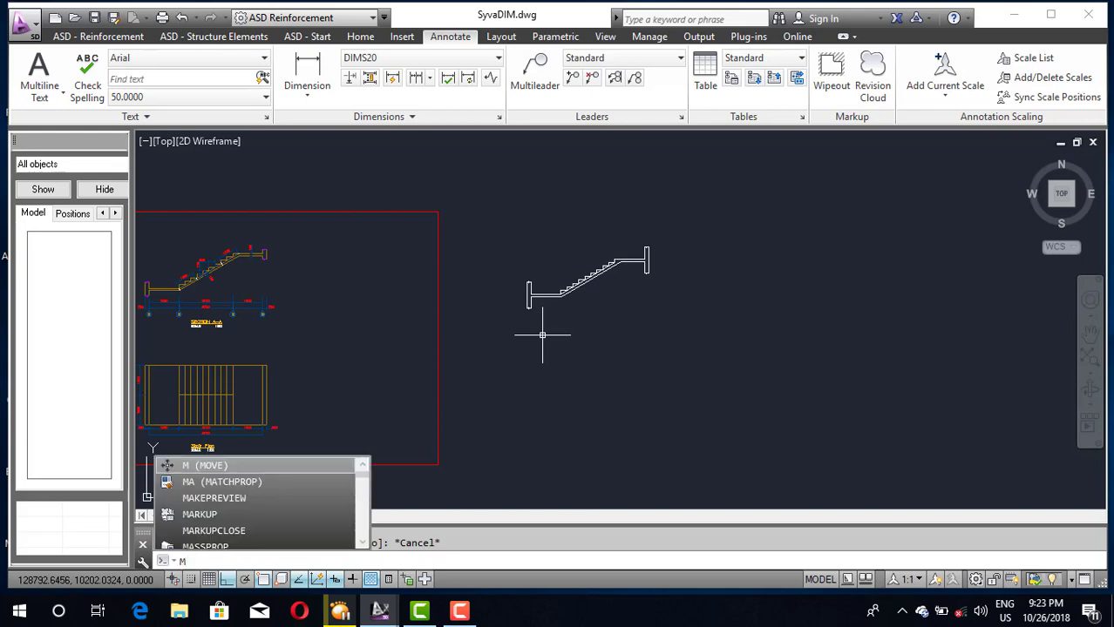
key(Escape)
click(500, 212)
click(742, 381)
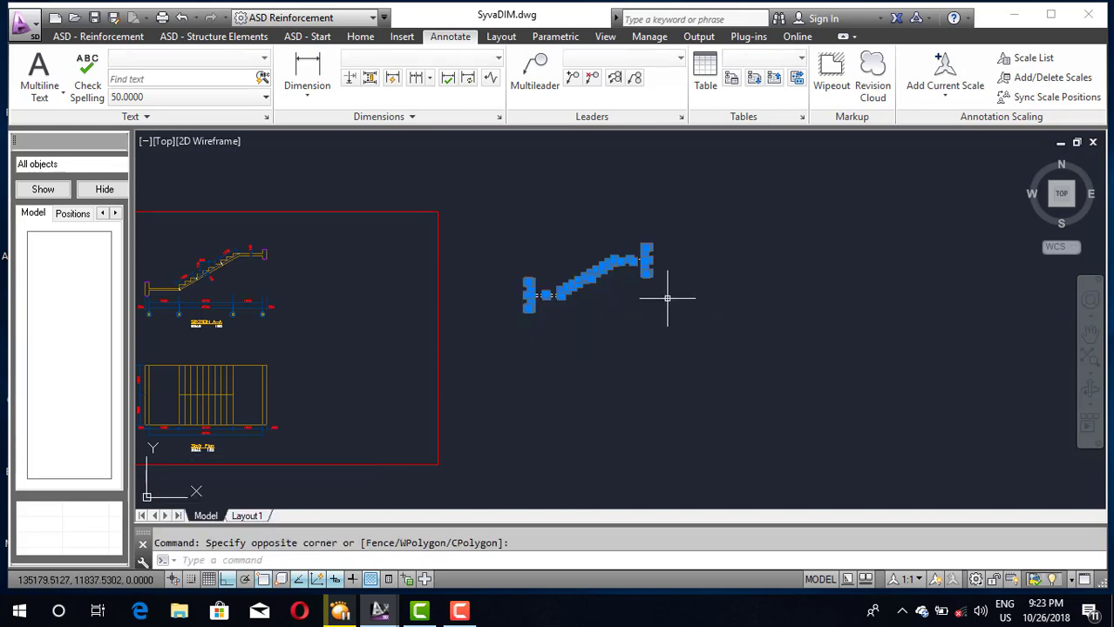
Set the selected stair's colour in Properties to orange, index colour 32
right_click(646, 260)
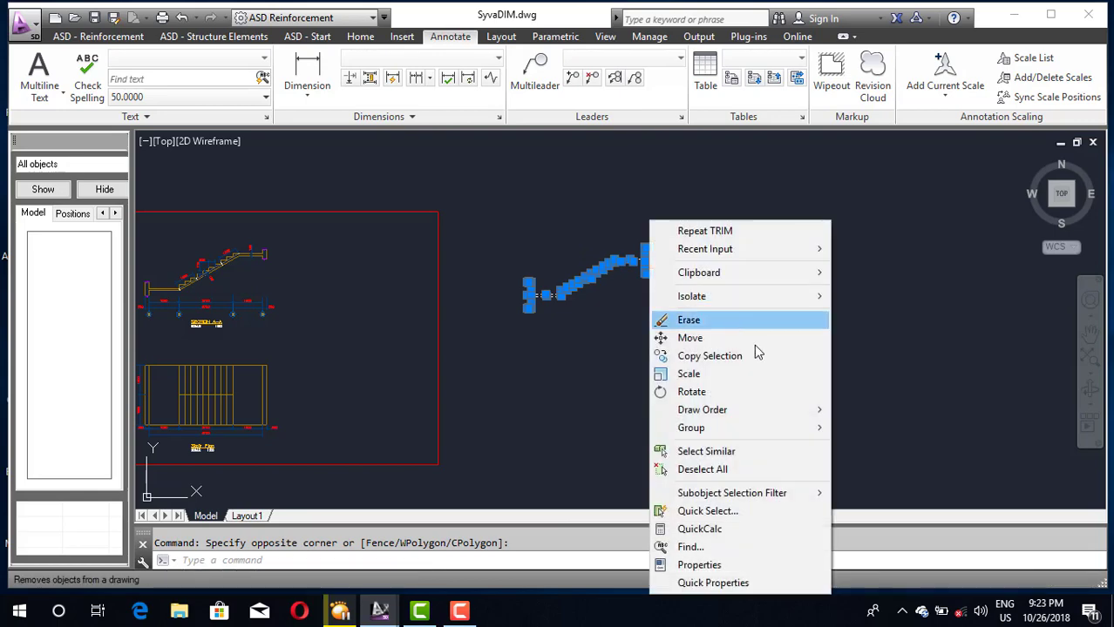
click(701, 565)
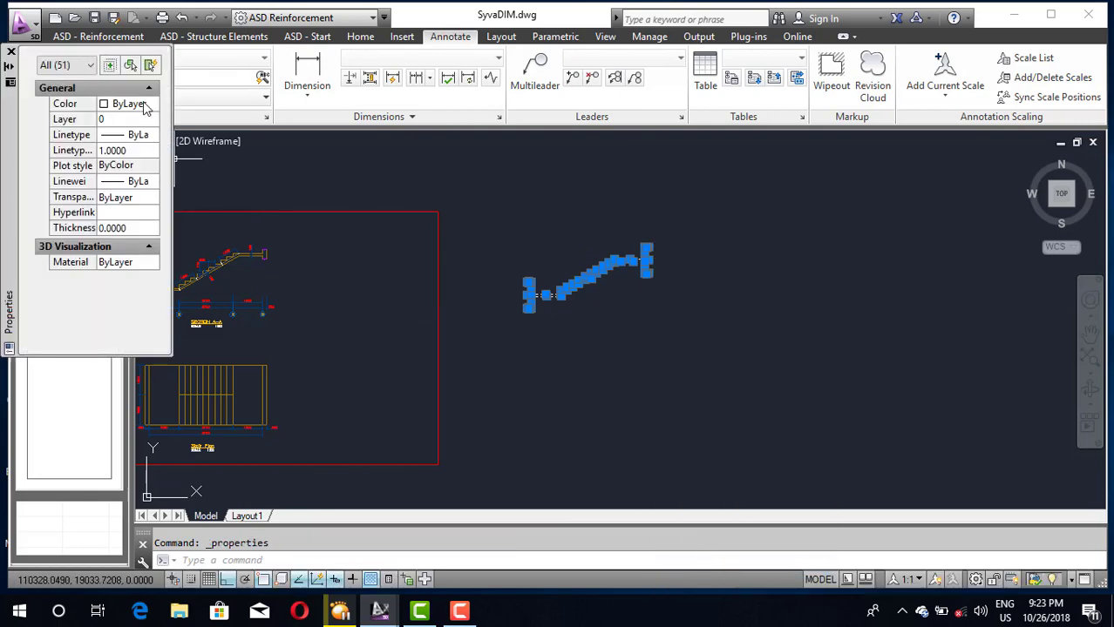
click(146, 106)
click(153, 105)
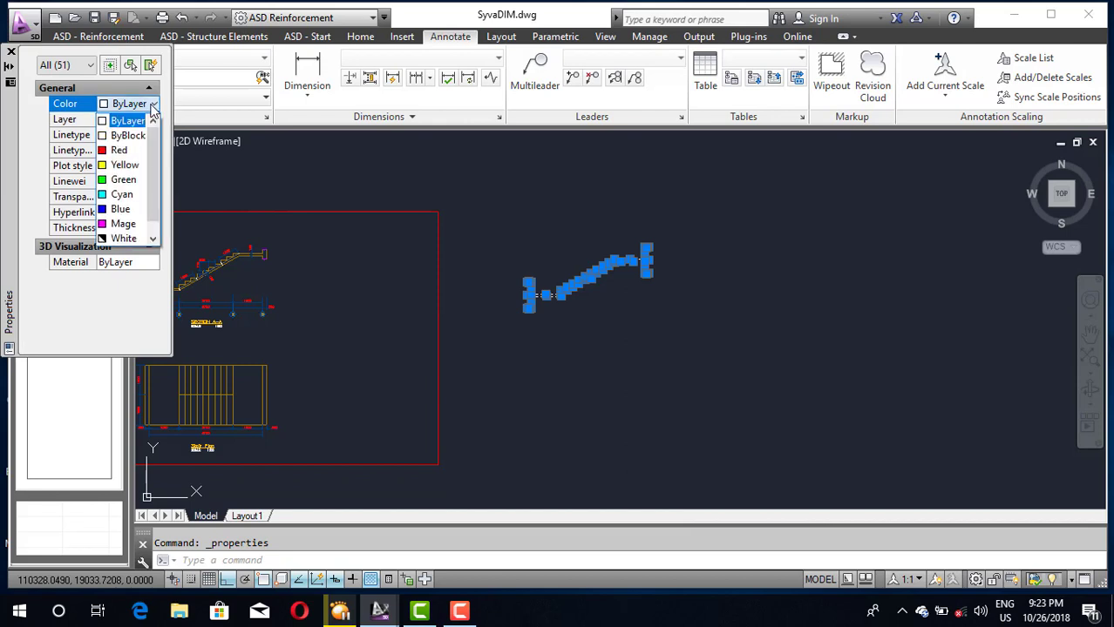
click(124, 238)
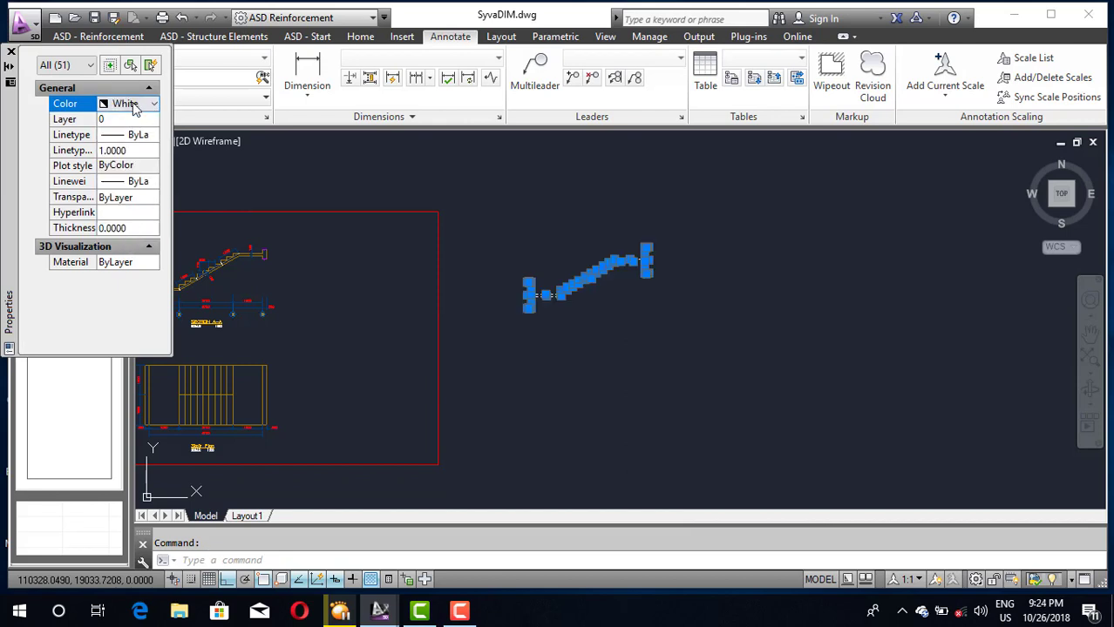
click(134, 105)
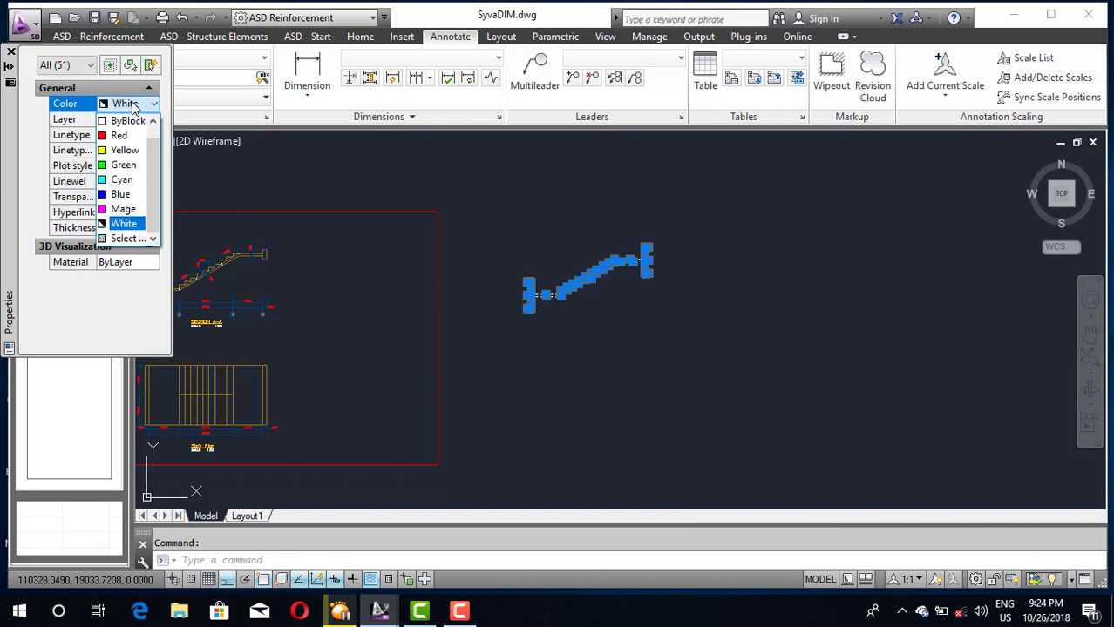
click(124, 239)
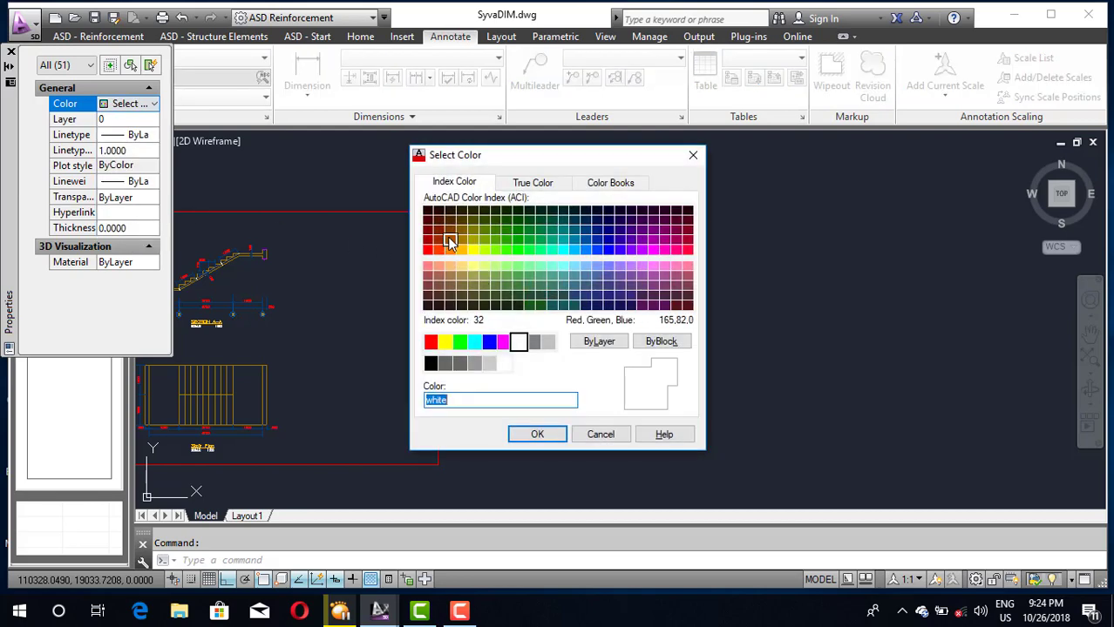
click(450, 246)
click(537, 434)
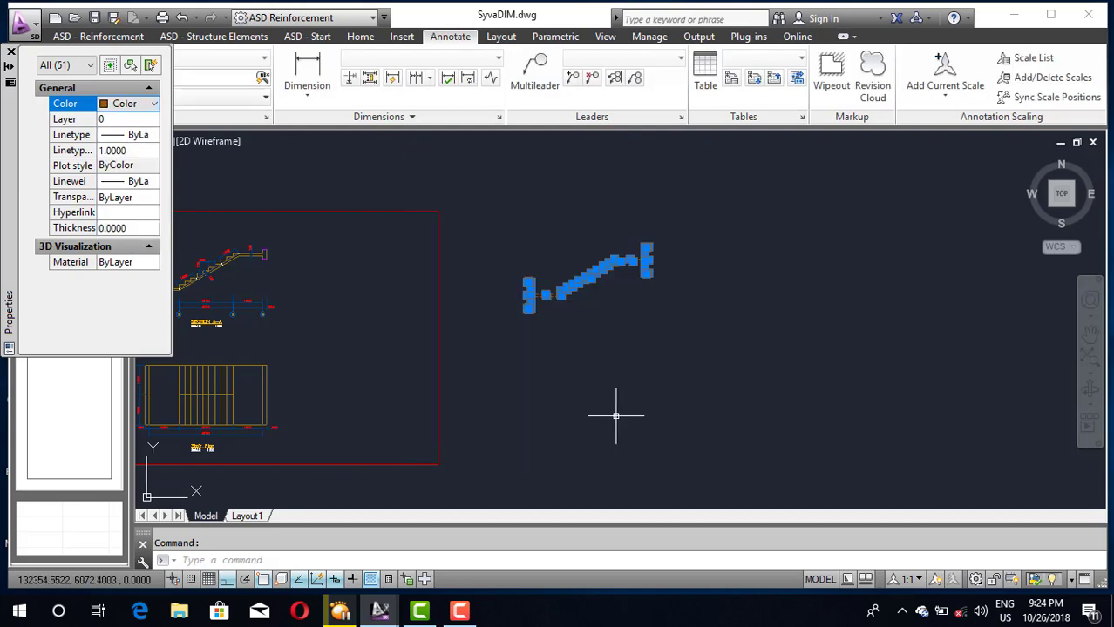
key(Escape)
scroll(609, 335, up, 5)
scroll(582, 242, up, 1)
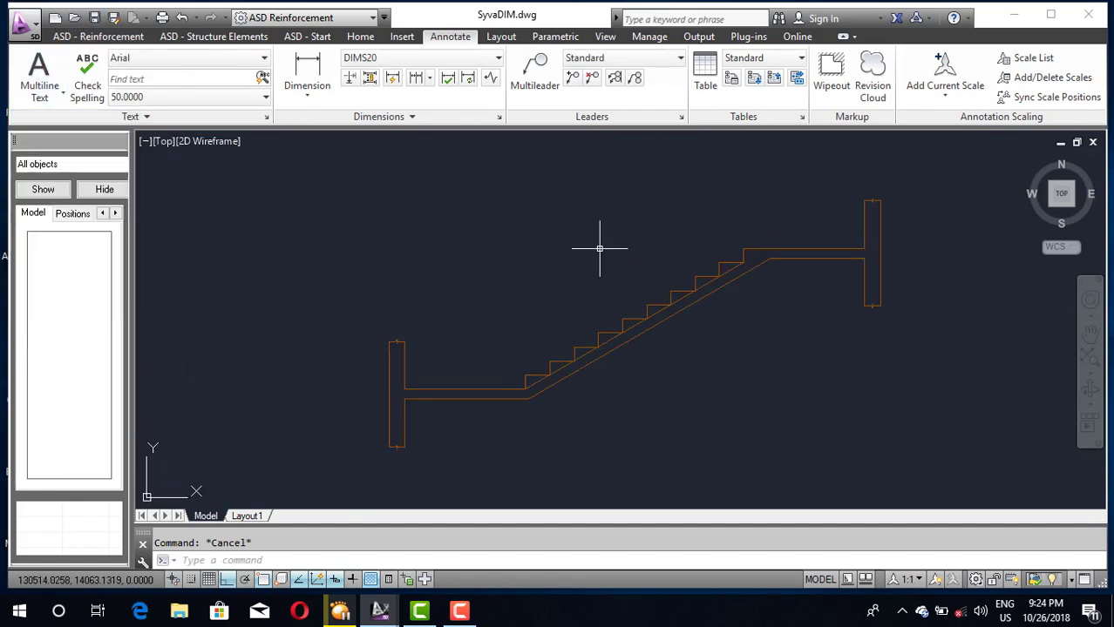
Place vertical XLINEs through the left support edge and the slab's inner corner
scroll(657, 300, up, 4)
scroll(604, 275, down, 3)
scroll(685, 238, up, 1)
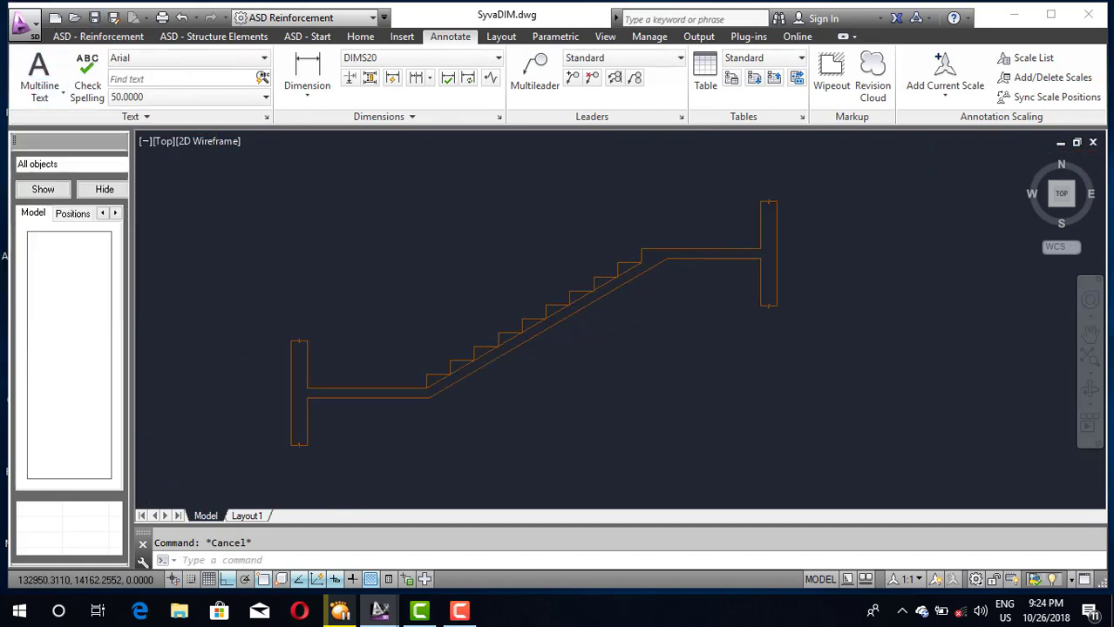
scroll(685, 238, down, 4)
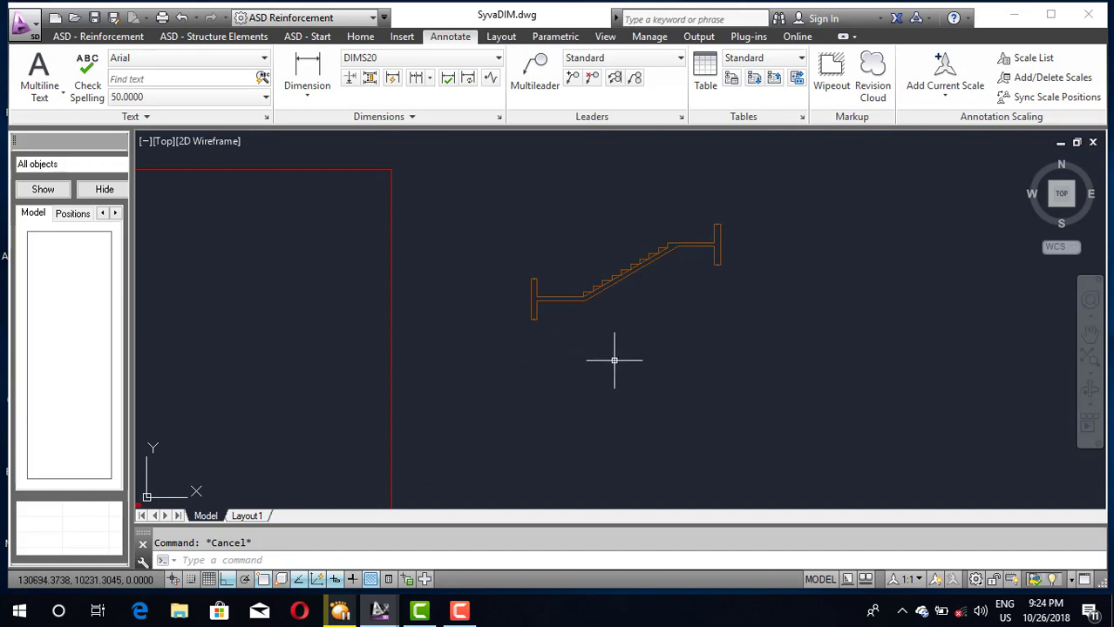
text(xl)
key(Return)
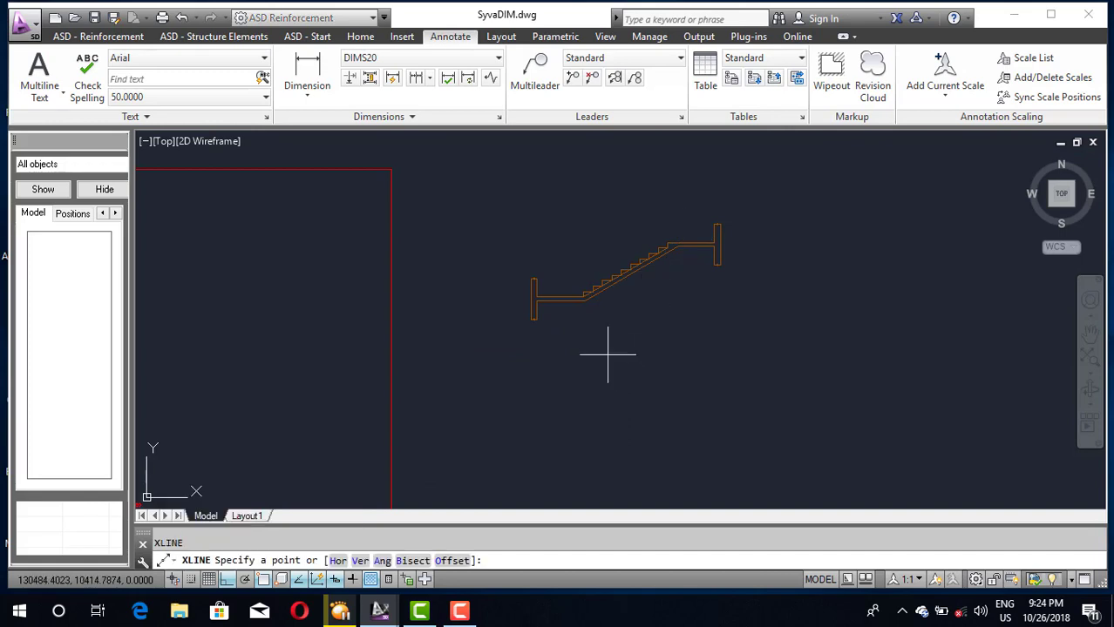
scroll(549, 329, up, 2)
scroll(549, 329, up, 2)
text(v)
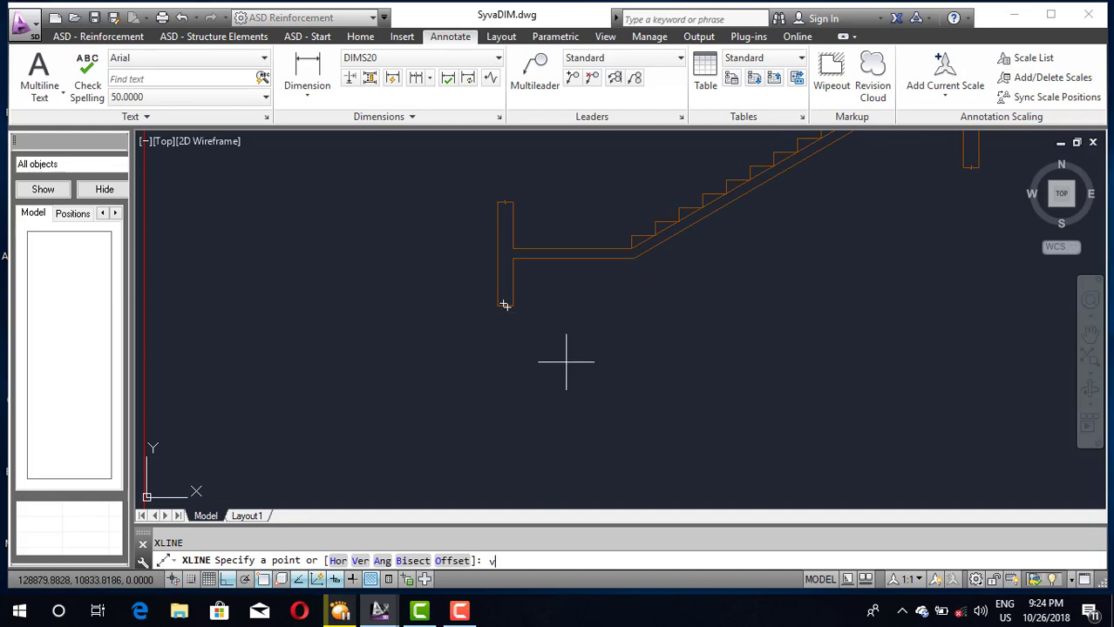
key(Return)
scroll(510, 261, up, 1)
scroll(514, 262, up, 1)
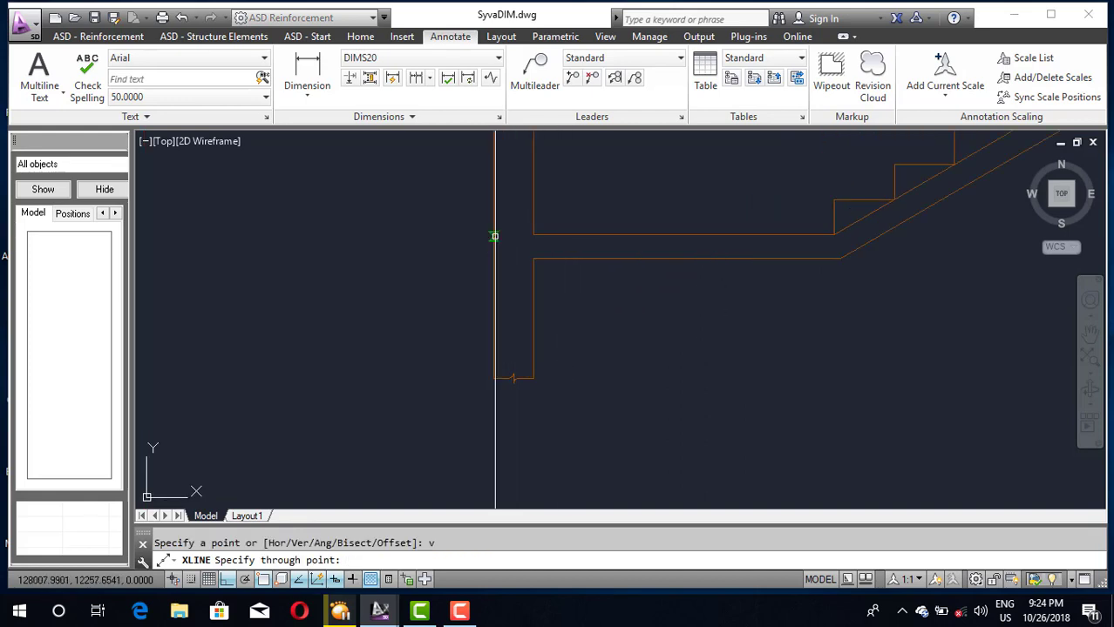
click(494, 376)
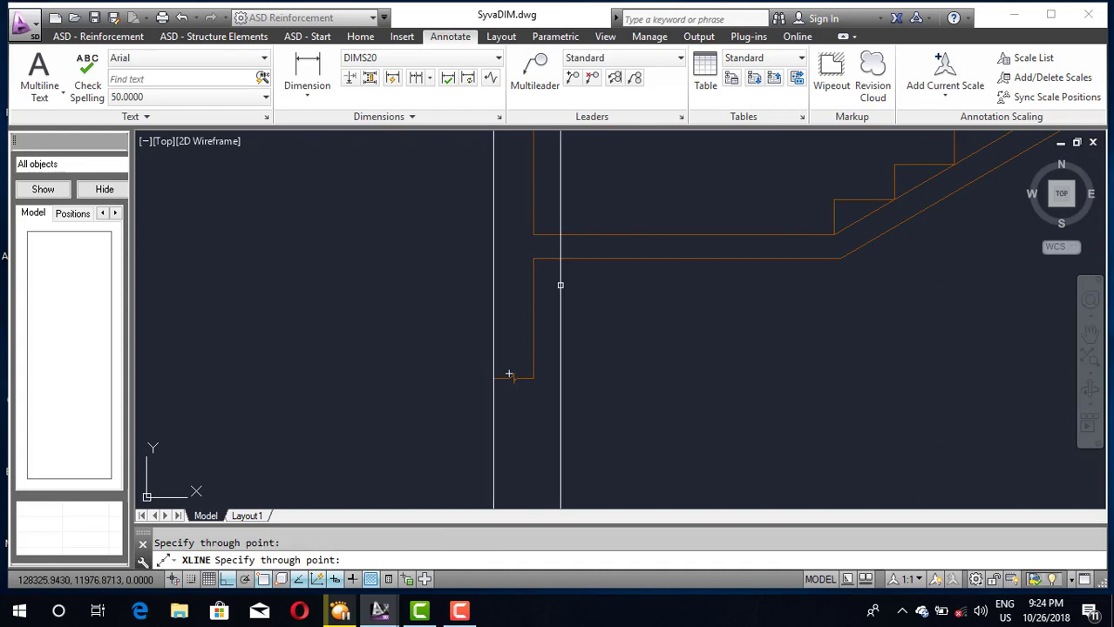
click(533, 258)
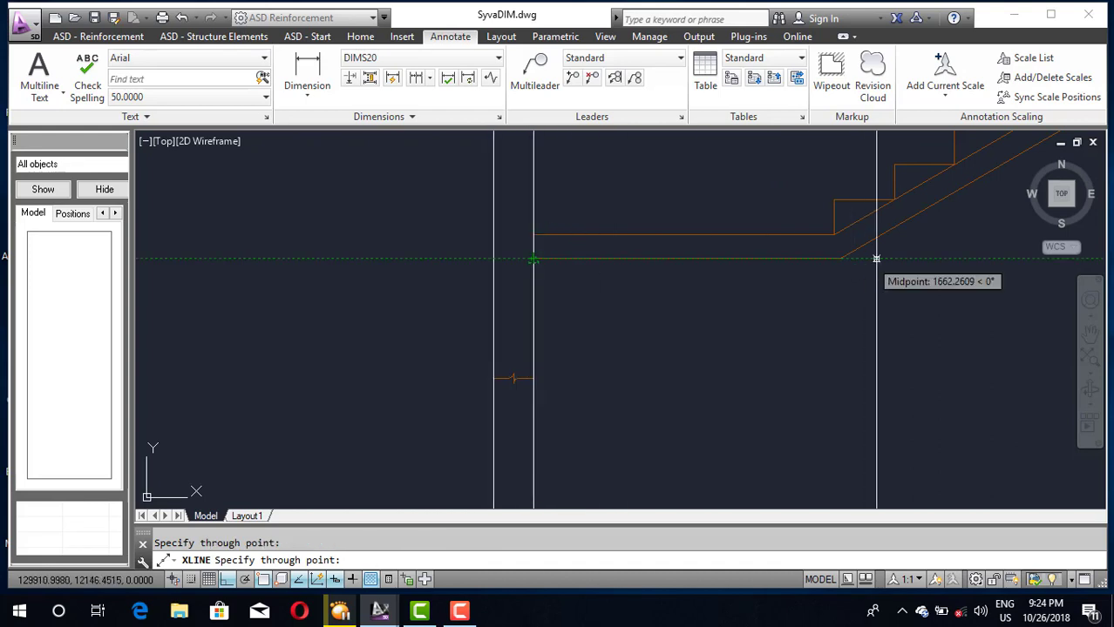
Add vertical construction lines at the flight's start, the flight's top and the landing end
click(834, 235)
scroll(644, 291, down, 3)
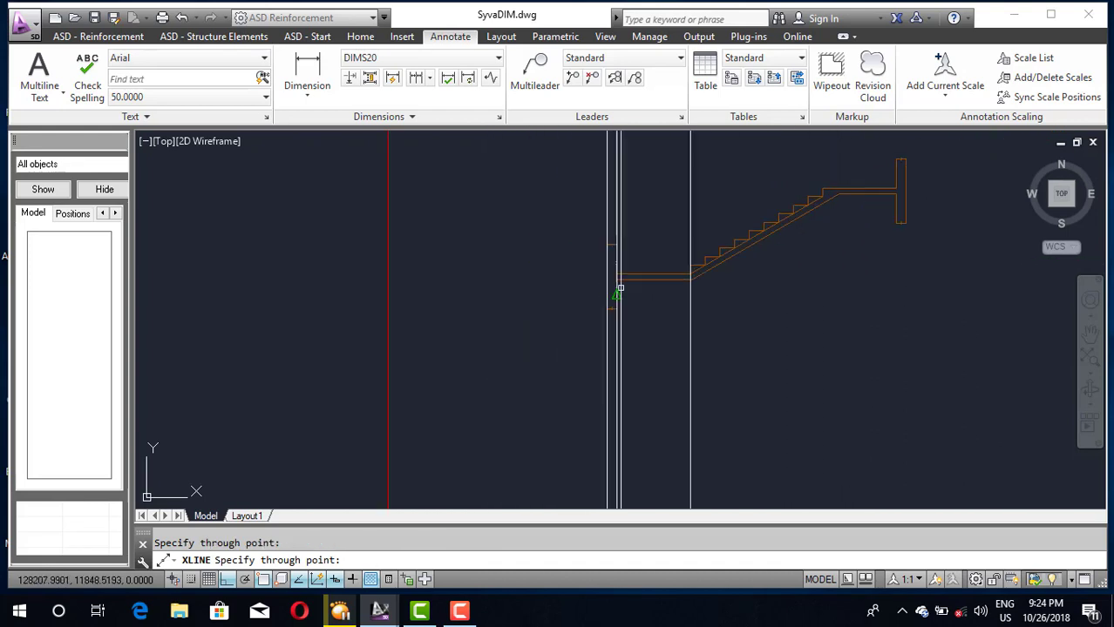
scroll(837, 194, up, 3)
scroll(837, 193, up, 3)
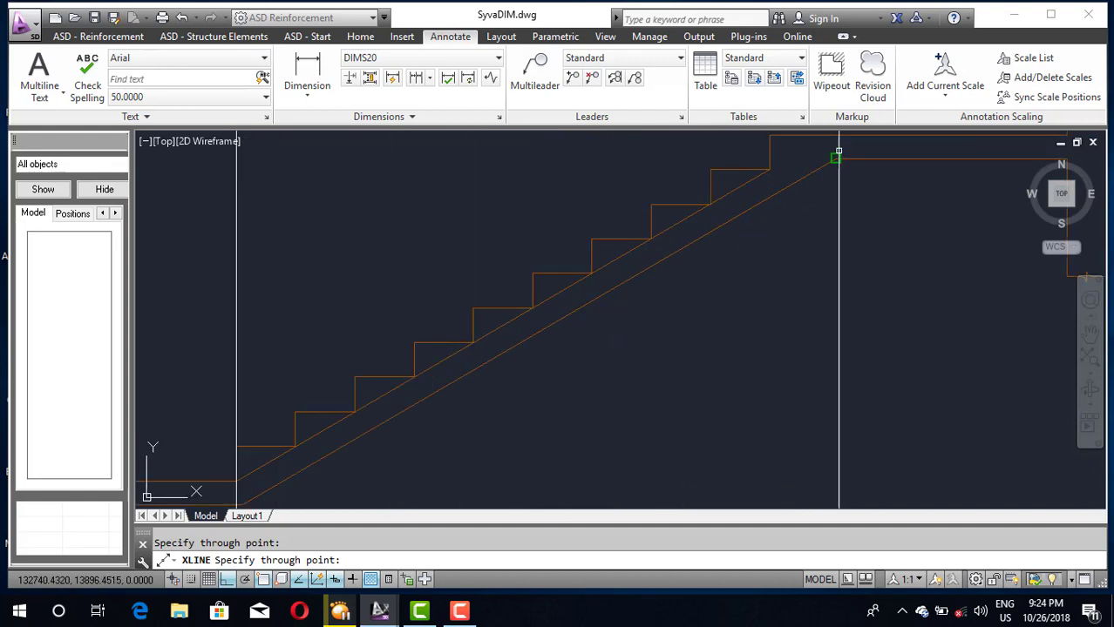
click(769, 135)
scroll(746, 242, down, 4)
scroll(845, 240, up, 1)
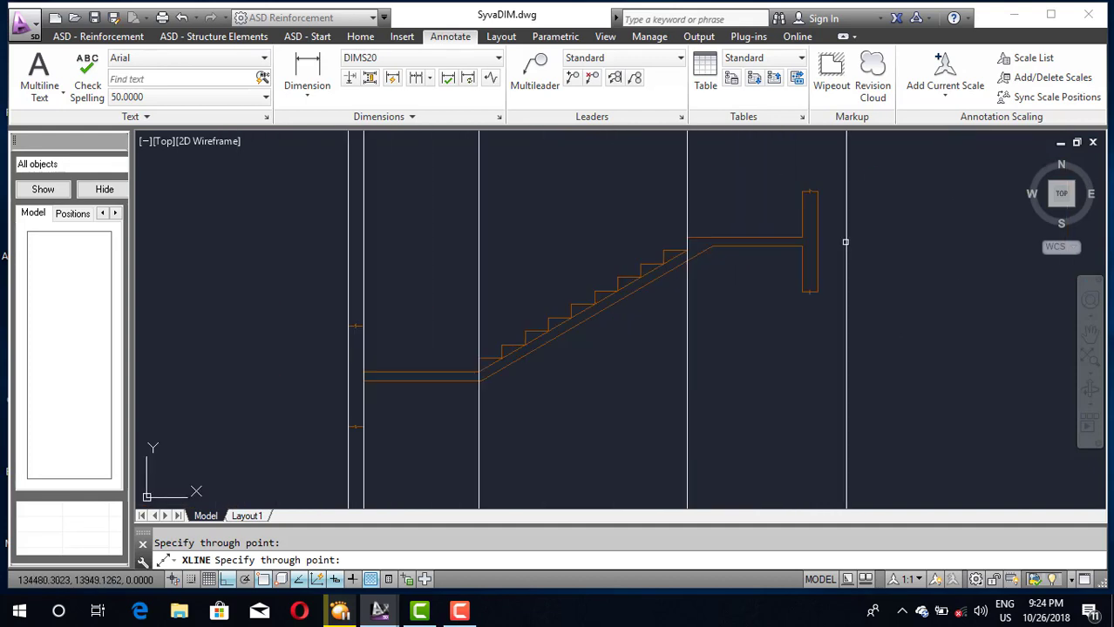
click(802, 237)
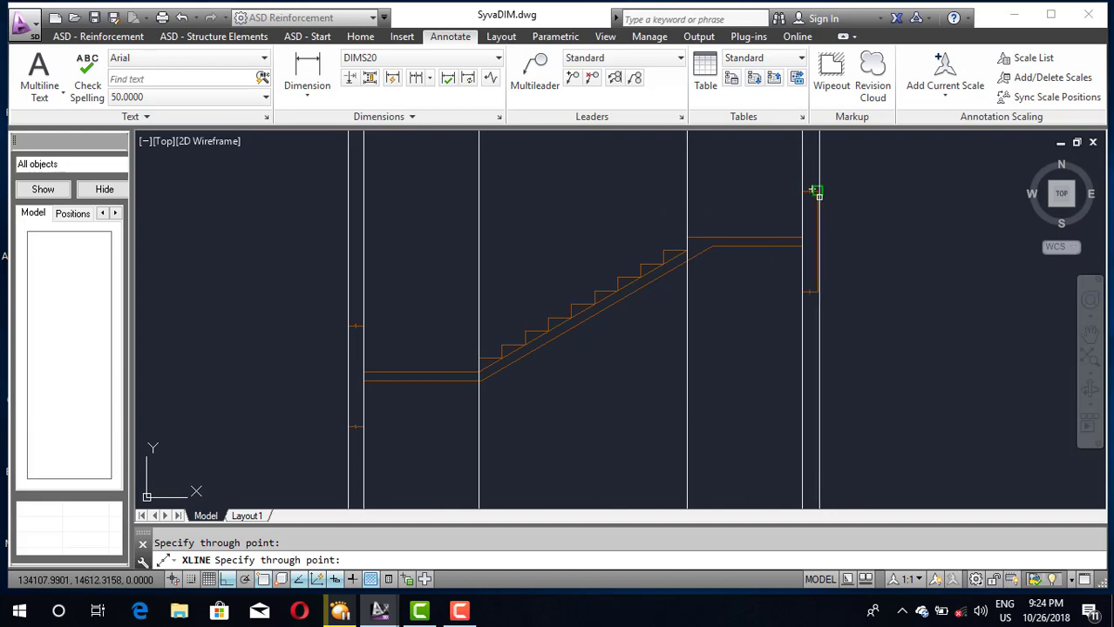
scroll(820, 194, up, 5)
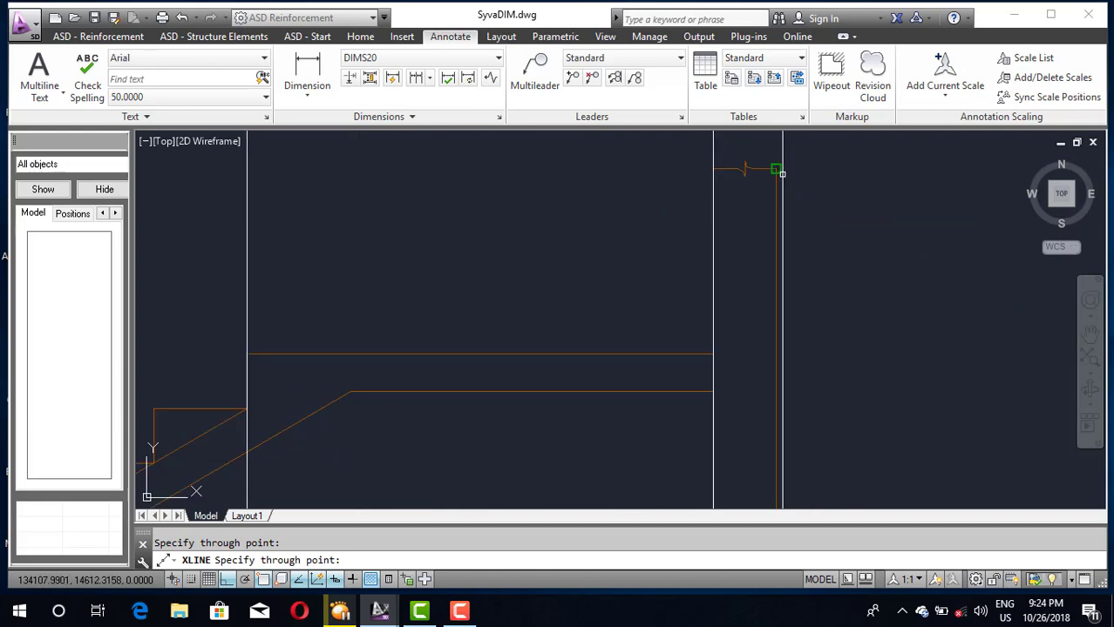
scroll(820, 218, down, 3)
scroll(905, 248, down, 2)
Draw a horizontal line across the vertical construction lines below the stair section
key(Escape)
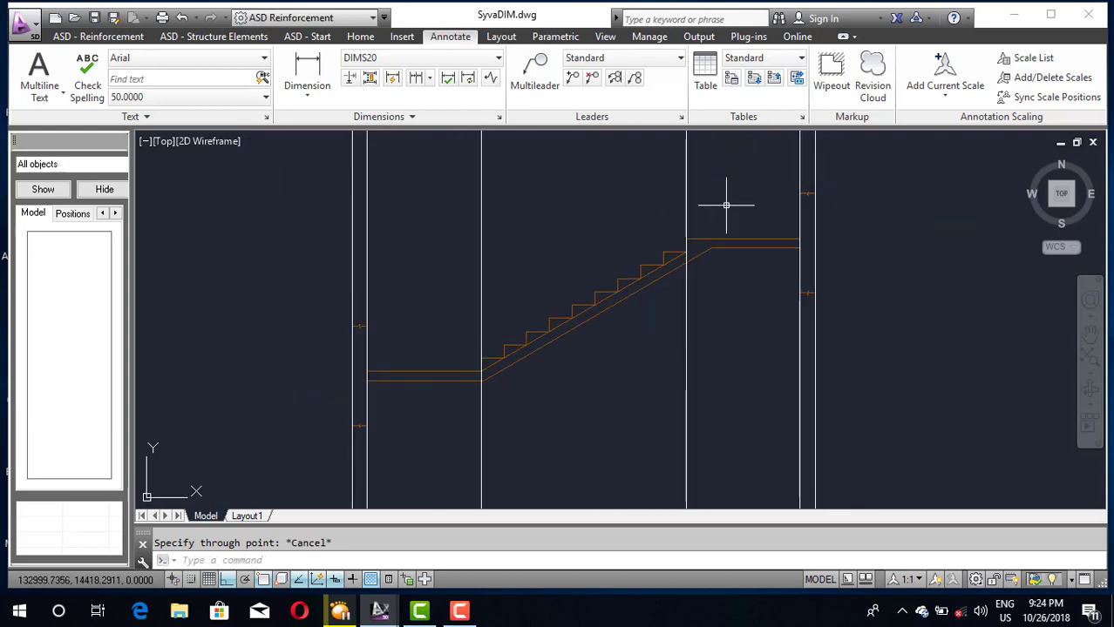
scroll(724, 204, down, 3)
scroll(688, 292, up, 3)
text(l)
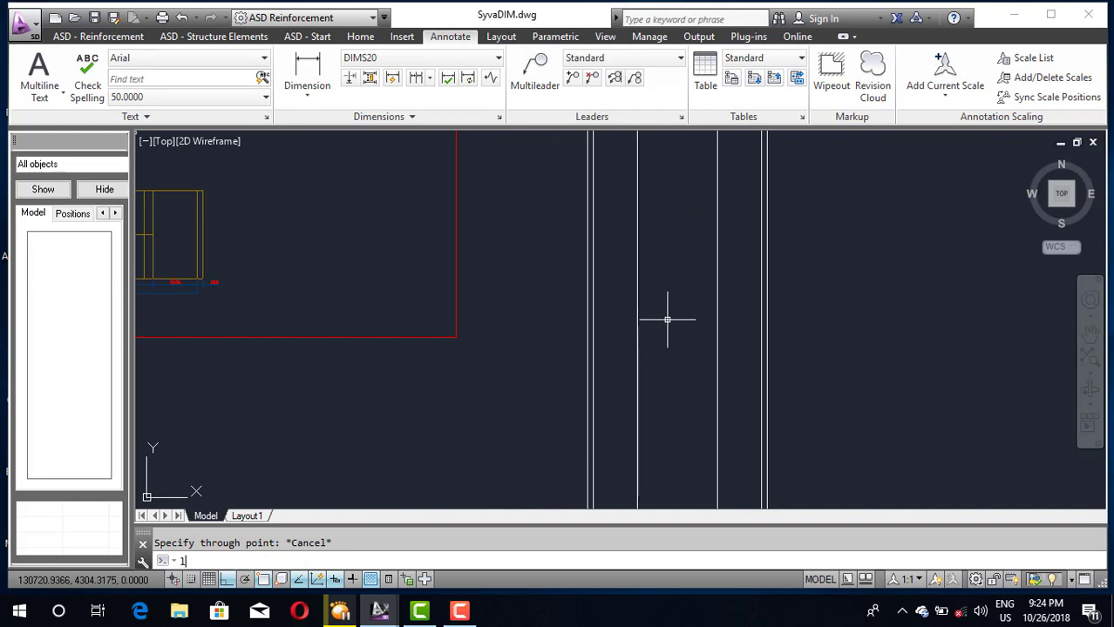
key(Return)
click(536, 229)
click(856, 229)
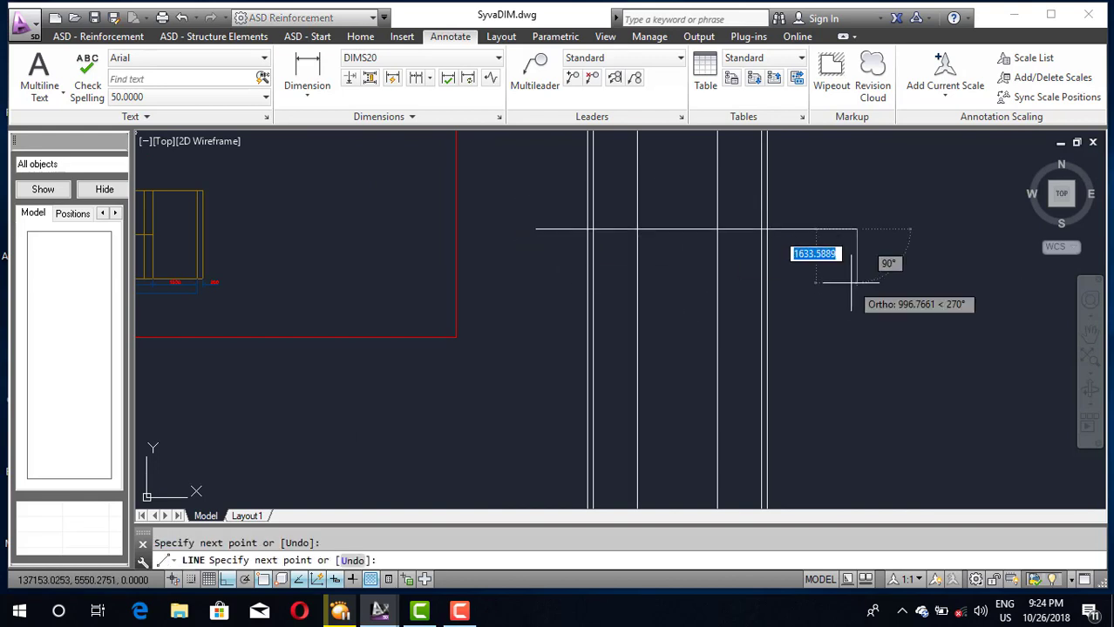
key(Escape)
scroll(848, 296, down, 5)
scroll(827, 328, up, 4)
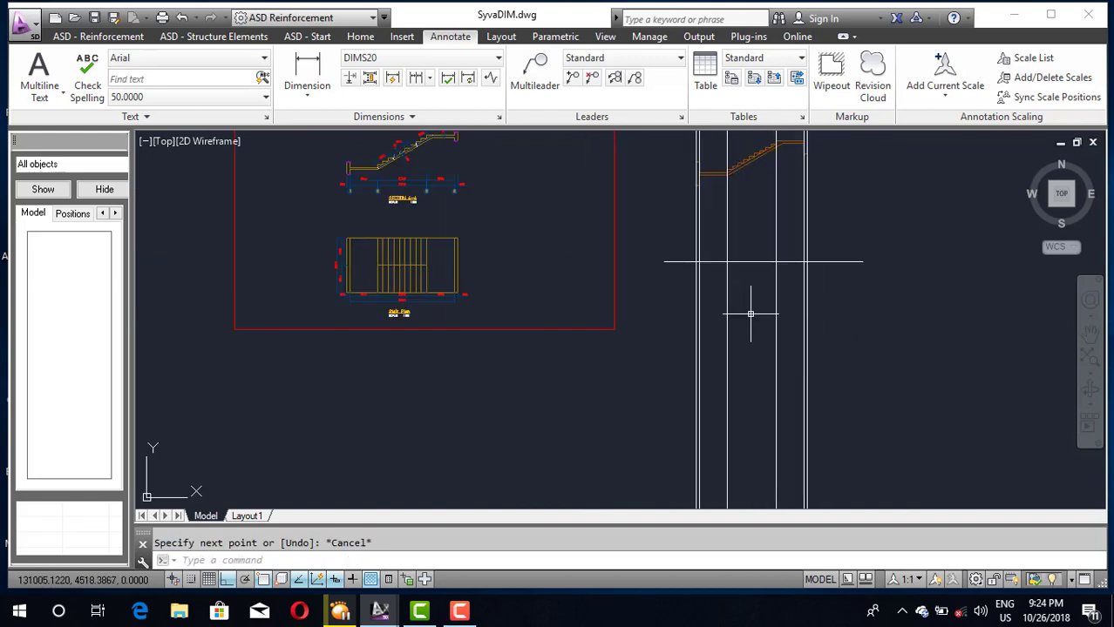
Offset the horizontal line 3000 downward to create a parallel copy
text(o)
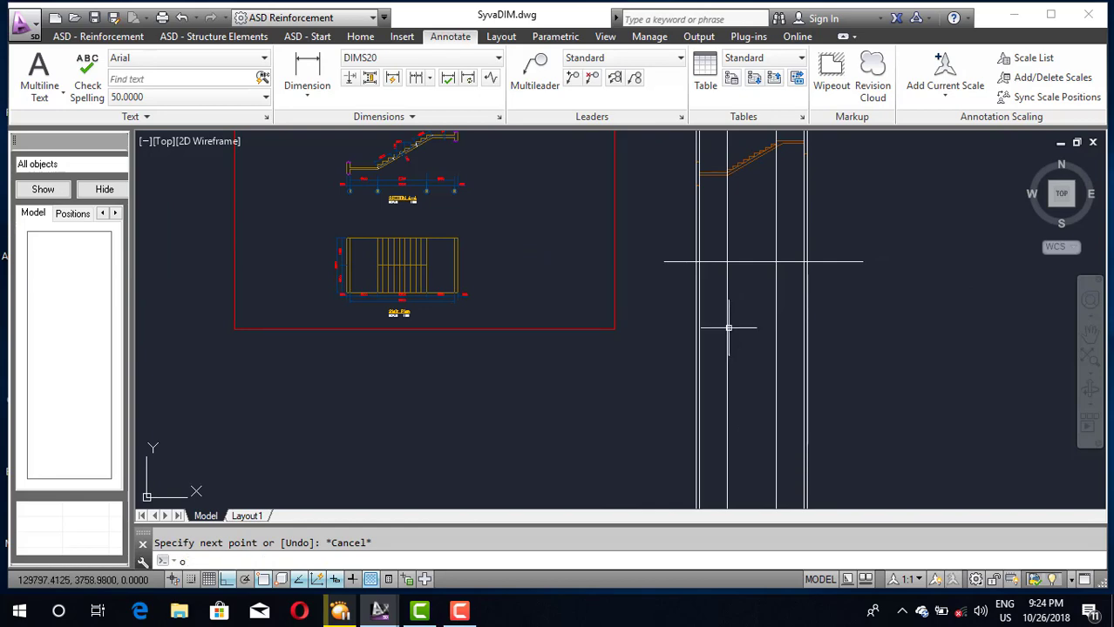
key(Return)
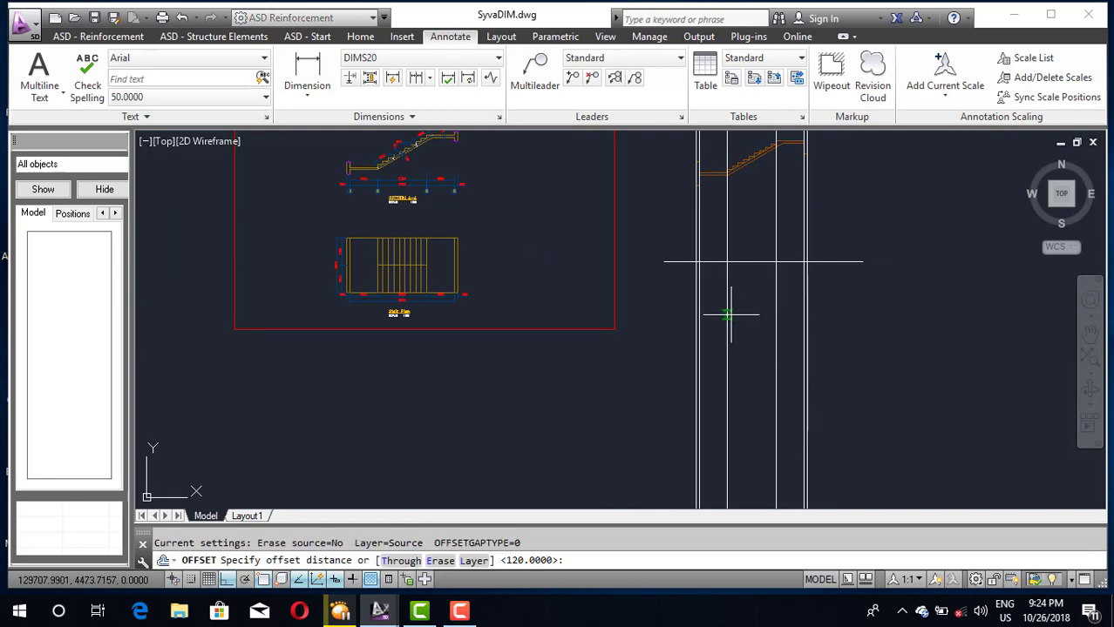
scroll(347, 248, up, 6)
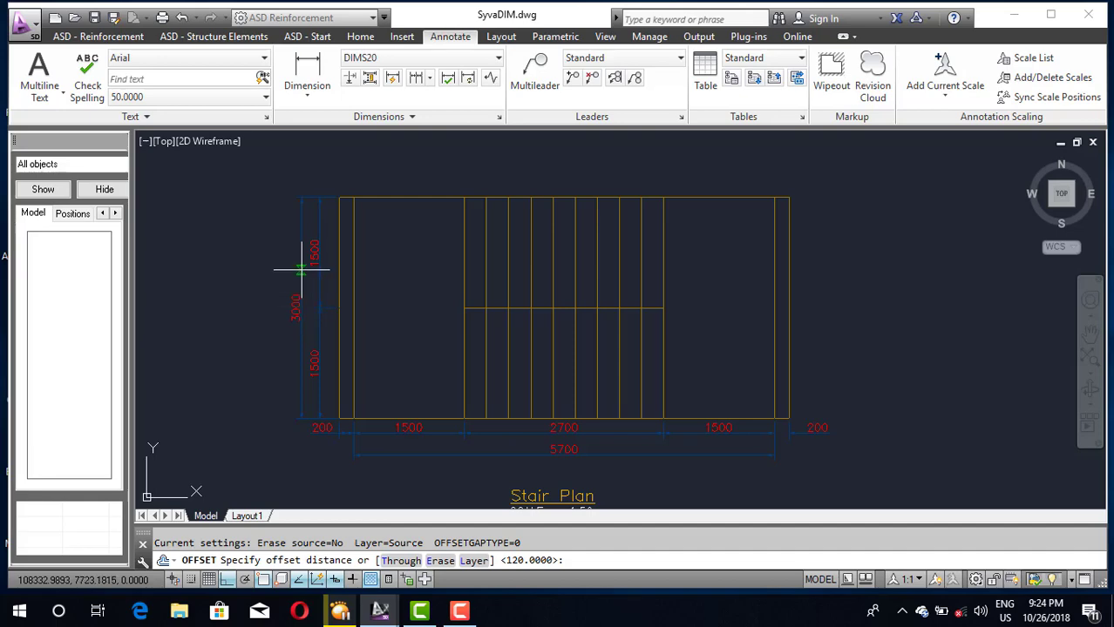
scroll(339, 273, down, 5)
scroll(739, 303, down, 2)
scroll(910, 309, up, 5)
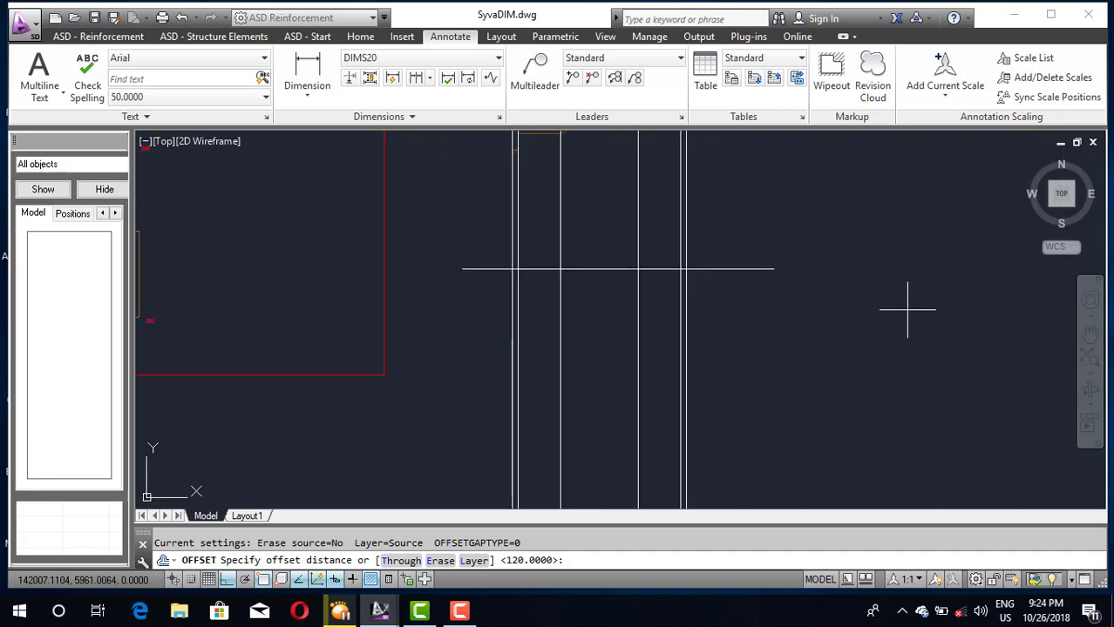
scroll(651, 279, up, 2)
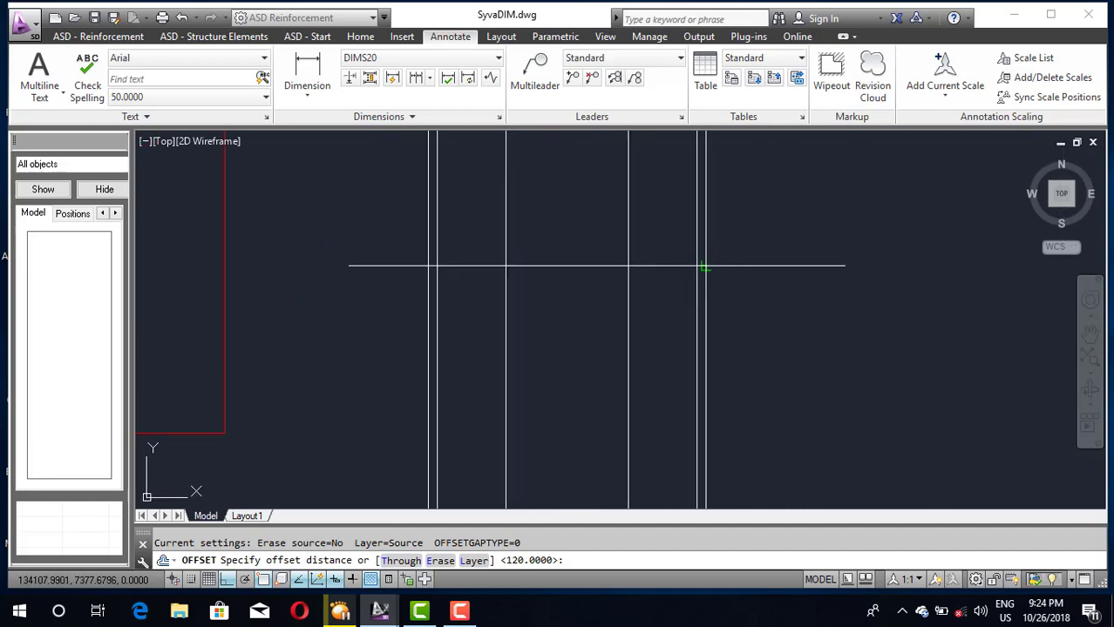
click(704, 265)
text(3000)
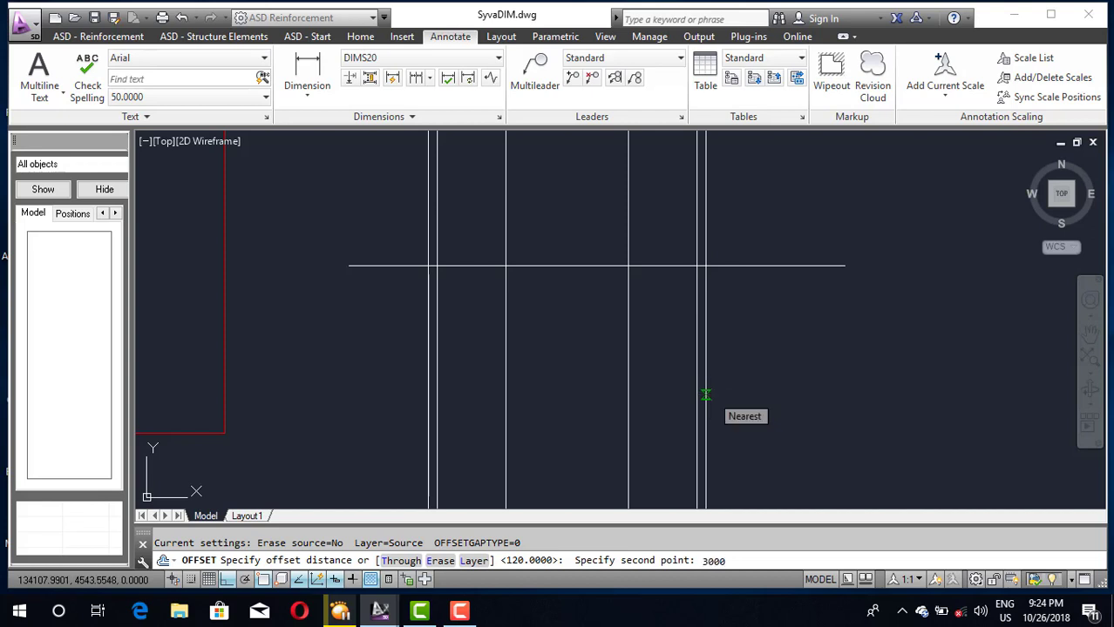
key(Return)
click(754, 265)
click(778, 343)
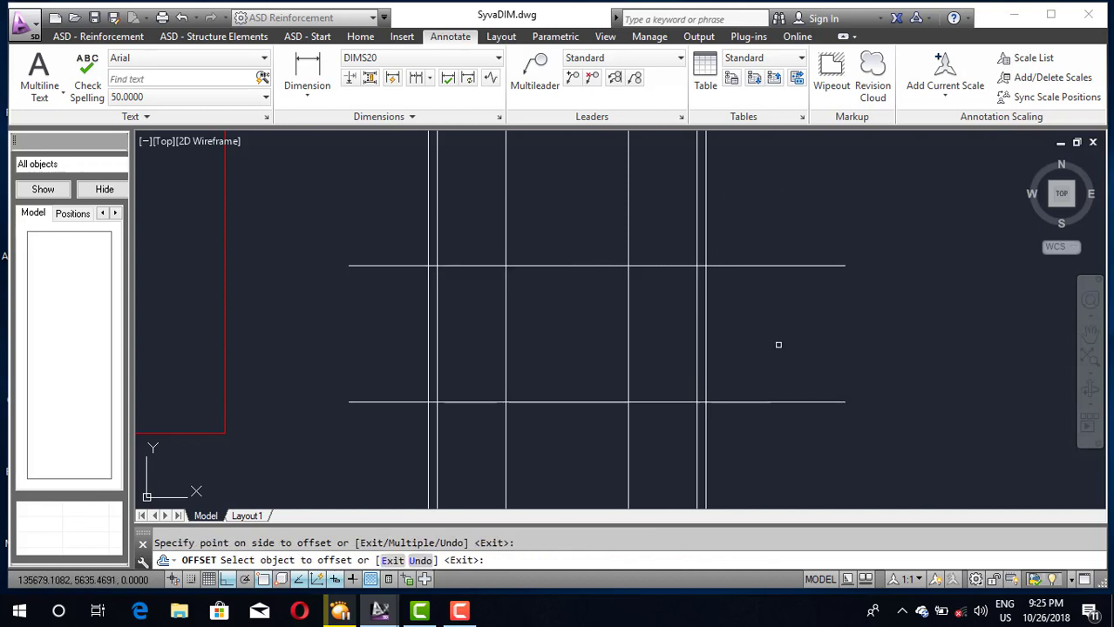
scroll(785, 331, down, 3)
key(Escape)
scroll(789, 313, down, 2)
scroll(753, 308, up, 3)
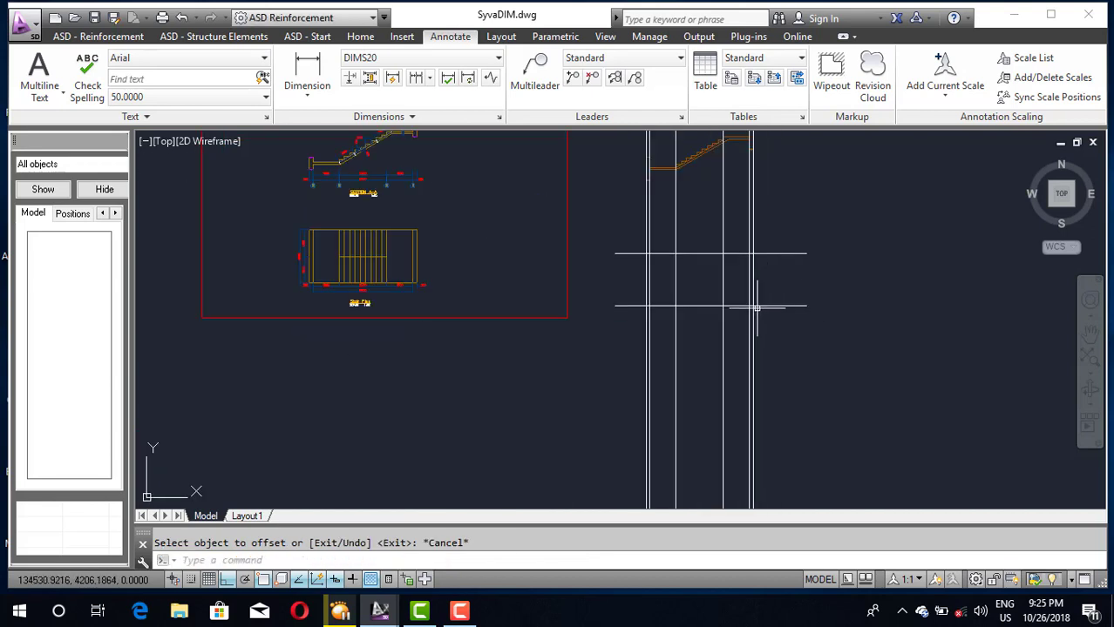
scroll(747, 301, up, 2)
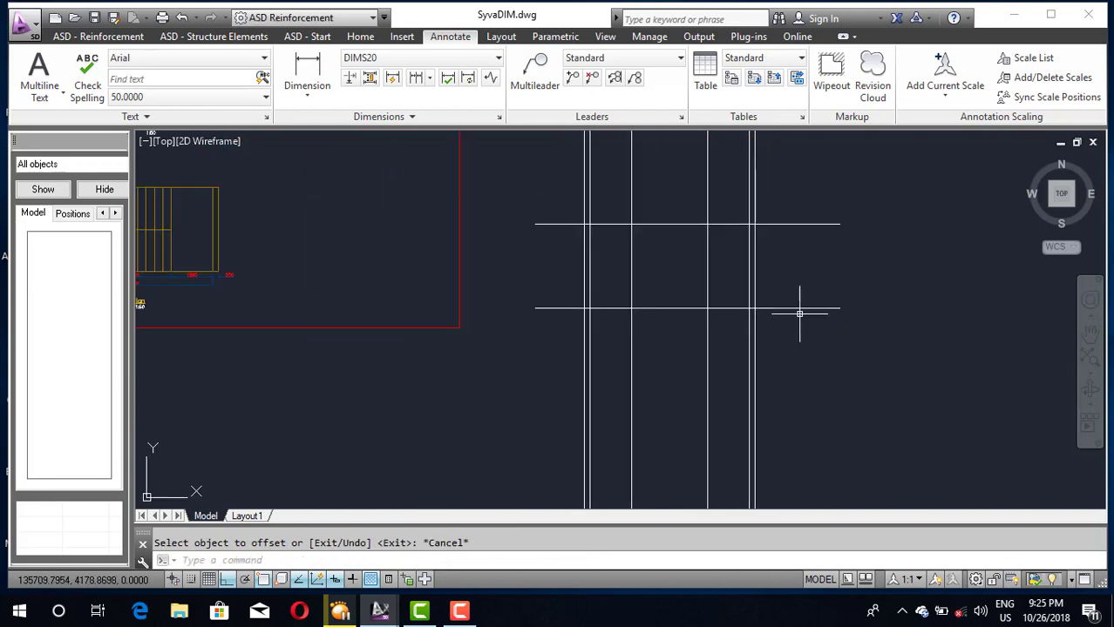
Trim the left and right overhangs of the two horizontal lines
text(tr)
key(Return)
click(820, 203)
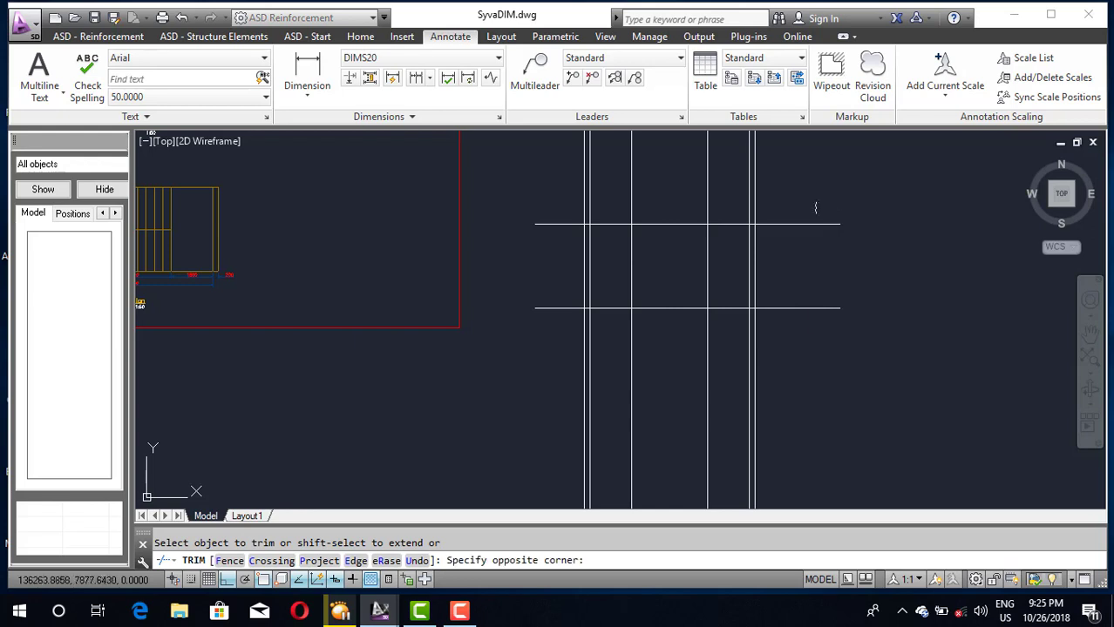
click(784, 359)
click(561, 203)
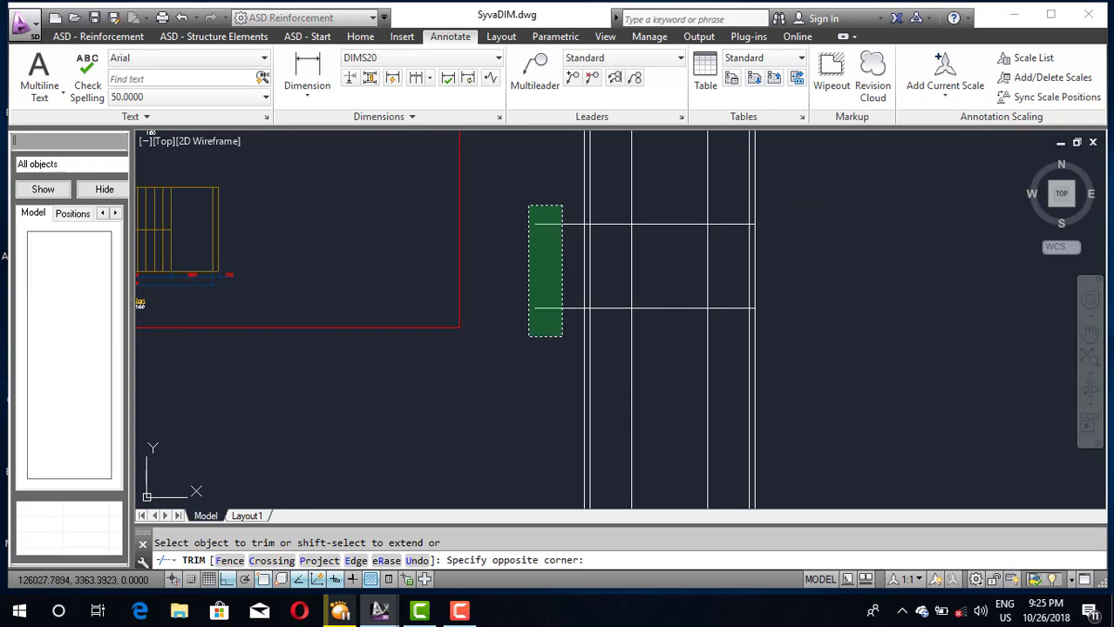
click(525, 338)
Trim the vertical construction lines above and below the plan rectangle
scroll(542, 329, down, 3)
click(666, 240)
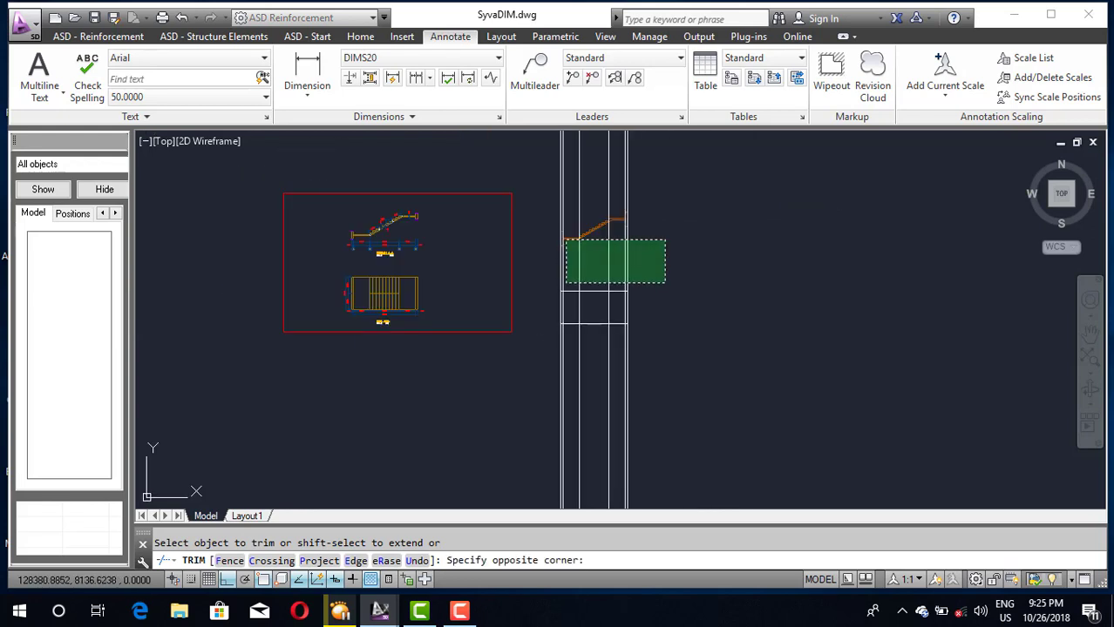
scroll(596, 284, down, 3)
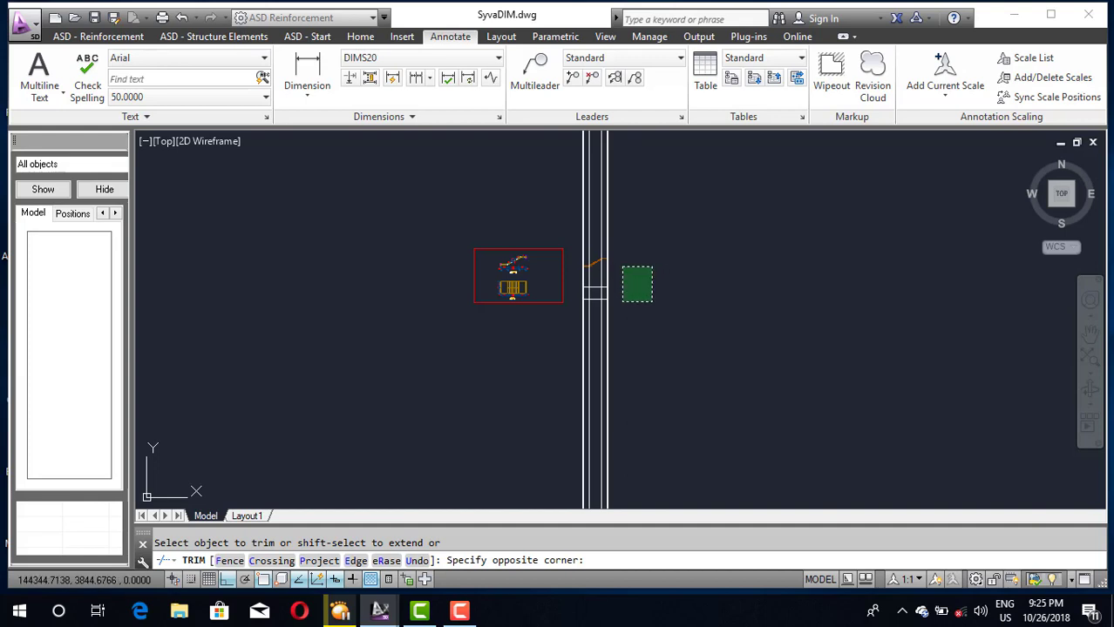
scroll(649, 300, up, 5)
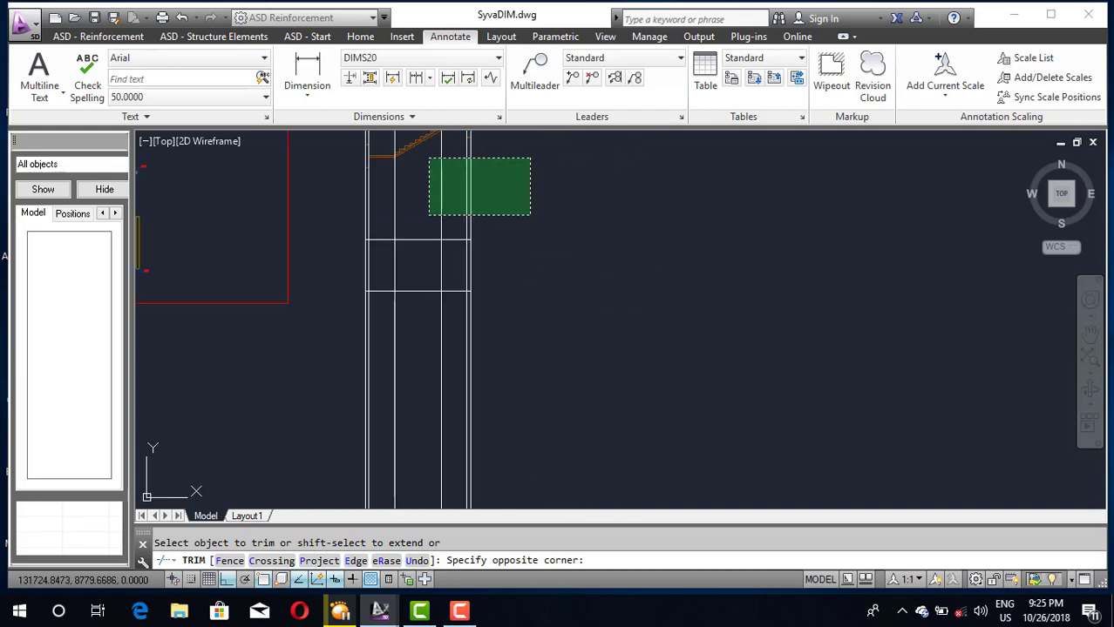
click(427, 214)
click(425, 219)
click(333, 207)
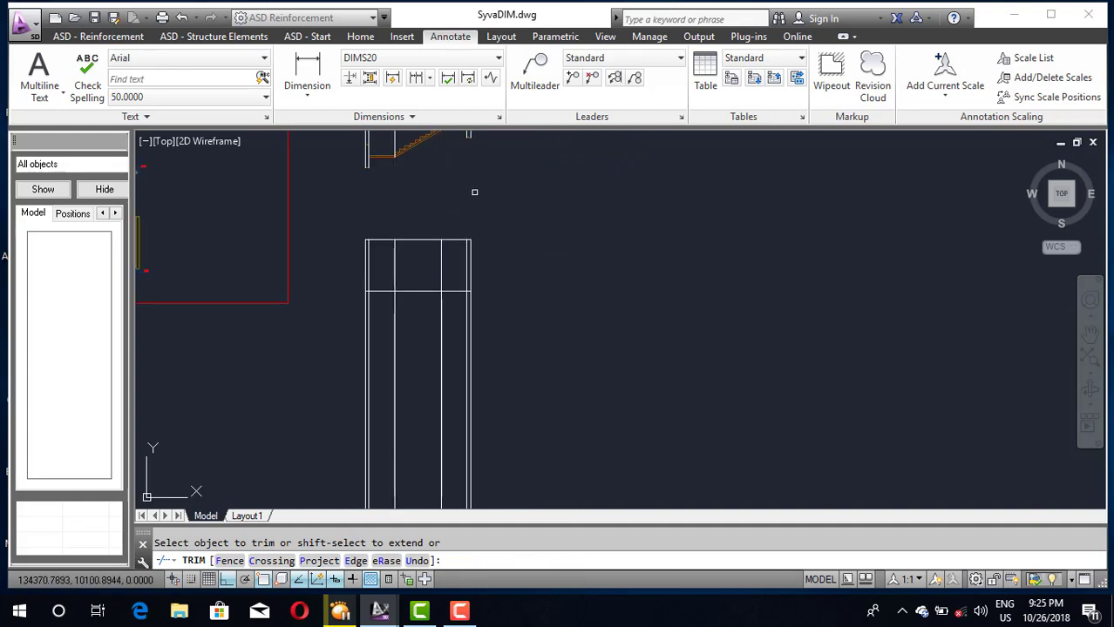
scroll(477, 195, down, 3)
click(529, 291)
click(403, 296)
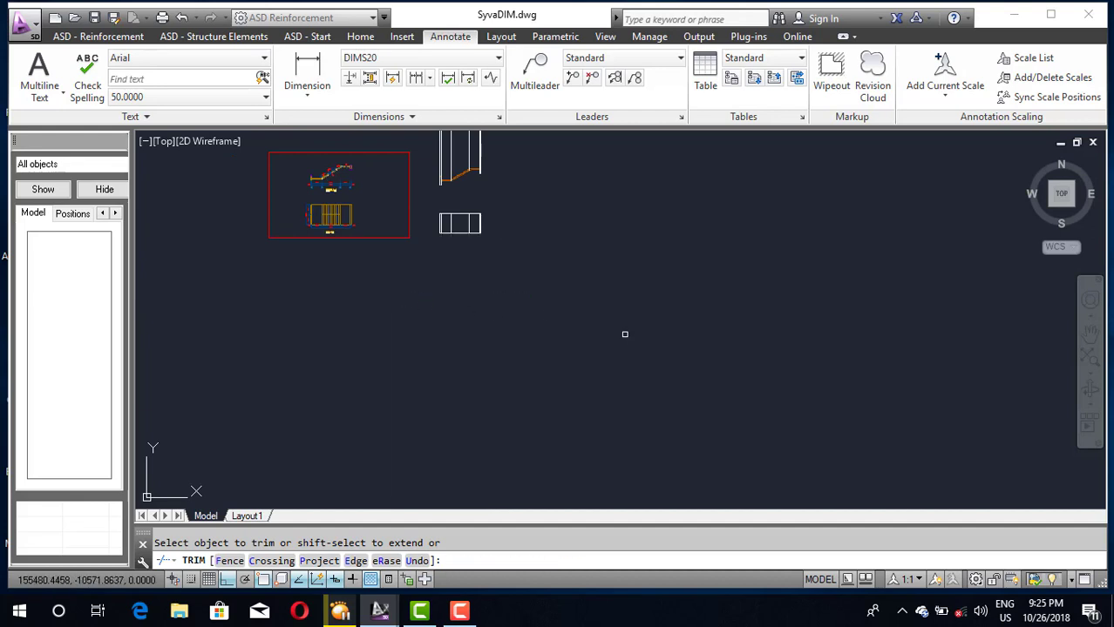
key(Escape)
Erase the leftover vertical construction lines
scroll(623, 337, down, 5)
scroll(576, 202, up, 5)
click(599, 208)
click(463, 221)
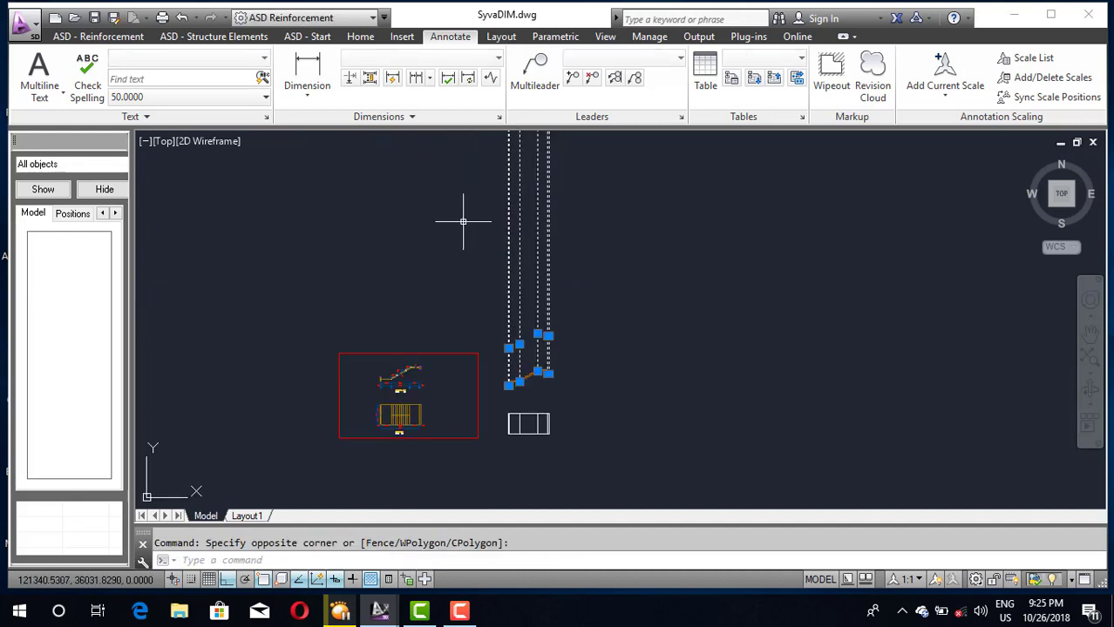
key(Delete)
scroll(514, 366, up, 3)
scroll(620, 222, up, 2)
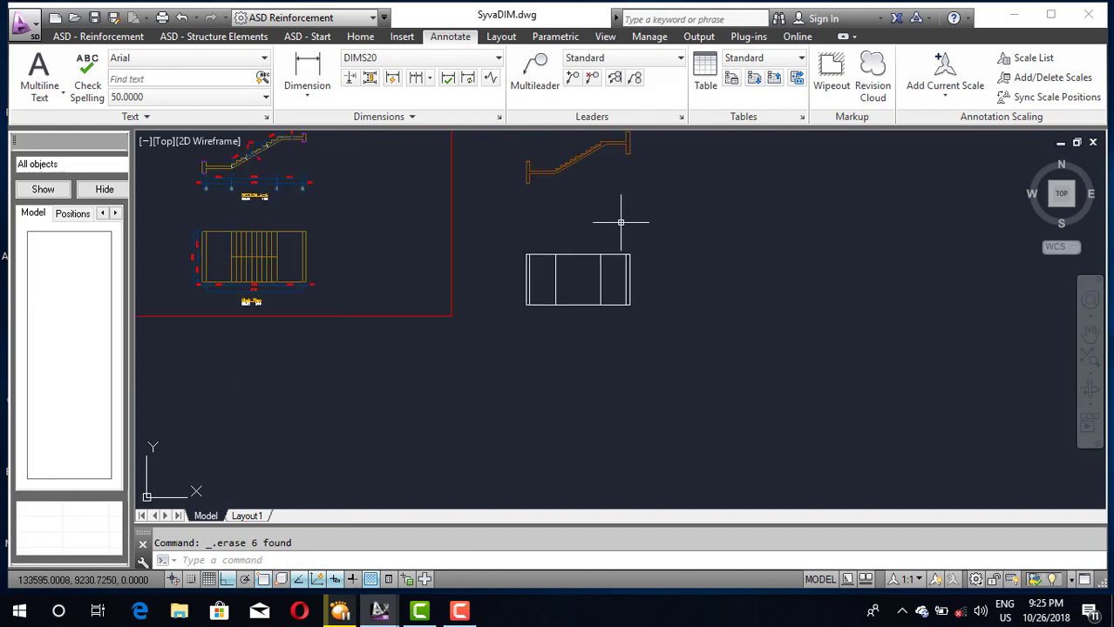
scroll(568, 272, up, 4)
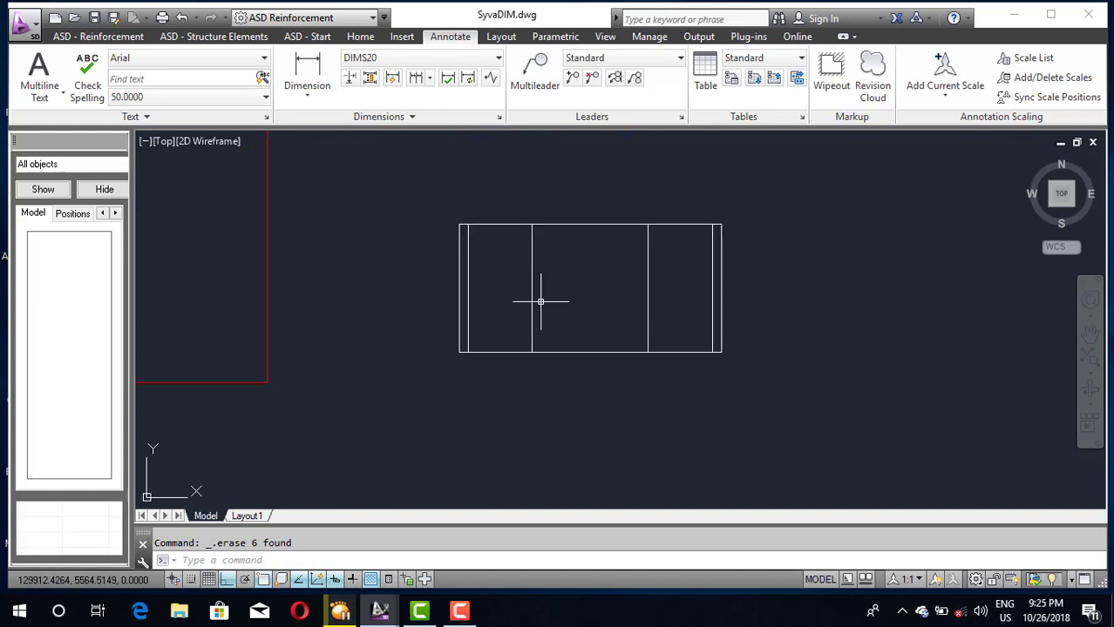
Draw a horizontal line splitting the plan's middle panel at mid-height
text(l)
key(Return)
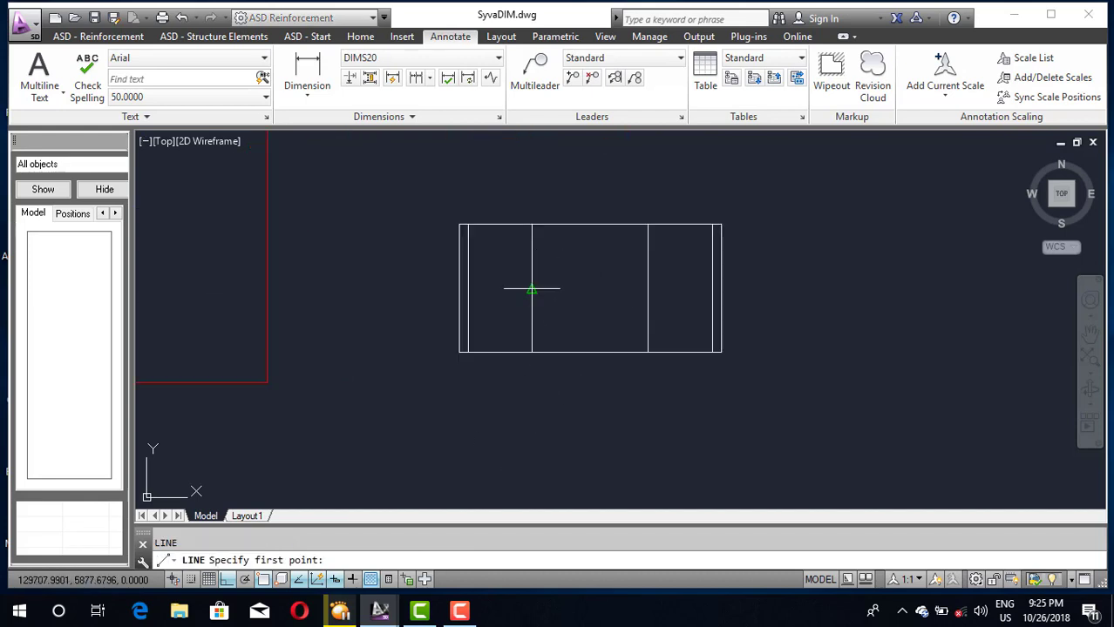
click(533, 289)
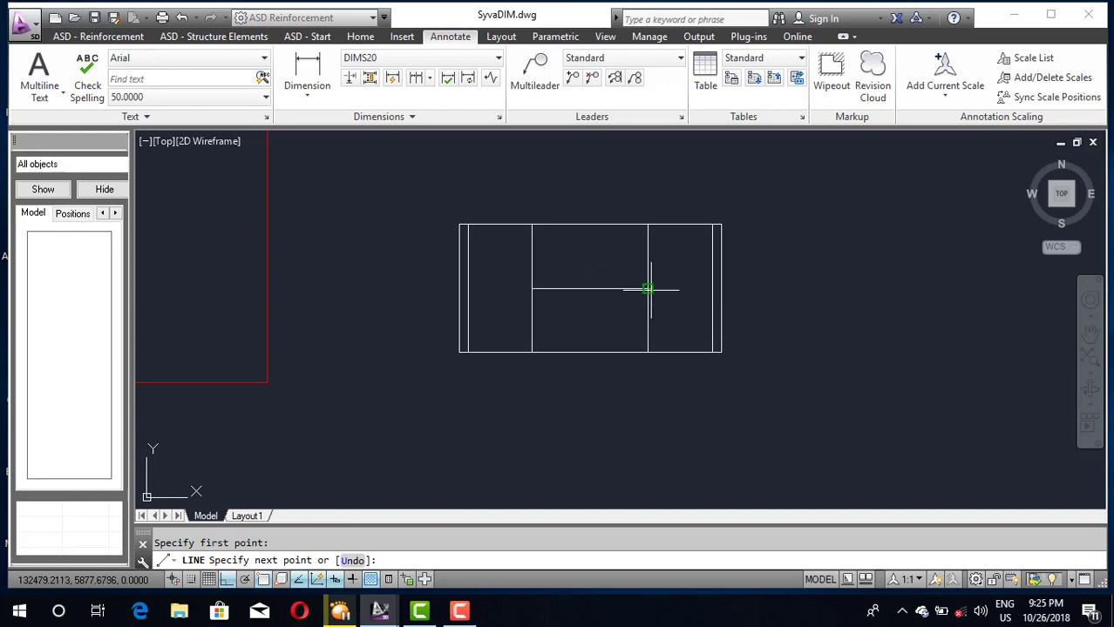
key(Escape)
scroll(668, 288, down, 6)
scroll(682, 215, up, 2)
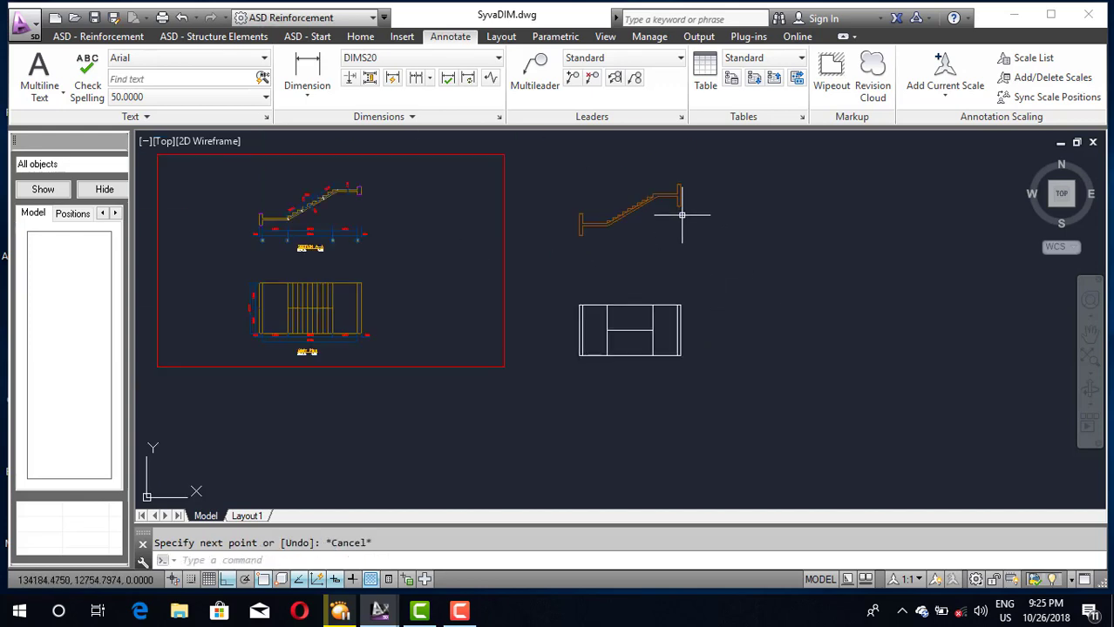
scroll(647, 232, up, 2)
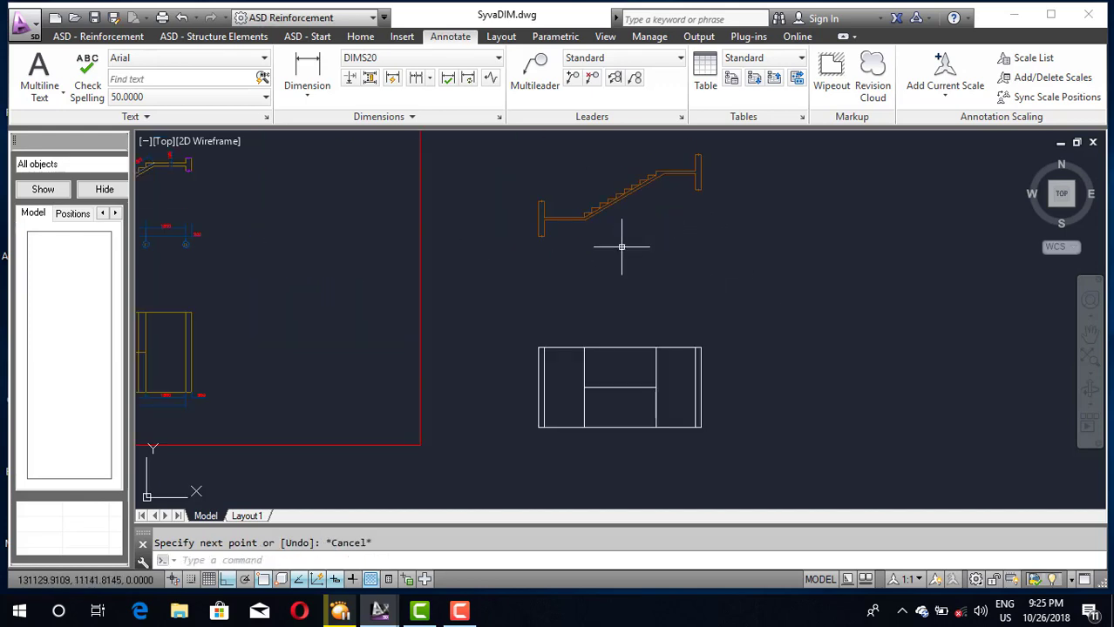
Place vertical construction lines at the stair section's bottom corner and first two step corners
text(xl)
key(Return)
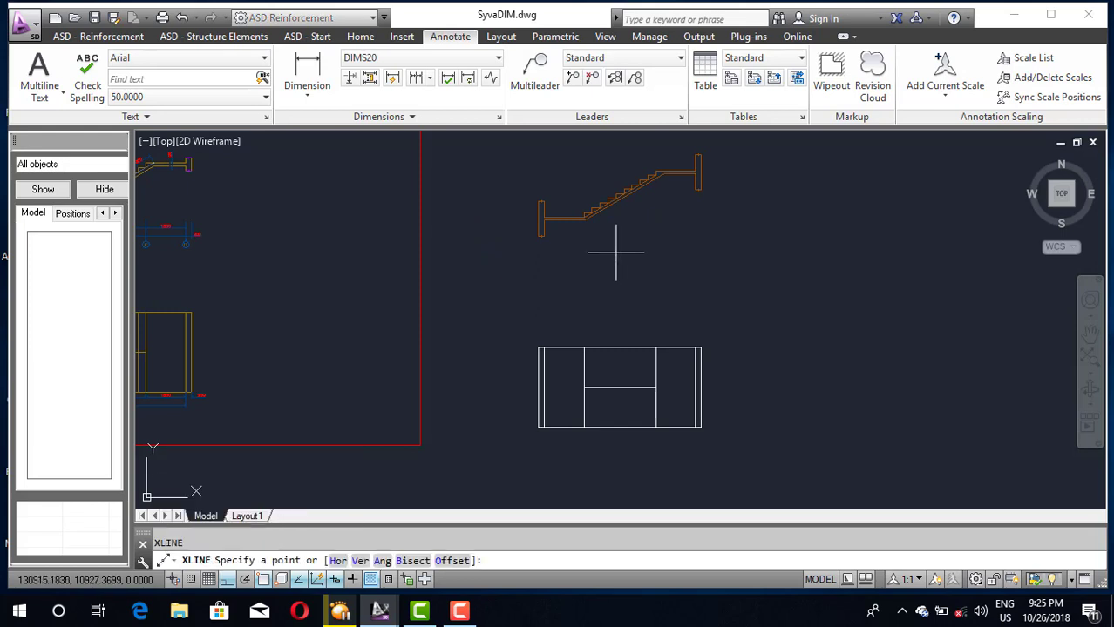
key(Return)
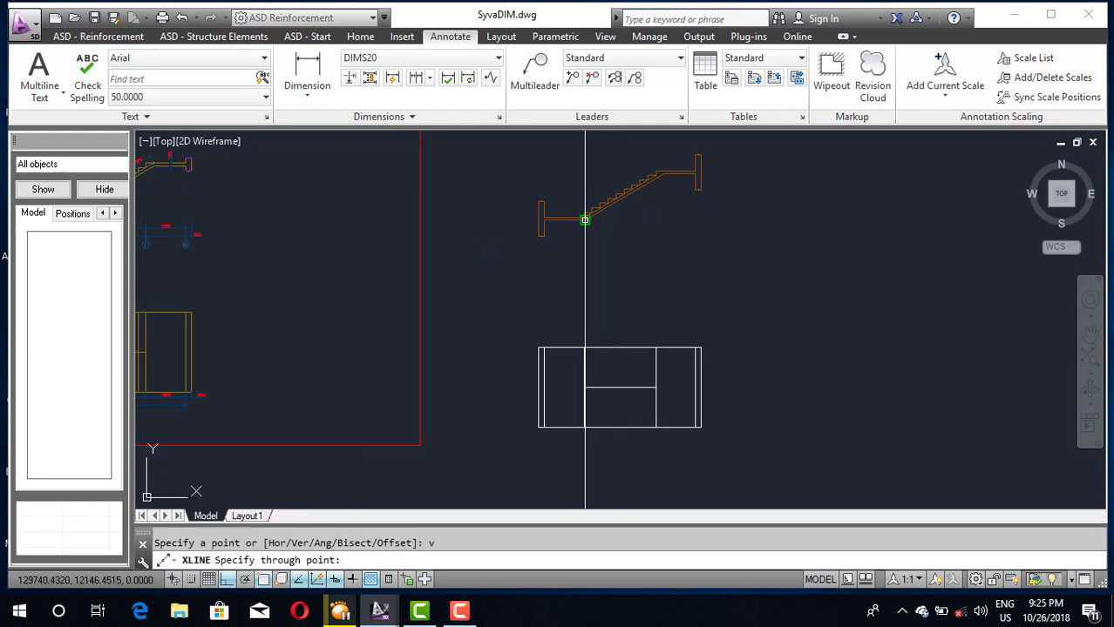
scroll(592, 216, up, 2)
scroll(567, 209, up, 2)
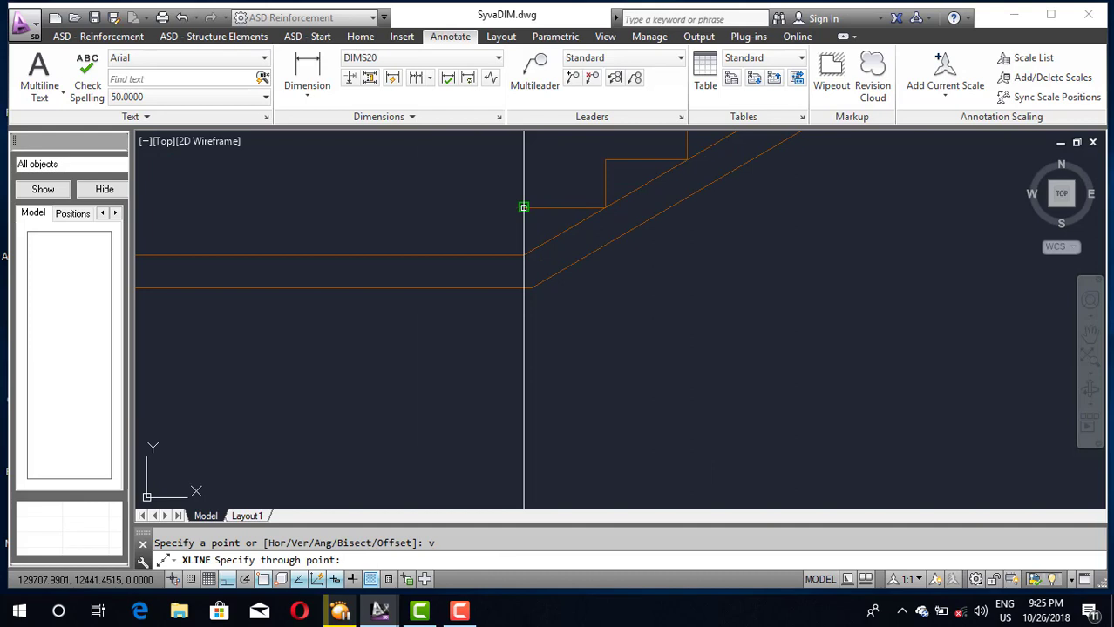
click(523, 207)
scroll(603, 162, down, 2)
scroll(534, 249, up, 1)
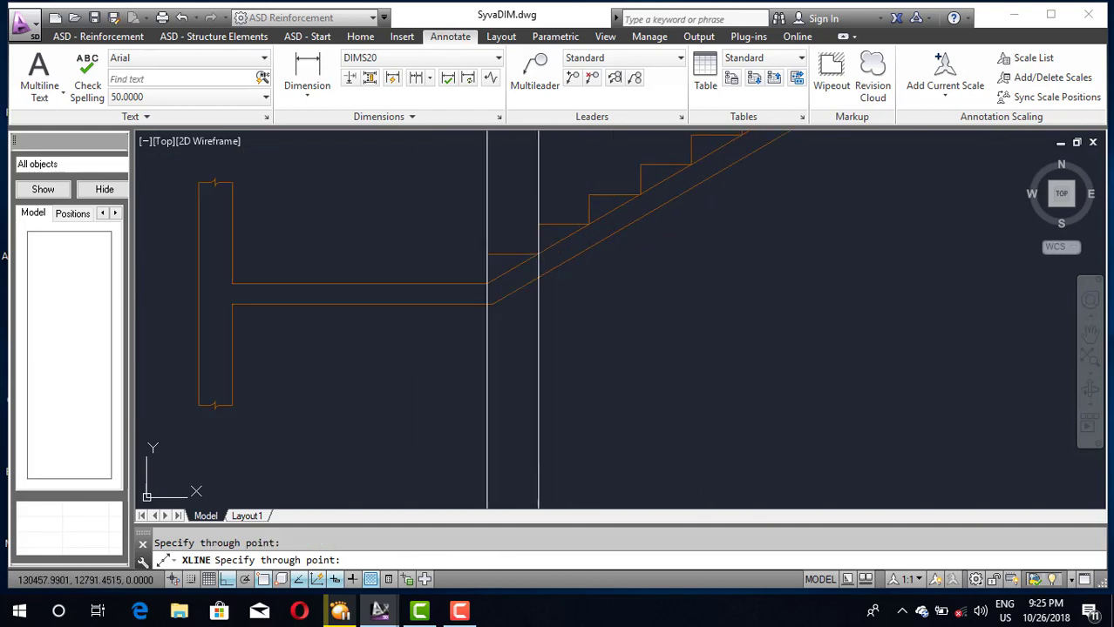
click(589, 195)
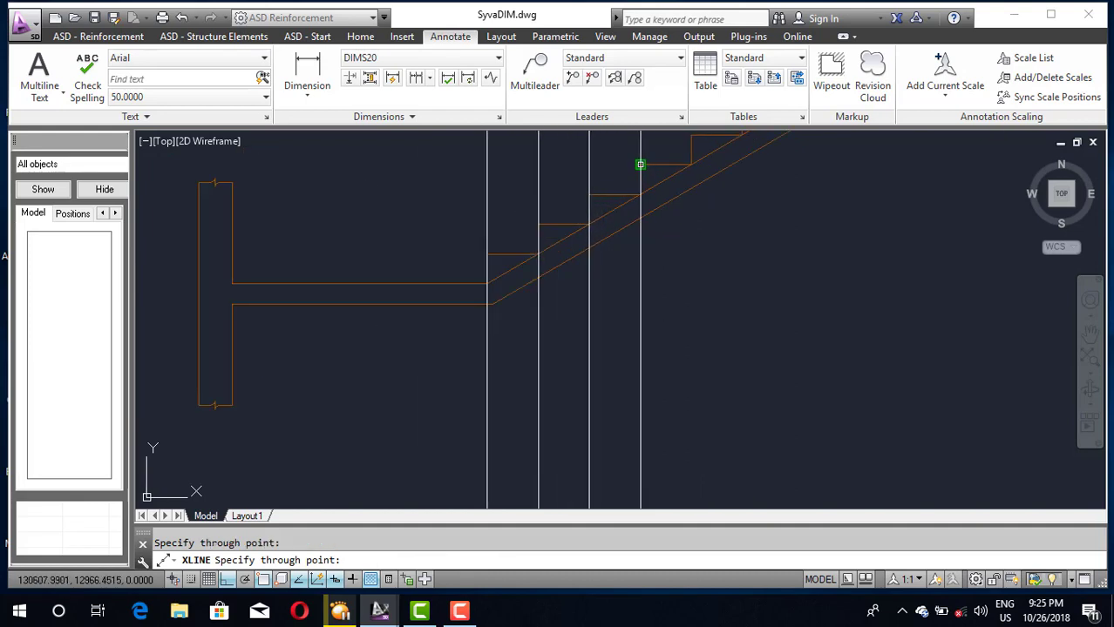
click(640, 163)
Add vertical construction lines at the remaining five step corners up to the top
scroll(627, 218, down, 1)
scroll(594, 277, up, 1)
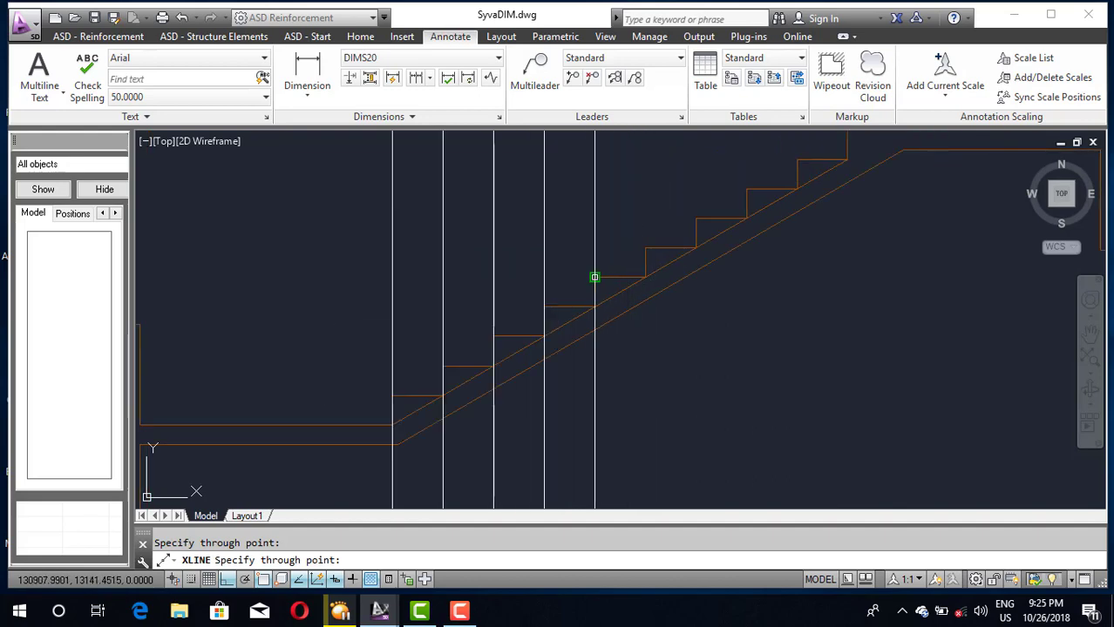
click(594, 277)
click(644, 248)
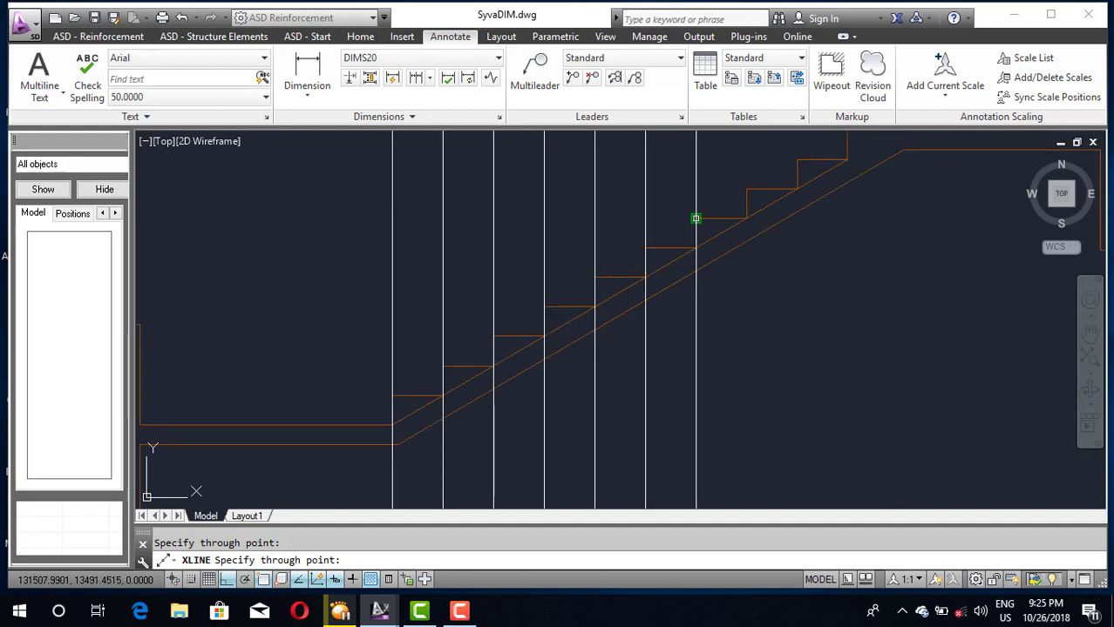
click(696, 218)
click(746, 189)
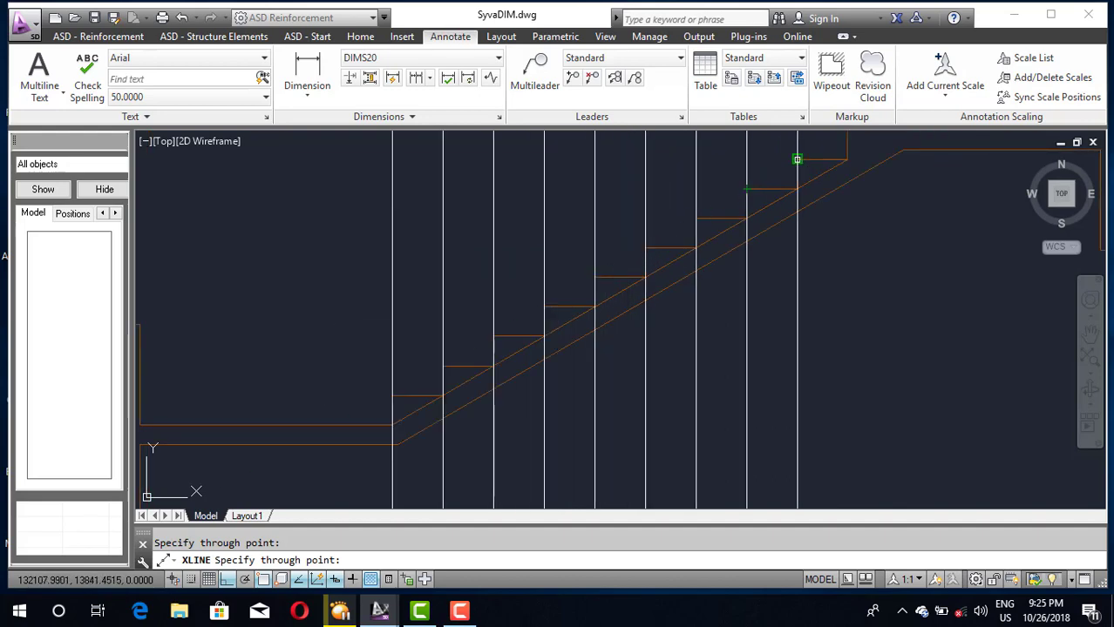
click(797, 159)
scroll(784, 174, down, 3)
scroll(721, 244, down, 2)
scroll(749, 227, down, 3)
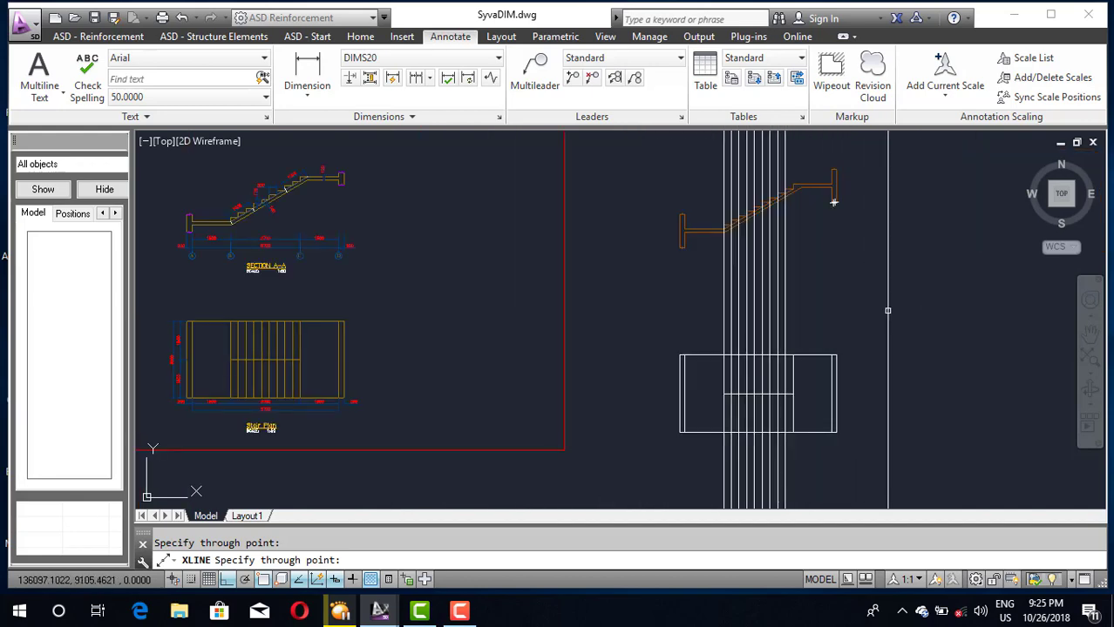
key(Escape)
scroll(764, 321, up, 2)
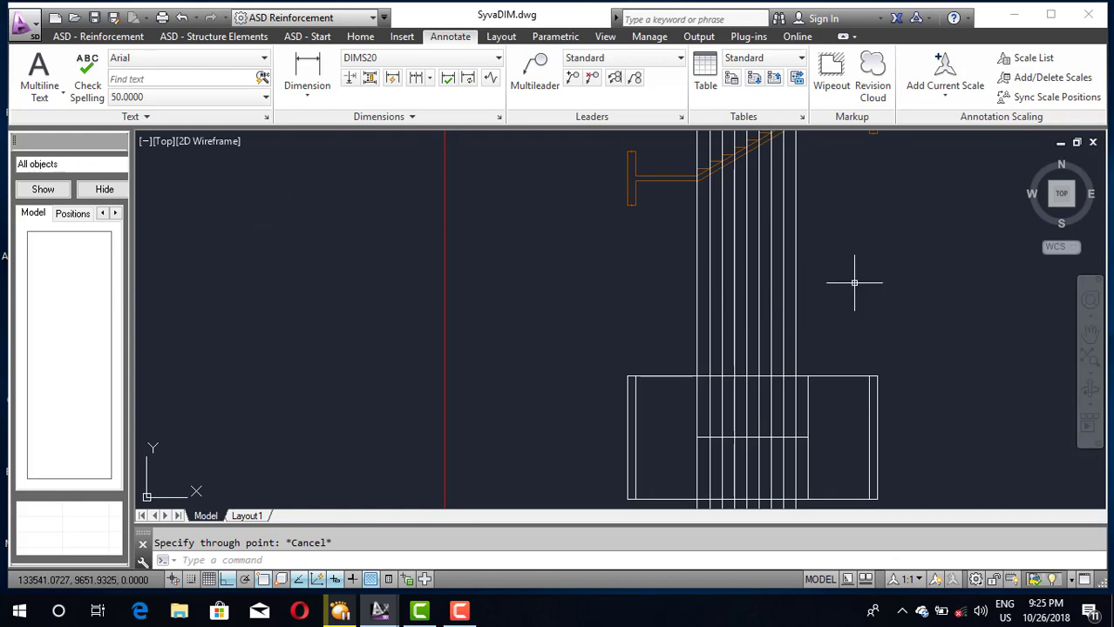
Trim the riser construction lines outside the stair plan, above and below it
text(tr)
key(Return)
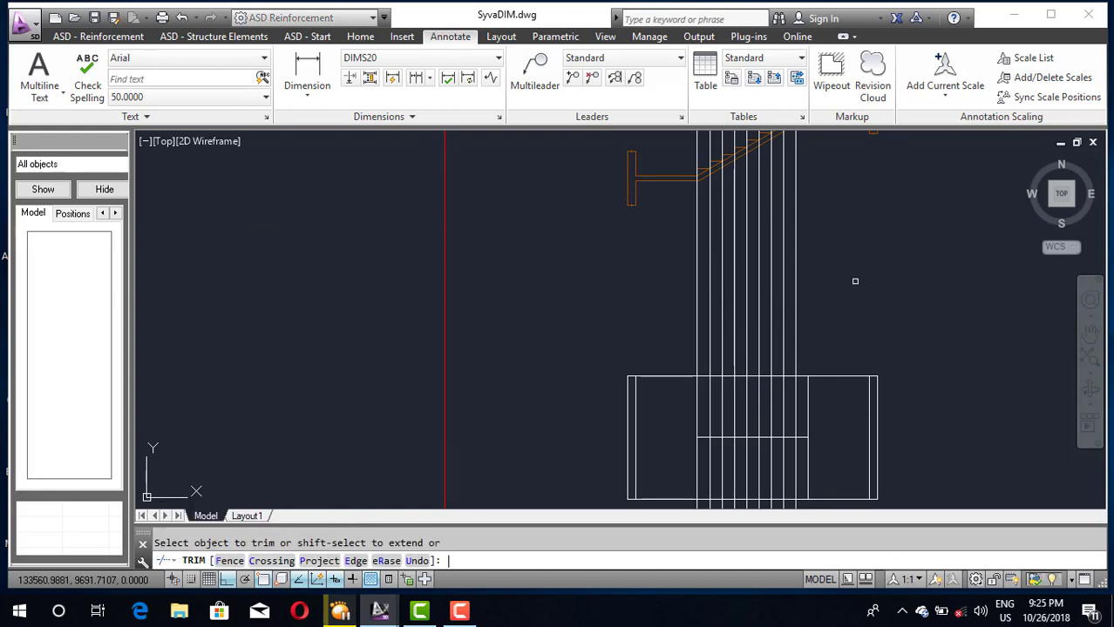
click(862, 274)
click(641, 257)
scroll(723, 305, down, 4)
click(733, 307)
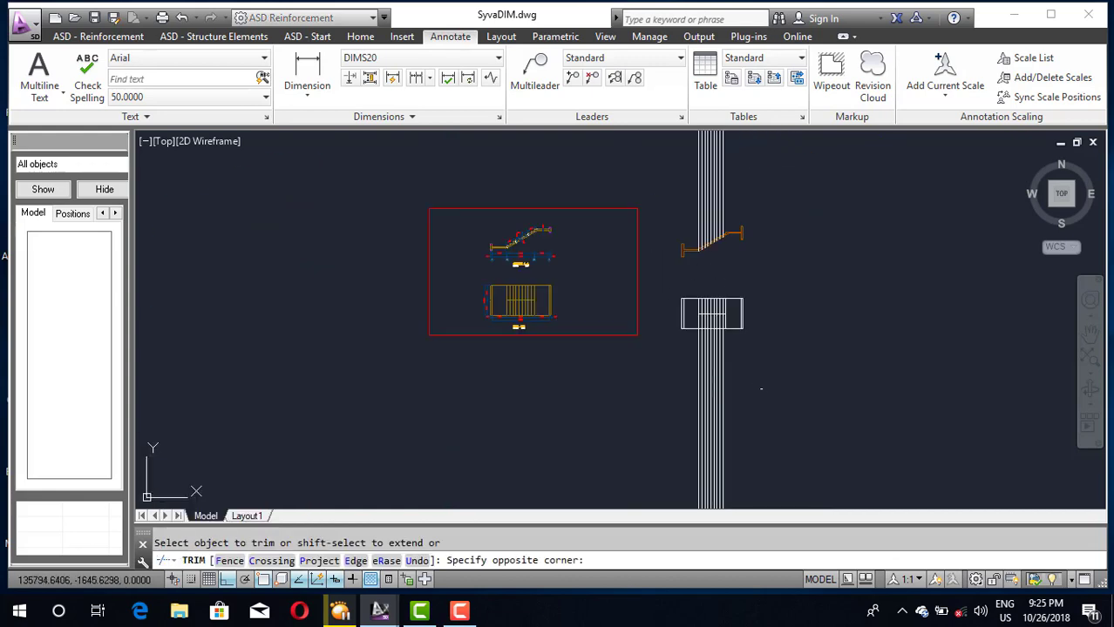
click(627, 391)
key(Escape)
Erase the remaining construction lines running through the stair section
scroll(753, 274, up, 3)
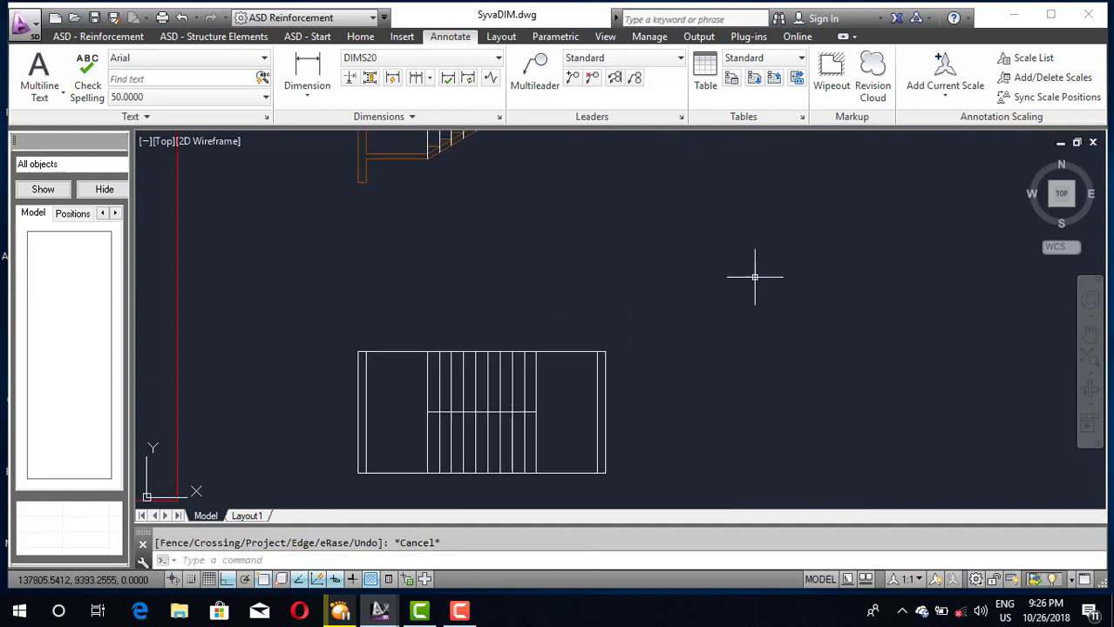
scroll(736, 219, down, 2)
scroll(671, 204, up, 2)
click(672, 206)
click(518, 241)
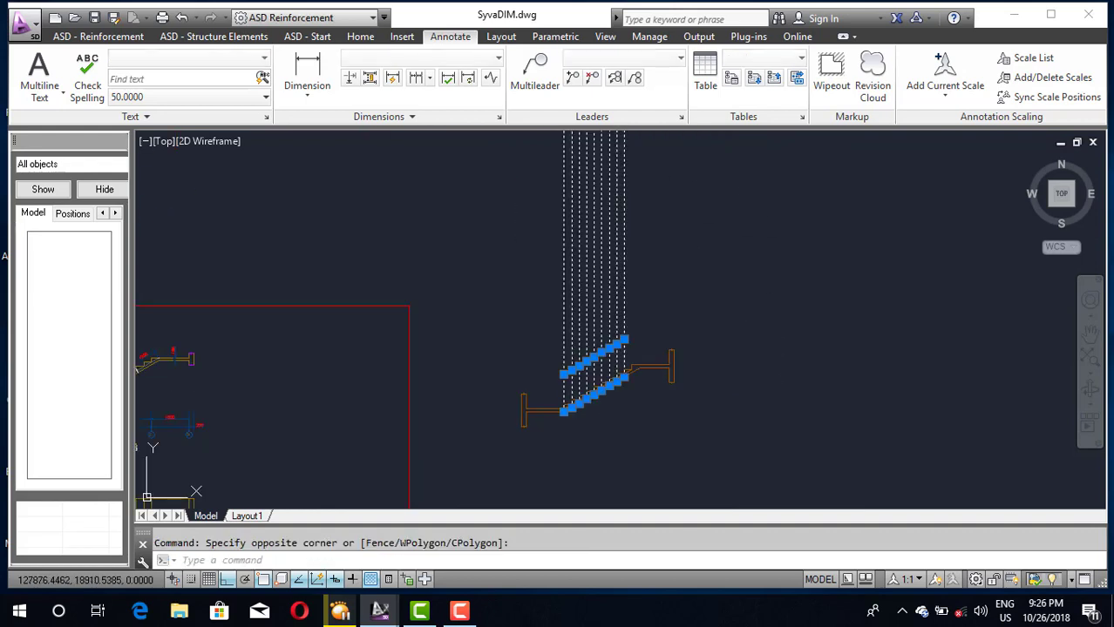
key(Delete)
scroll(555, 239, down, 2)
scroll(597, 357, up, 3)
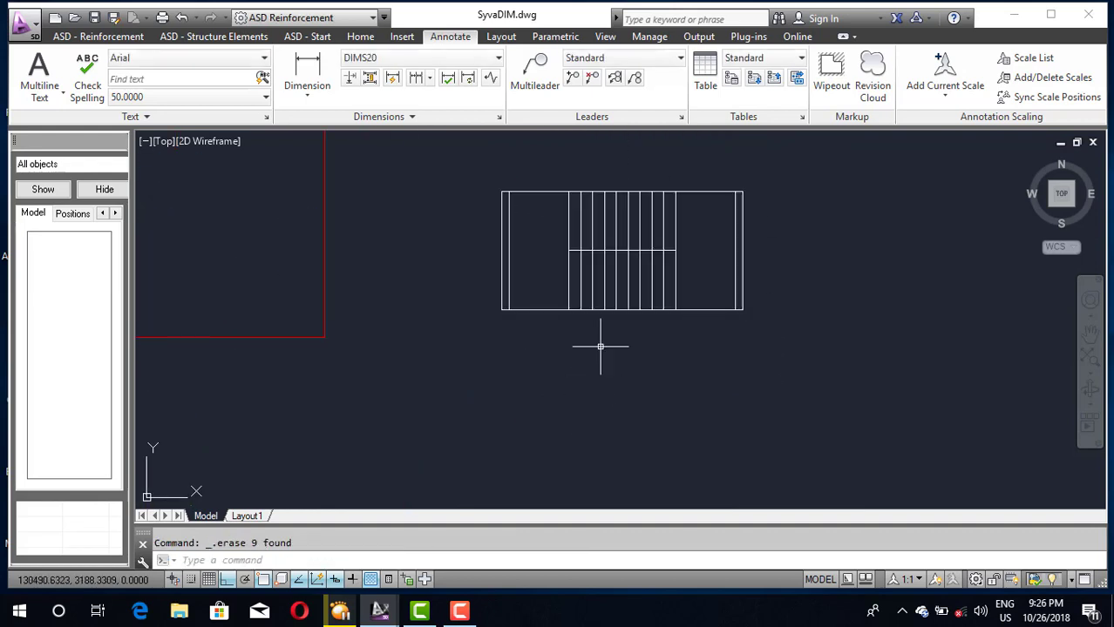
scroll(614, 261, up, 2)
scroll(614, 261, down, 1)
scroll(623, 279, down, 2)
scroll(629, 301, up, 2)
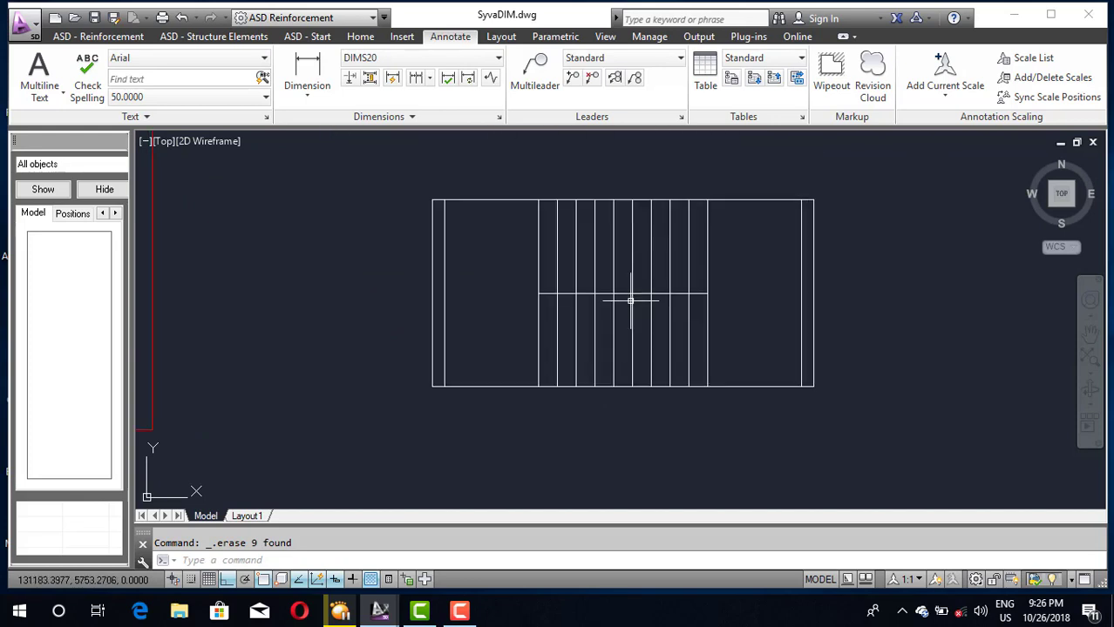
scroll(631, 301, down, 5)
scroll(631, 301, down, 2)
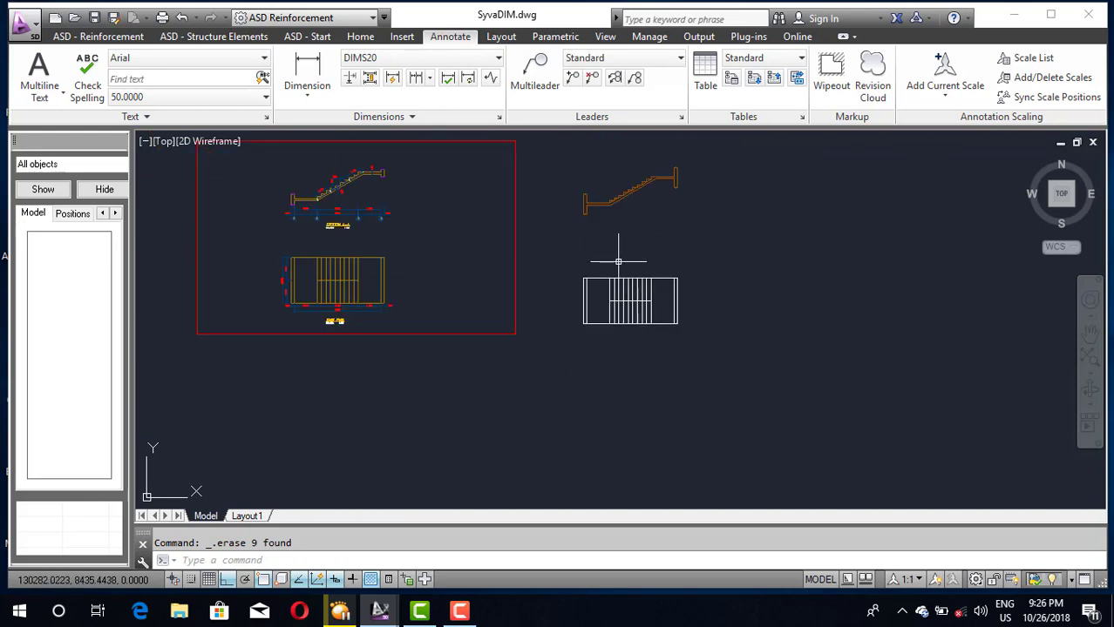
Use MATCHPROP to give the copied stair plan the orange section's properties
text(ma)
key(Return)
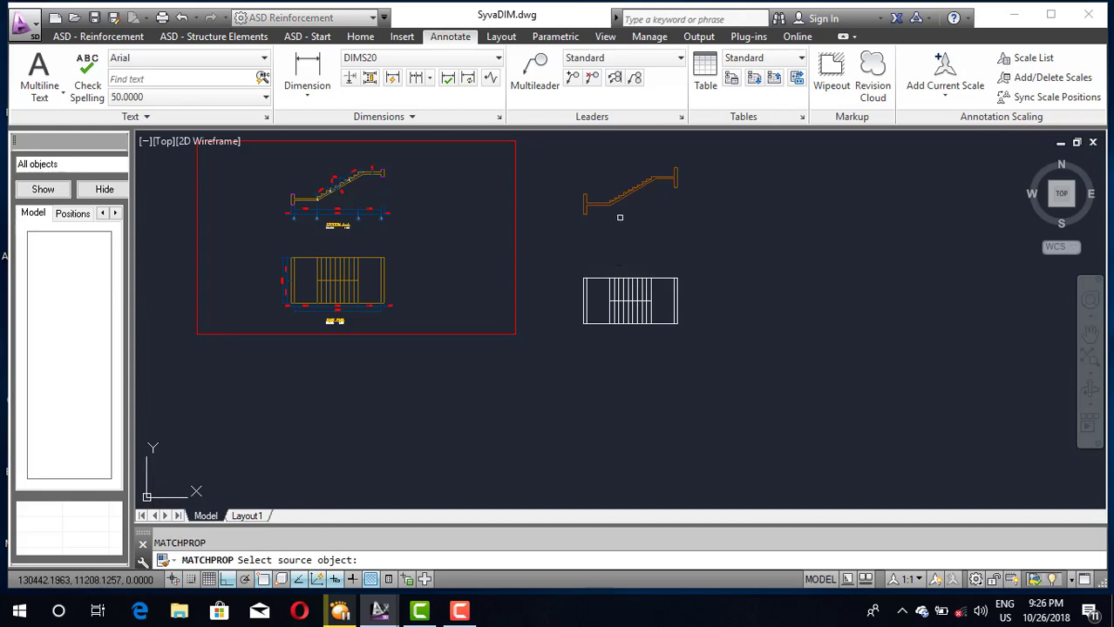
click(606, 205)
click(548, 244)
click(777, 389)
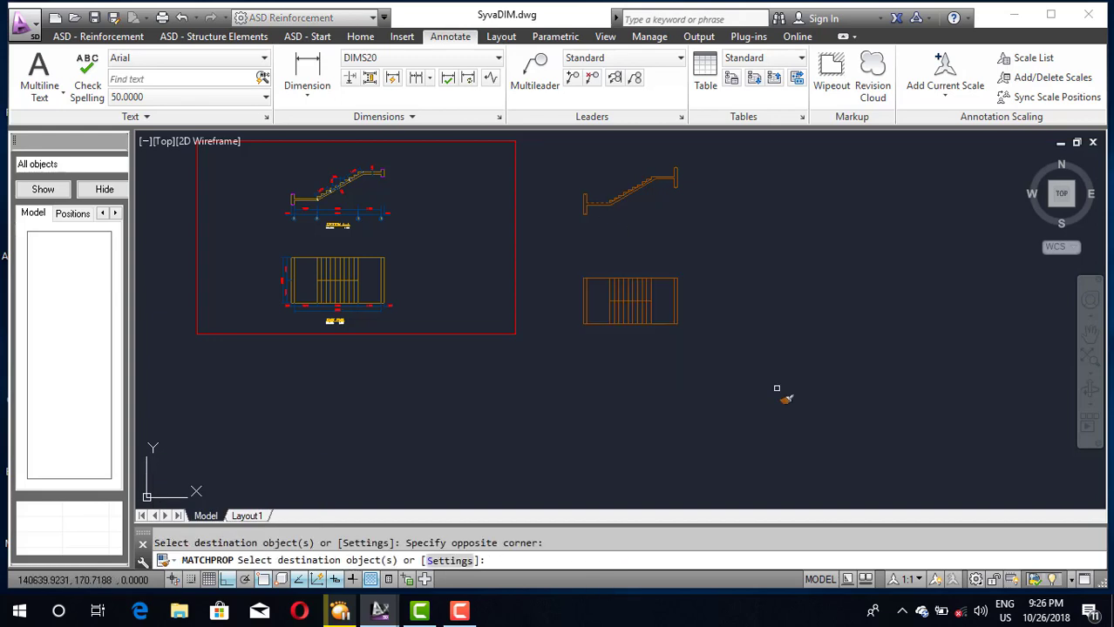
key(Escape)
scroll(625, 244, up, 5)
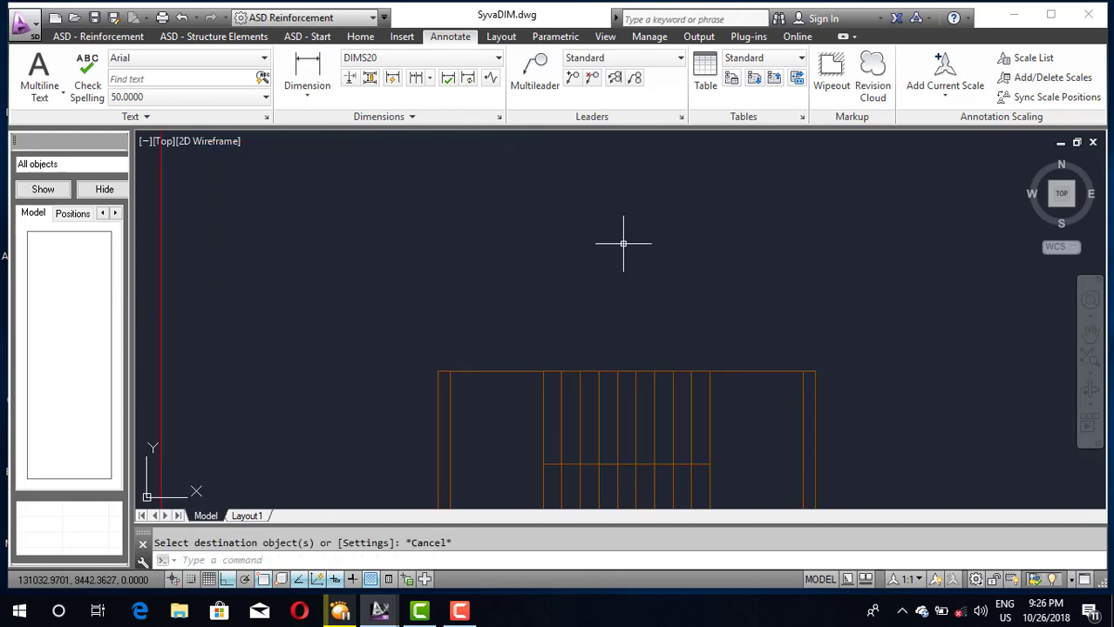
scroll(554, 293, down, 5)
Reselect the copied stair plan, cancel the move, and zoom back to the section
click(667, 271)
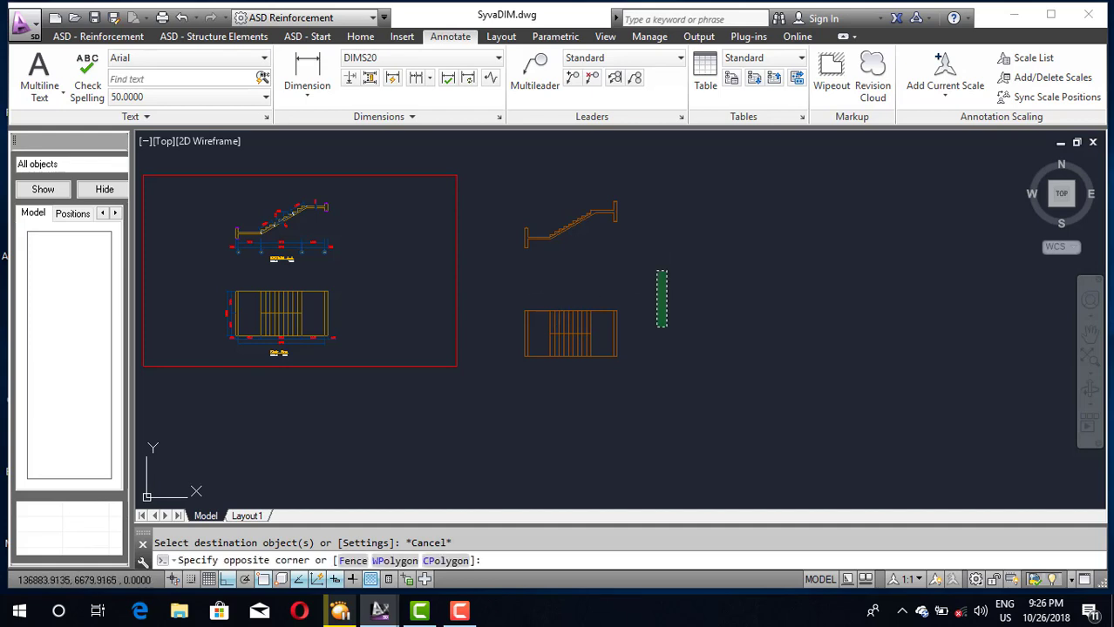
click(479, 404)
text(m)
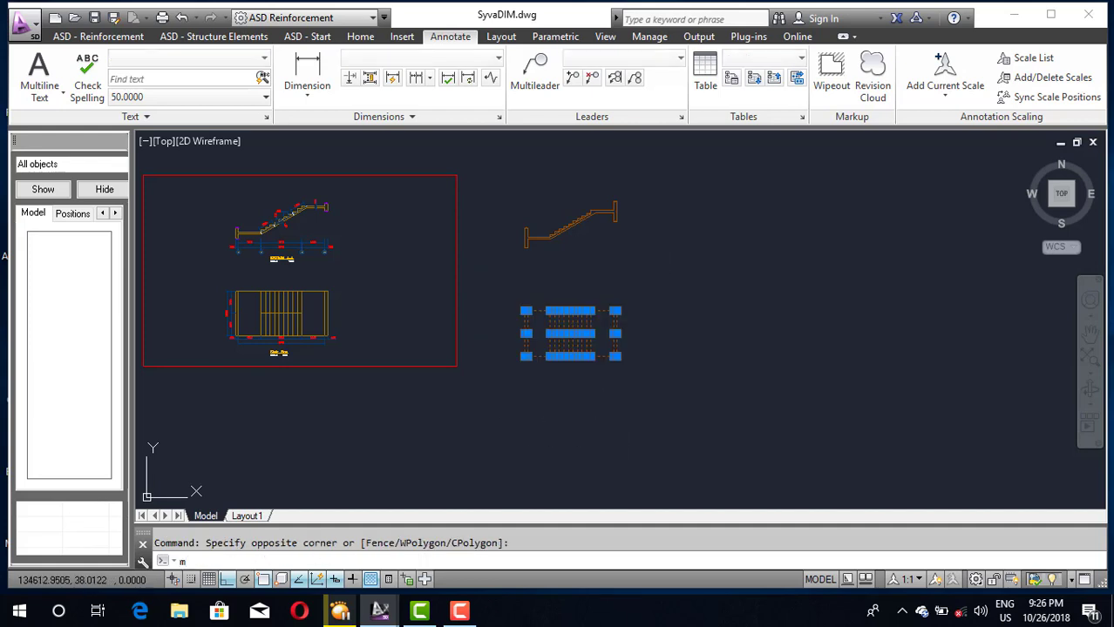
key(Return)
key(Escape)
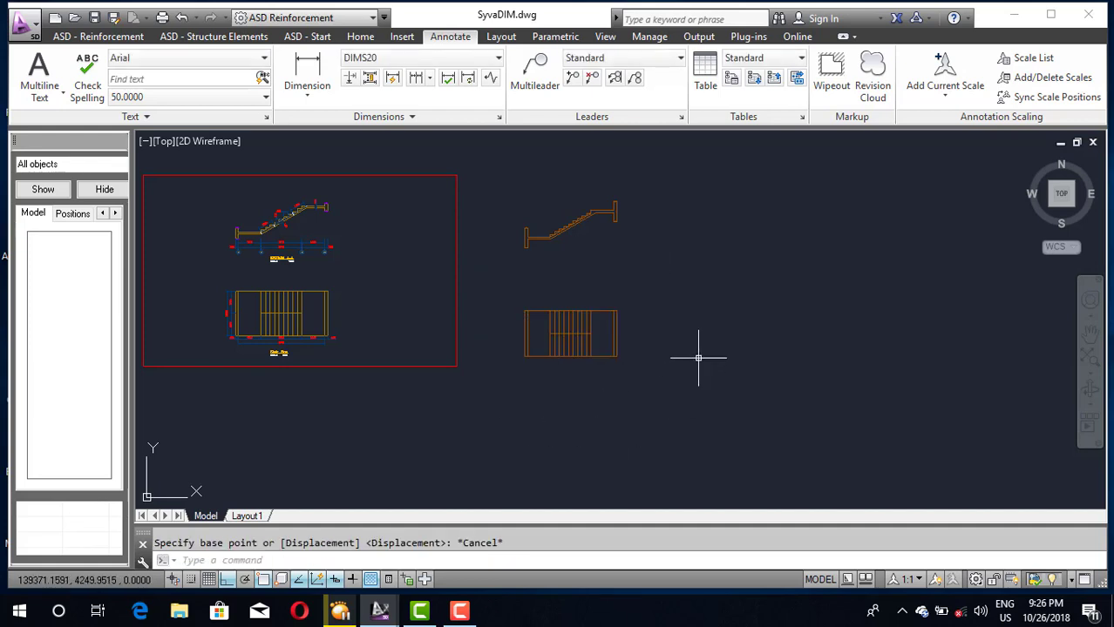
scroll(548, 341, up, 4)
scroll(591, 345, down, 4)
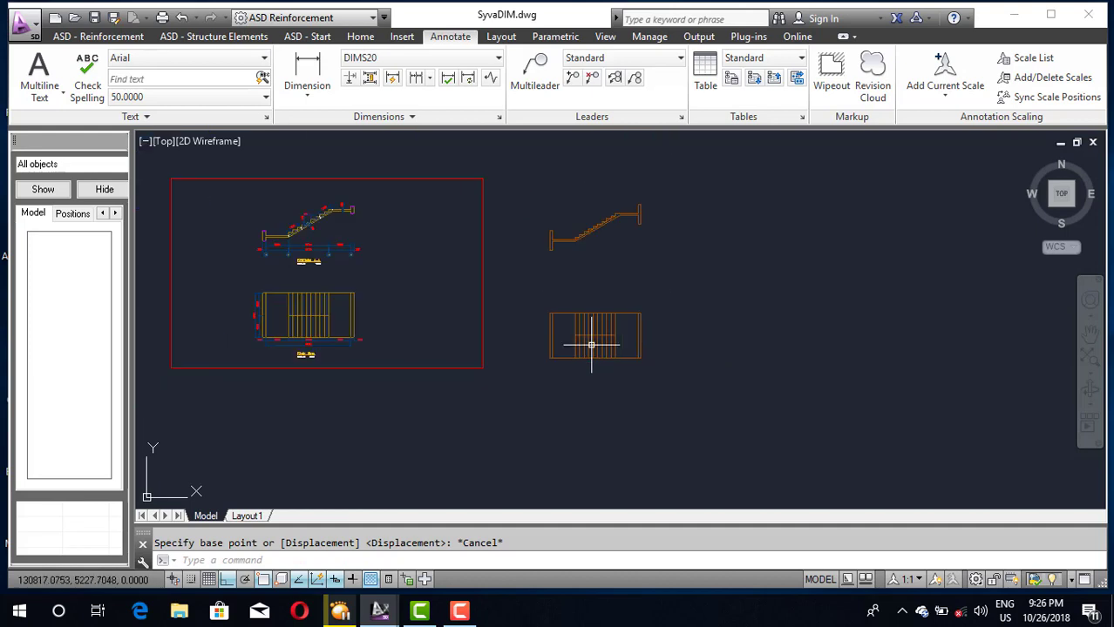
scroll(540, 239, up, 2)
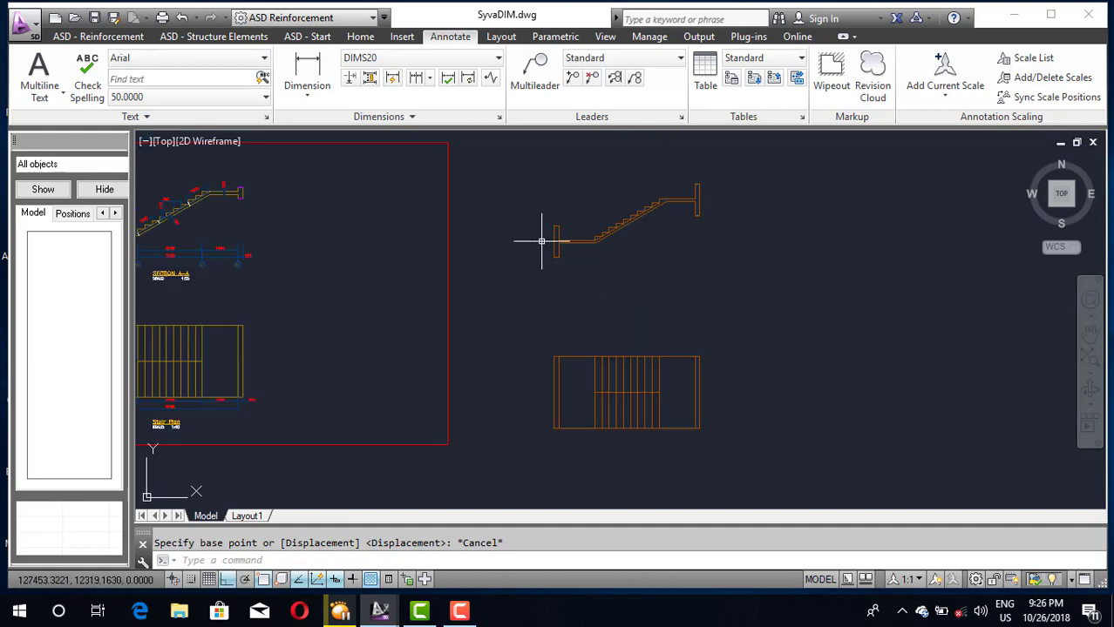
scroll(542, 262, up, 2)
scroll(542, 312, up, 1)
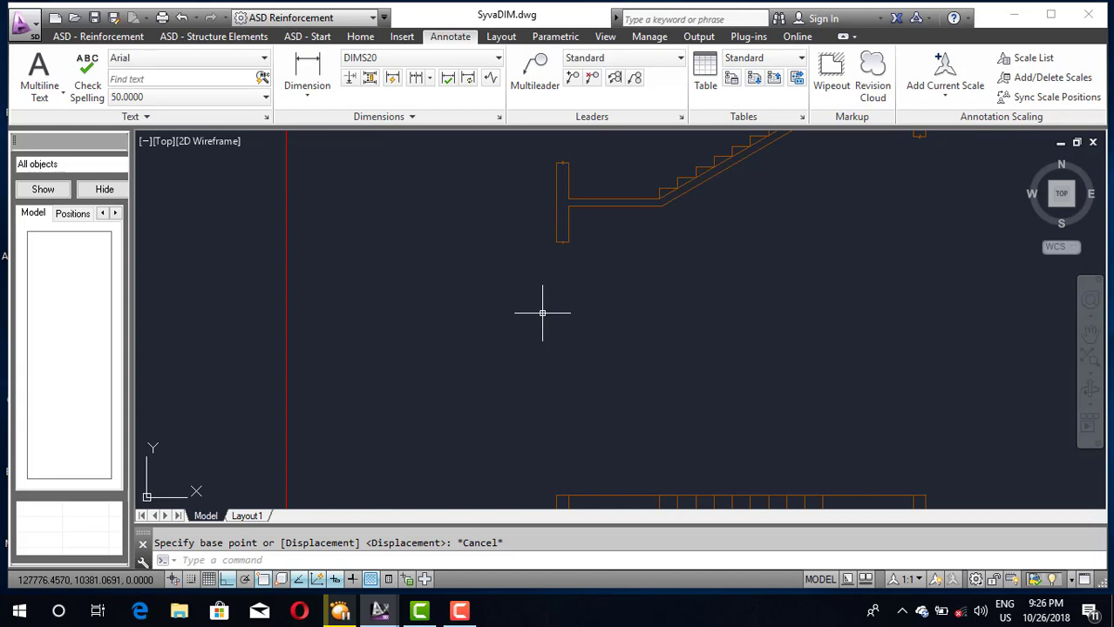
Add a 200 linear dimension between the first two stair corners, placed below the stair
text(dli)
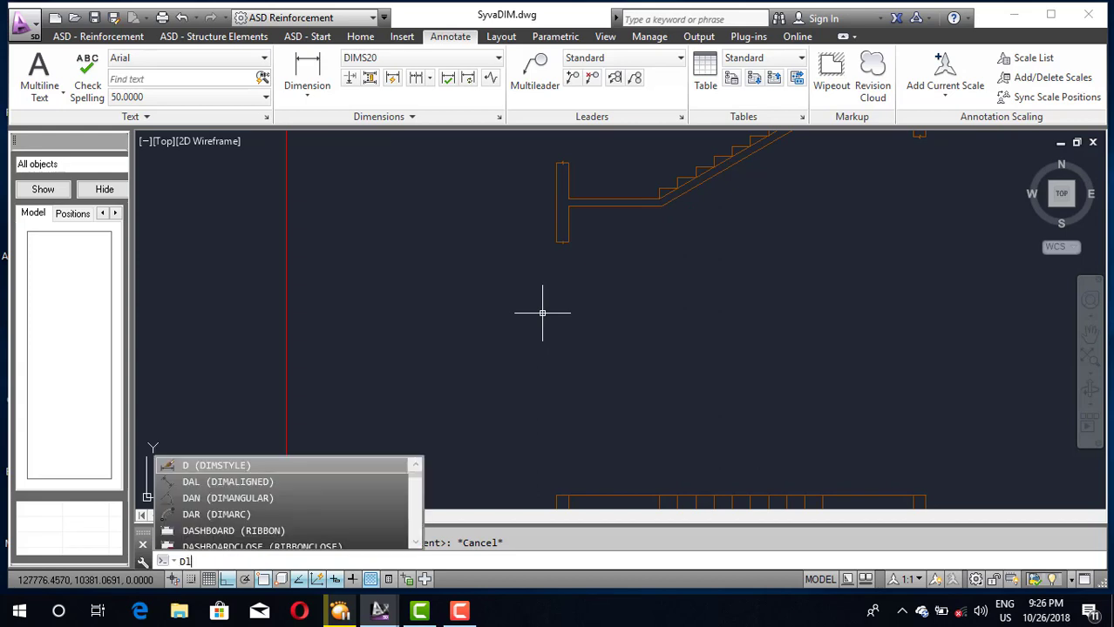
key(Return)
scroll(575, 249, up, 2)
scroll(536, 243, up, 2)
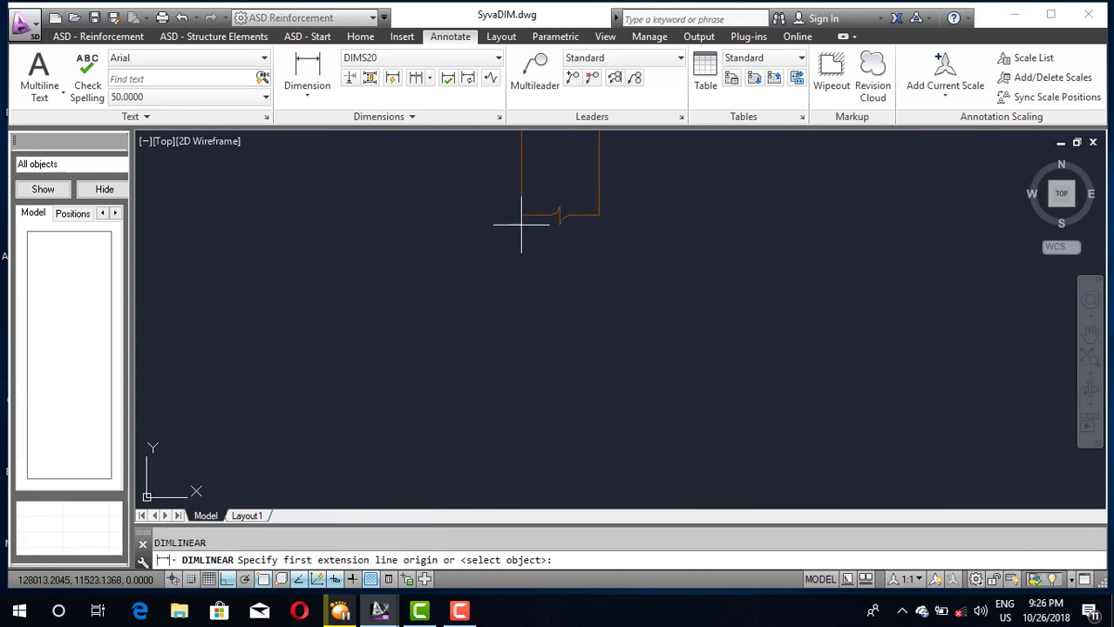
click(521, 214)
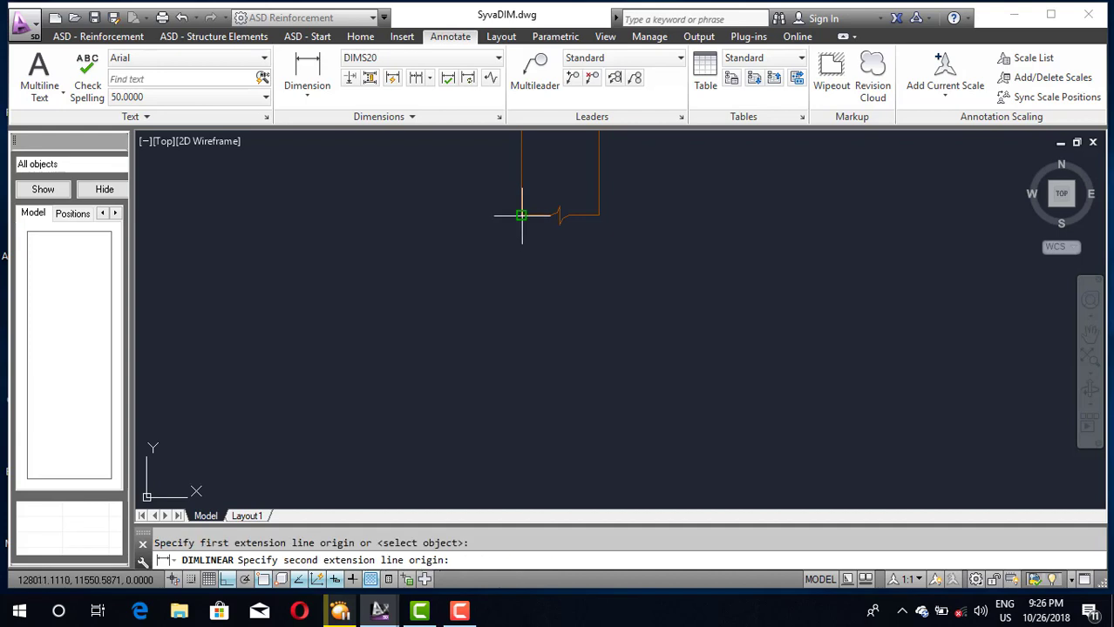
click(599, 215)
scroll(593, 332, down, 2)
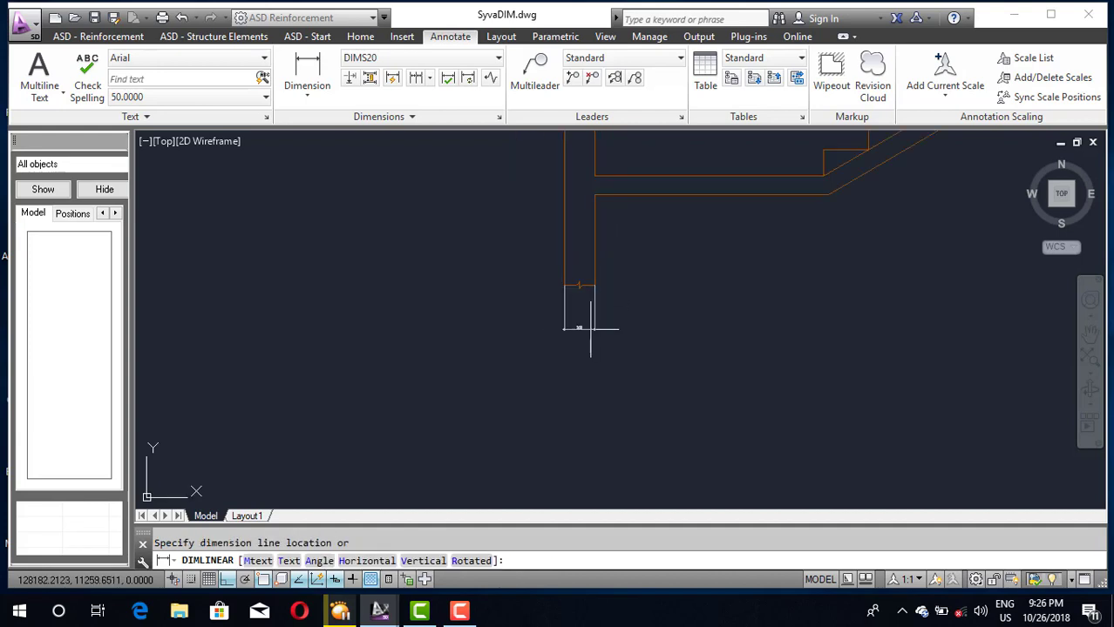
click(590, 342)
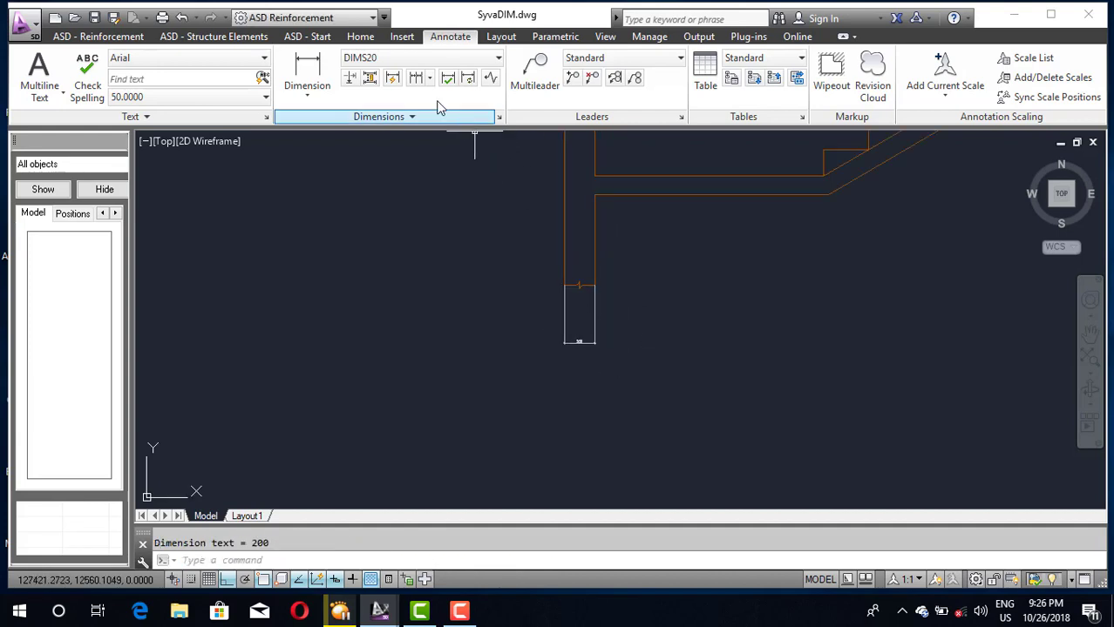
Continue the chain along the base to the flight's foot and beyond, adding the 1500 and 2700 spans
click(416, 77)
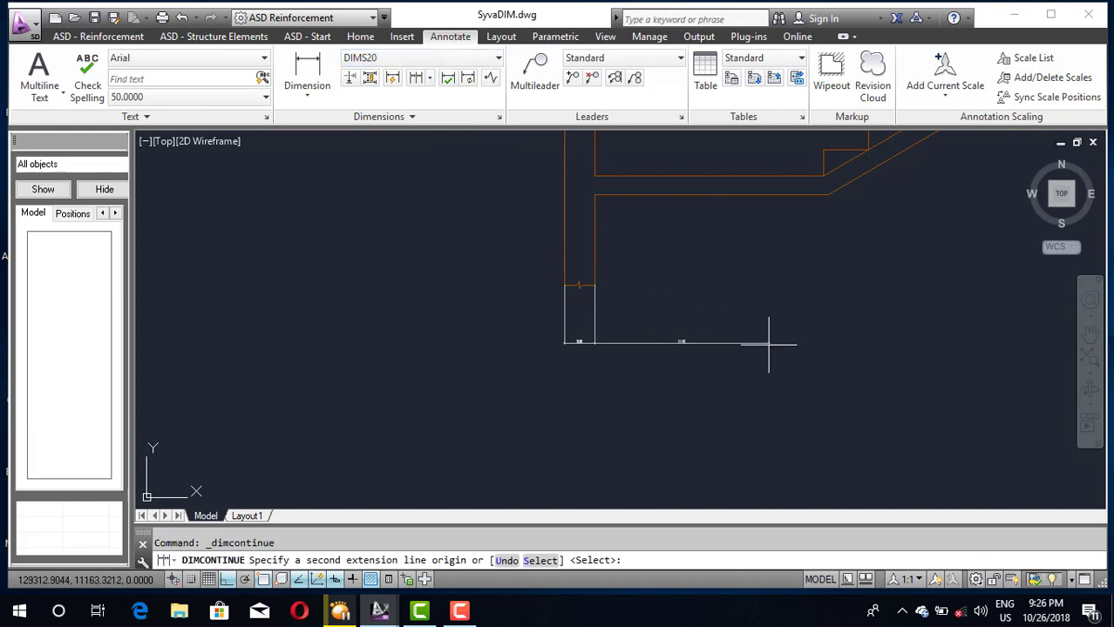
scroll(775, 334, down, 1)
scroll(786, 338, down, 1)
scroll(785, 337, up, 2)
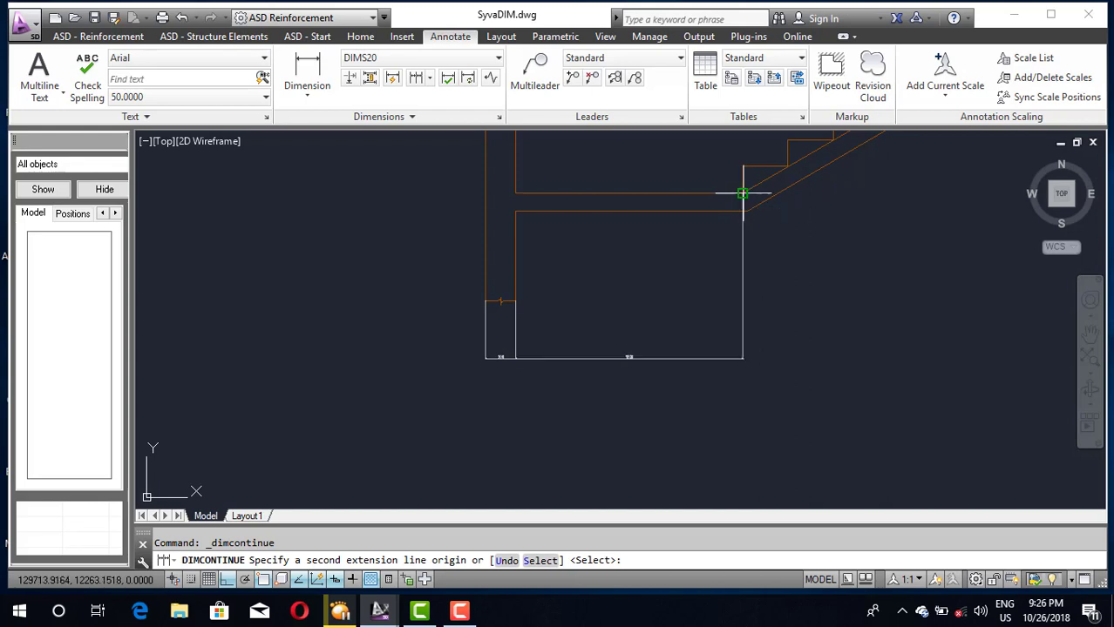
click(741, 192)
scroll(875, 311, down, 2)
scroll(835, 299, up, 1)
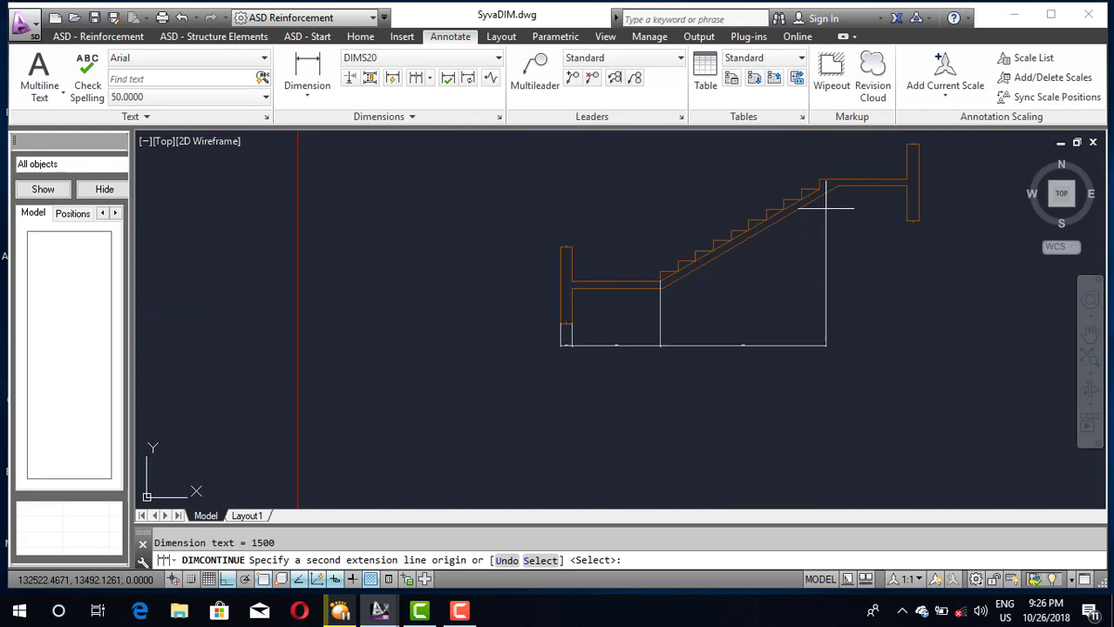
scroll(837, 190, up, 2)
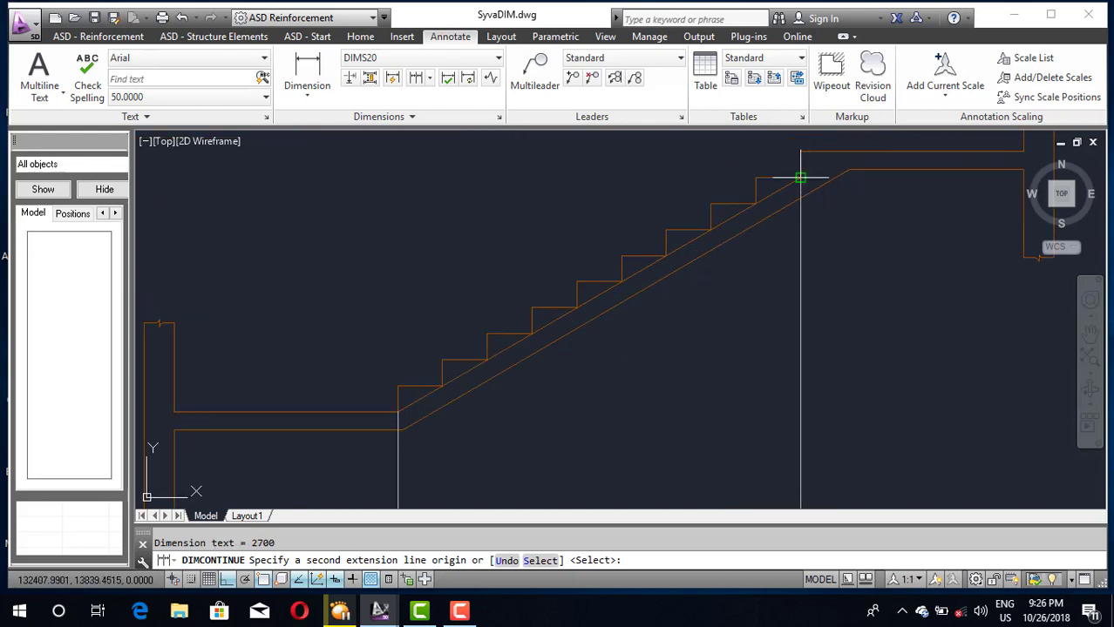
scroll(800, 177, down, 2)
scroll(857, 224, up, 2)
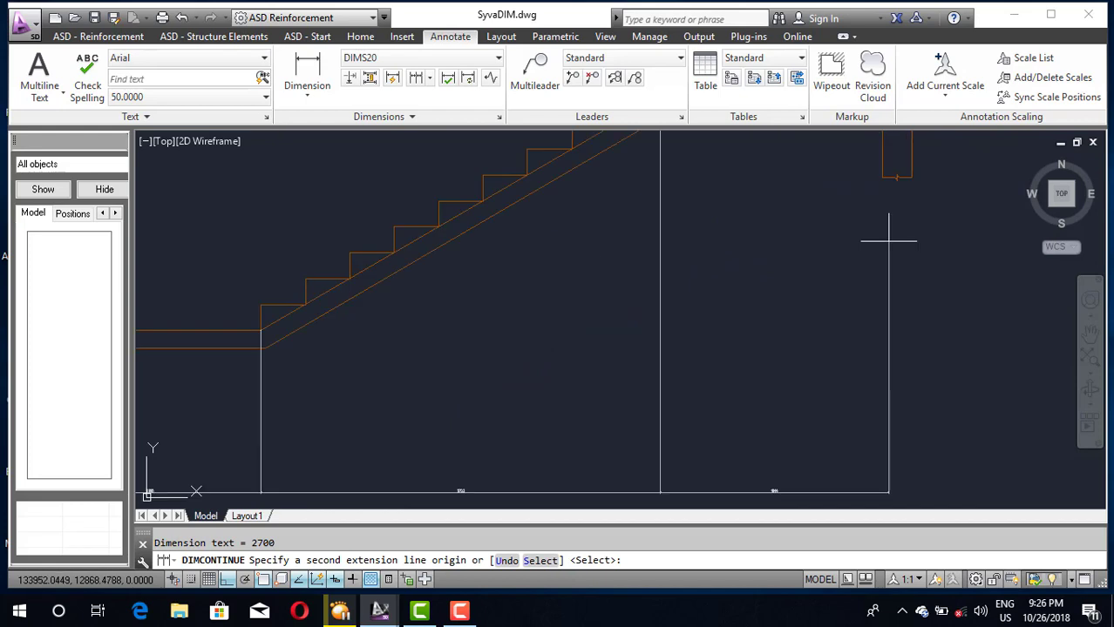
click(882, 177)
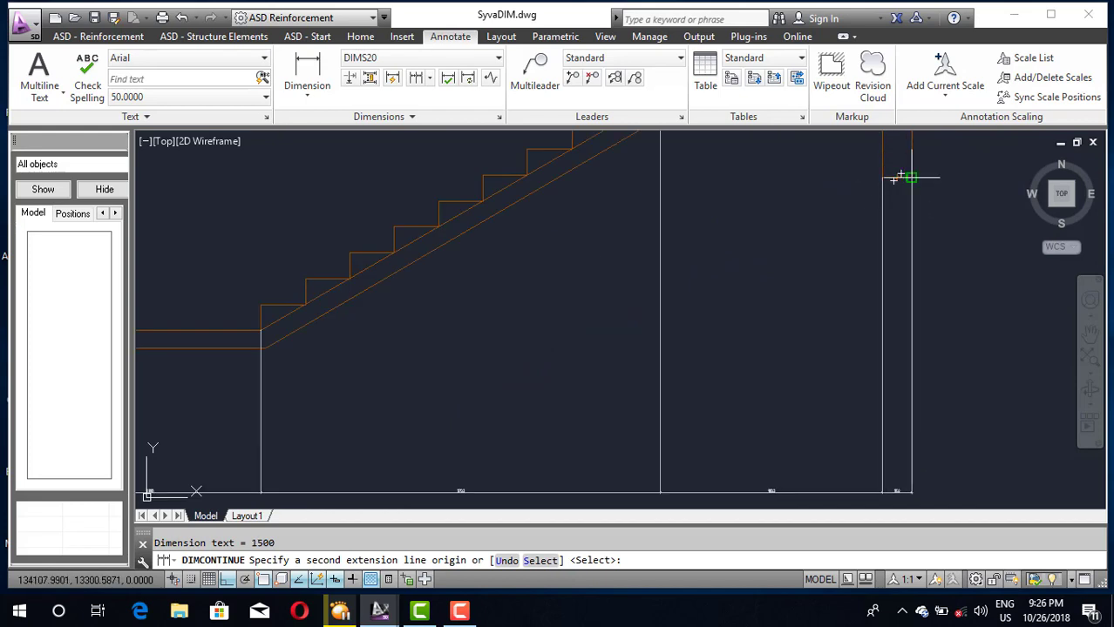
key(Escape)
scroll(645, 318, down, 2)
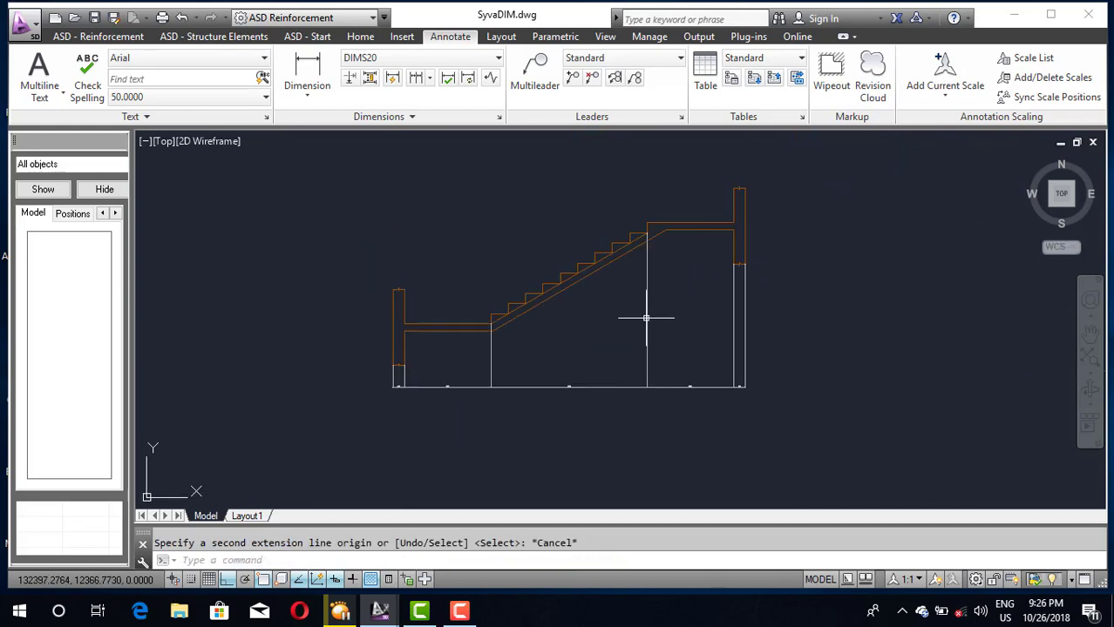
scroll(582, 390, up, 1)
scroll(551, 368, up, 1)
scroll(584, 361, down, 2)
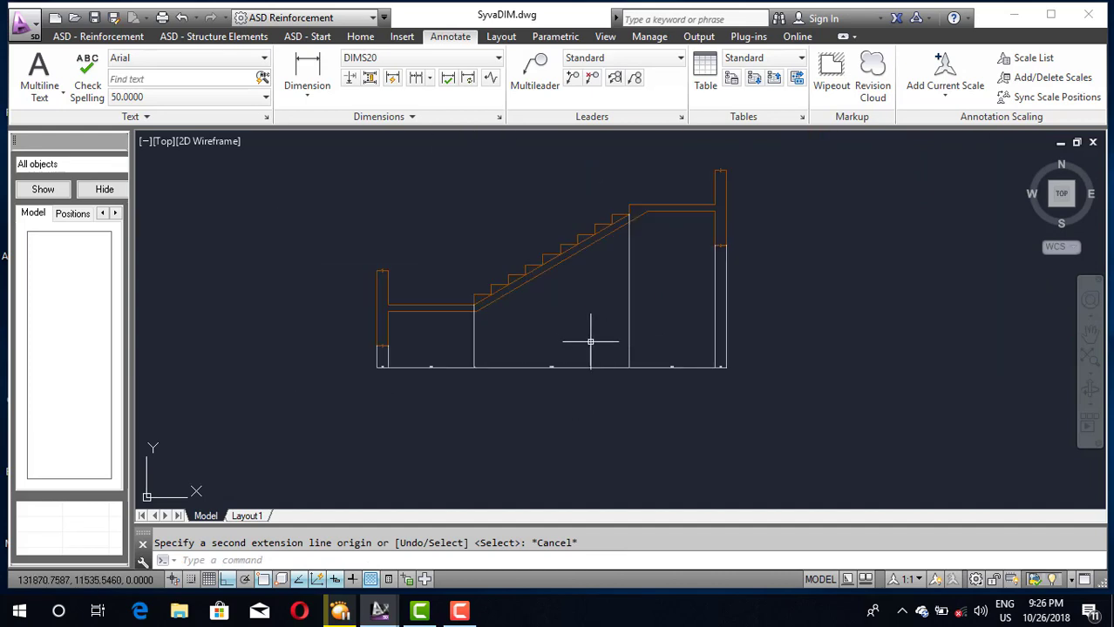
scroll(545, 366, up, 1)
scroll(547, 371, up, 2)
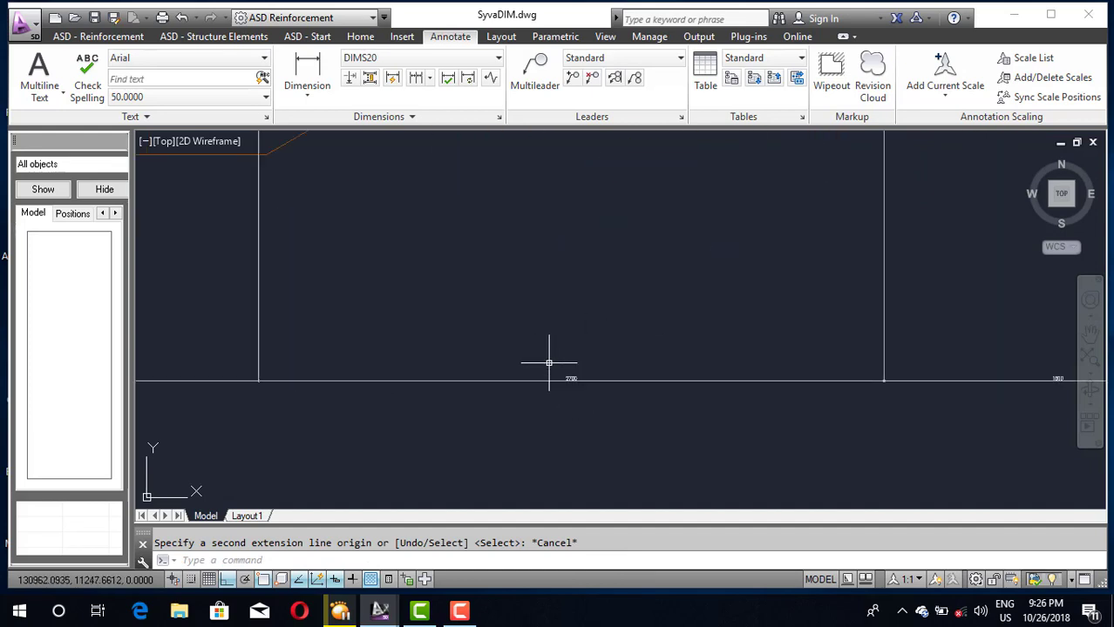
scroll(575, 368, down, 3)
scroll(705, 265, down, 1)
scroll(698, 257, up, 1)
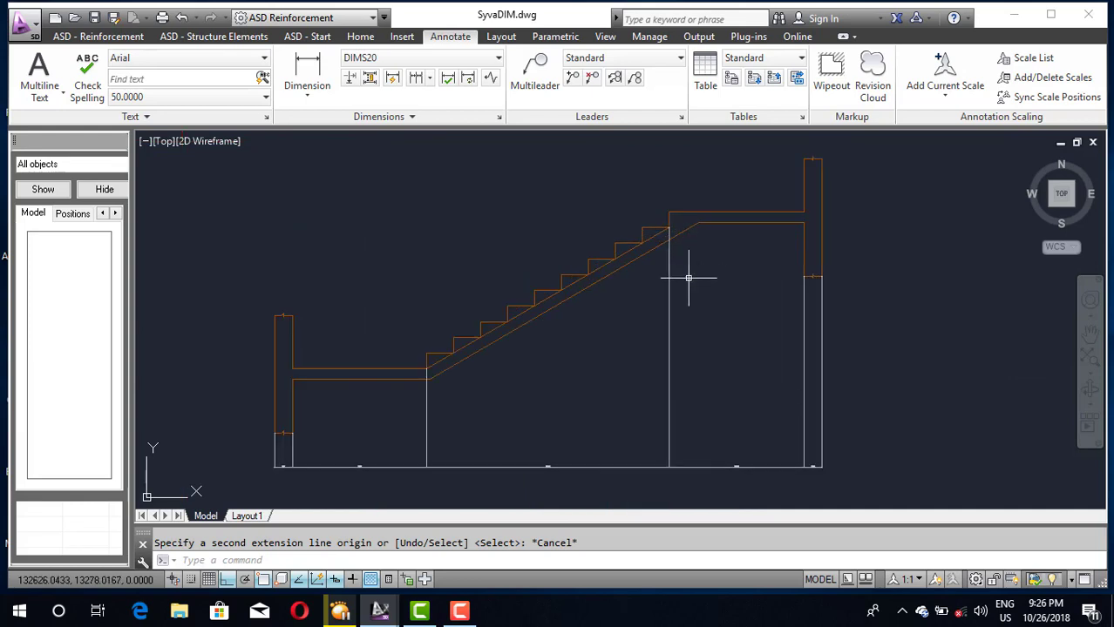
Stretch the extension-line grips at the flight's top down to just above the dimension row
click(669, 287)
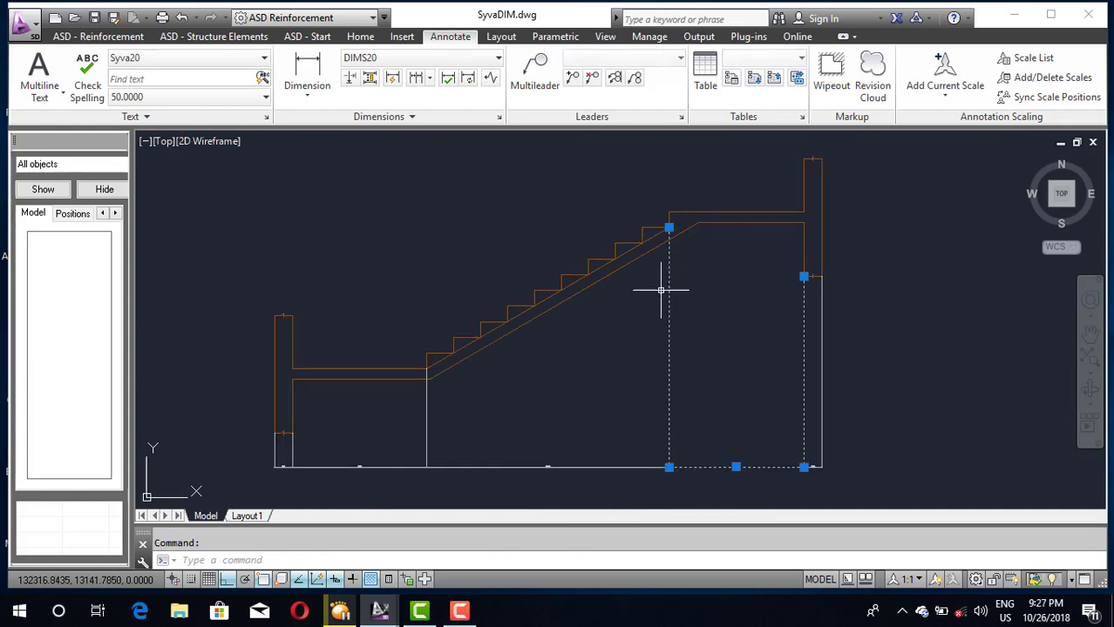
click(668, 227)
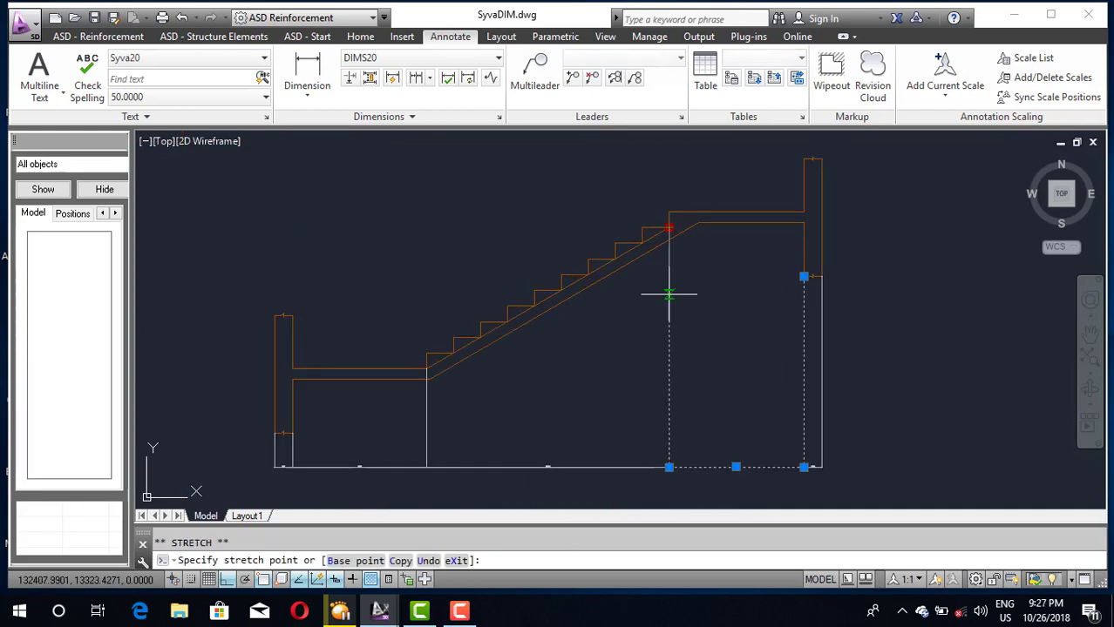
click(669, 415)
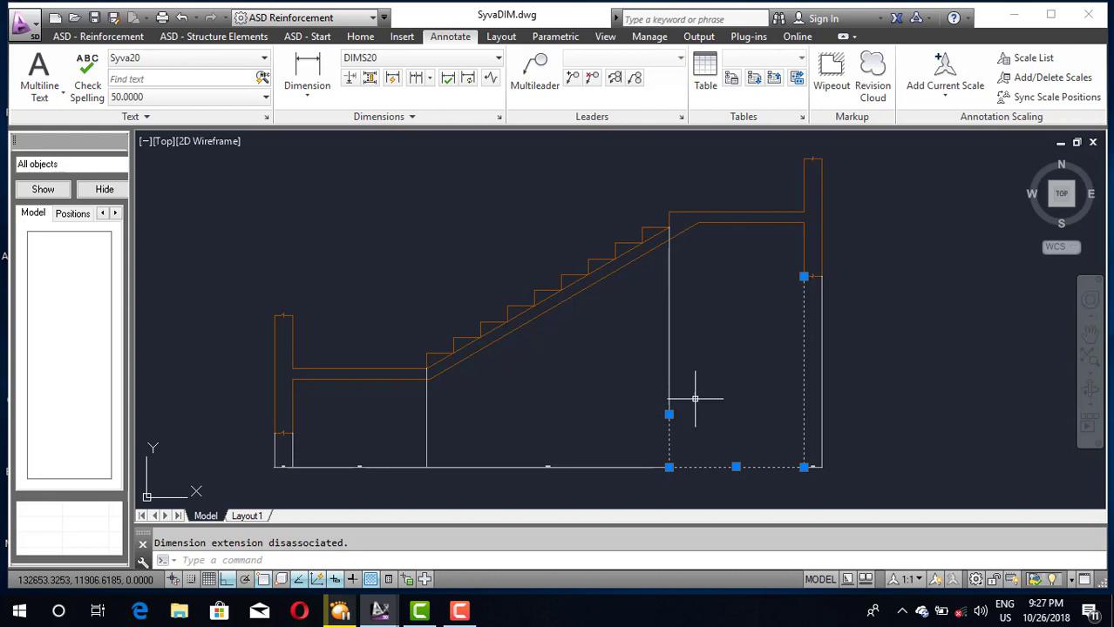
click(670, 239)
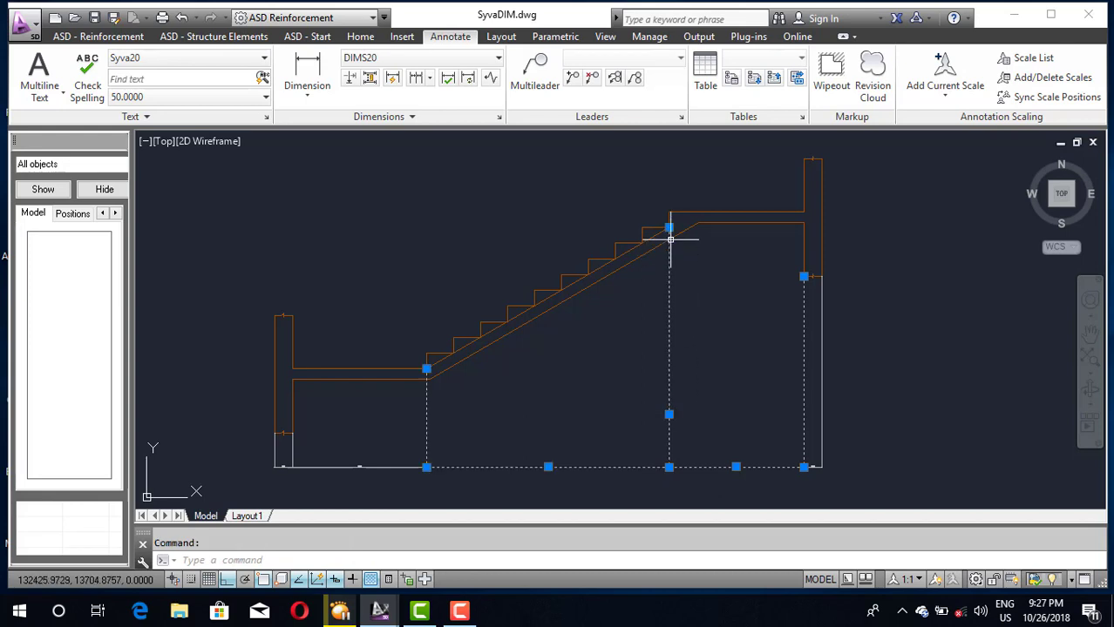
click(668, 227)
click(669, 414)
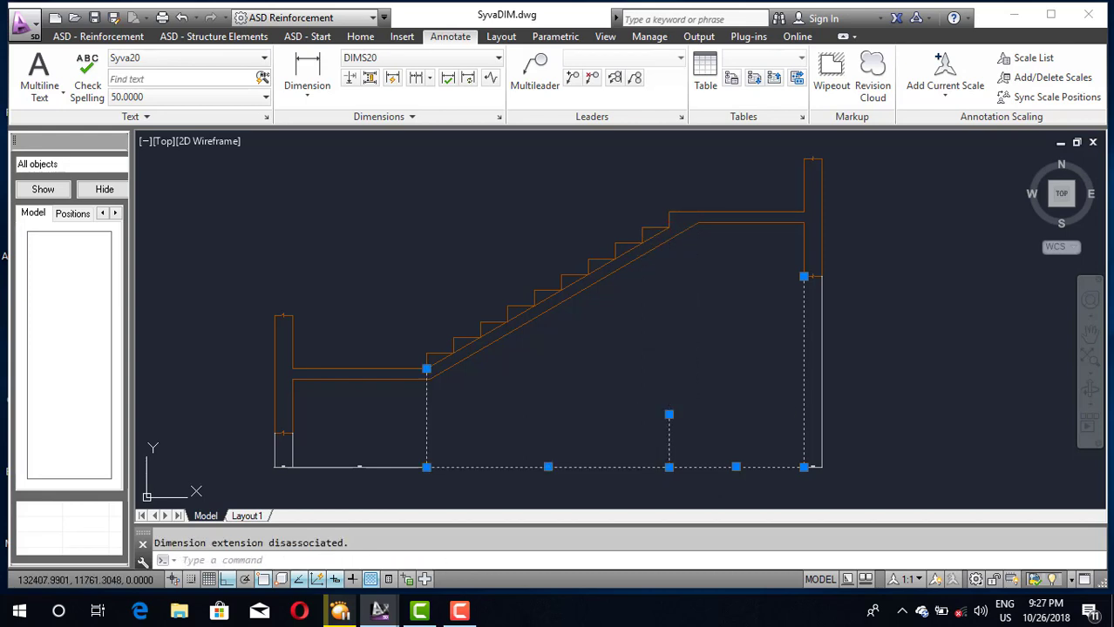
click(426, 369)
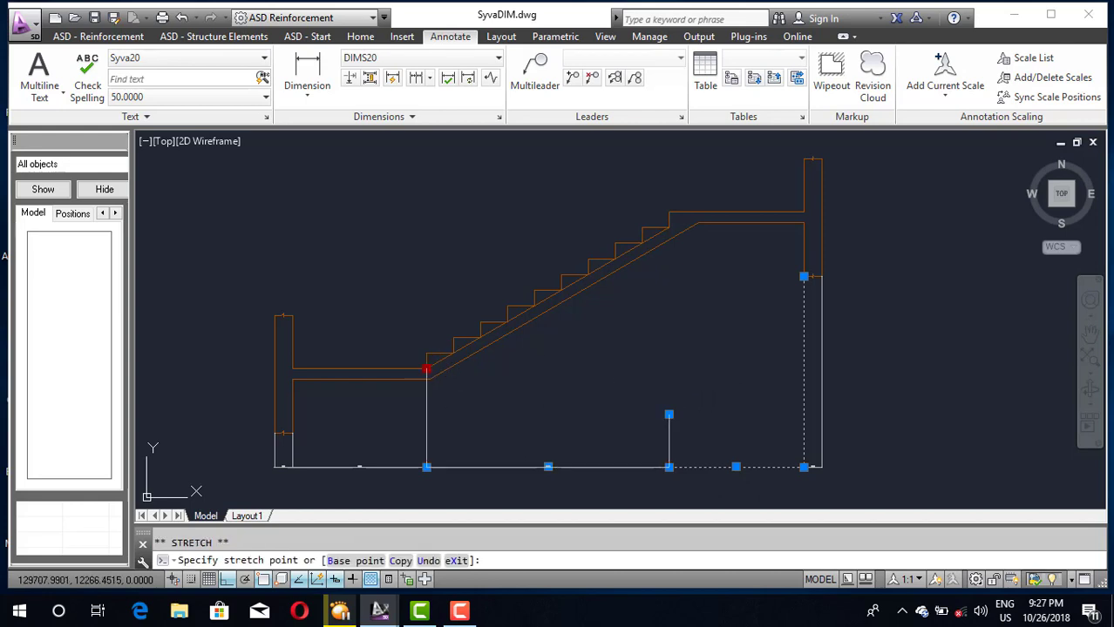
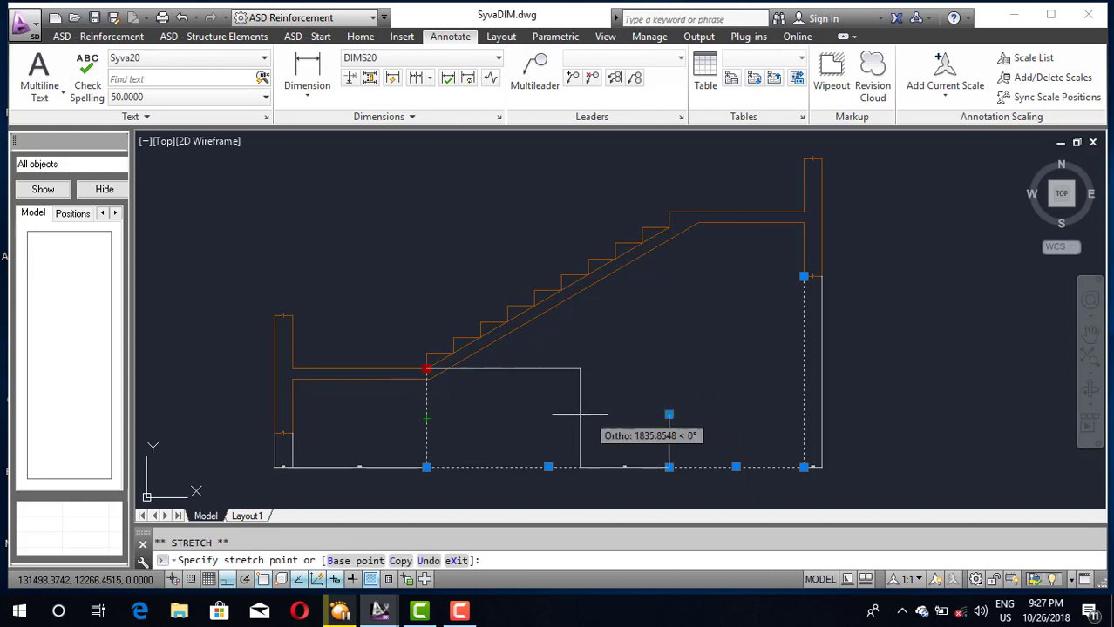
Stretch the left under-stair dimension's extension line down to end below the stair
click(426, 414)
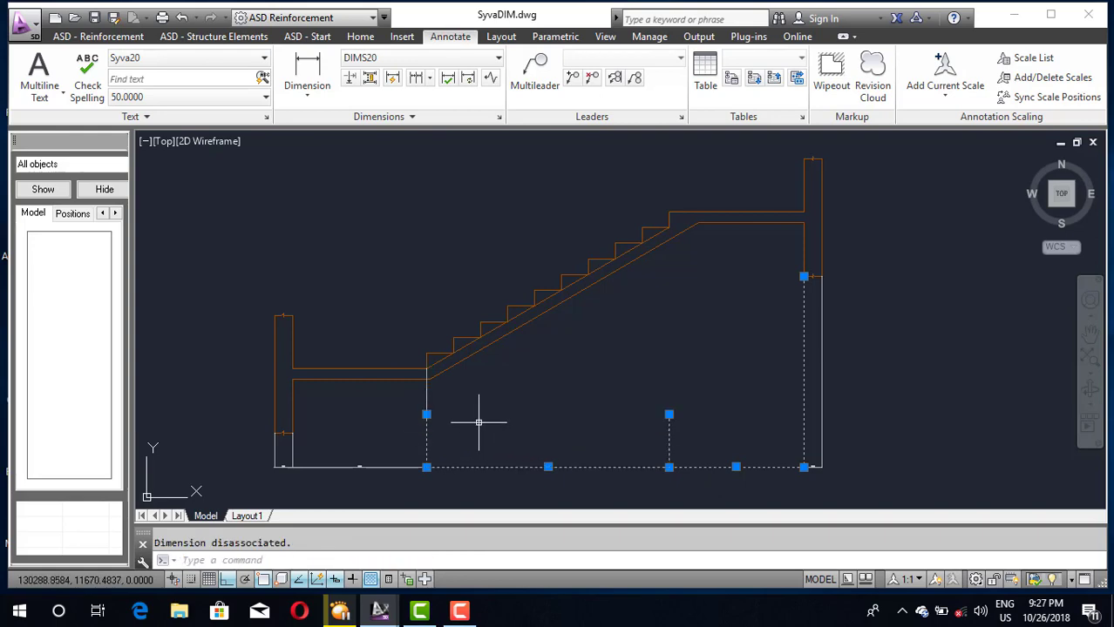
click(431, 387)
click(427, 370)
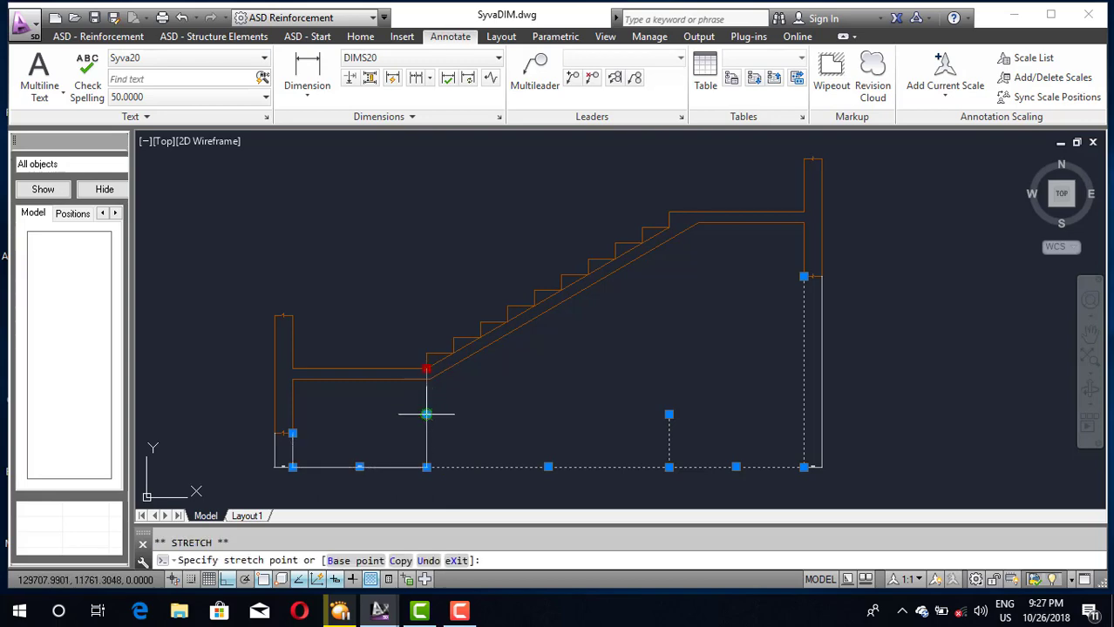
click(426, 415)
key(Escape)
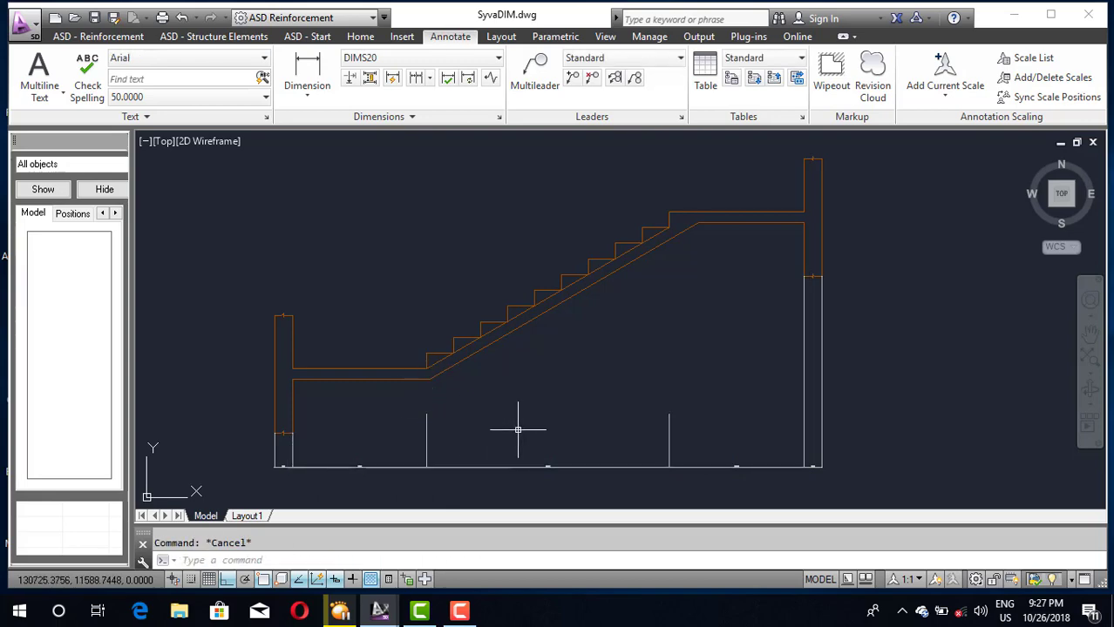
scroll(291, 448, up, 2)
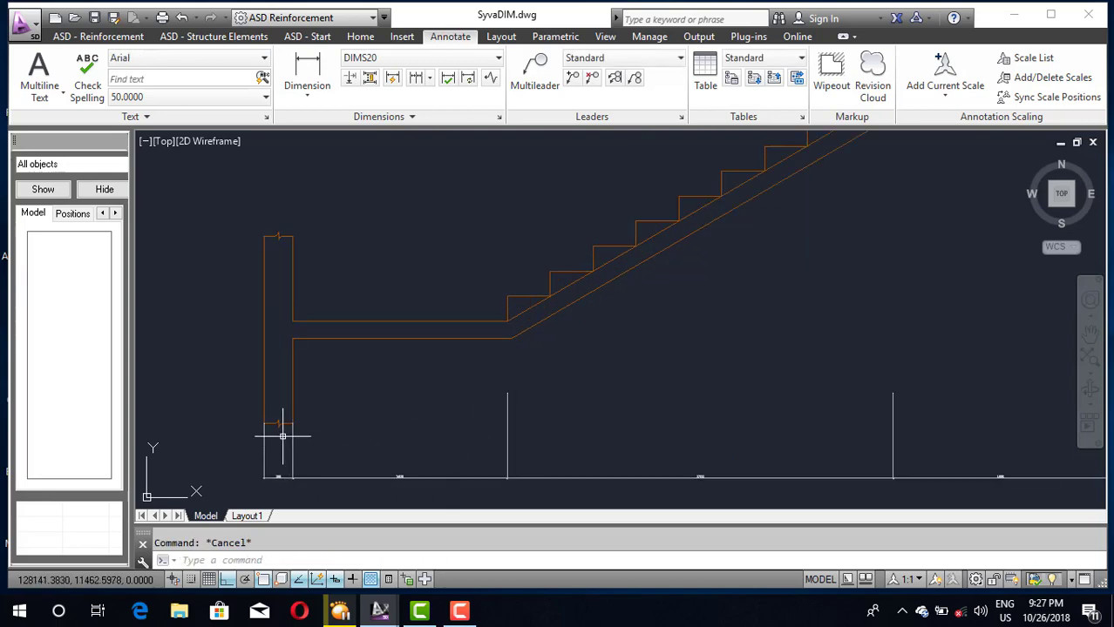
scroll(282, 436, up, 5)
scroll(355, 386, down, 8)
scroll(376, 399, down, 1)
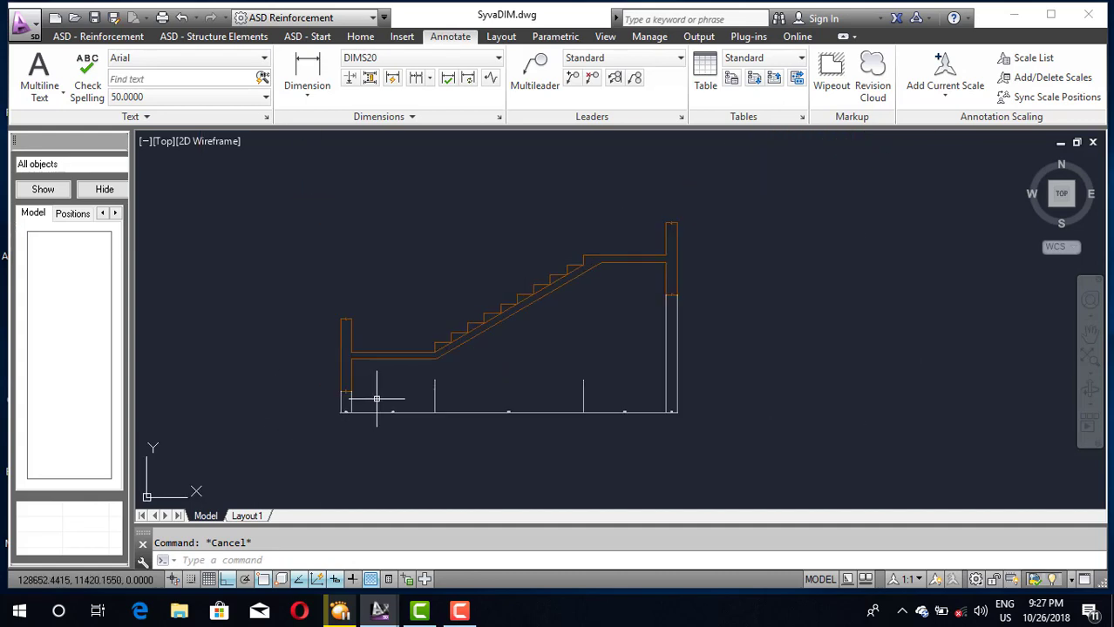
Shorten the extension lines of the two right-wall dimensions to the same lower height
click(666, 321)
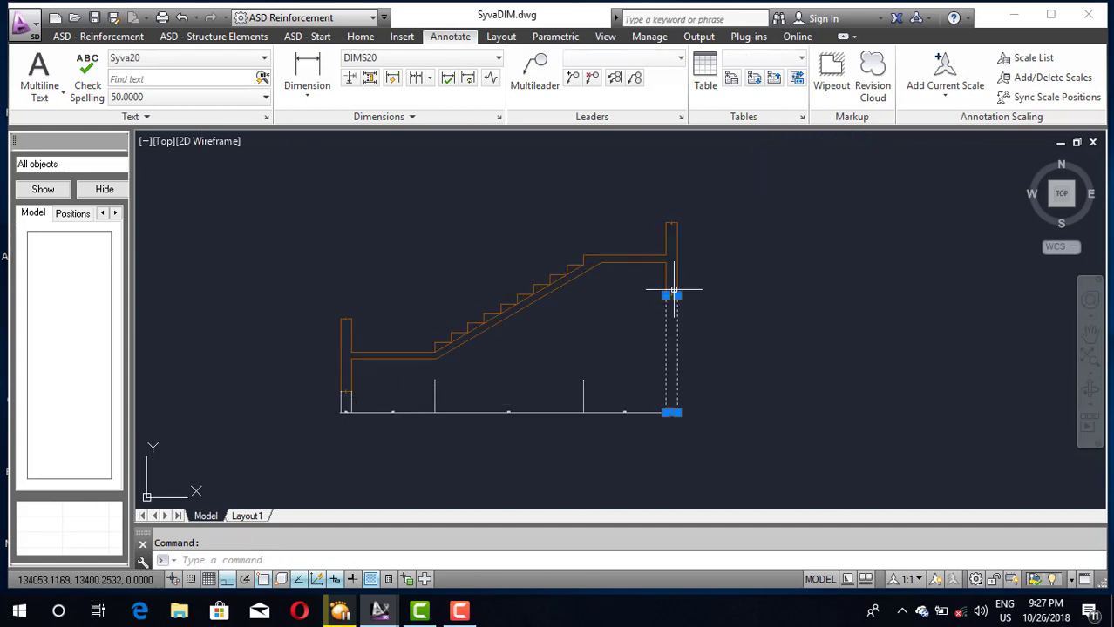
scroll(674, 289, up, 4)
scroll(651, 301, down, 4)
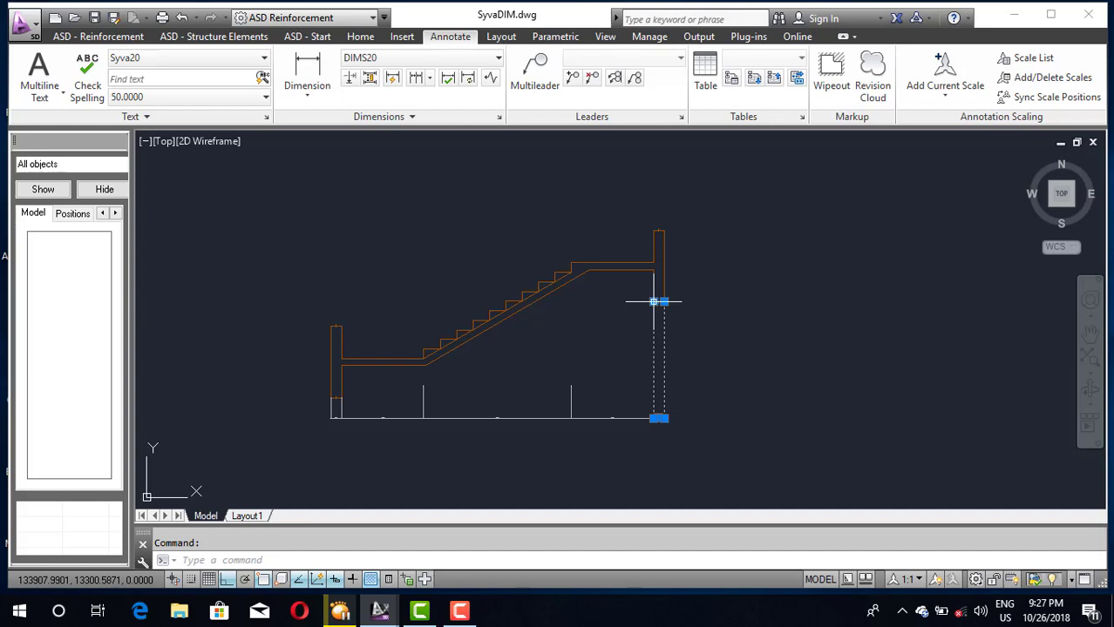
click(655, 301)
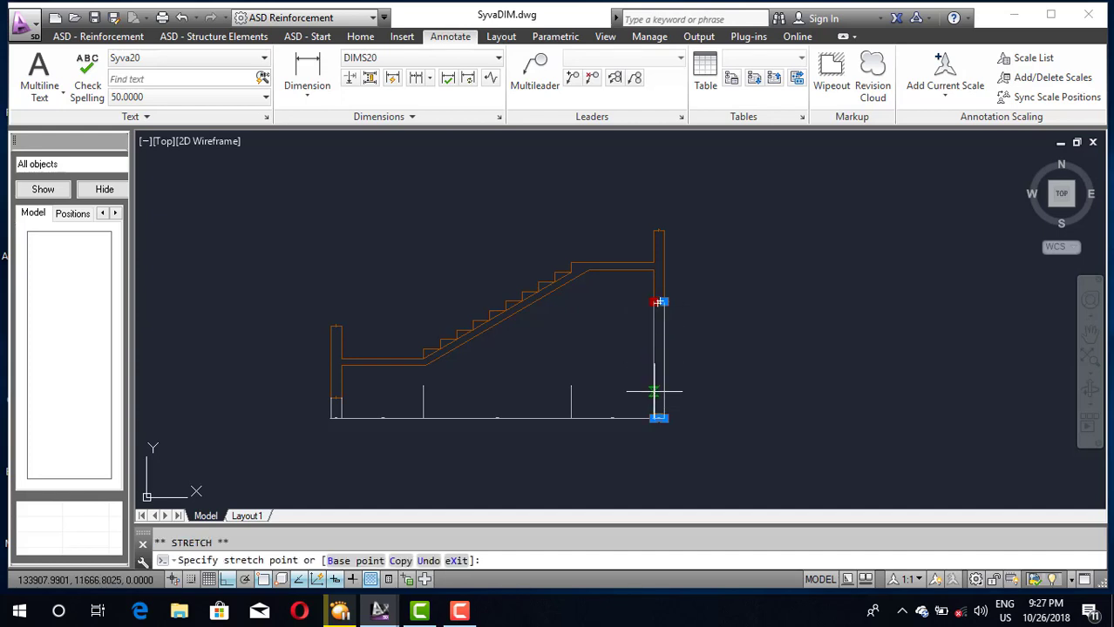
click(654, 397)
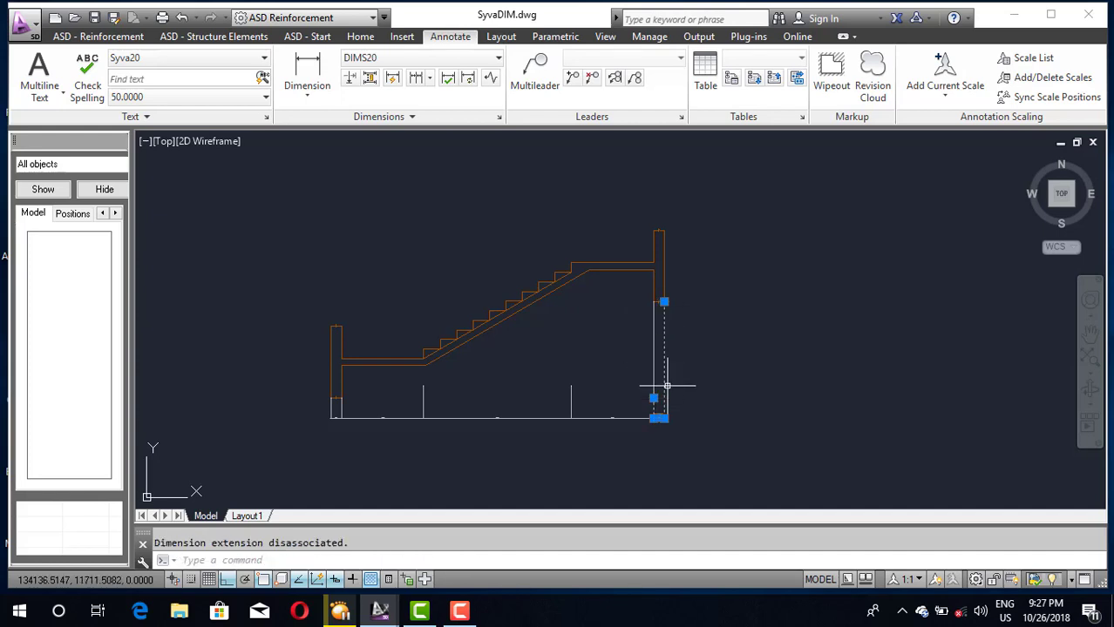
click(653, 309)
click(654, 302)
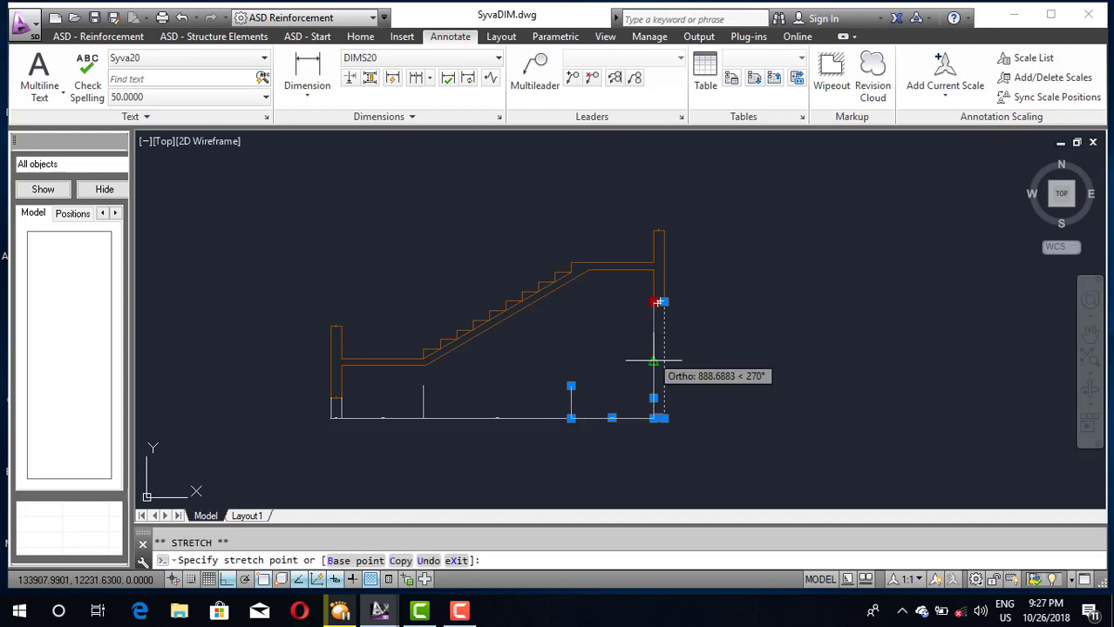
click(664, 302)
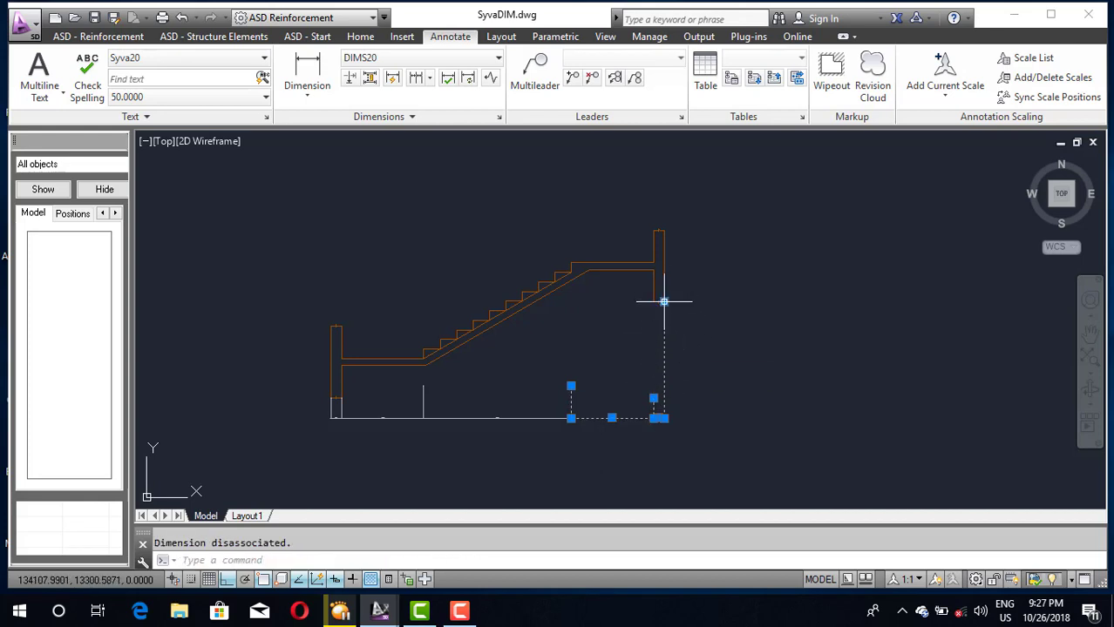
click(664, 302)
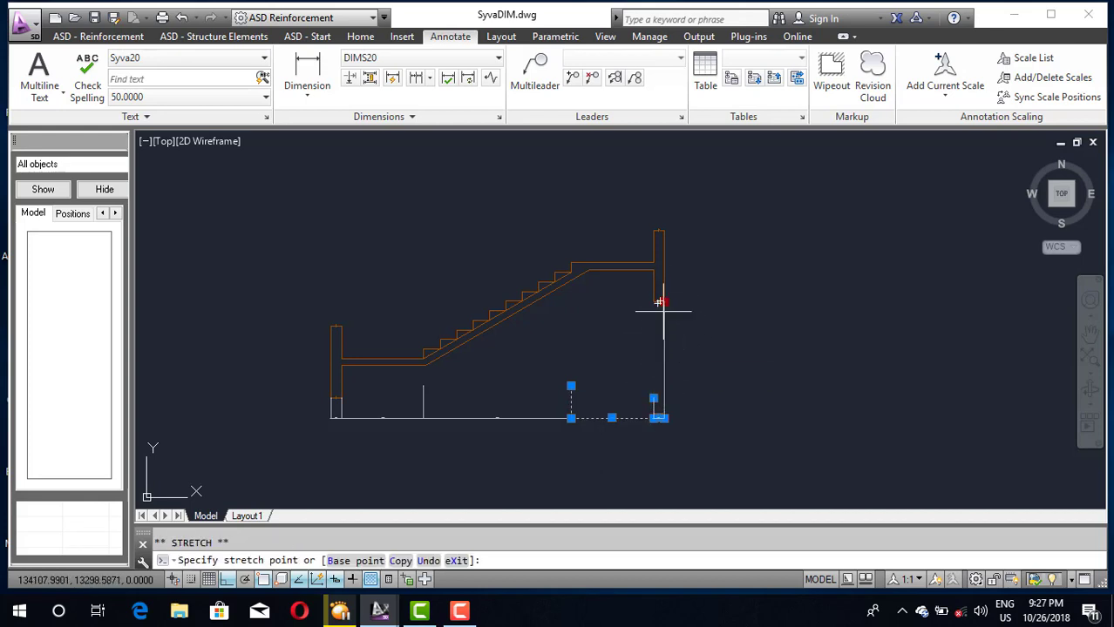
click(664, 397)
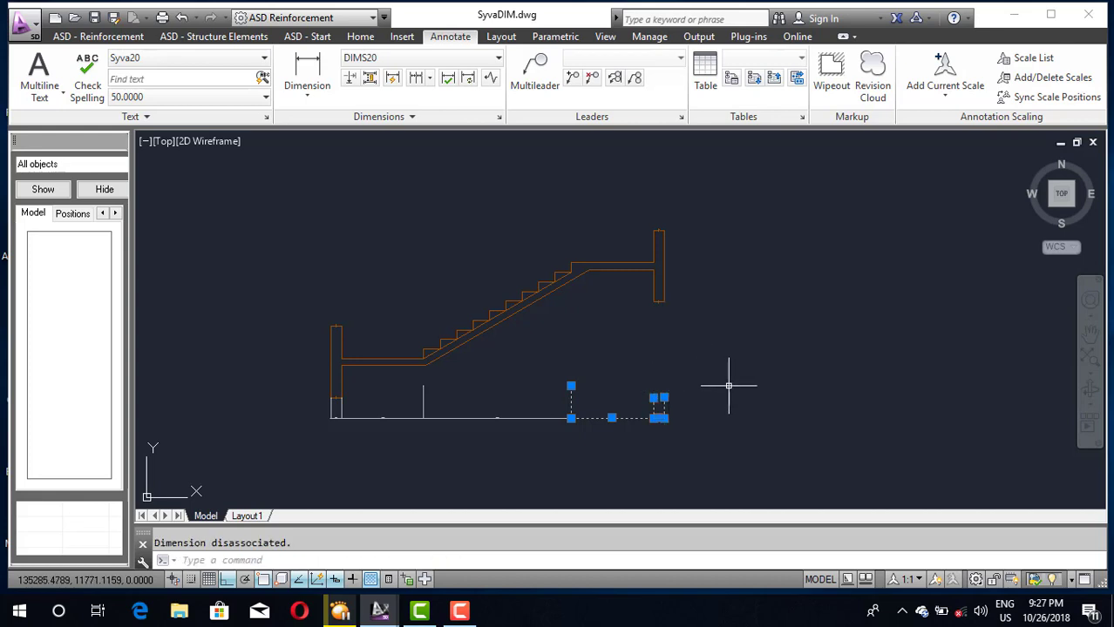
key(Escape)
scroll(644, 401, up, 3)
scroll(618, 405, down, 1)
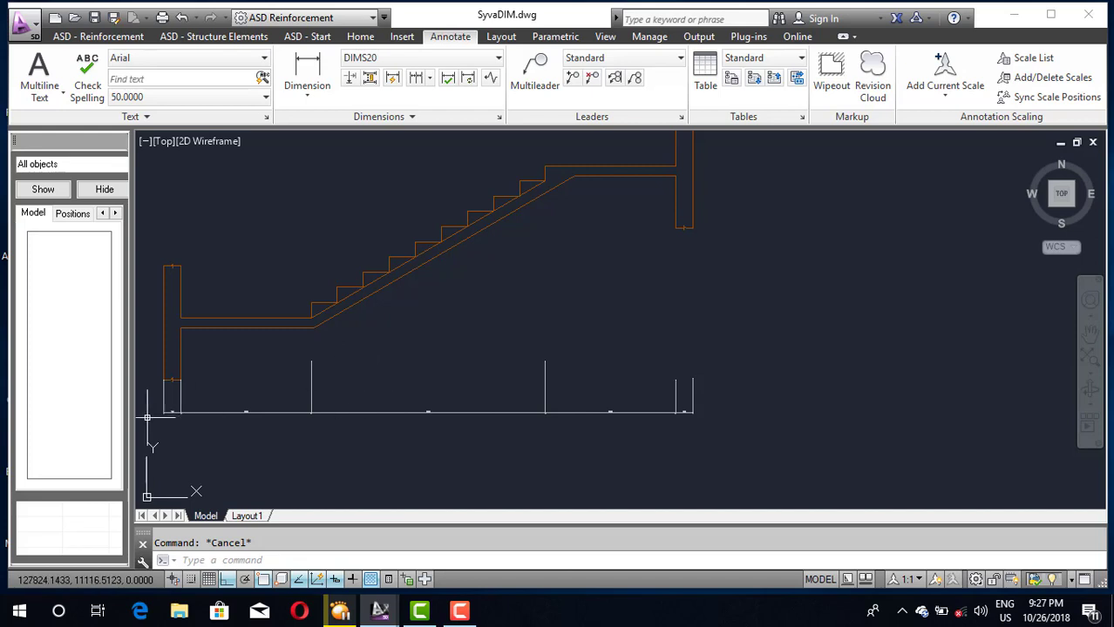
scroll(294, 386, down, 2)
scroll(293, 407, down, 2)
scroll(231, 389, up, 2)
scroll(303, 395, up, 2)
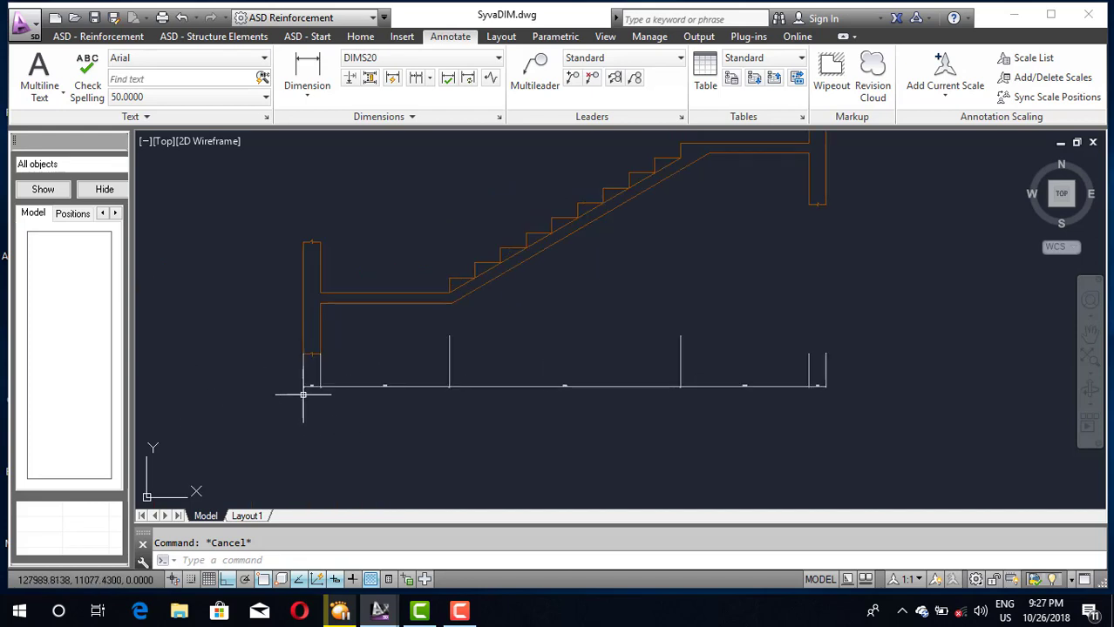
Draw a temporary horizontal guide line with L beneath the stair, spanning right to left
text(l)
key(Return)
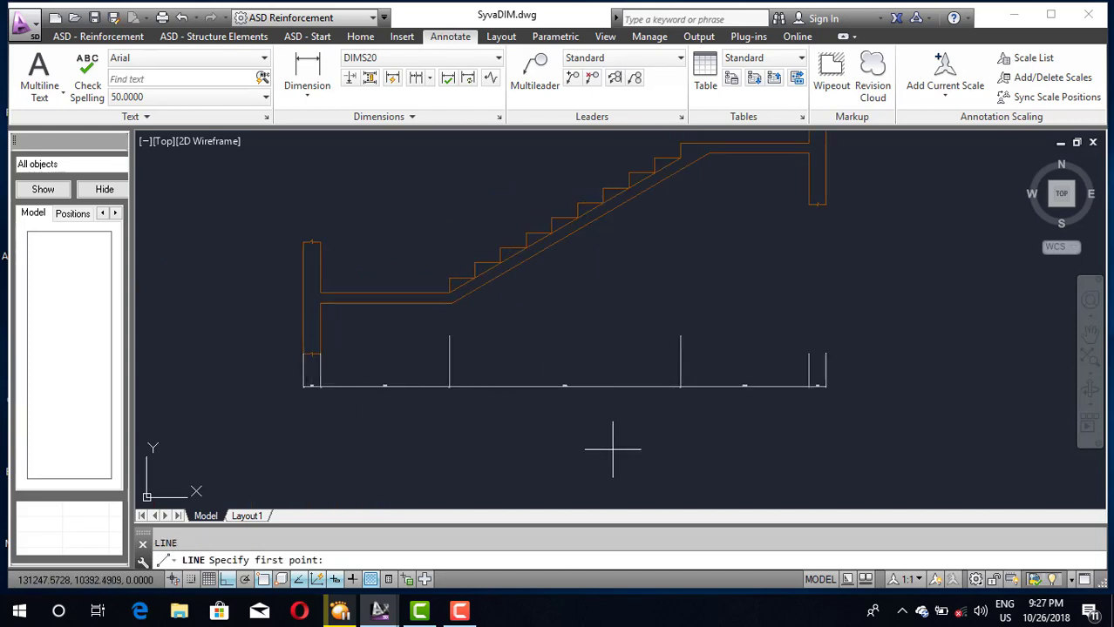
click(825, 353)
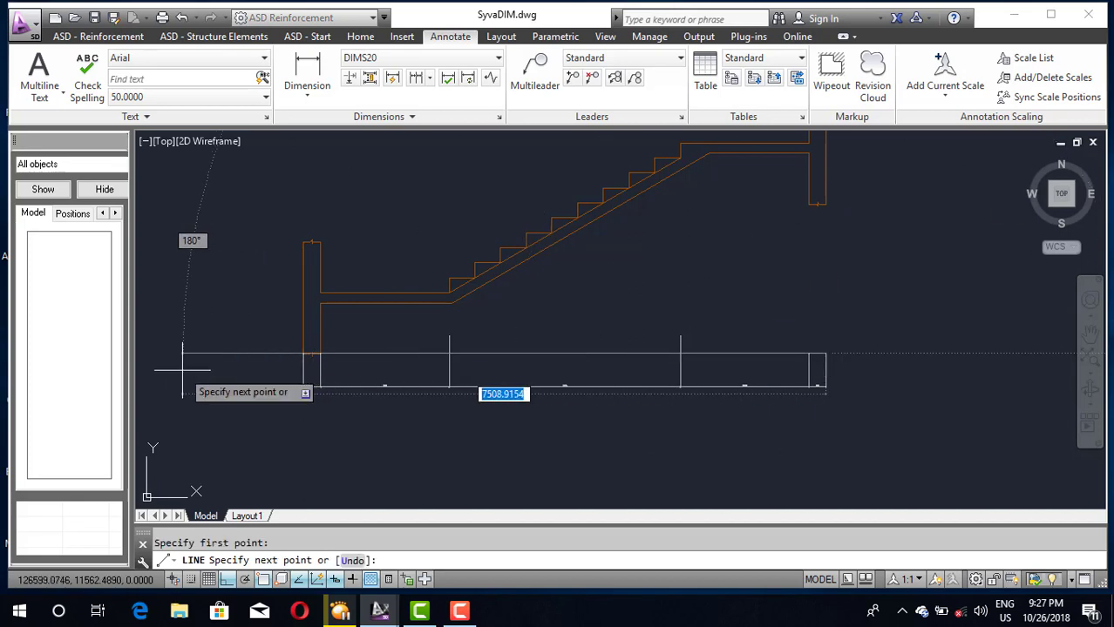
click(183, 370)
key(Escape)
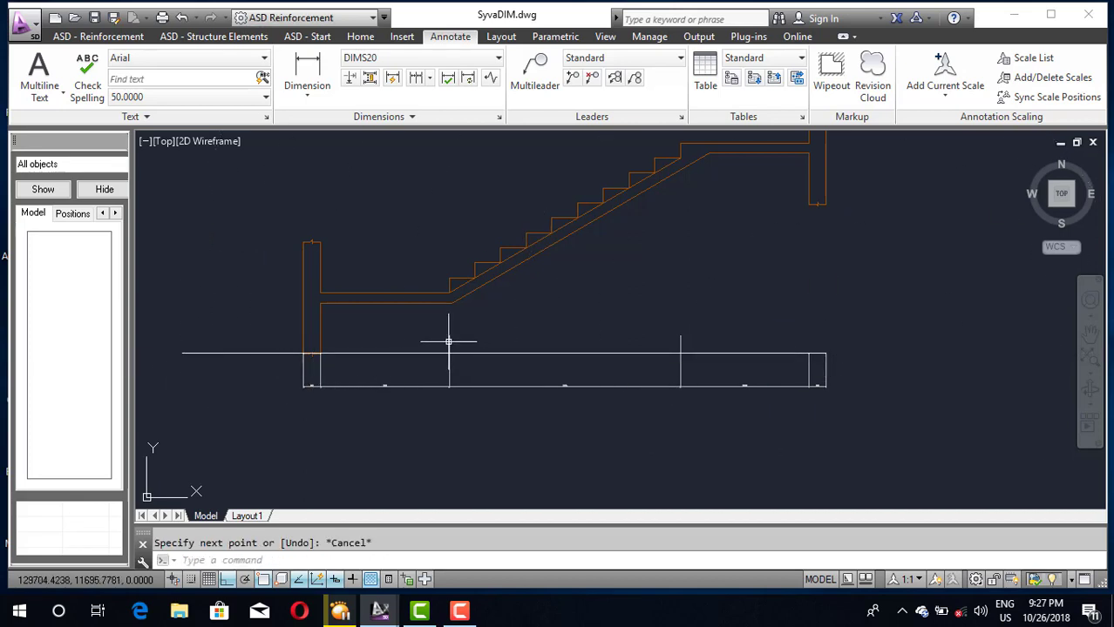
scroll(448, 341, up, 4)
Snap the bottom chain's extension-line ends onto the guide line
click(446, 335)
click(444, 329)
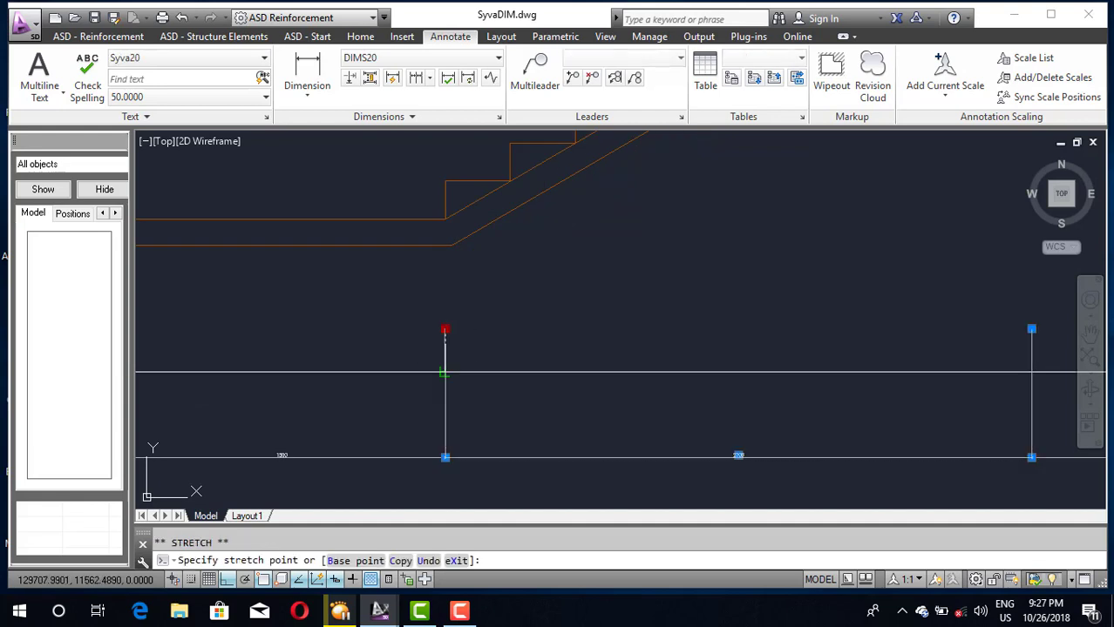
click(444, 375)
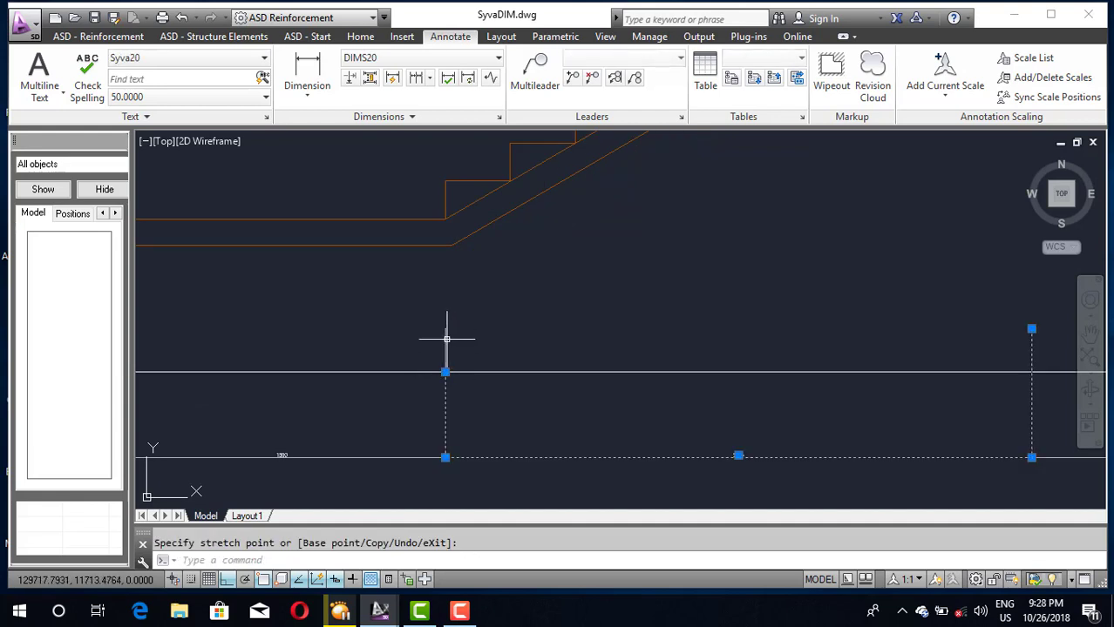
click(445, 329)
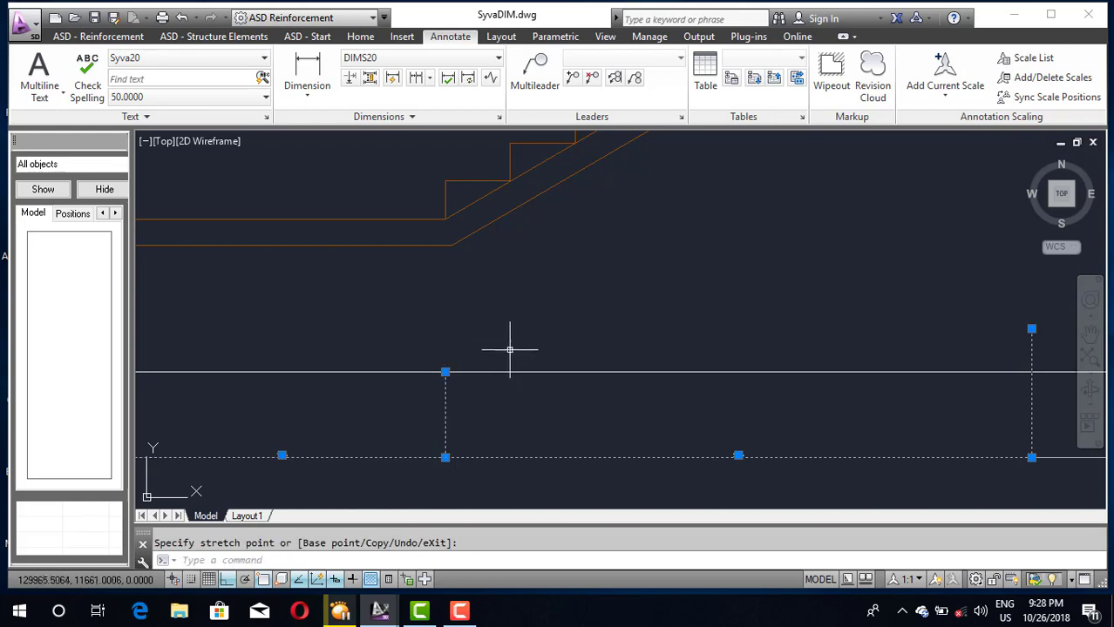
scroll(600, 348, down, 3)
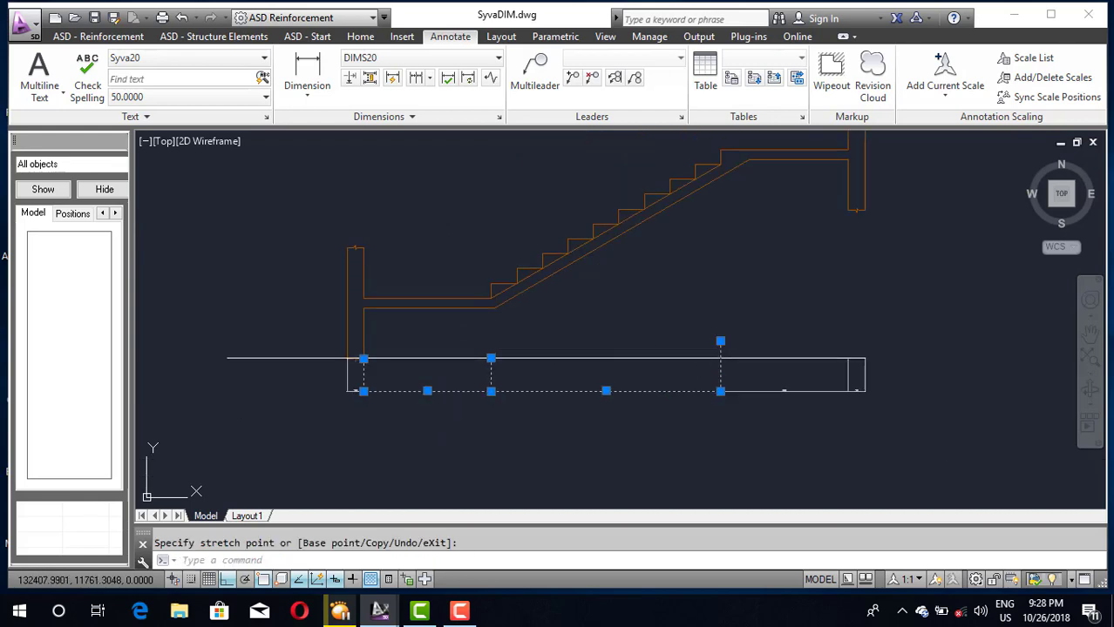
click(721, 357)
click(720, 358)
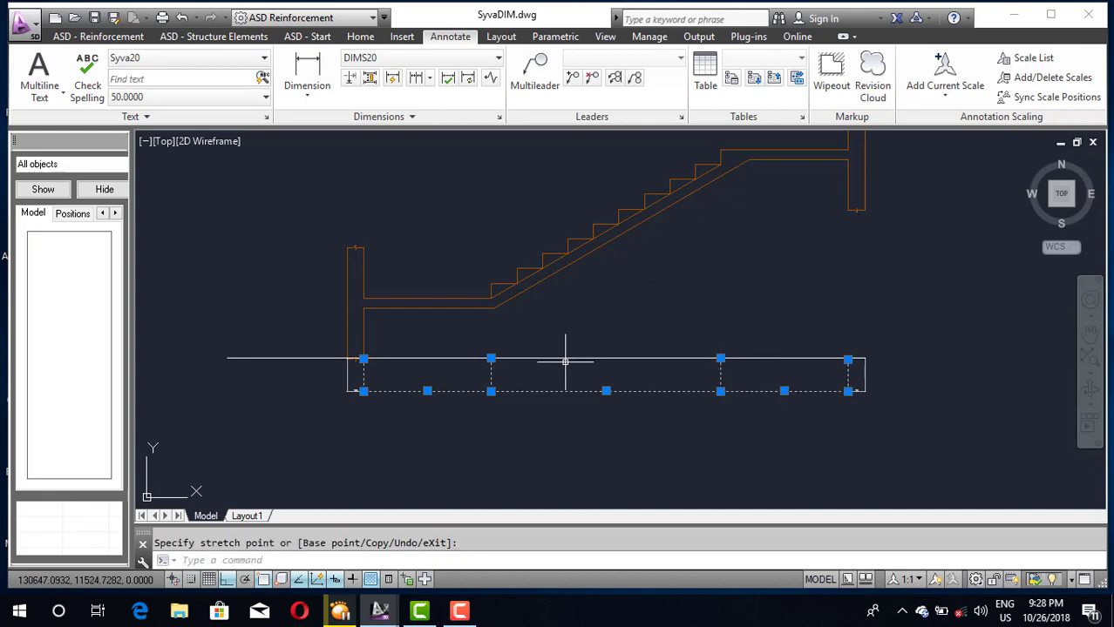
key(Escape)
scroll(393, 370, up, 3)
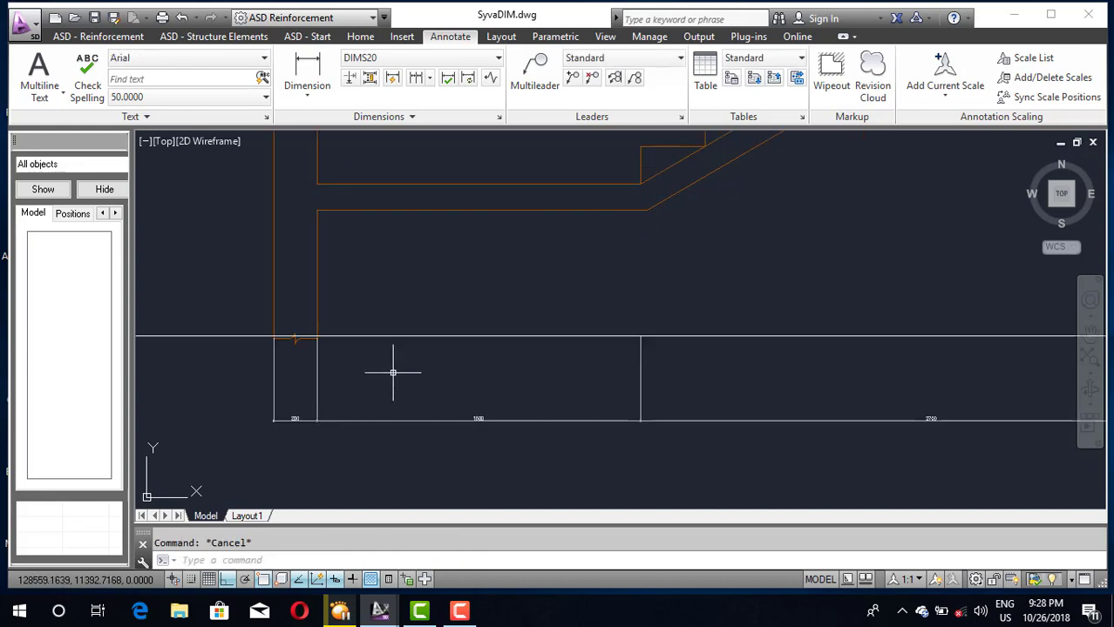
scroll(426, 369, down, 3)
Erase the temporary horizontal guide line
click(559, 357)
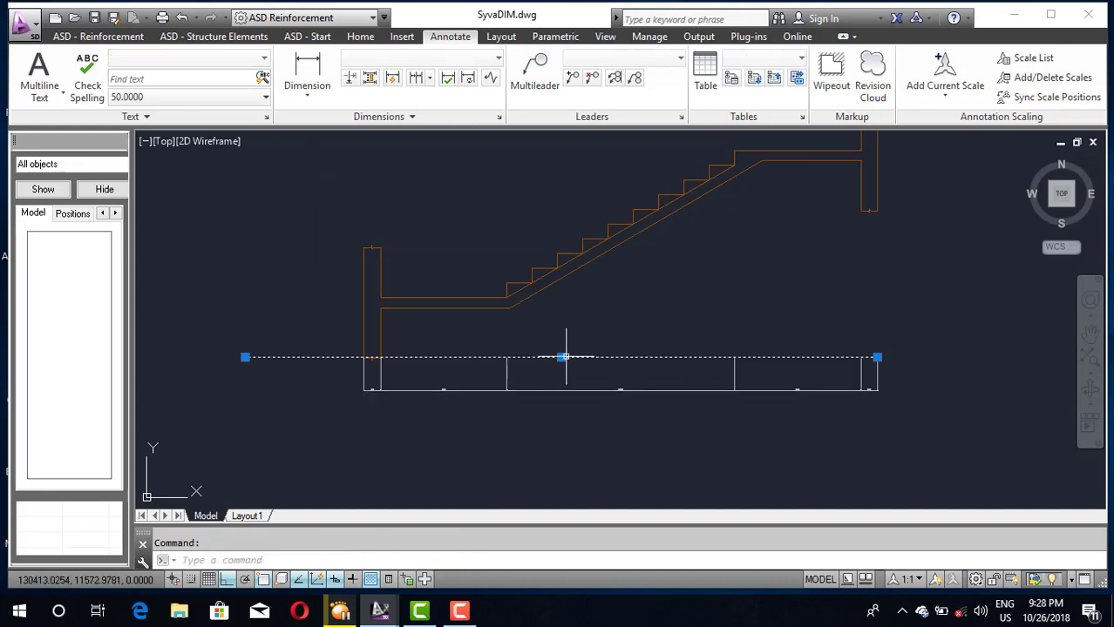
key(Delete)
scroll(549, 375, up, 2)
scroll(559, 390, down, 2)
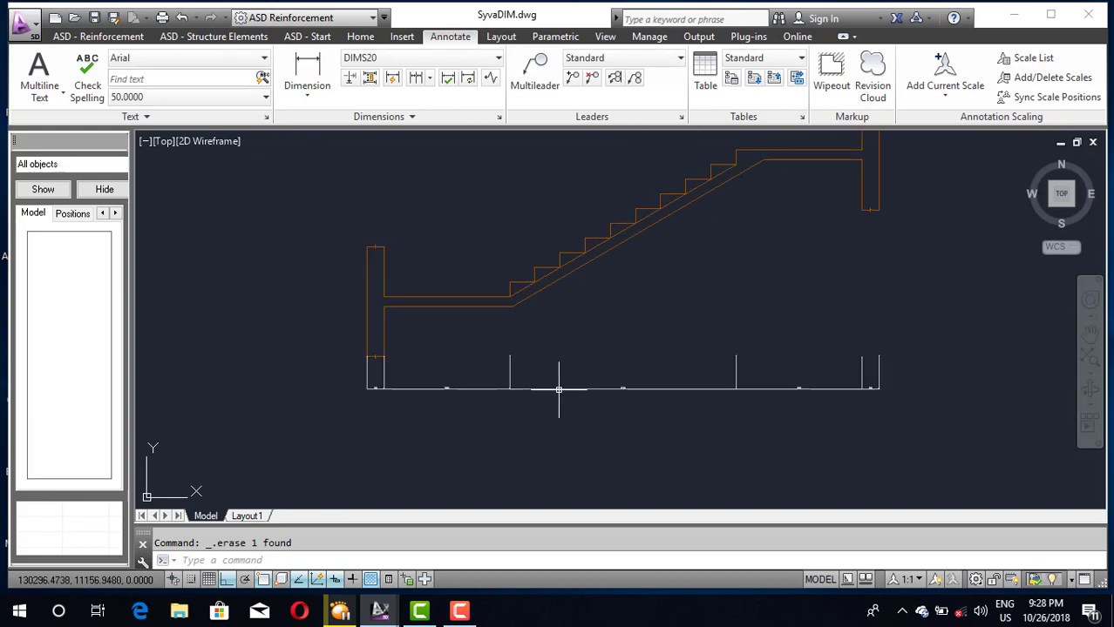
click(559, 388)
click(390, 388)
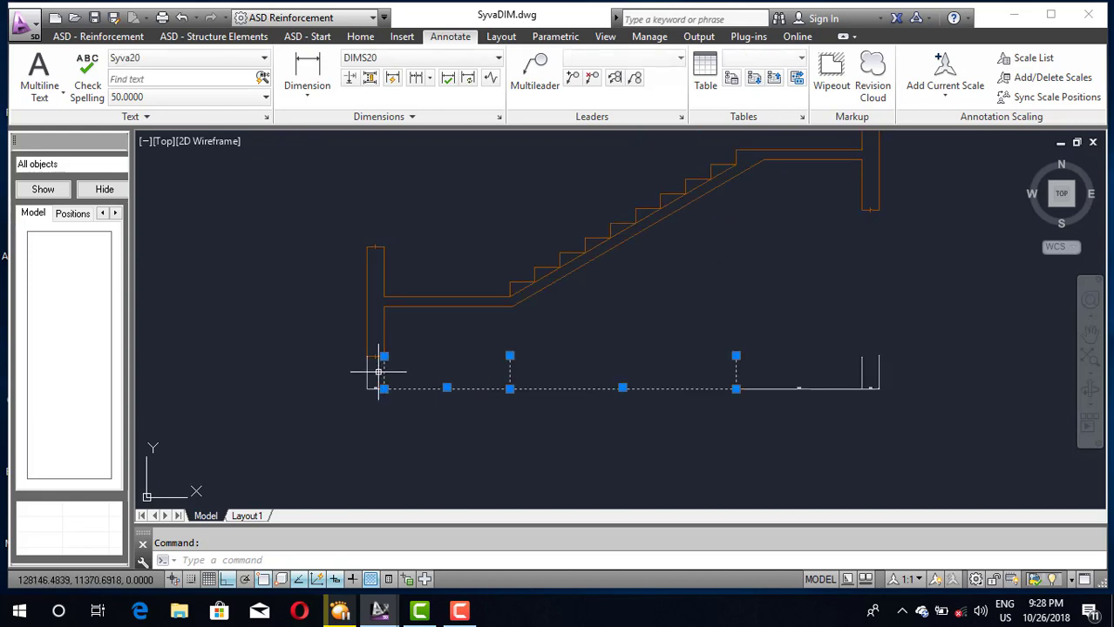
click(936, 329)
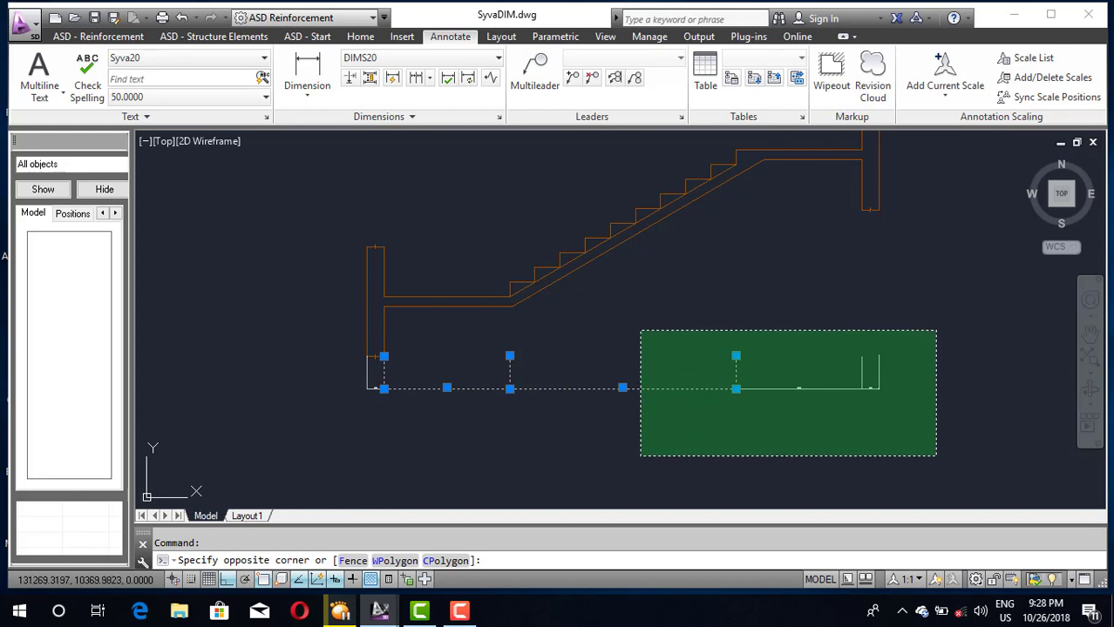
click(639, 455)
scroll(374, 393, up, 2)
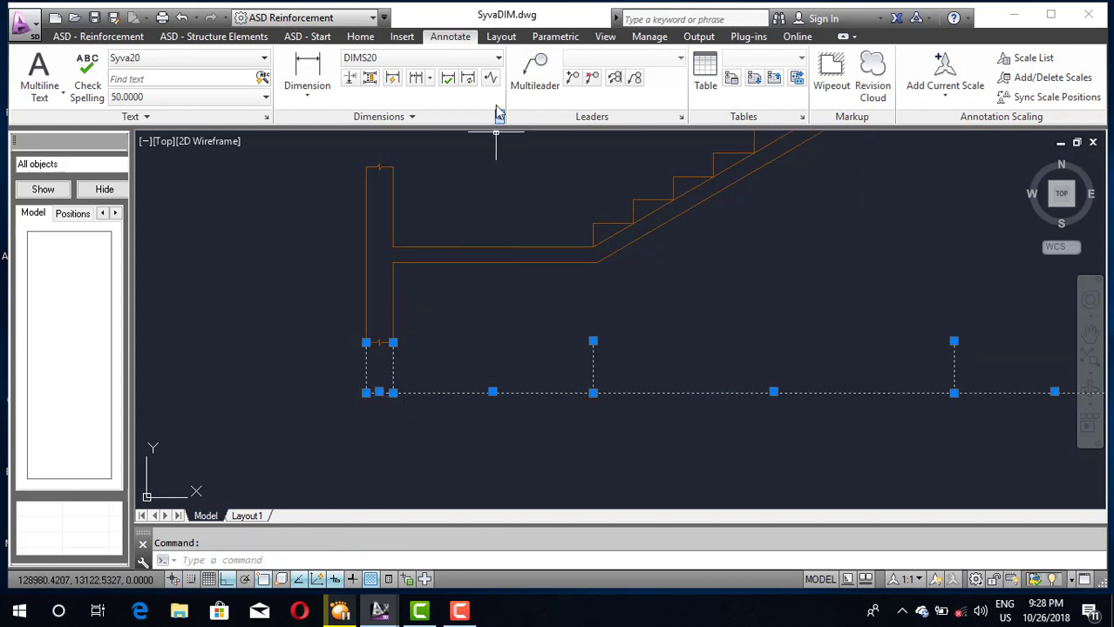
click(497, 60)
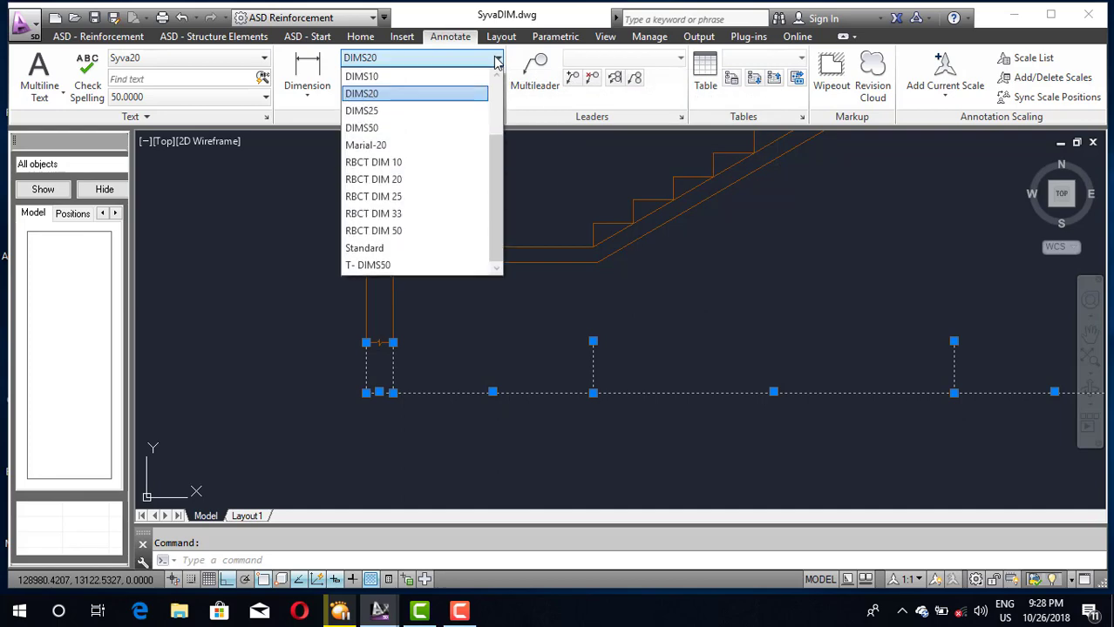
click(418, 114)
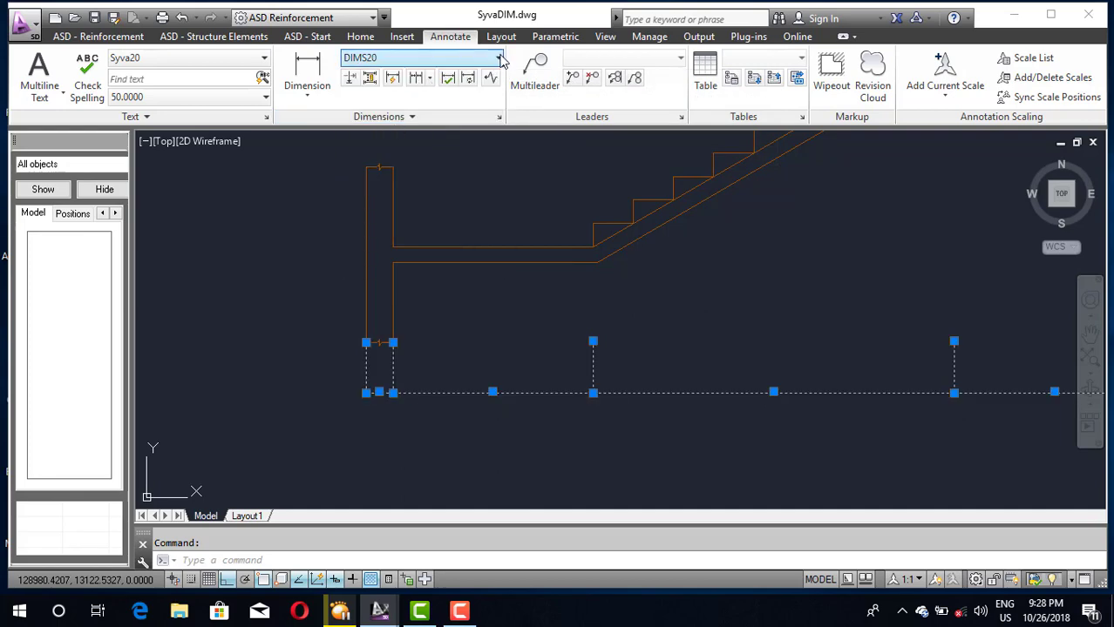
click(462, 58)
click(409, 127)
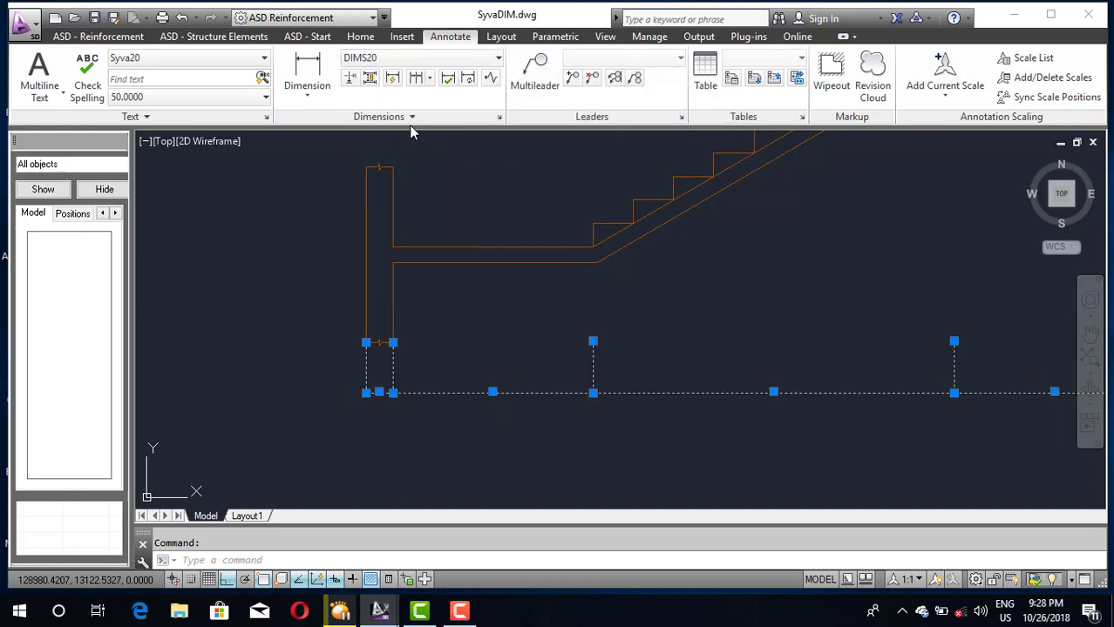
key(Escape)
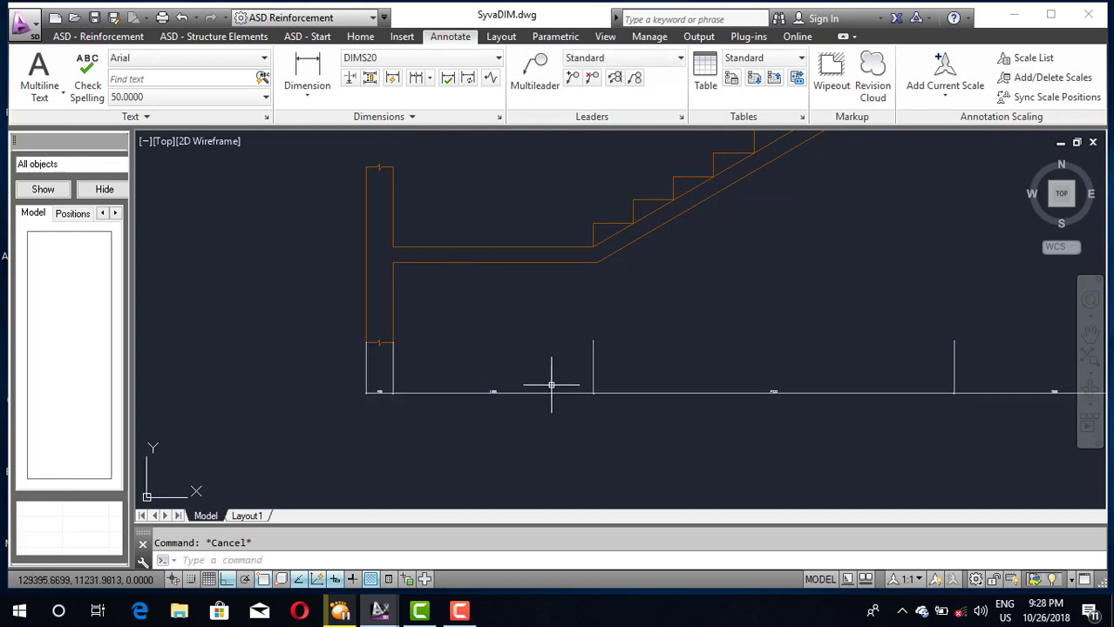
scroll(572, 348, down, 2)
scroll(572, 349, down, 2)
scroll(545, 363, up, 3)
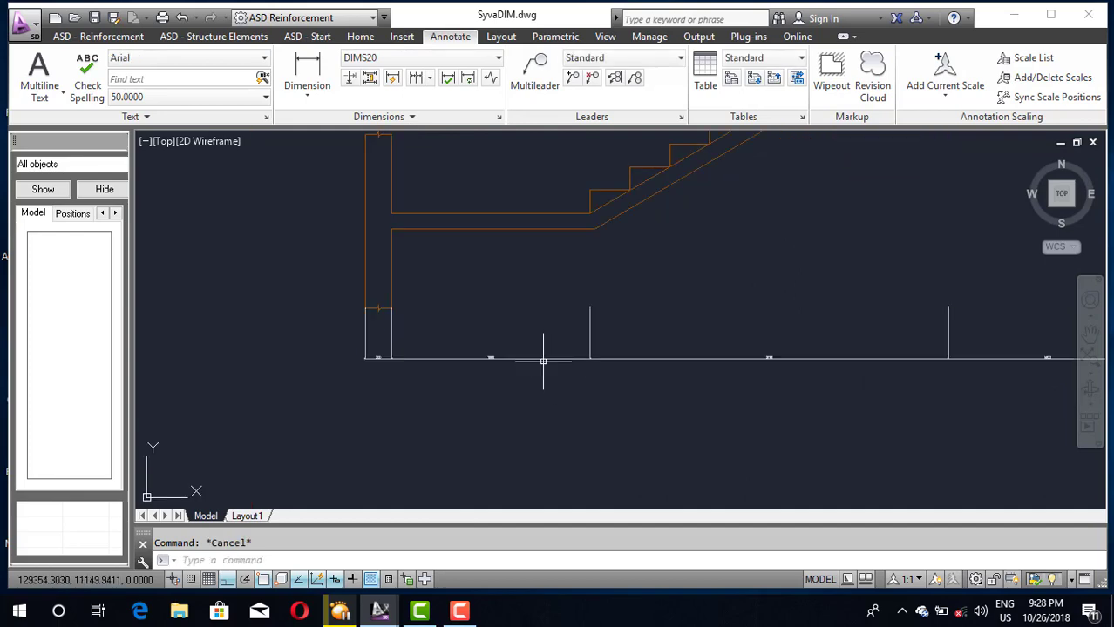
scroll(691, 364, down, 3)
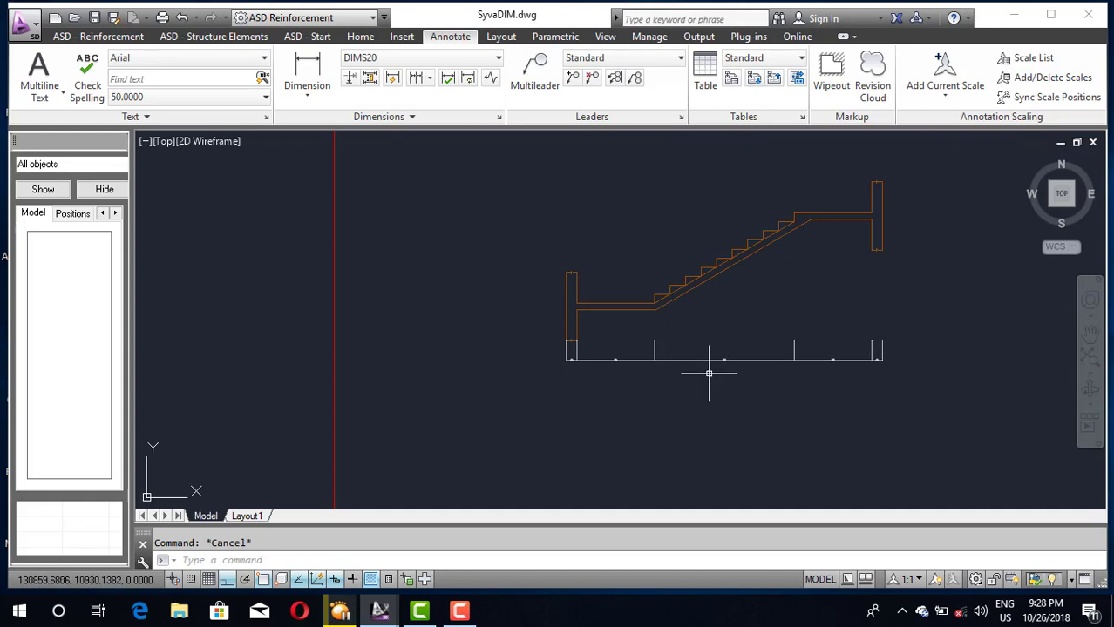
Use MATCHPROP to give the stair section's new dimensions the reference annotation's style
scroll(613, 380, down, 3)
scroll(333, 375, up, 3)
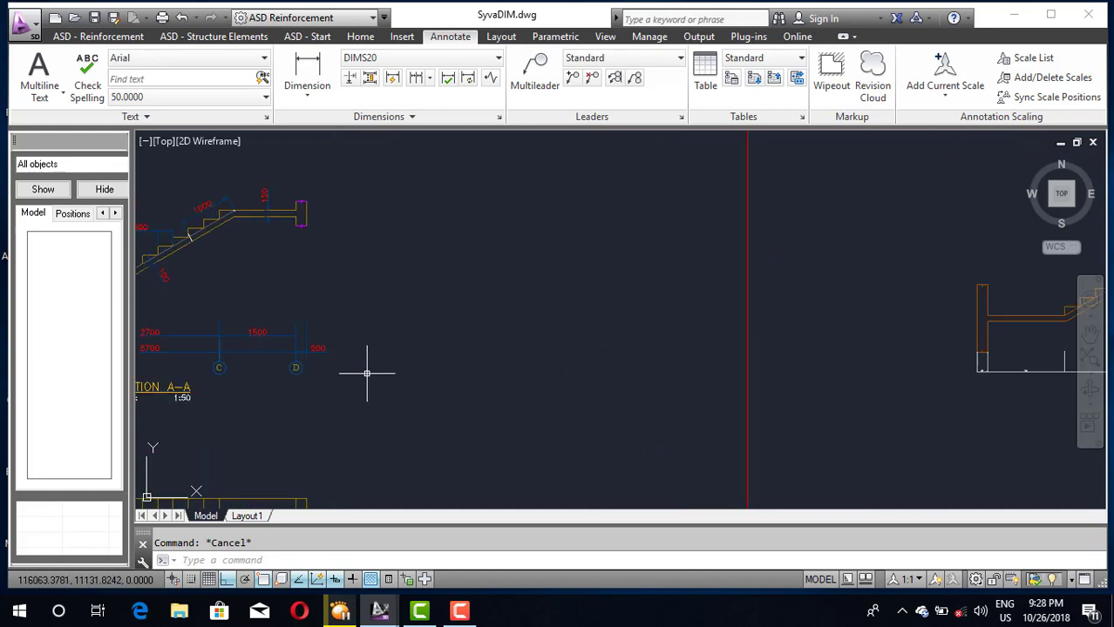
text(ma)
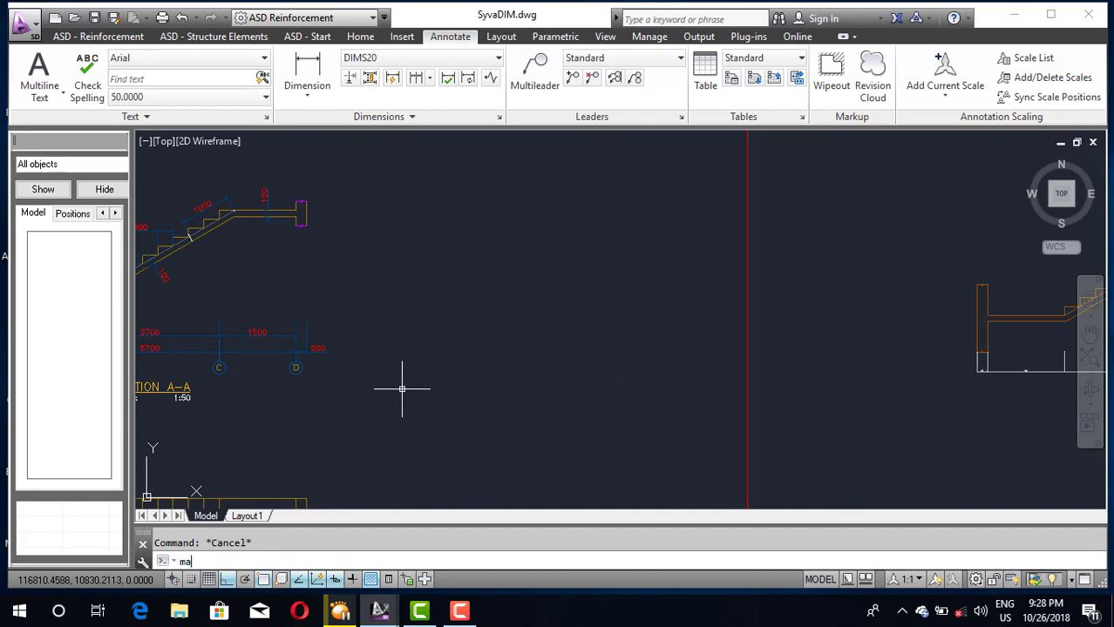
key(Return)
click(255, 334)
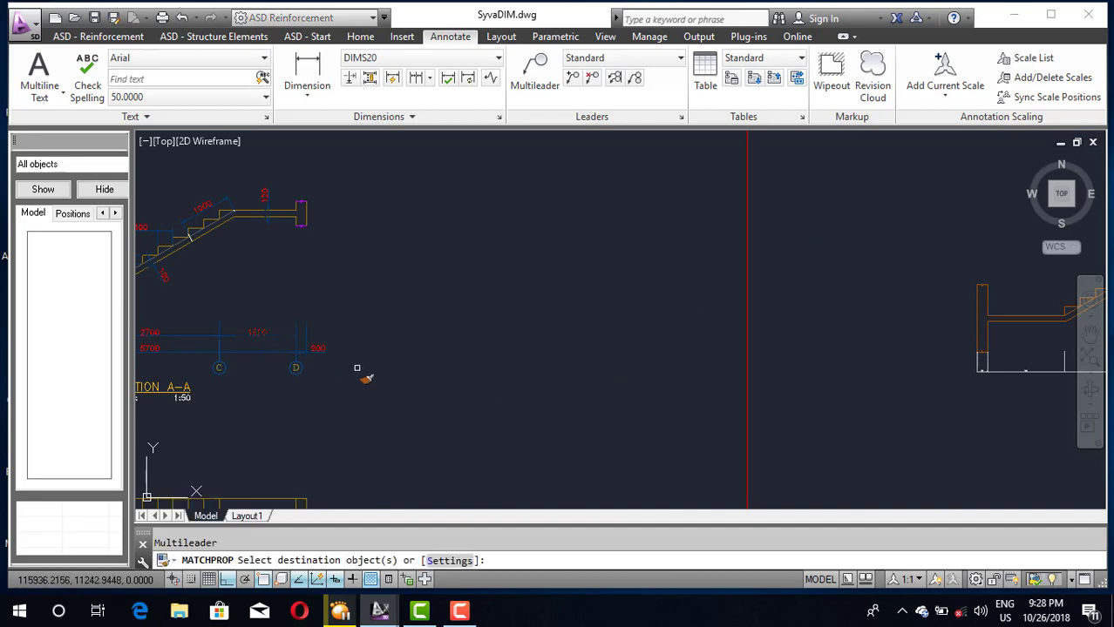
scroll(366, 379, down, 3)
scroll(695, 387, up, 3)
click(900, 329)
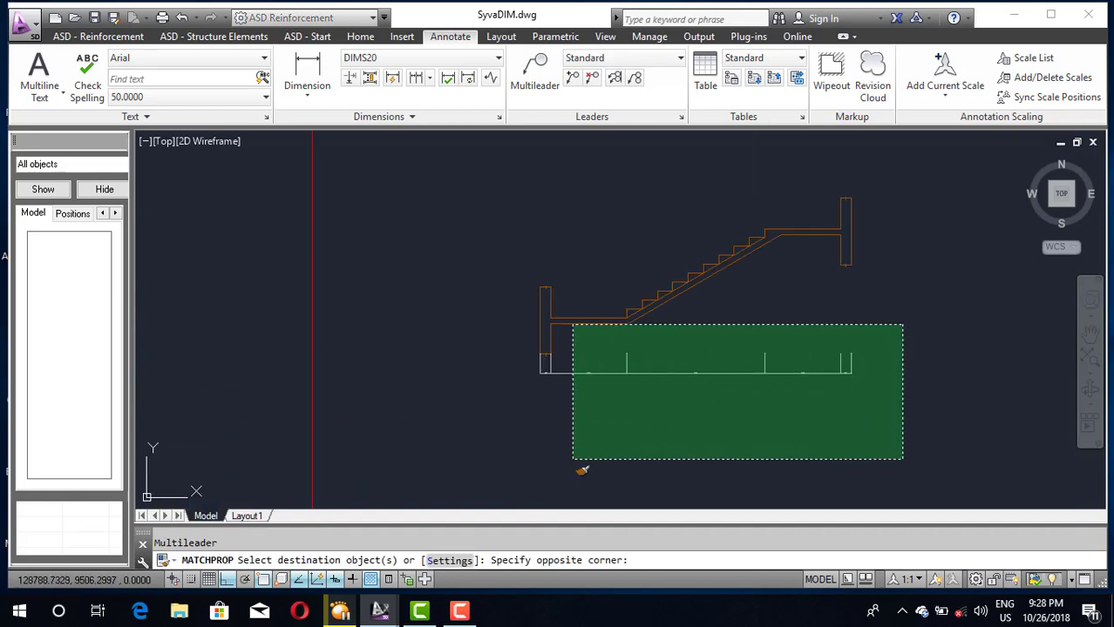
scroll(615, 462, down, 2)
click(541, 463)
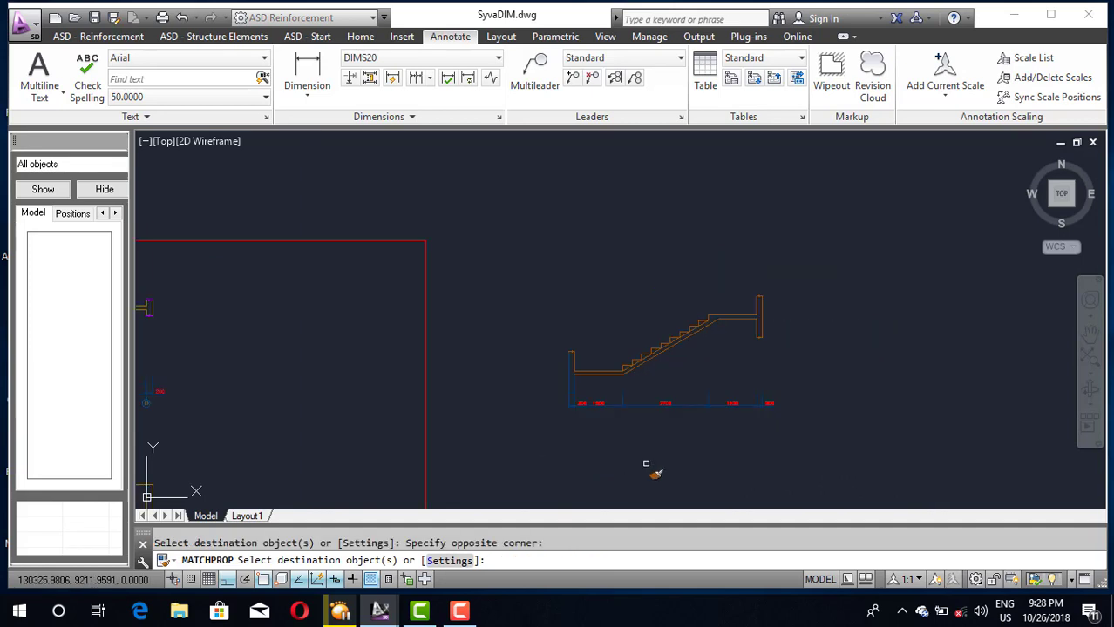
scroll(654, 453, up, 3)
key(Escape)
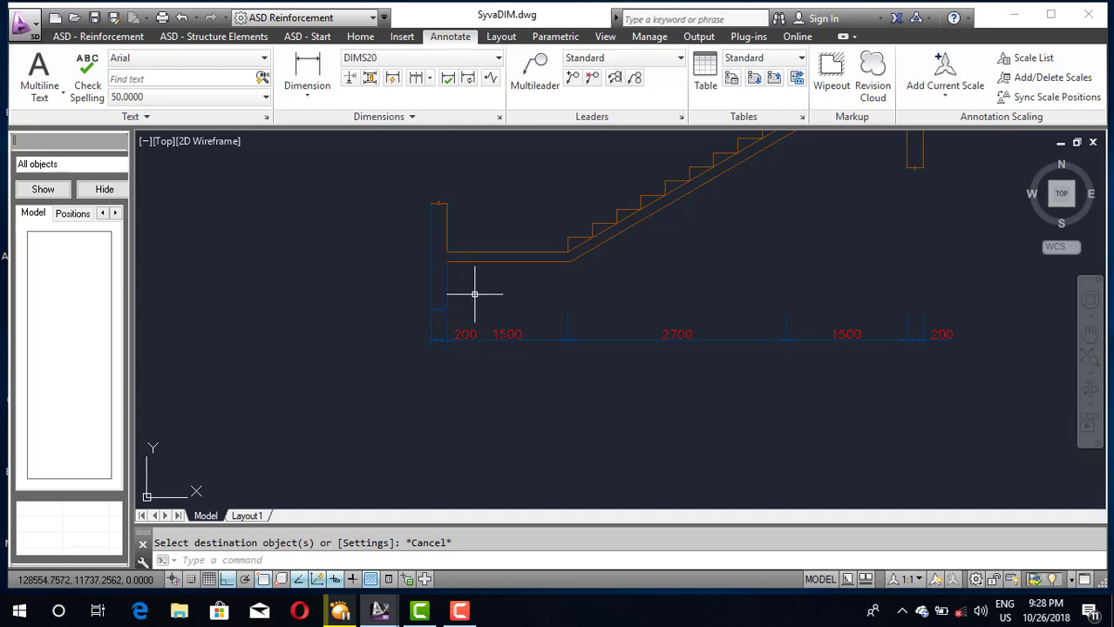
Match the left wall edge to the stair landing line's orange style
text(ma)
key(Return)
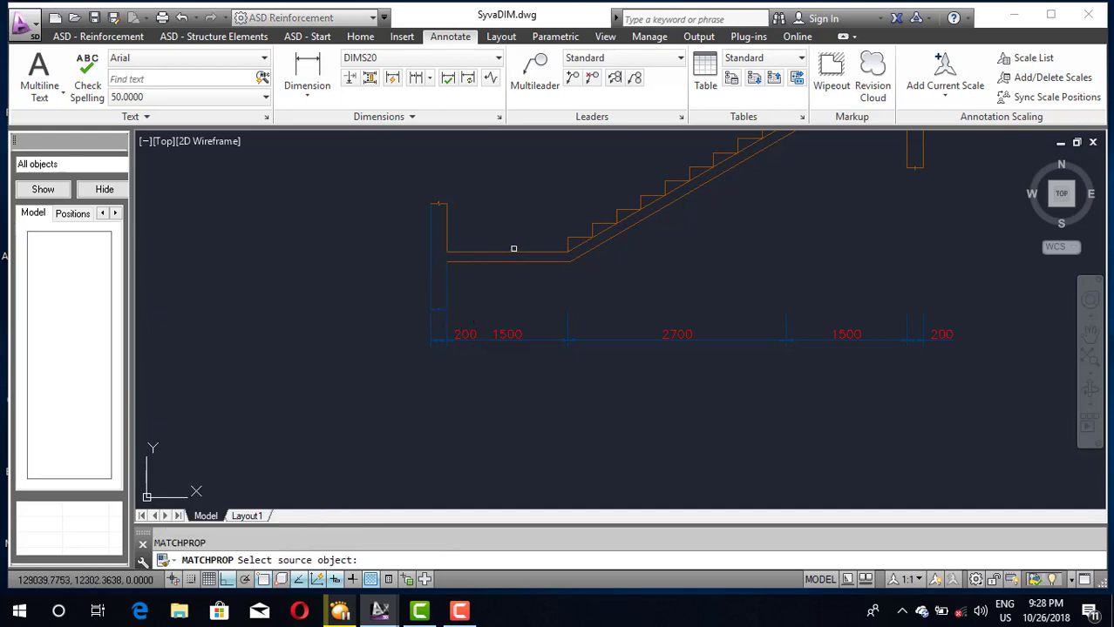
click(500, 258)
click(501, 262)
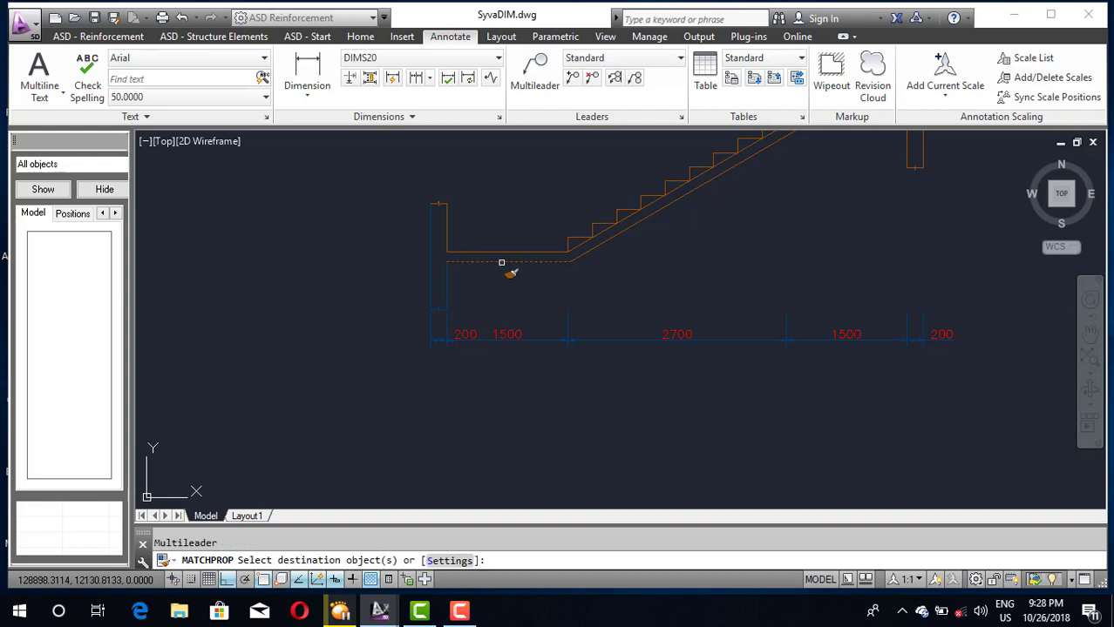
click(468, 291)
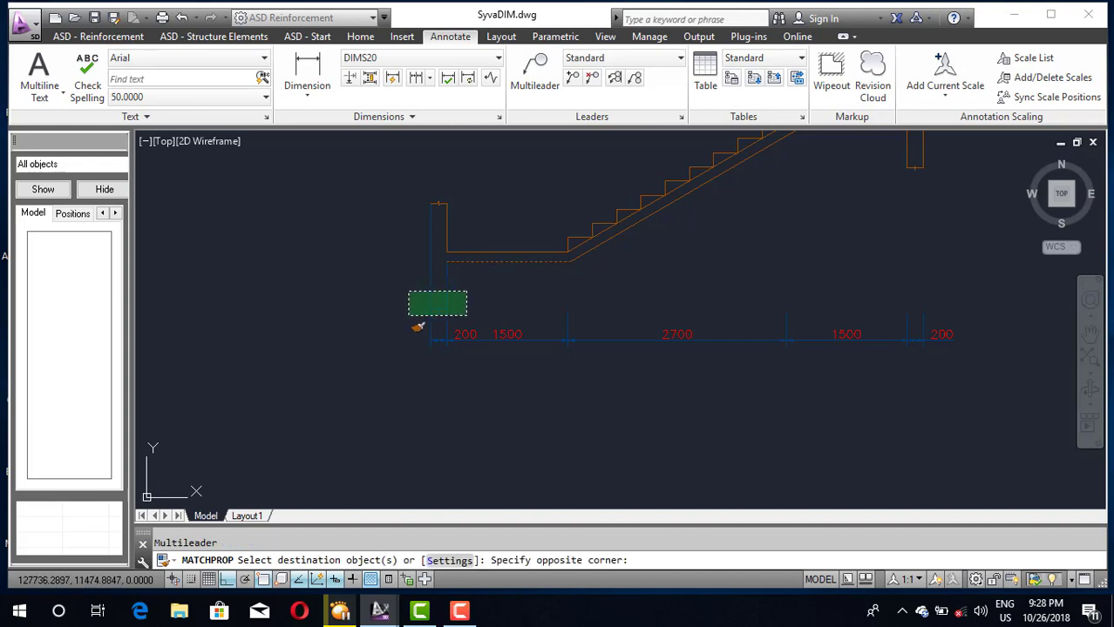
click(408, 316)
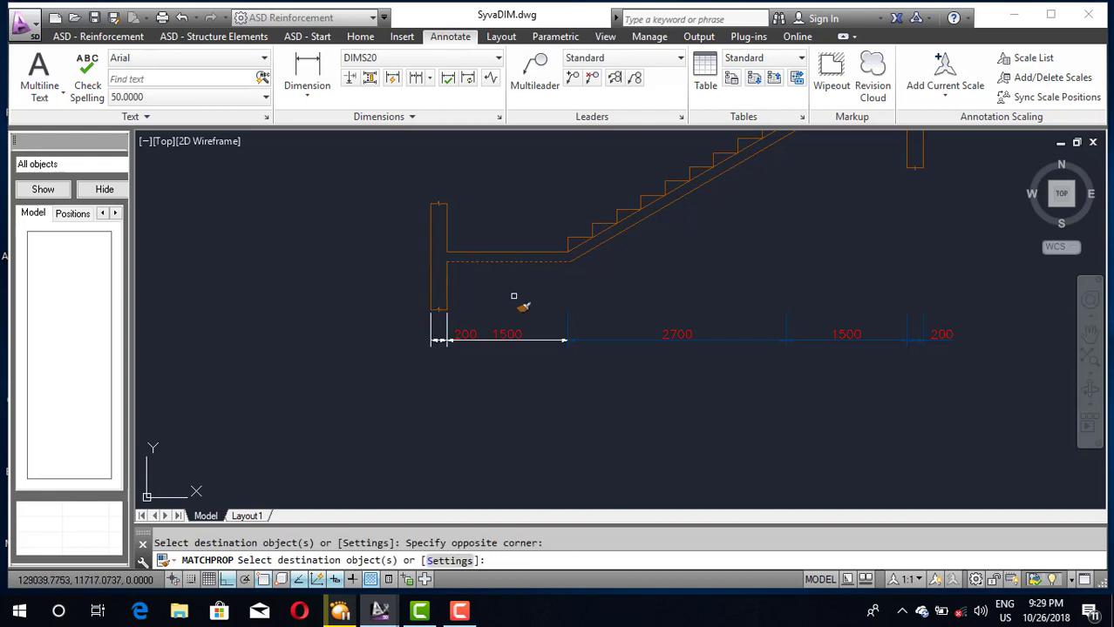
key(Escape)
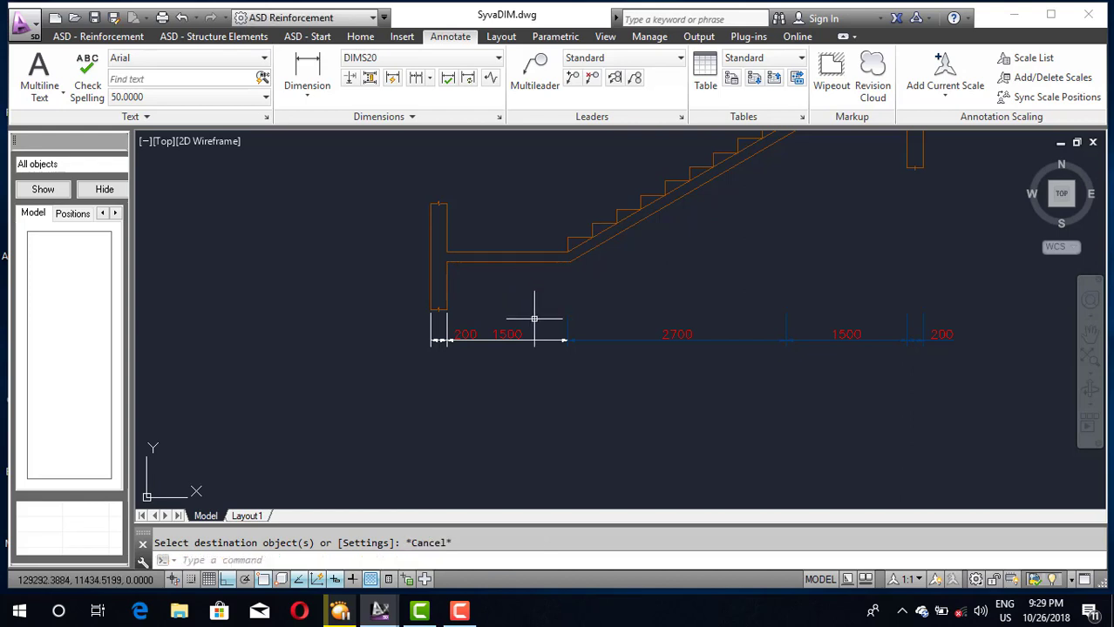
Match the left 1500 and 200 dimensions to the 2700 dimension's blue lines and red text
text(ma)
key(Return)
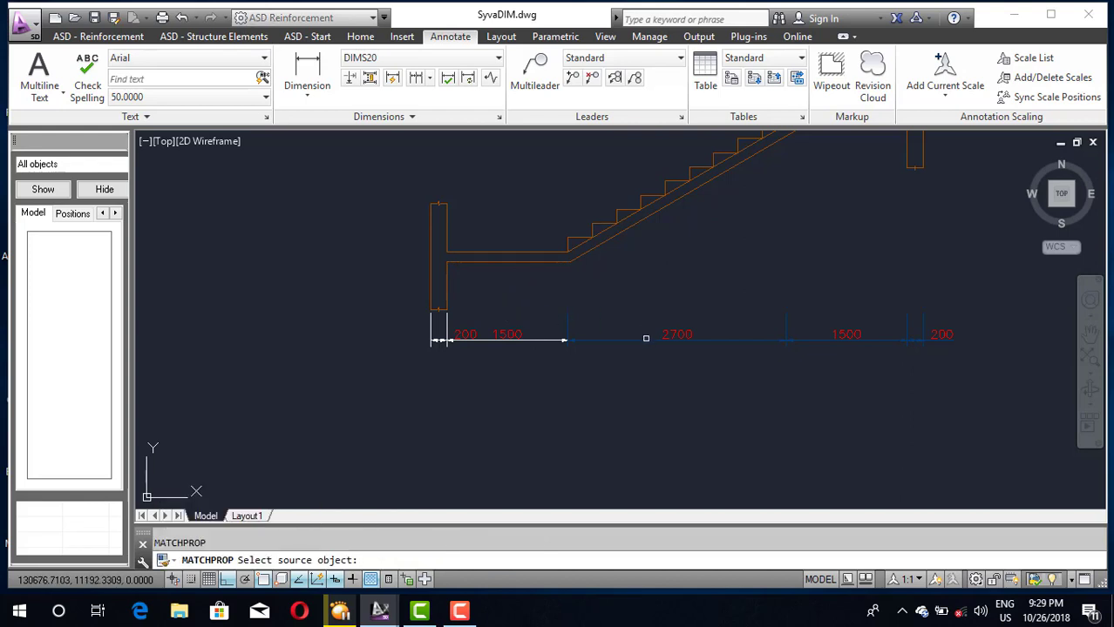
click(646, 338)
click(538, 341)
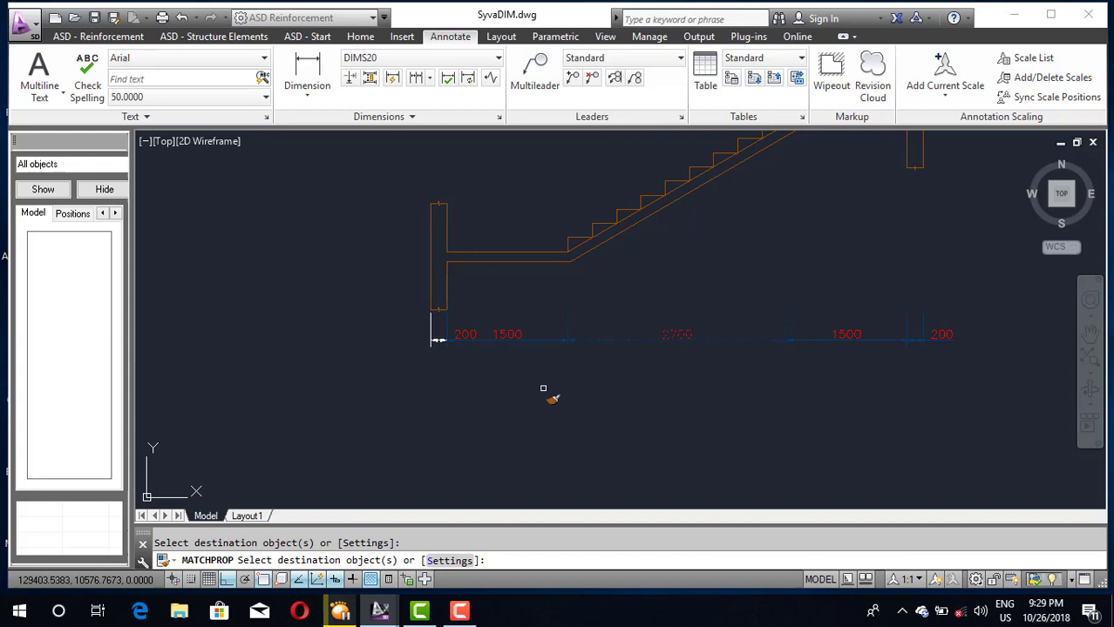
click(455, 323)
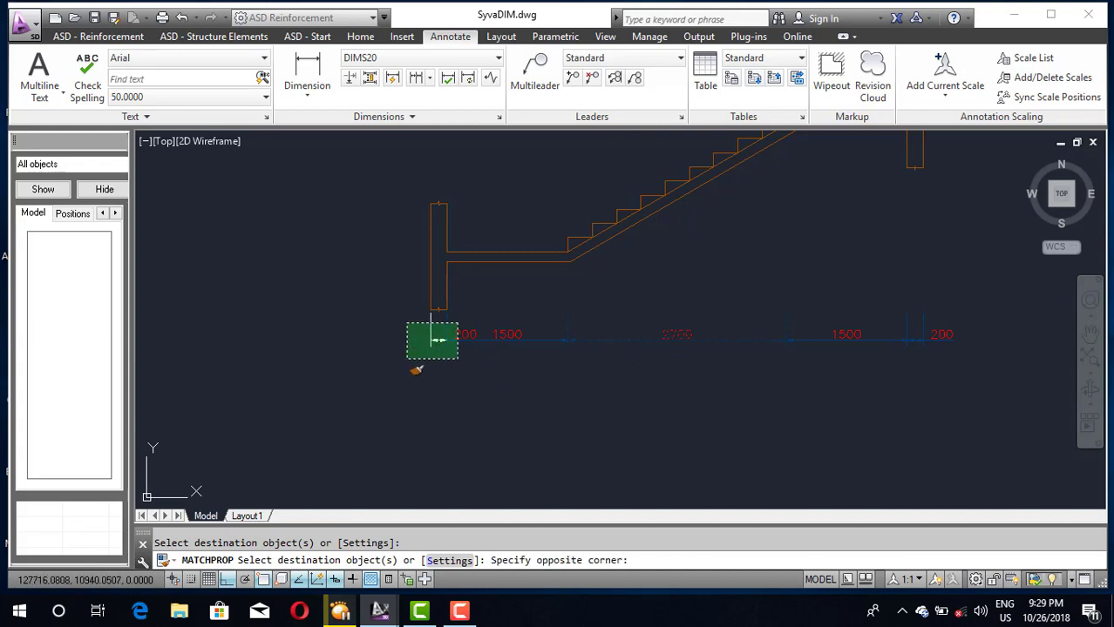
click(407, 358)
key(Escape)
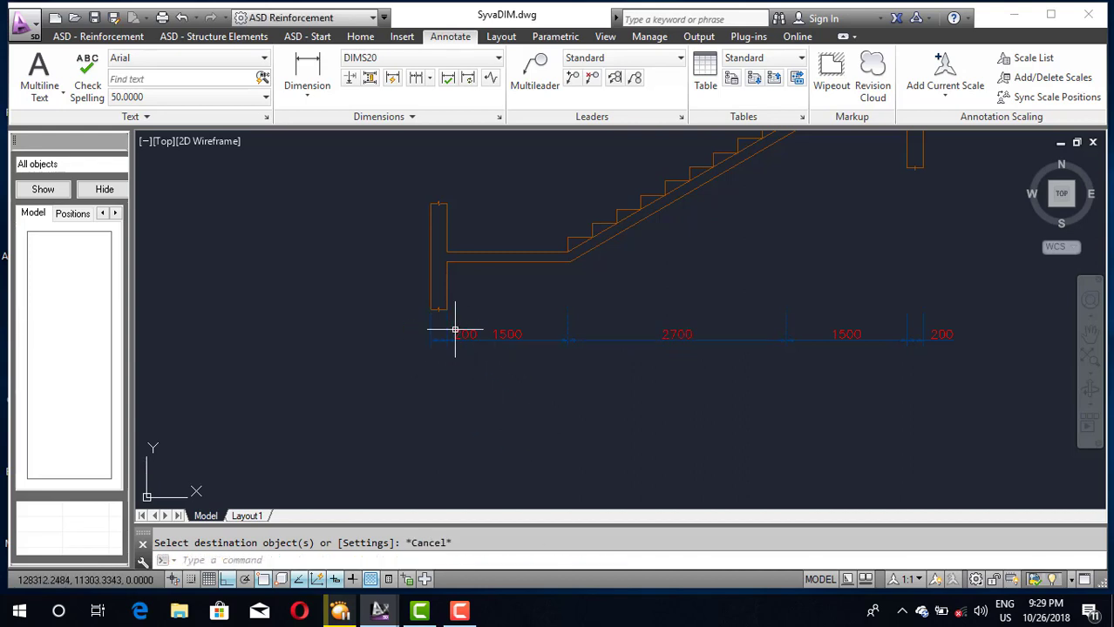
scroll(451, 340, up, 6)
Move the leftmost 200 dimension text outside the chain, left of its extension line
click(469, 332)
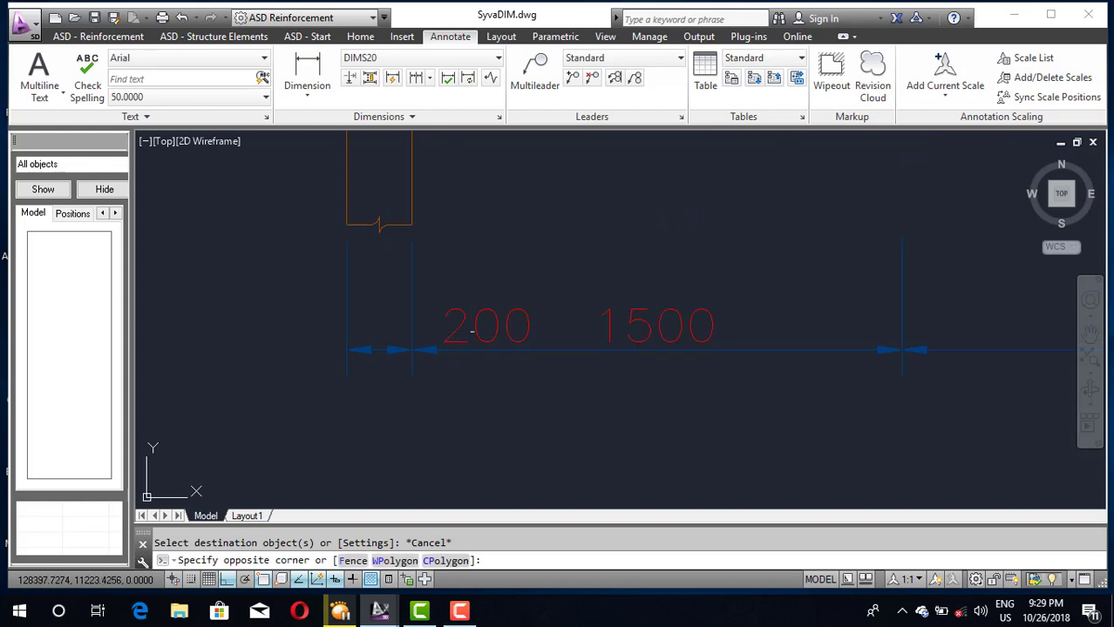
click(479, 333)
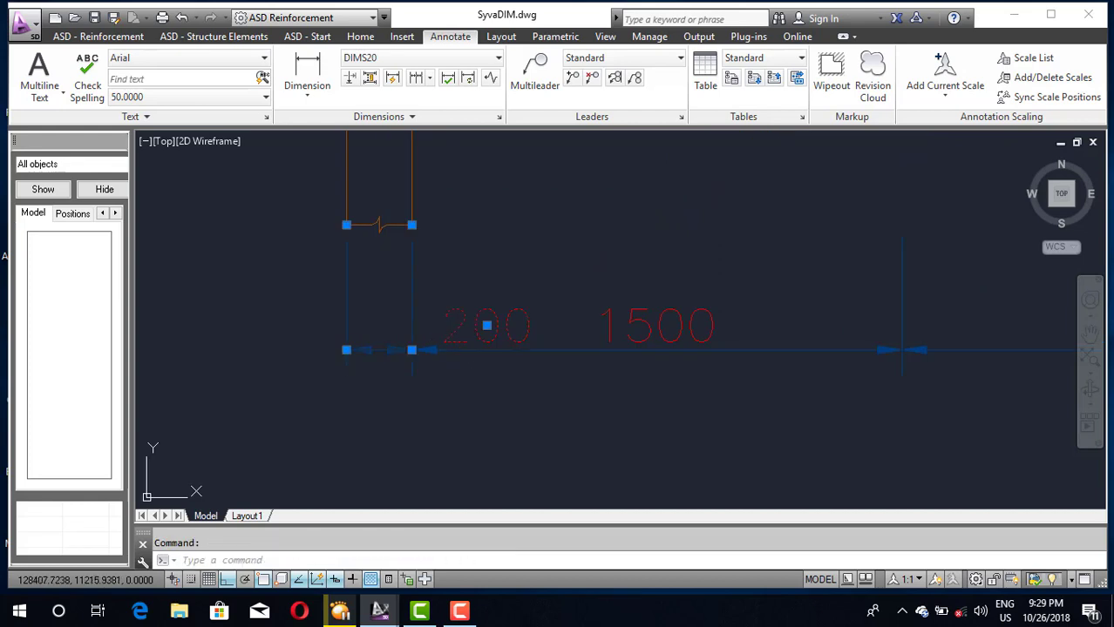
click(486, 326)
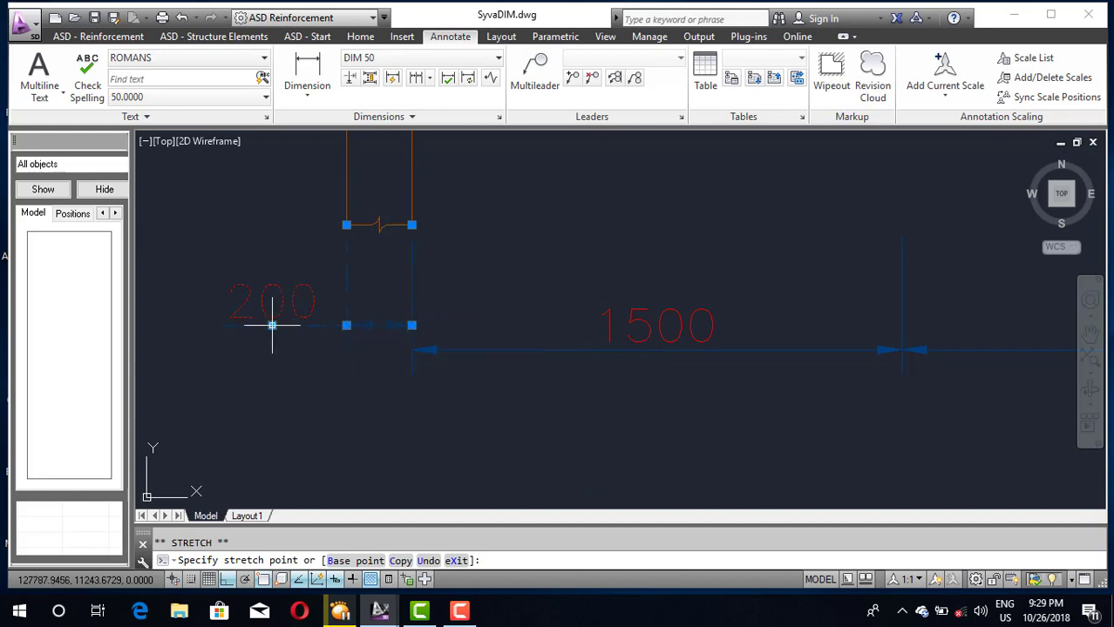
click(272, 325)
click(346, 325)
key(Escape)
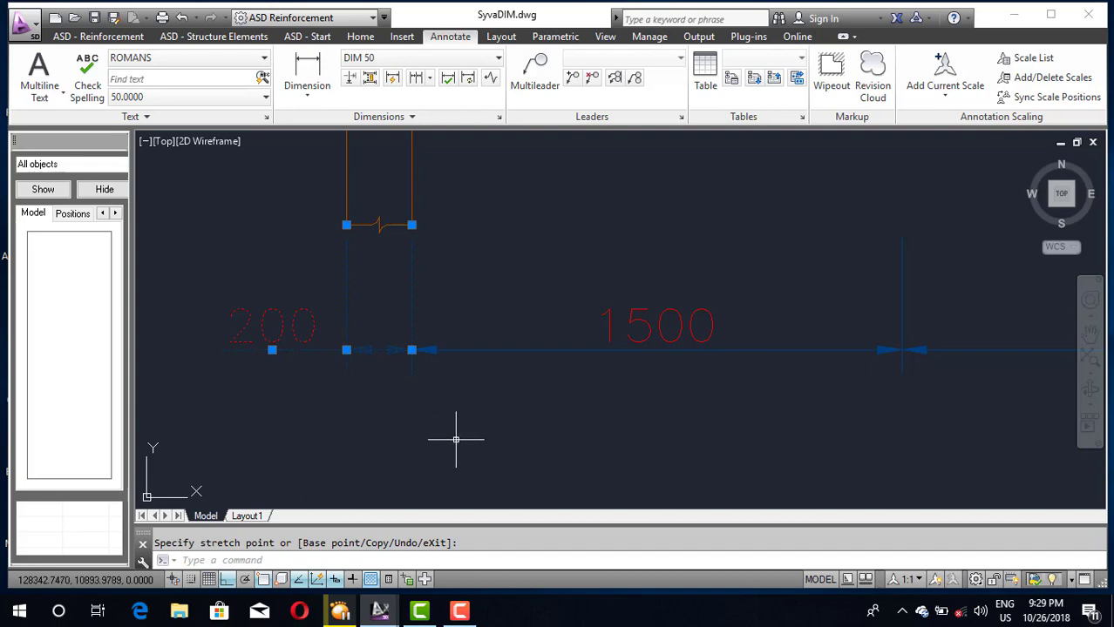
key(Escape)
scroll(368, 375, down, 2)
scroll(571, 373, down, 2)
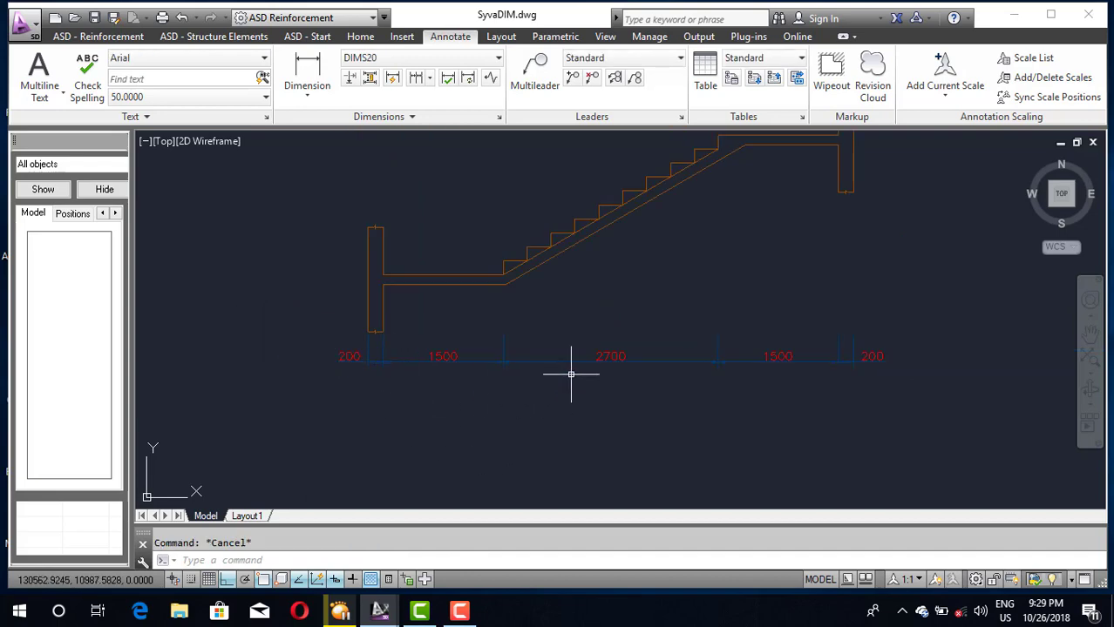
scroll(656, 361, down, 2)
scroll(752, 365, up, 2)
scroll(556, 367, up, 1)
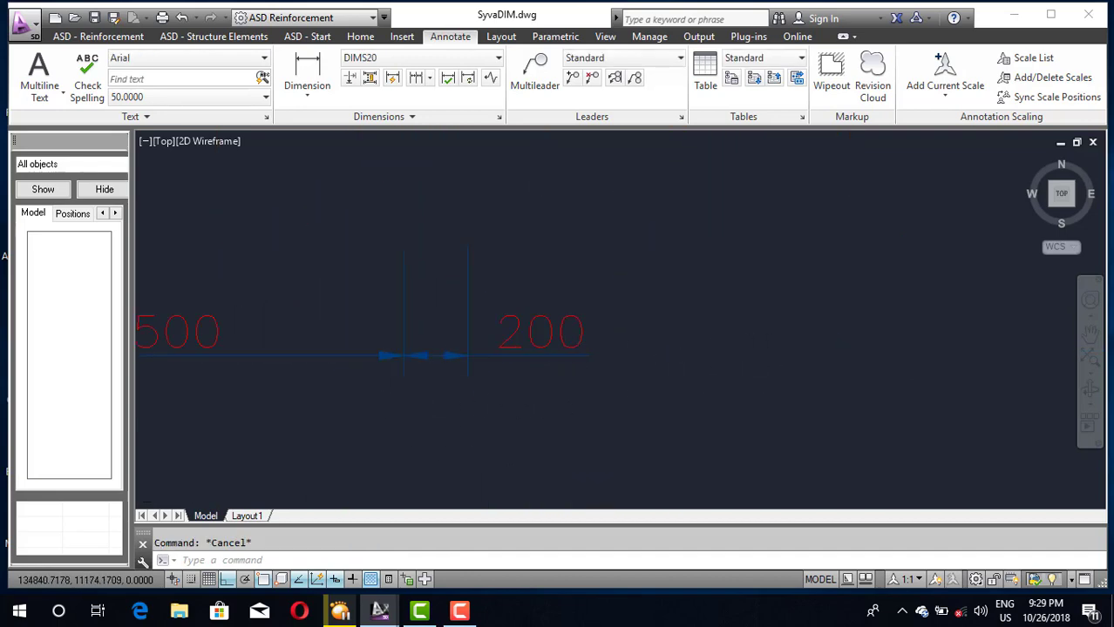
scroll(870, 386, down, 2)
scroll(870, 386, down, 2)
scroll(784, 367, up, 3)
scroll(752, 340, down, 5)
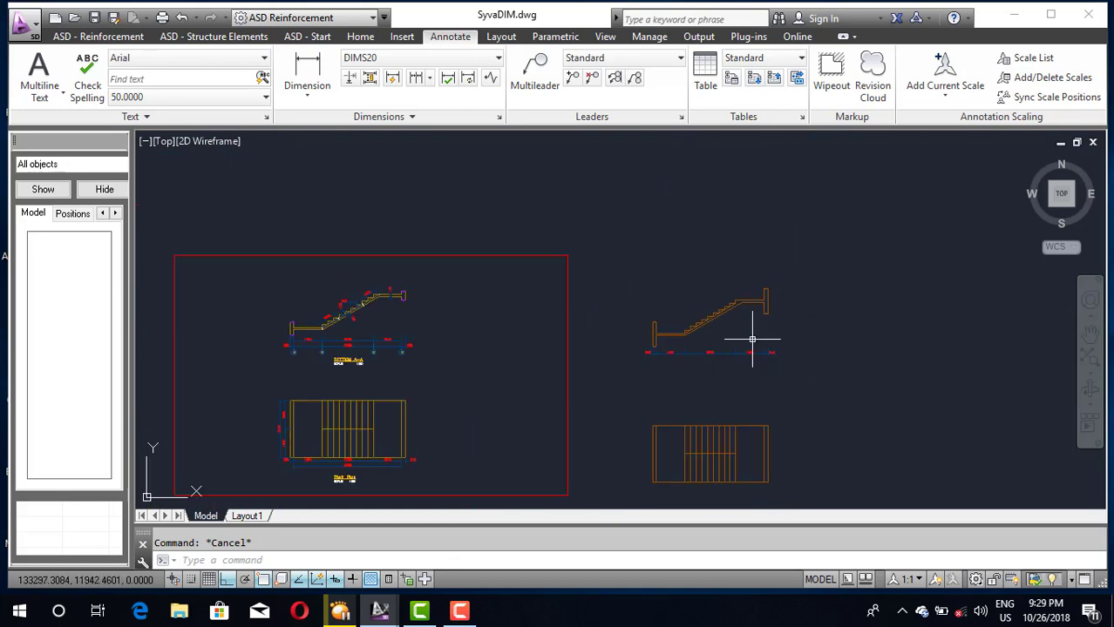
scroll(314, 340, up, 7)
scroll(301, 315, down, 7)
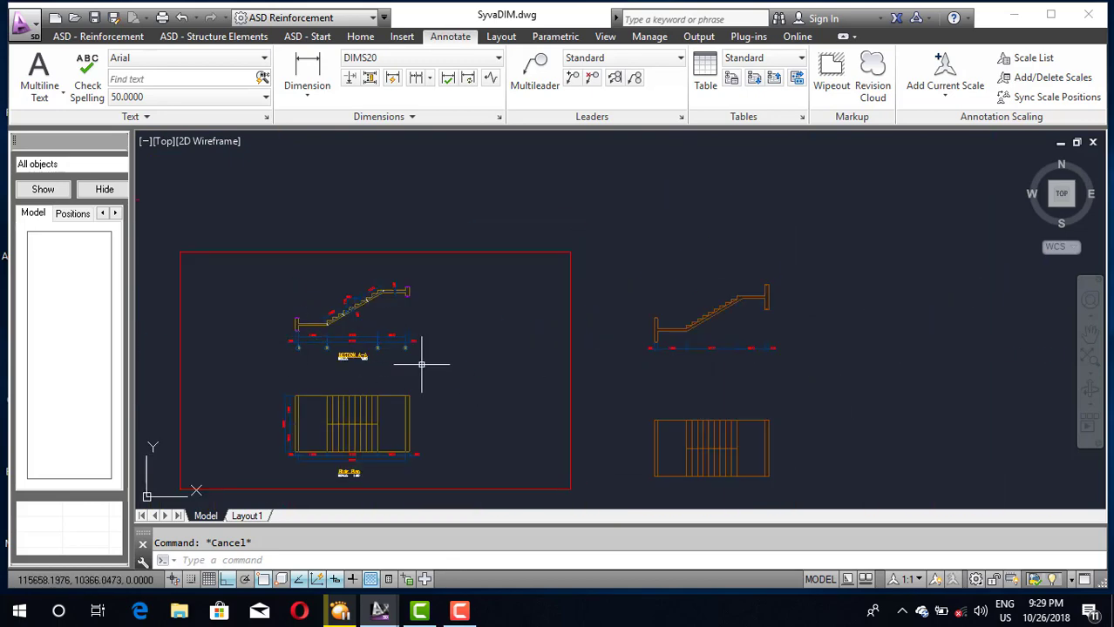
scroll(320, 360, up, 4)
scroll(231, 314, down, 2)
scroll(231, 314, down, 2)
scroll(605, 345, up, 4)
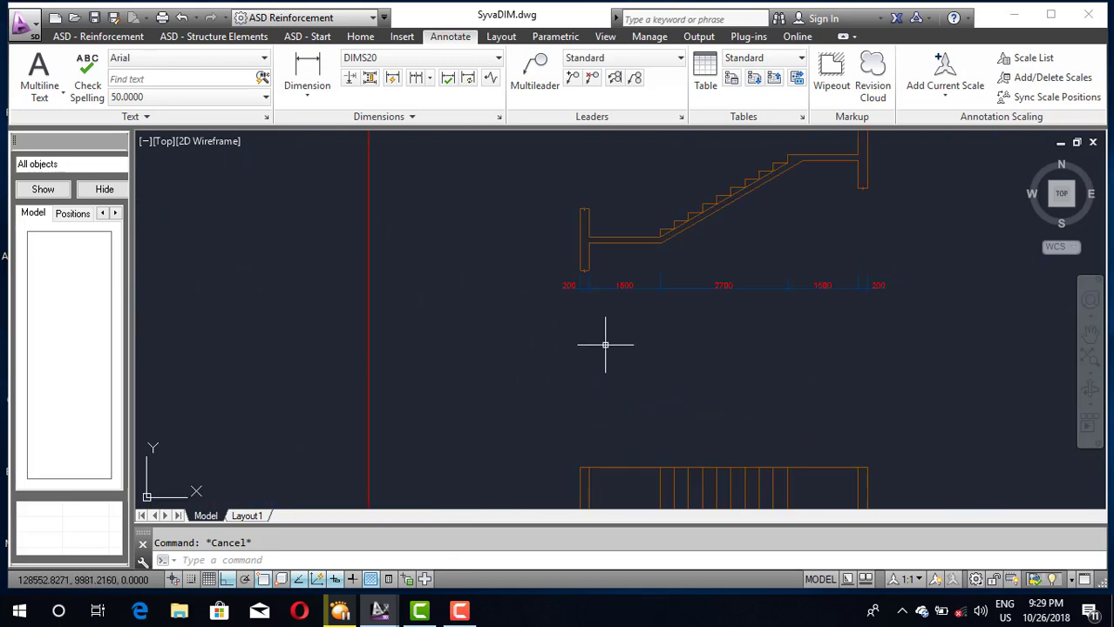
Add an overall 6100 linear dimension across the staircase, placed below the chain
click(307, 78)
scroll(579, 253, up, 4)
scroll(591, 387, up, 4)
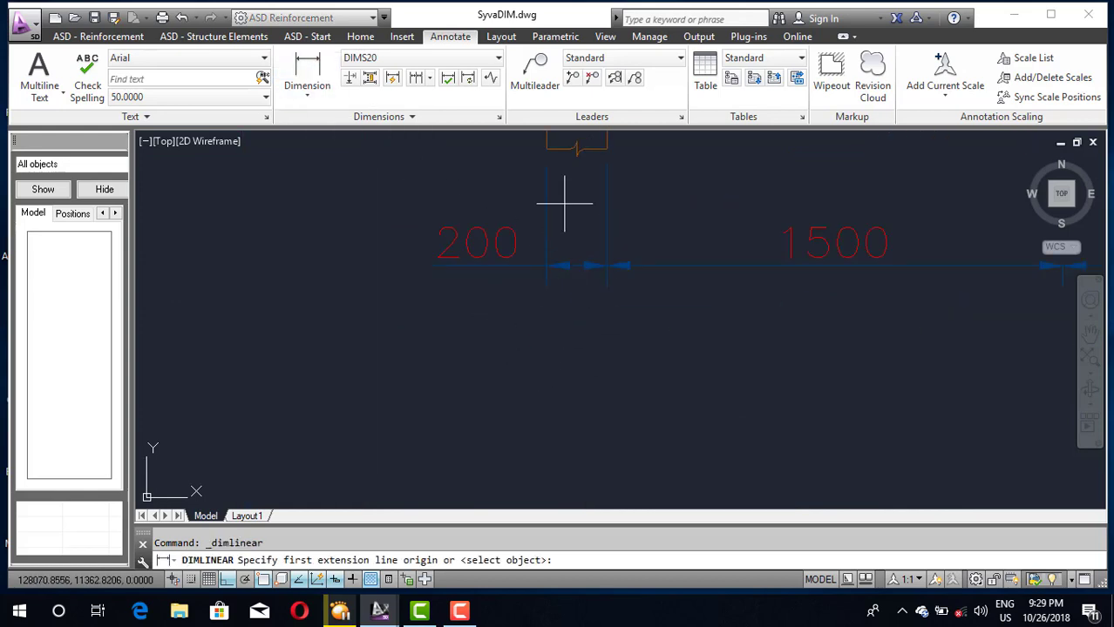
click(546, 164)
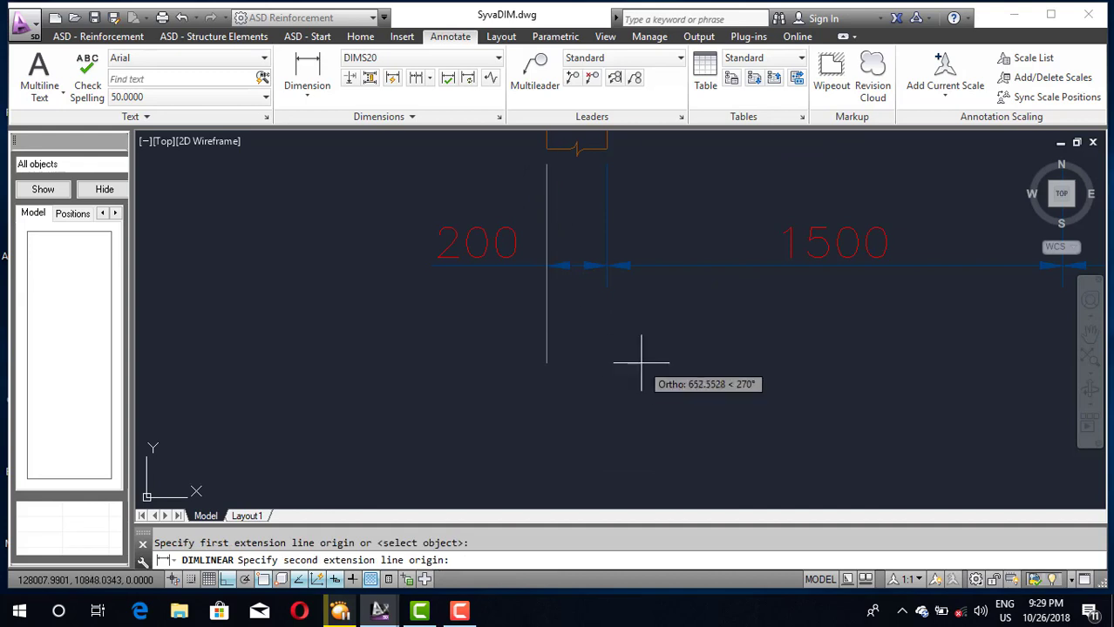
scroll(647, 361, down, 2)
scroll(653, 366, down, 3)
scroll(659, 373, down, 3)
scroll(820, 329, up, 3)
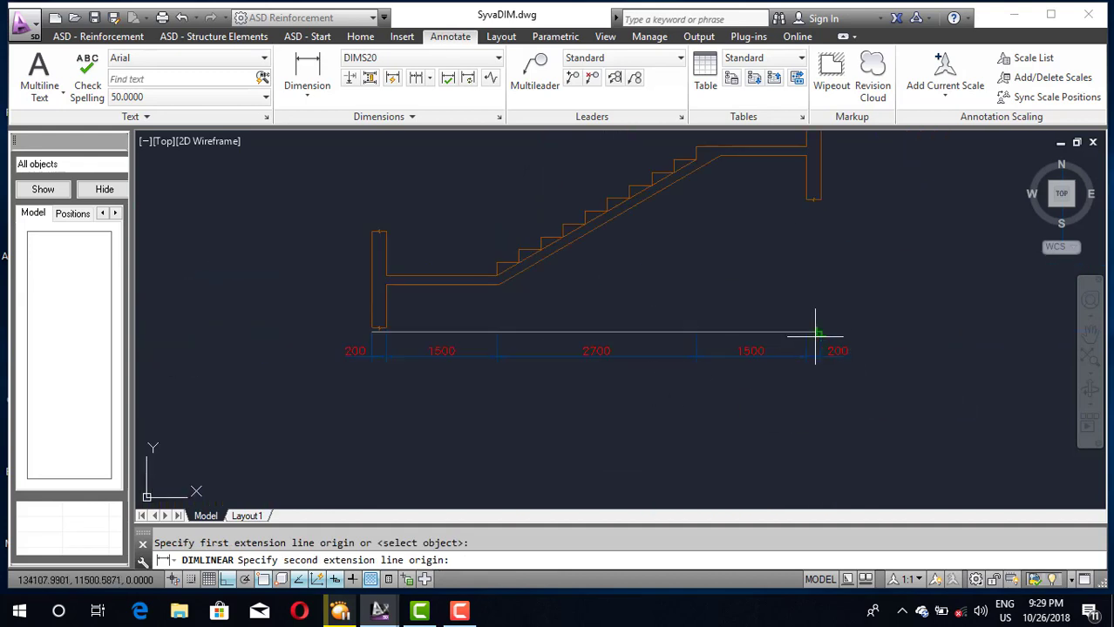
scroll(840, 331, up, 3)
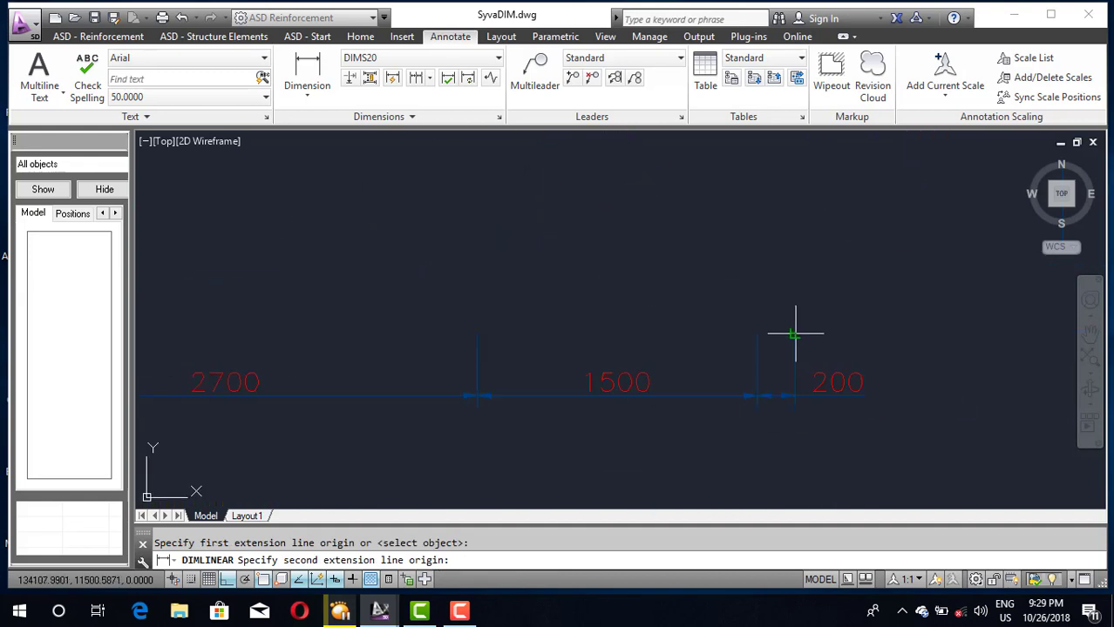
click(795, 332)
scroll(796, 332, down, 3)
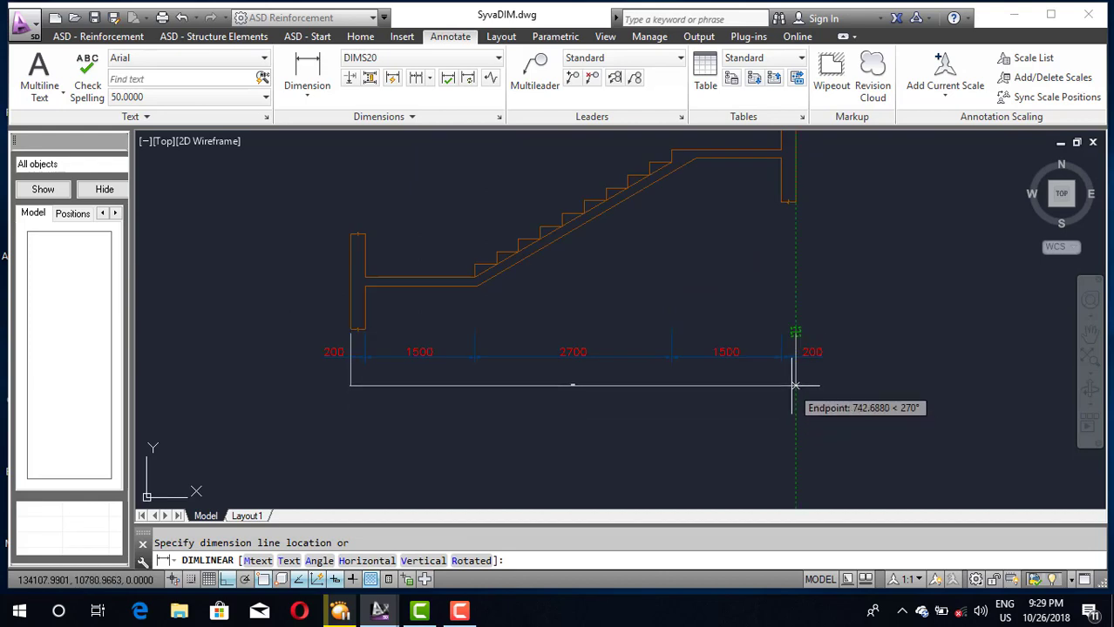
click(795, 380)
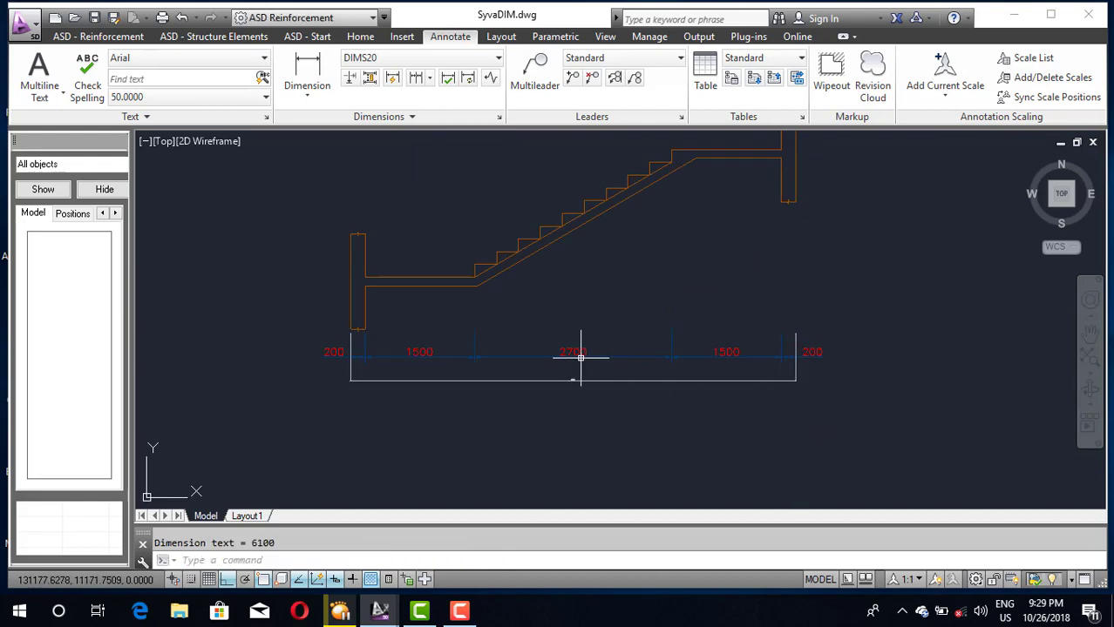
Match the 6100 dimension to the 2700 dimension's style with MATCHPROP
text(ma)
key(Return)
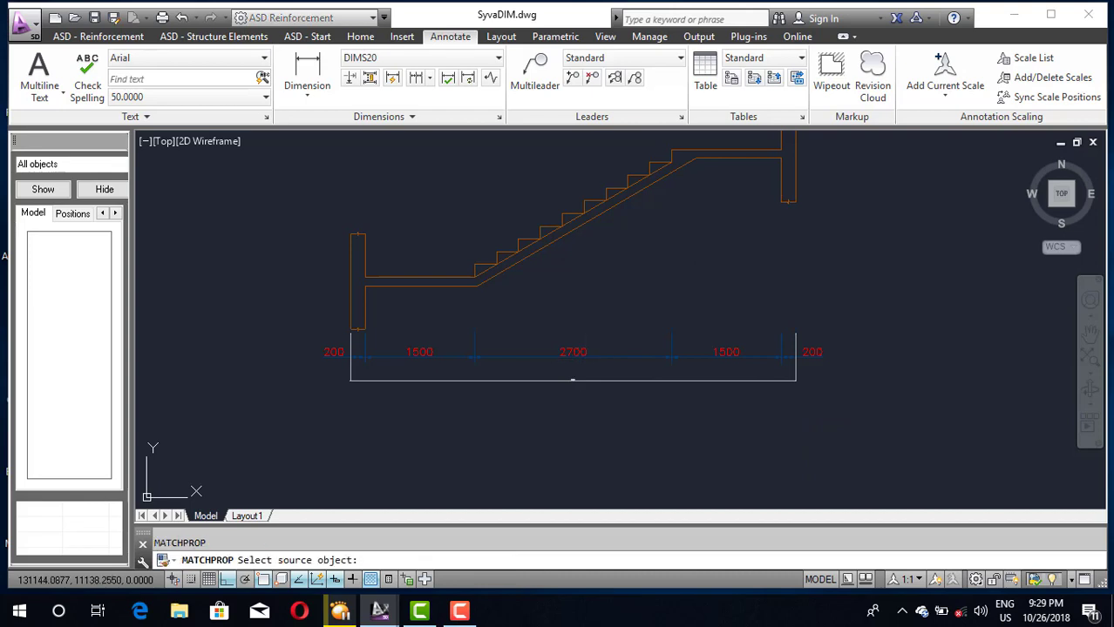
click(576, 354)
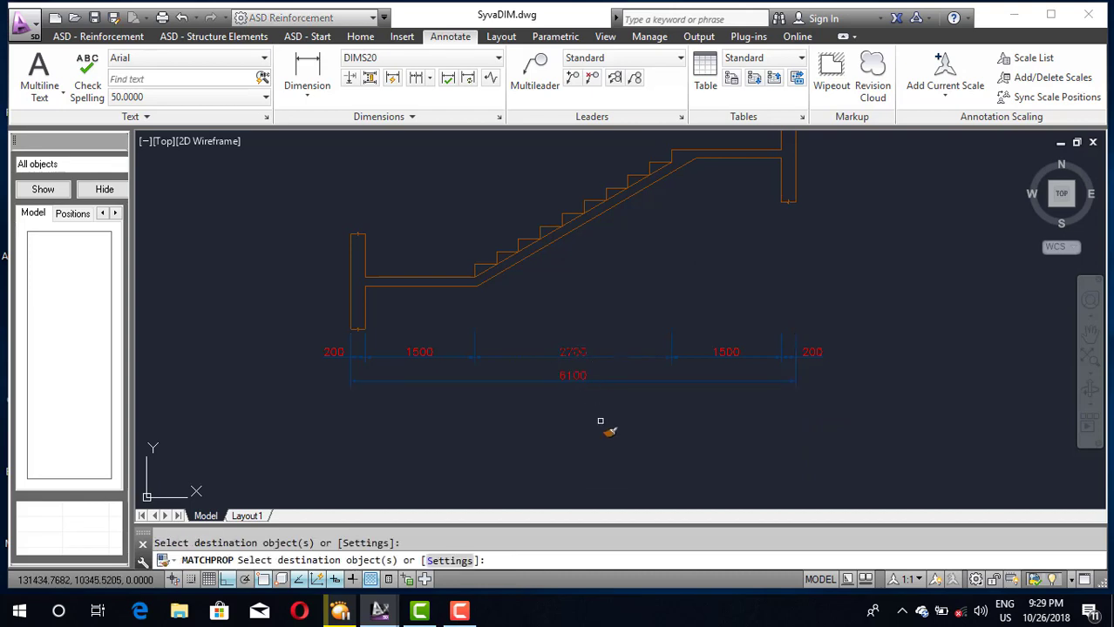
key(Escape)
Stretch the stair section's overall dimension ends to the inner wall faces so it reads 5700
scroll(750, 304, down, 3)
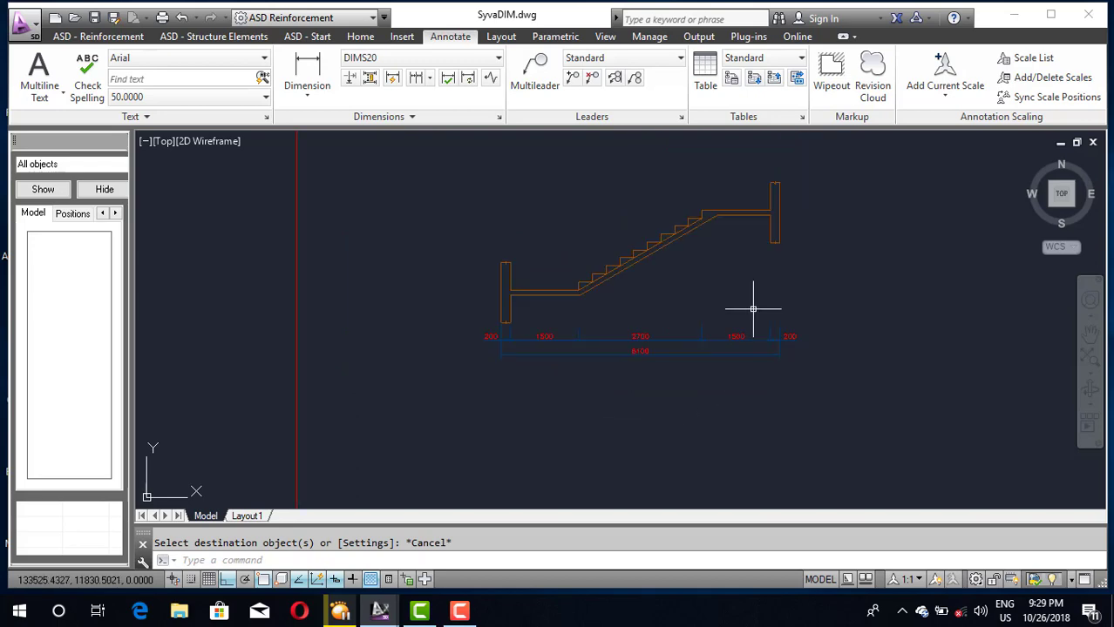
scroll(713, 324, up, 5)
scroll(641, 322, down, 3)
scroll(640, 322, down, 3)
scroll(336, 373, down, 2)
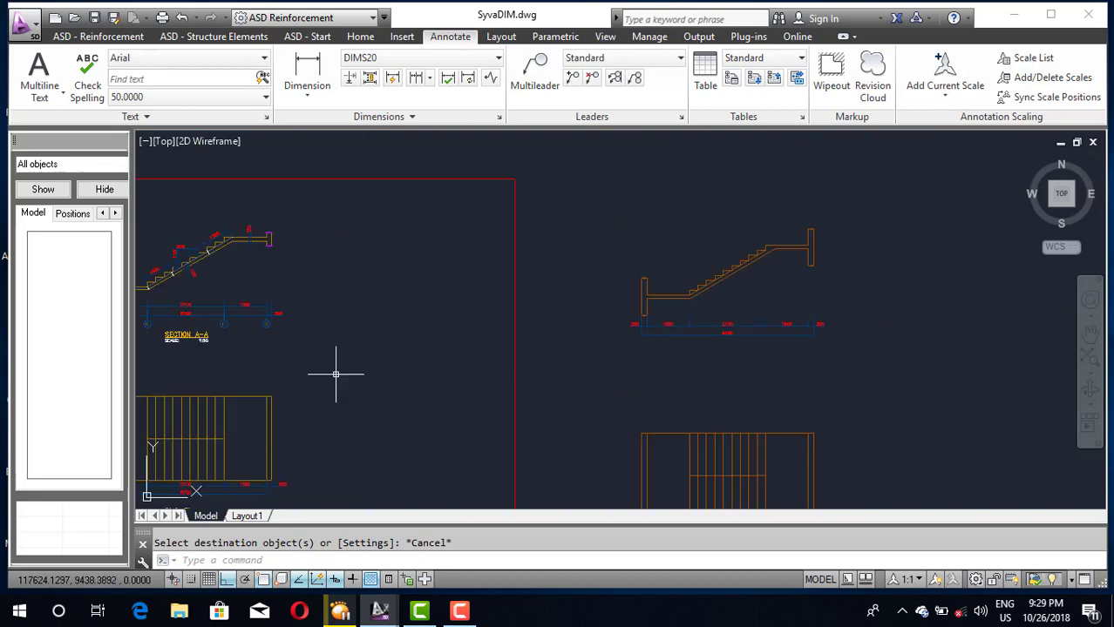
scroll(367, 323, down, 2)
scroll(297, 343, up, 2)
scroll(296, 343, up, 5)
scroll(279, 321, down, 3)
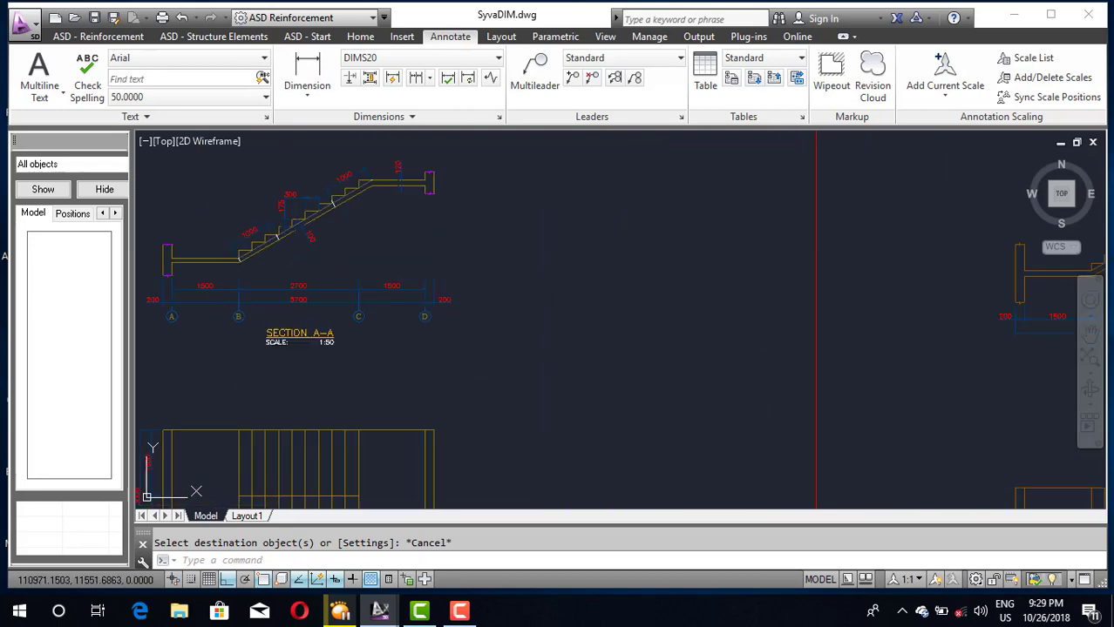
scroll(253, 314, down, 1)
scroll(221, 310, up, 3)
scroll(221, 309, down, 5)
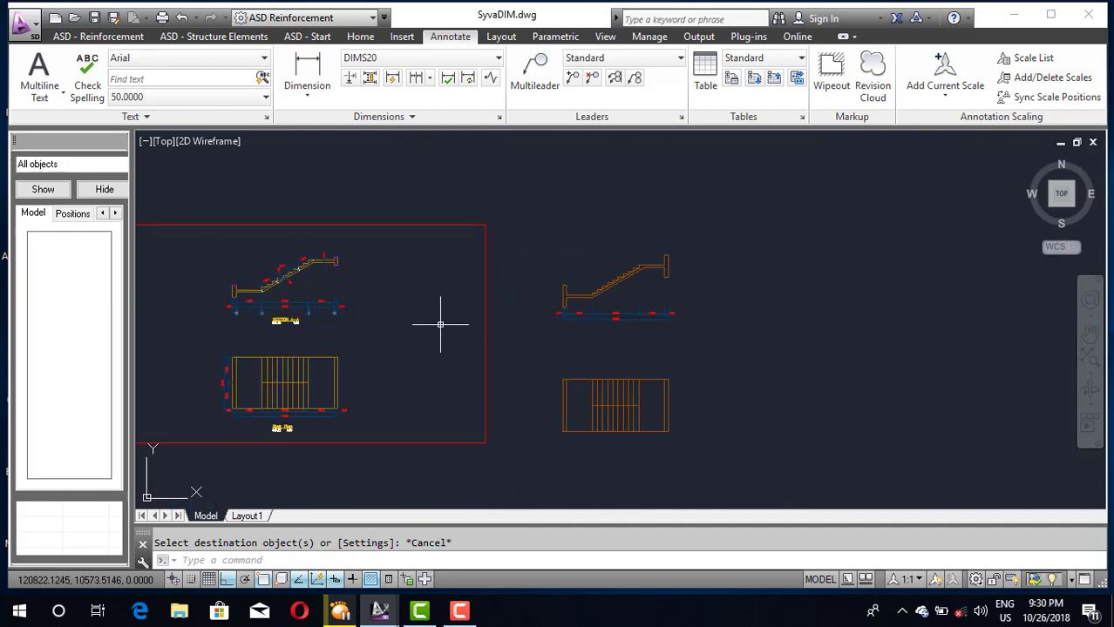
scroll(309, 410, up, 4)
scroll(306, 380, down, 3)
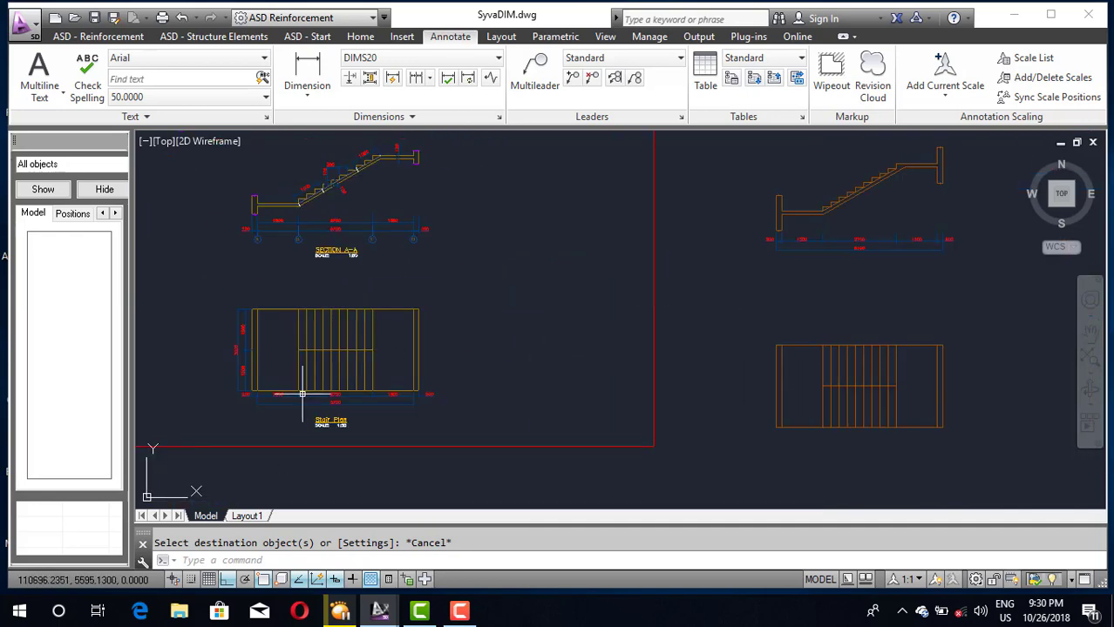
scroll(301, 386, up, 3)
scroll(280, 388, down, 2)
scroll(288, 395, down, 2)
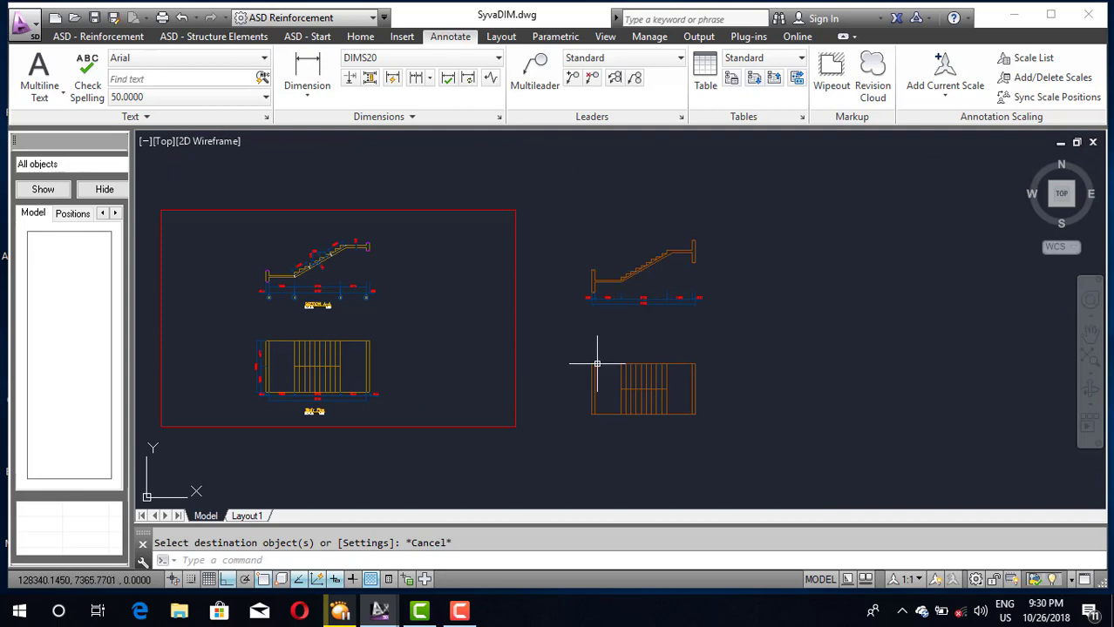
scroll(613, 311, up, 5)
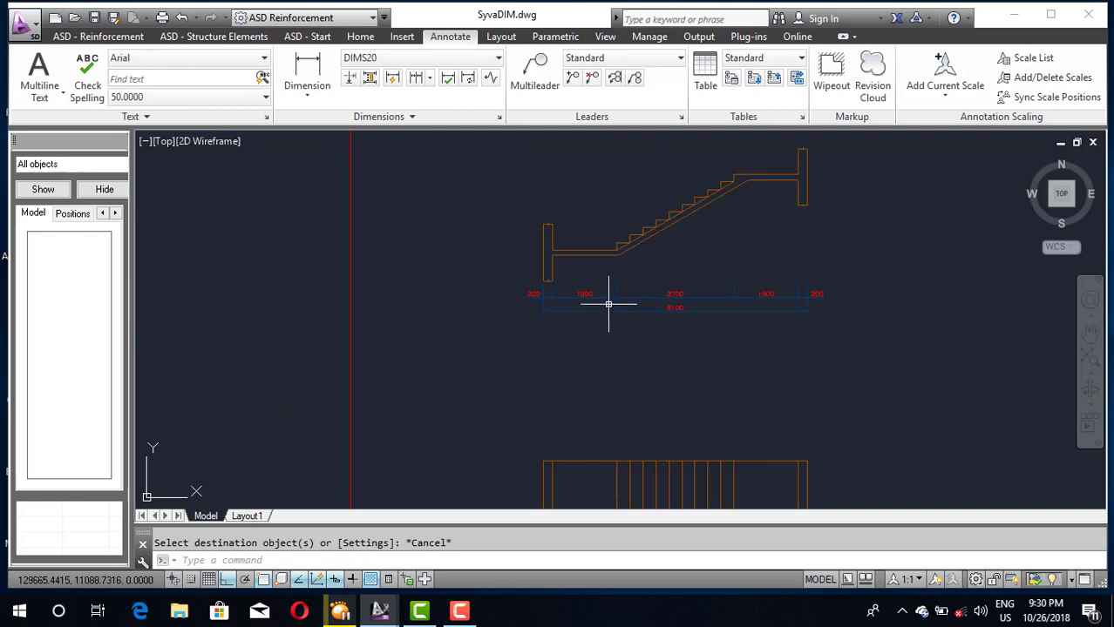
scroll(516, 331, down, 5)
scroll(307, 303, up, 4)
scroll(435, 310, down, 3)
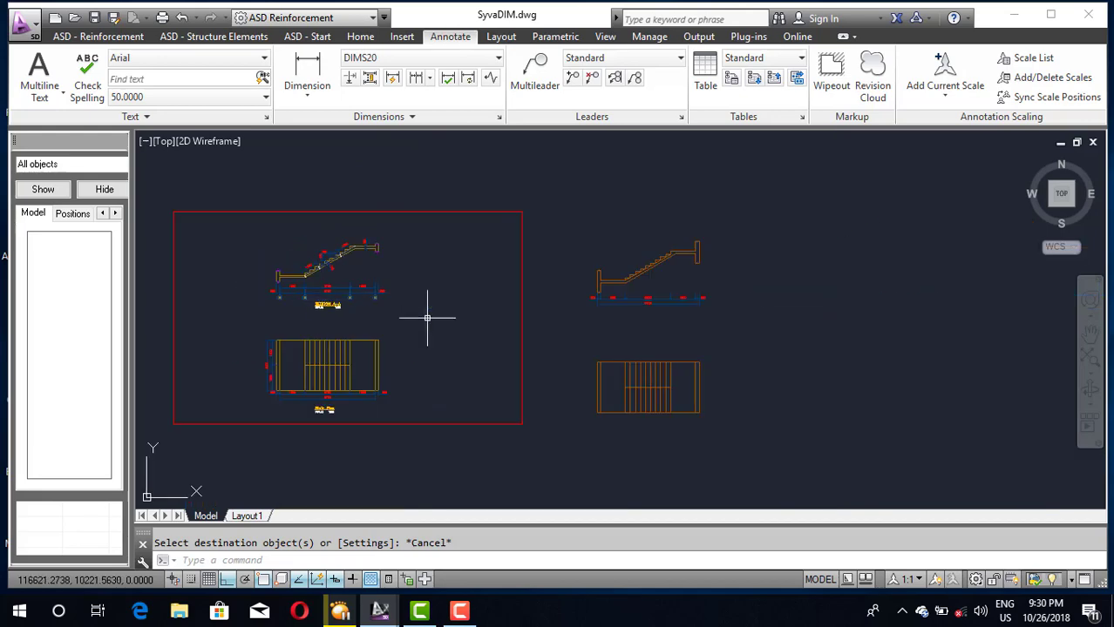
scroll(629, 301, up, 3)
scroll(558, 279, up, 2)
scroll(533, 274, up, 2)
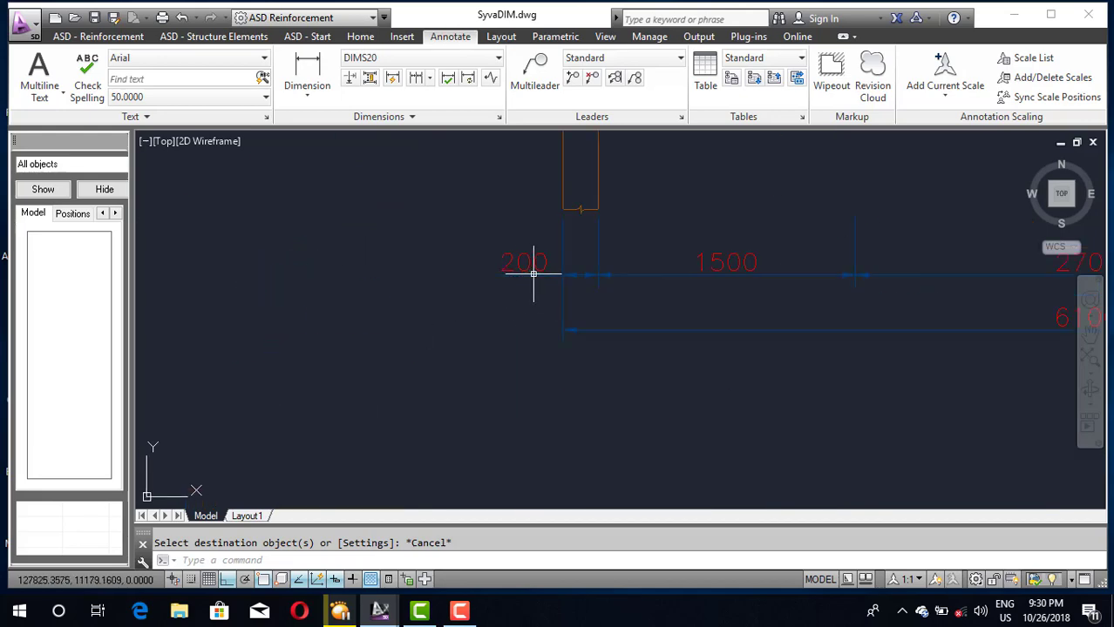
click(562, 310)
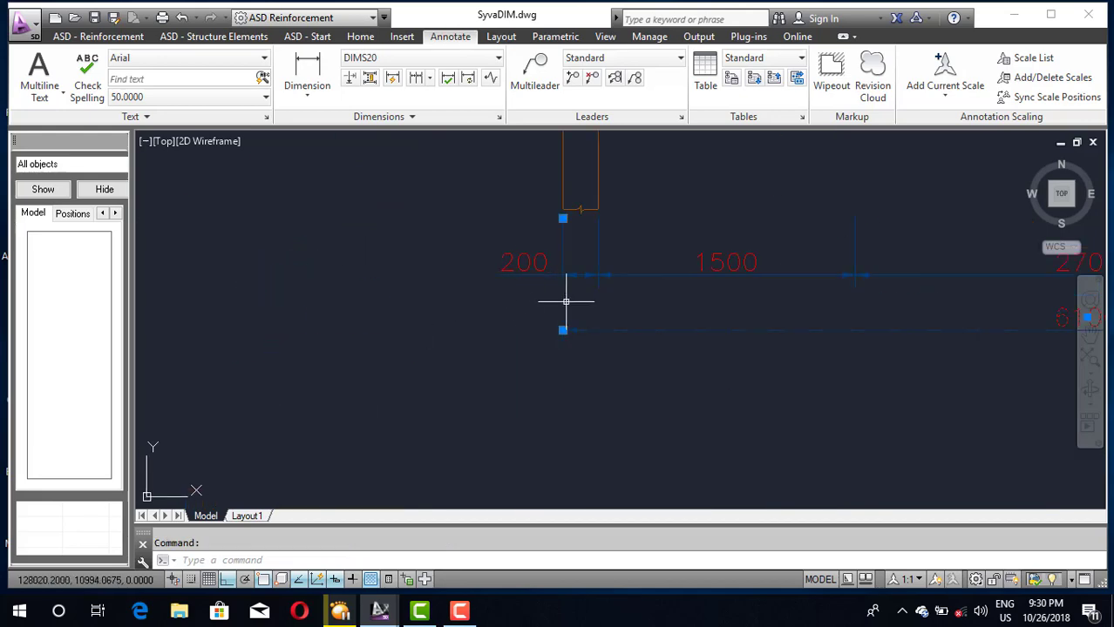
click(562, 218)
scroll(624, 251, down, 2)
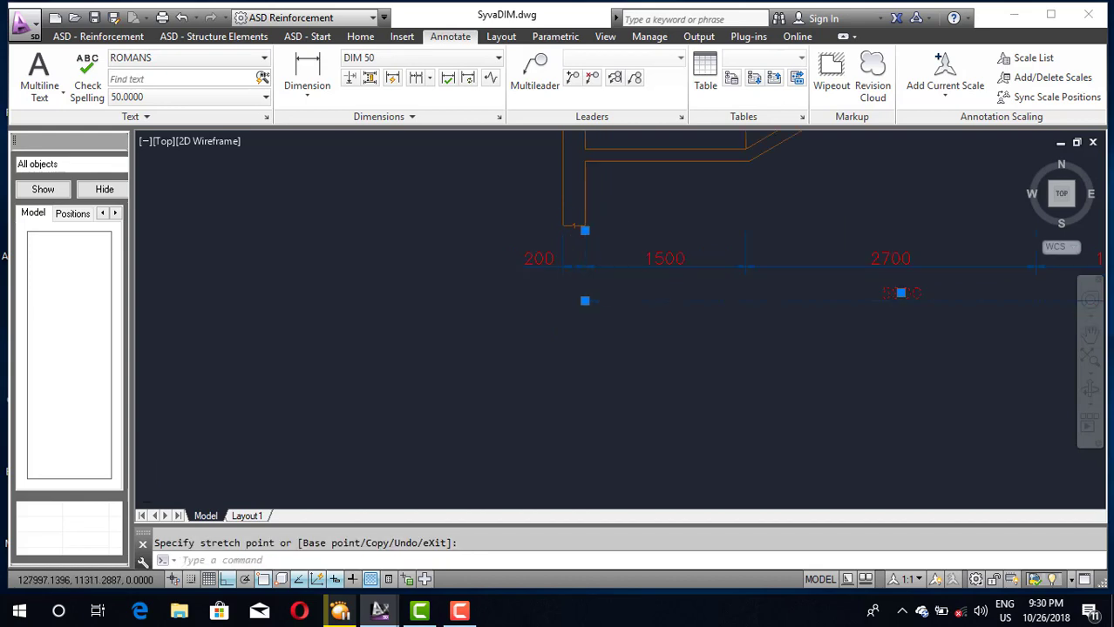
scroll(726, 256, down, 4)
scroll(944, 248, up, 5)
scroll(827, 344, down, 4)
scroll(856, 271, up, 3)
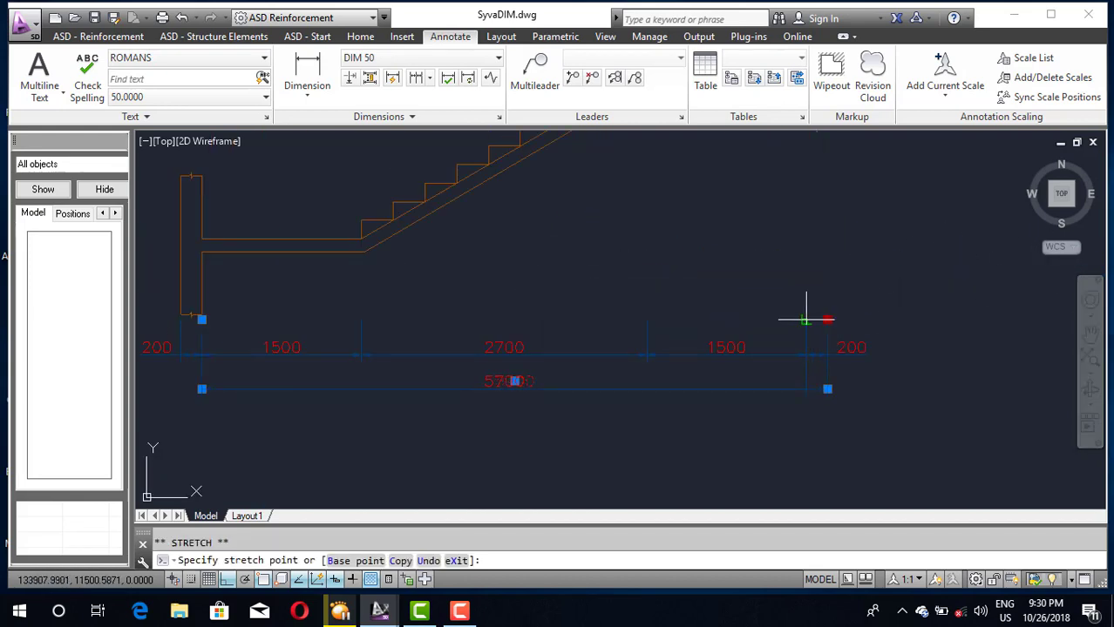
key(Escape)
key(Escape)
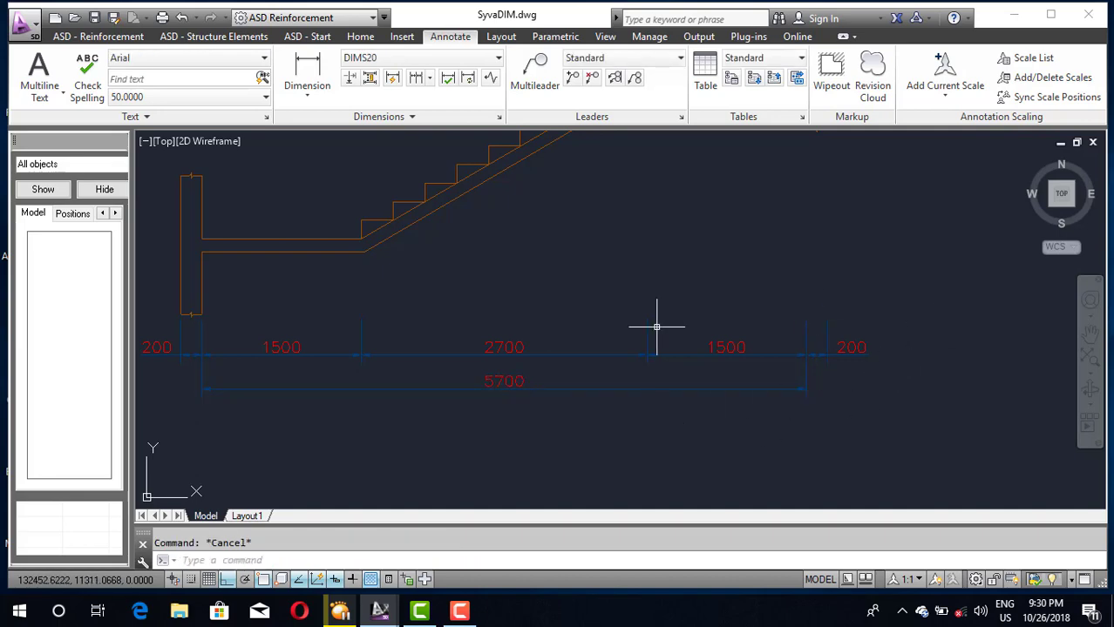
scroll(662, 325, down, 2)
scroll(589, 323, up, 4)
scroll(655, 312, down, 4)
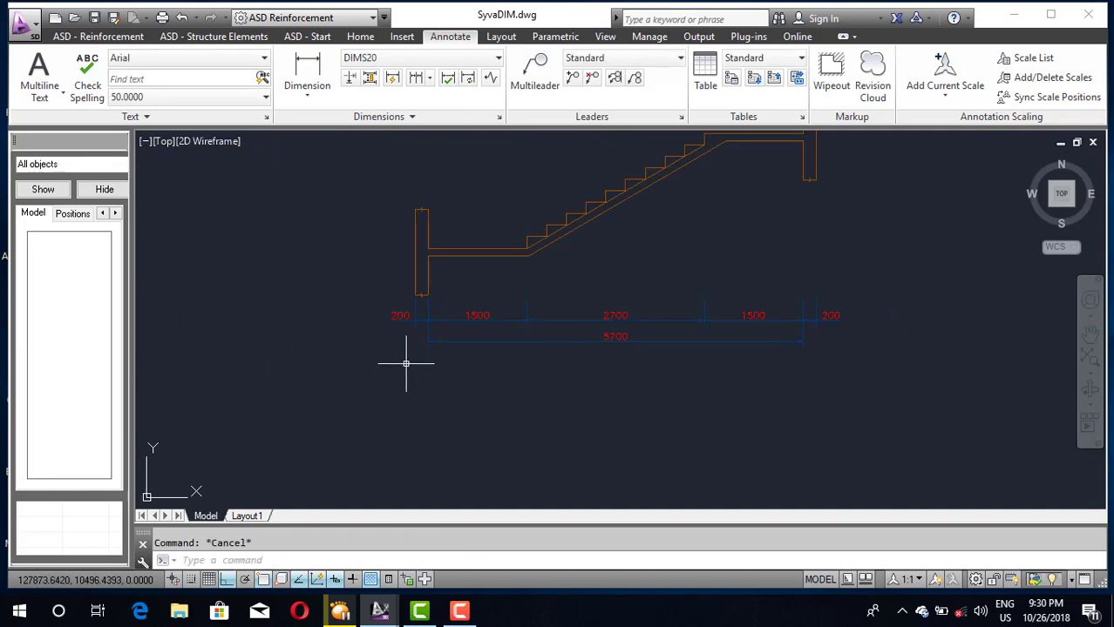
Make DIMS50 the current dimension style
scroll(410, 358, up, 3)
scroll(460, 336, down, 3)
scroll(673, 332, down, 4)
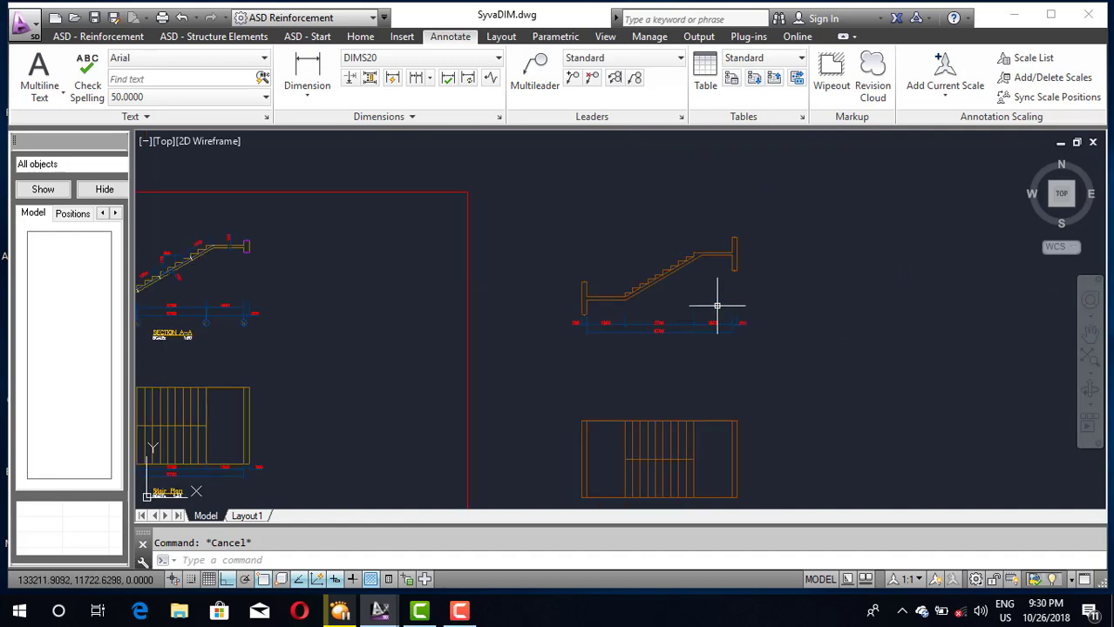
scroll(708, 390, down, 2)
scroll(679, 385, up, 6)
scroll(660, 295, down, 4)
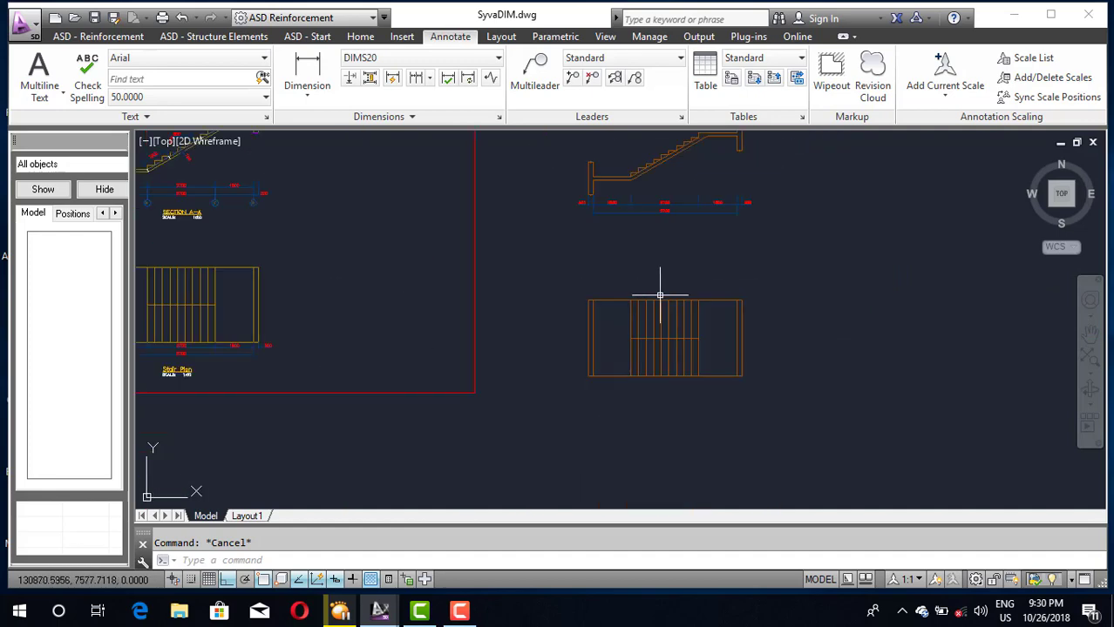
scroll(610, 336, up, 2)
scroll(571, 324, down, 3)
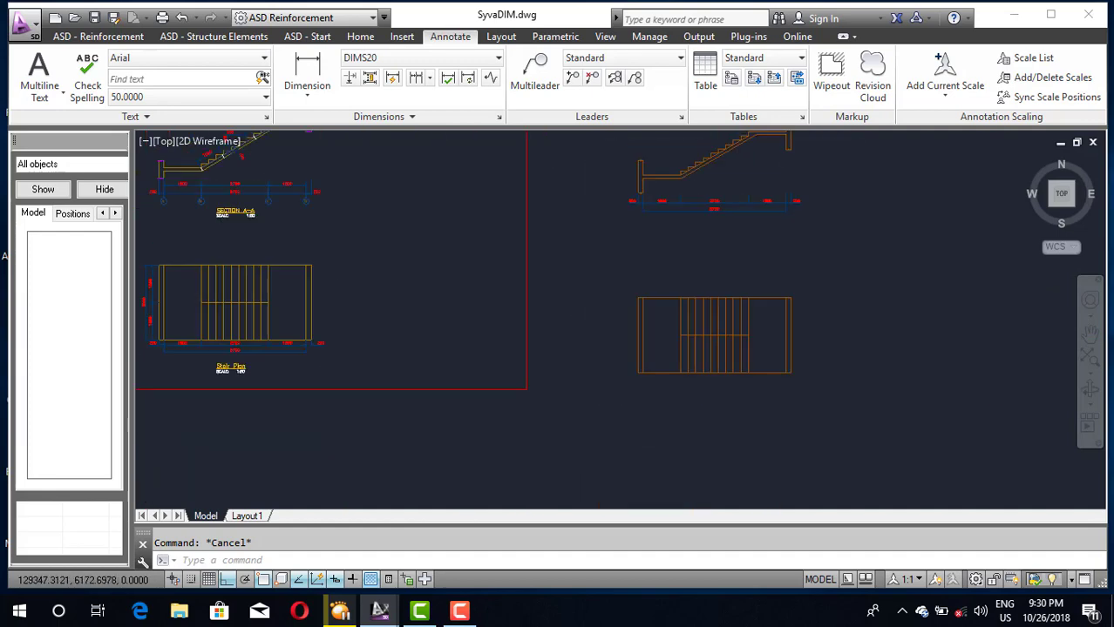
scroll(522, 329, down, 2)
scroll(355, 311, up, 4)
scroll(354, 311, up, 4)
scroll(323, 284, up, 2)
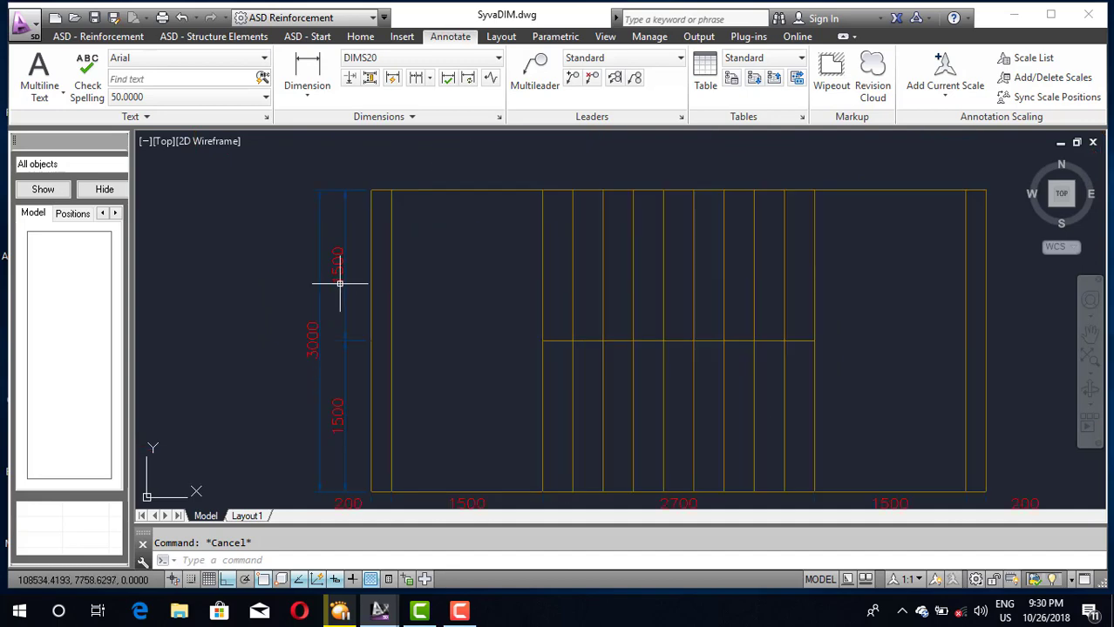
scroll(340, 282, down, 6)
scroll(592, 319, down, 4)
scroll(610, 340, up, 2)
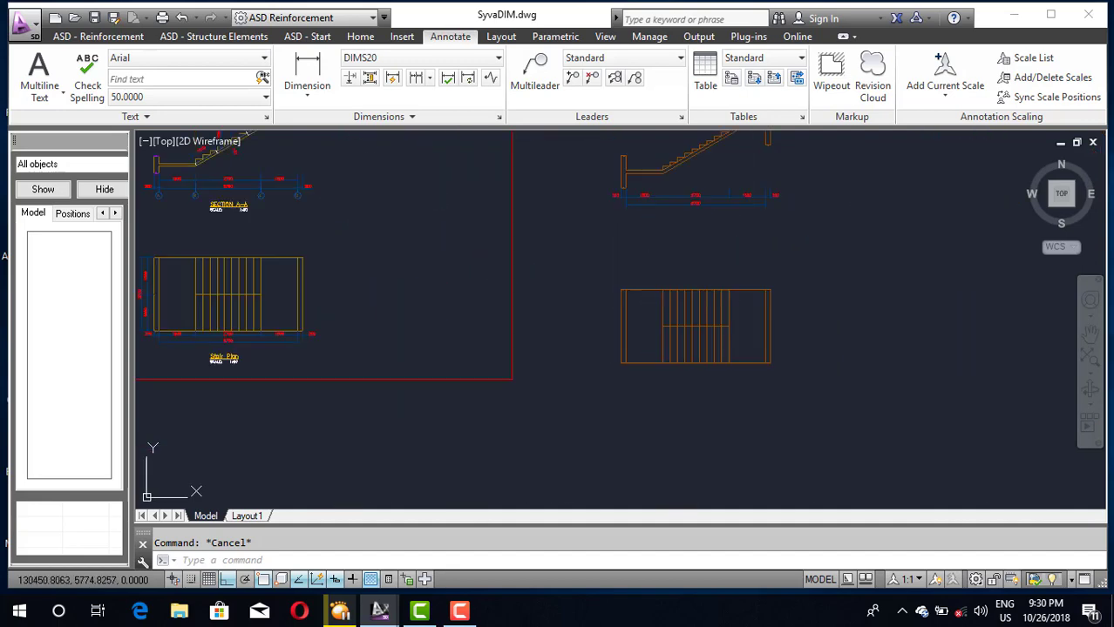
scroll(631, 368, up, 3)
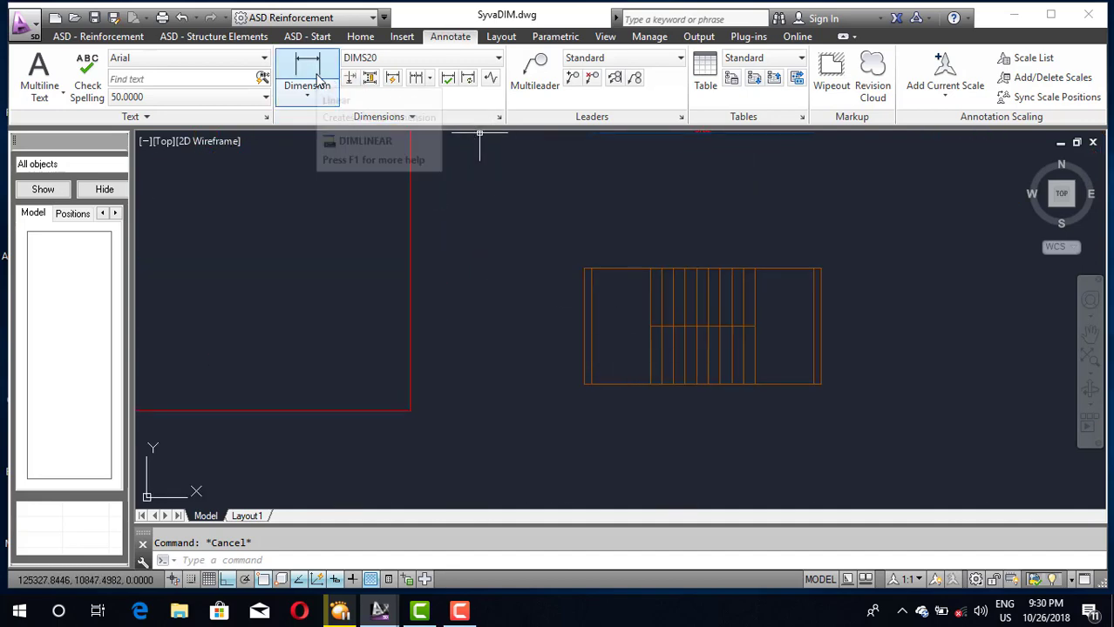
click(498, 59)
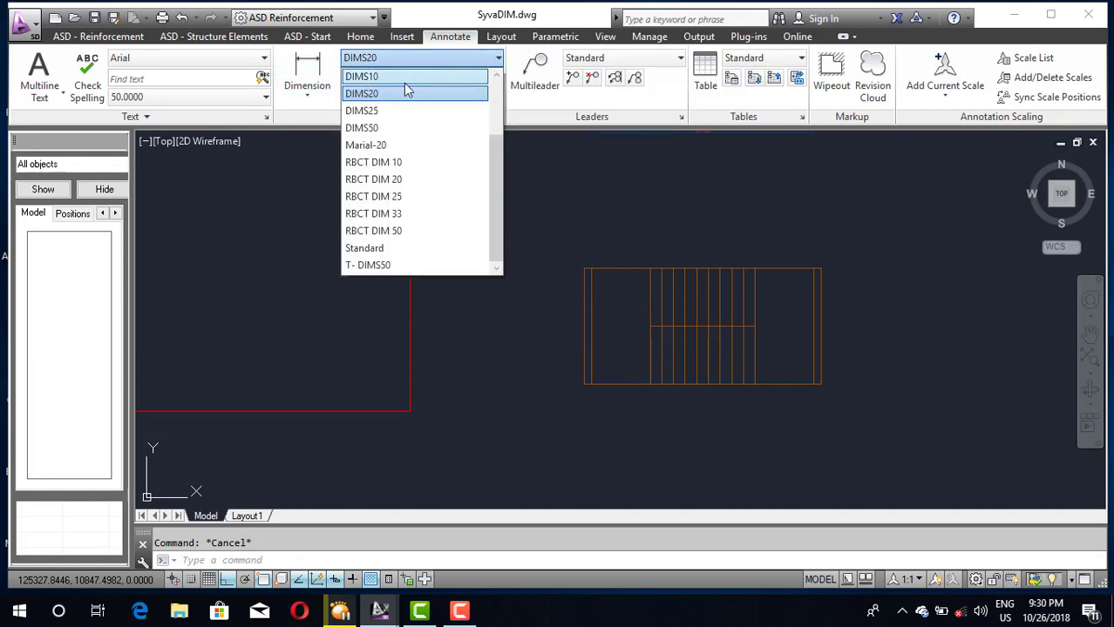
click(380, 129)
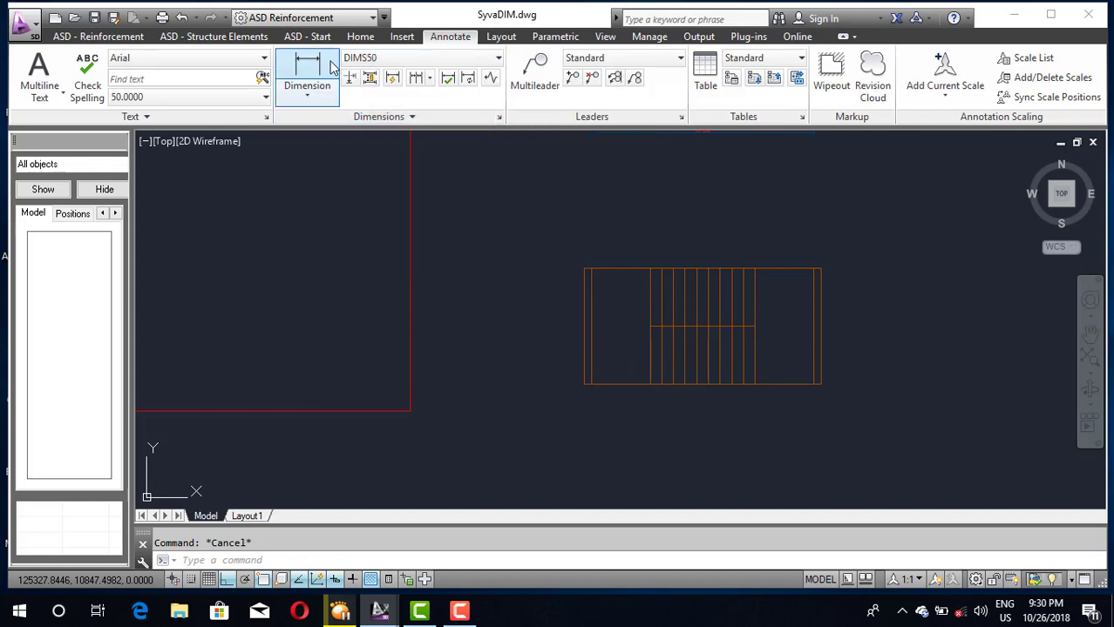
Dimension the plan's left side as a vertical chain of two 1500 dimensions
click(306, 74)
scroll(584, 286, up, 2)
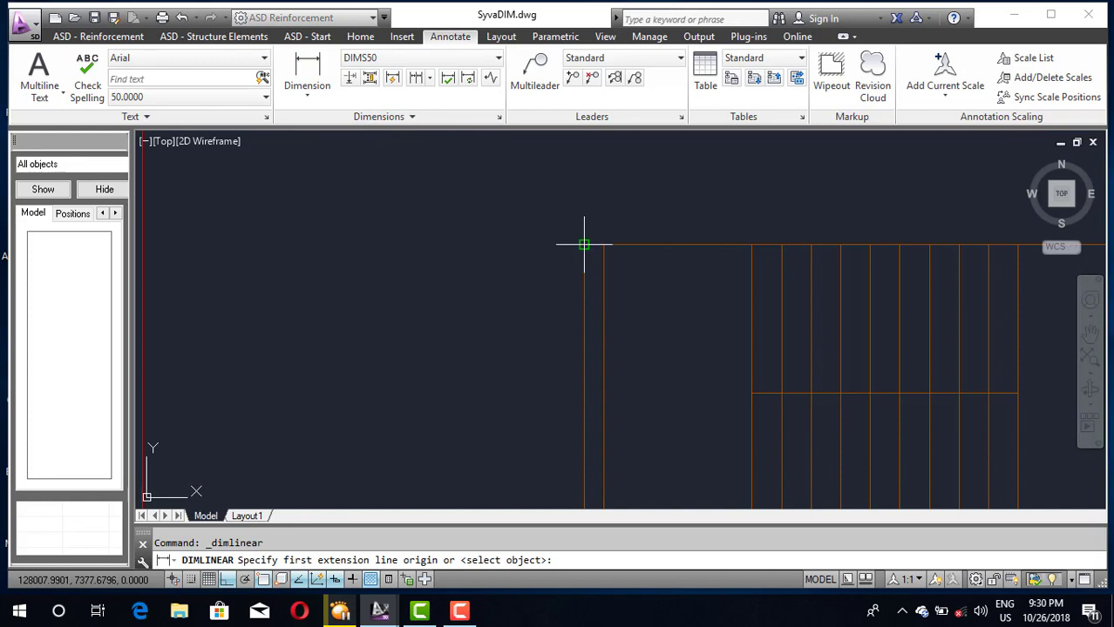
click(585, 244)
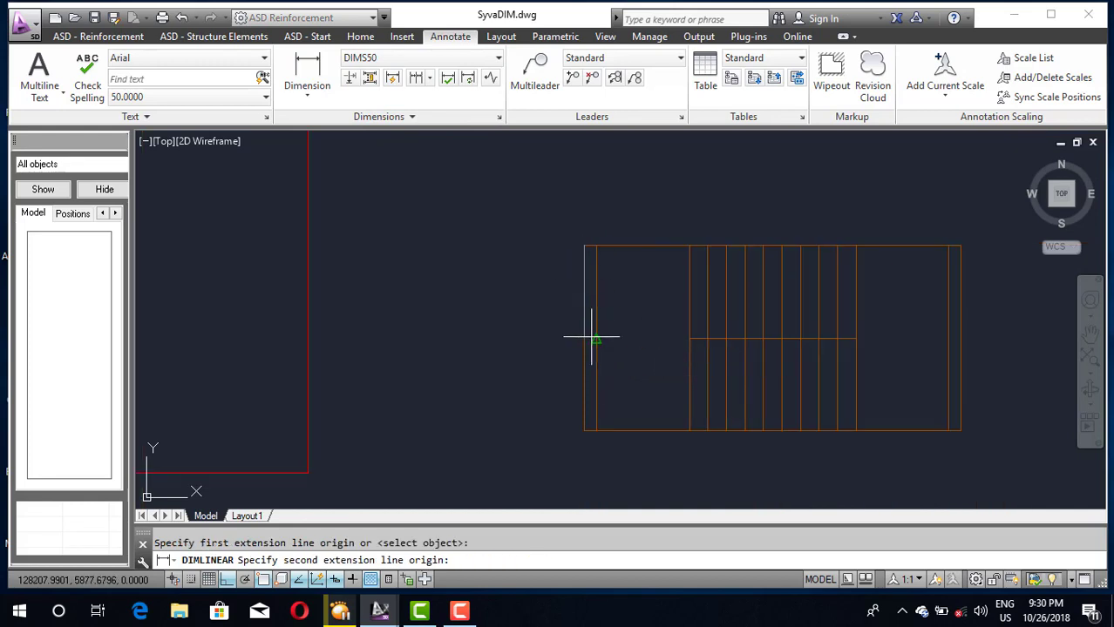
click(584, 339)
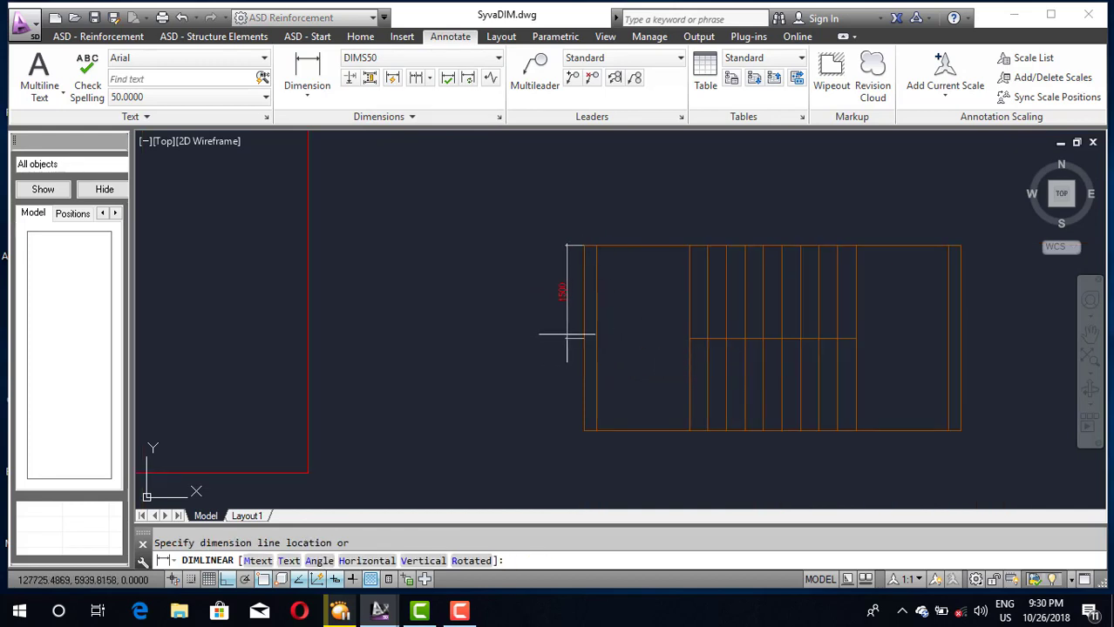
click(559, 336)
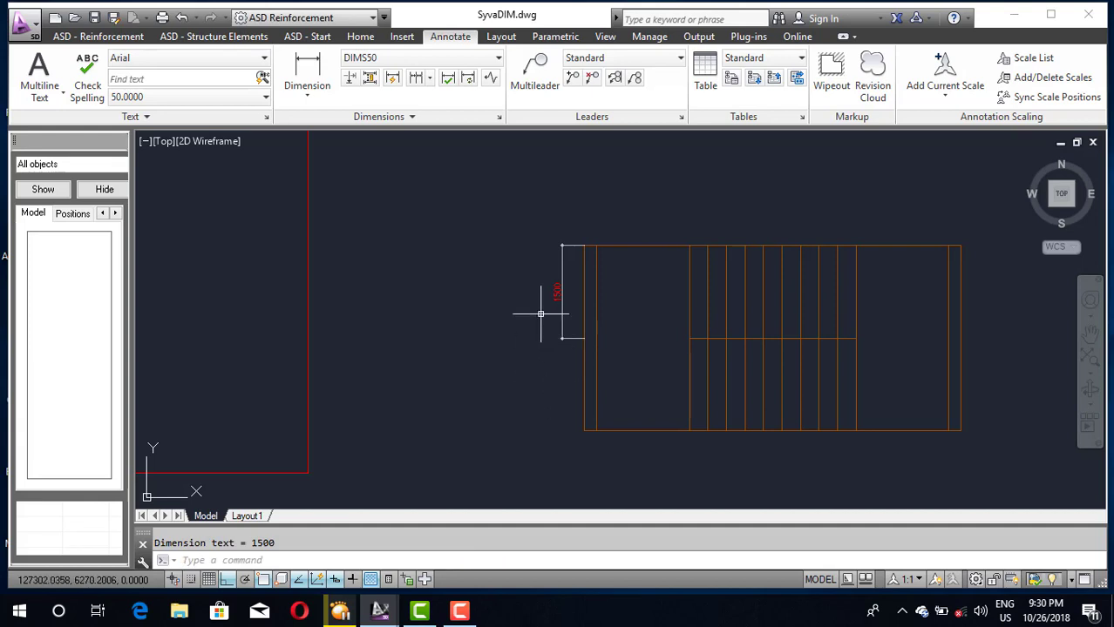
click(418, 78)
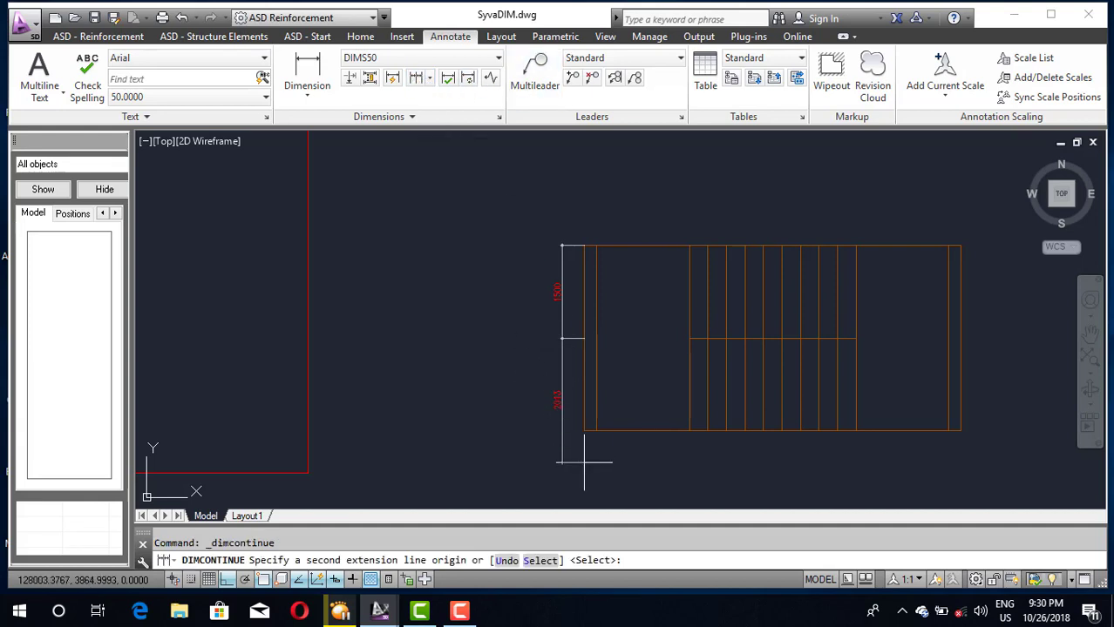
click(583, 430)
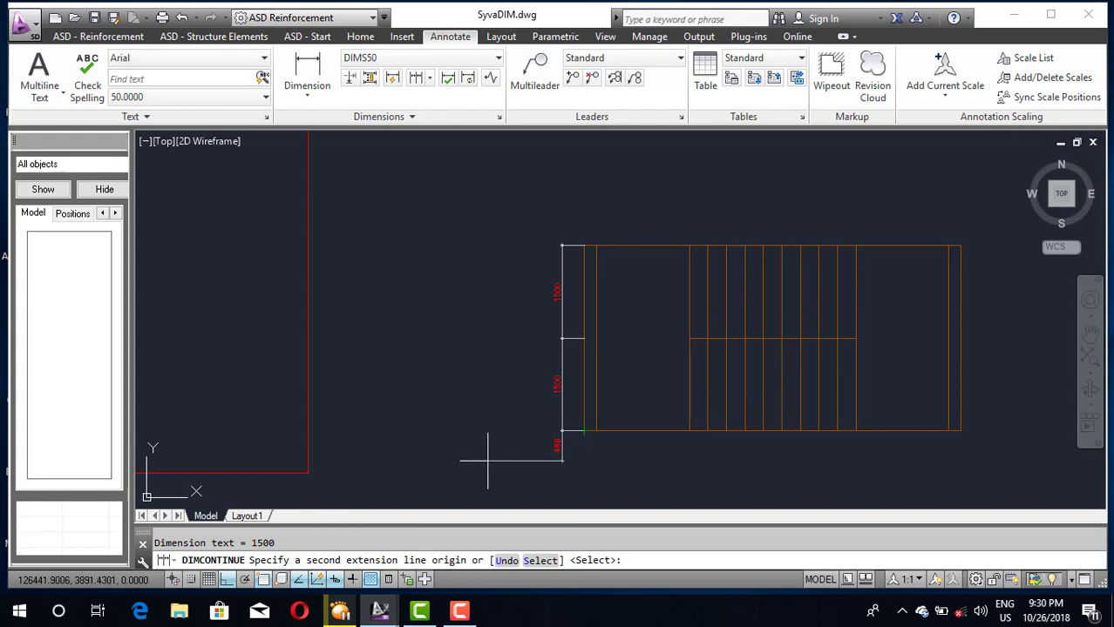
key(Return)
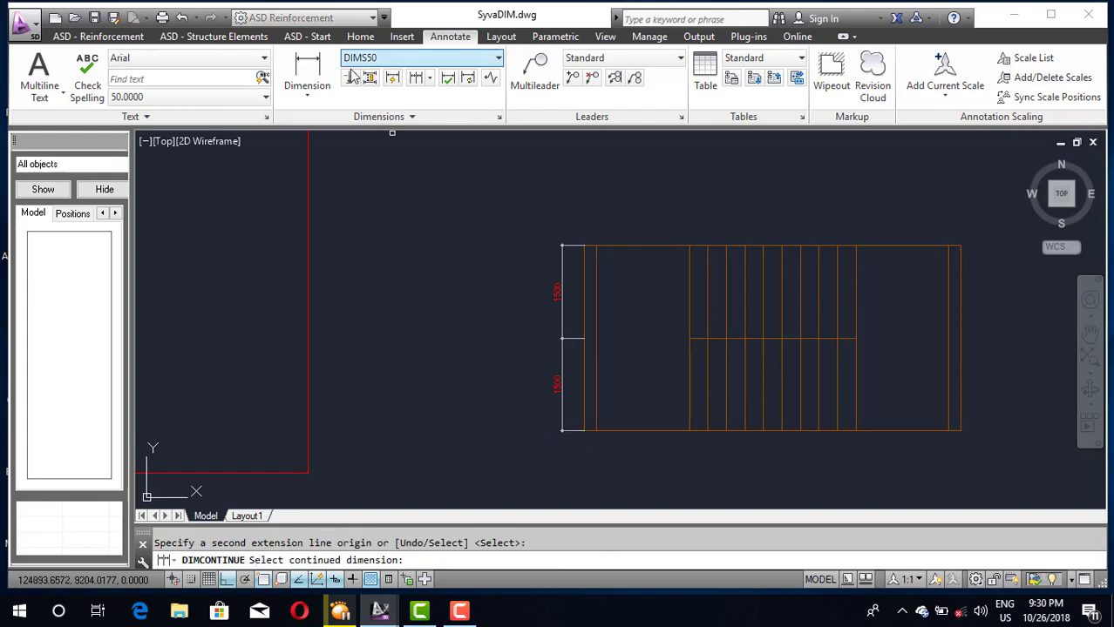
Add an overall 3000 dimension outside the two 1500s, from top-left to bottom-left corner
click(309, 86)
scroll(575, 261, up, 2)
scroll(588, 235, up, 2)
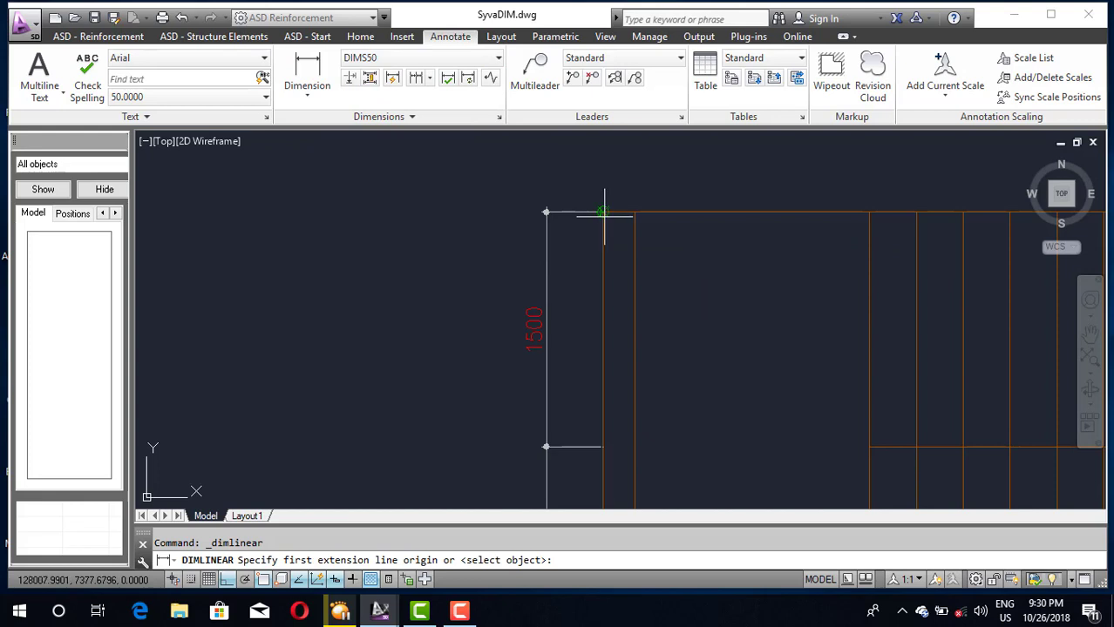
click(604, 212)
scroll(604, 211, down, 4)
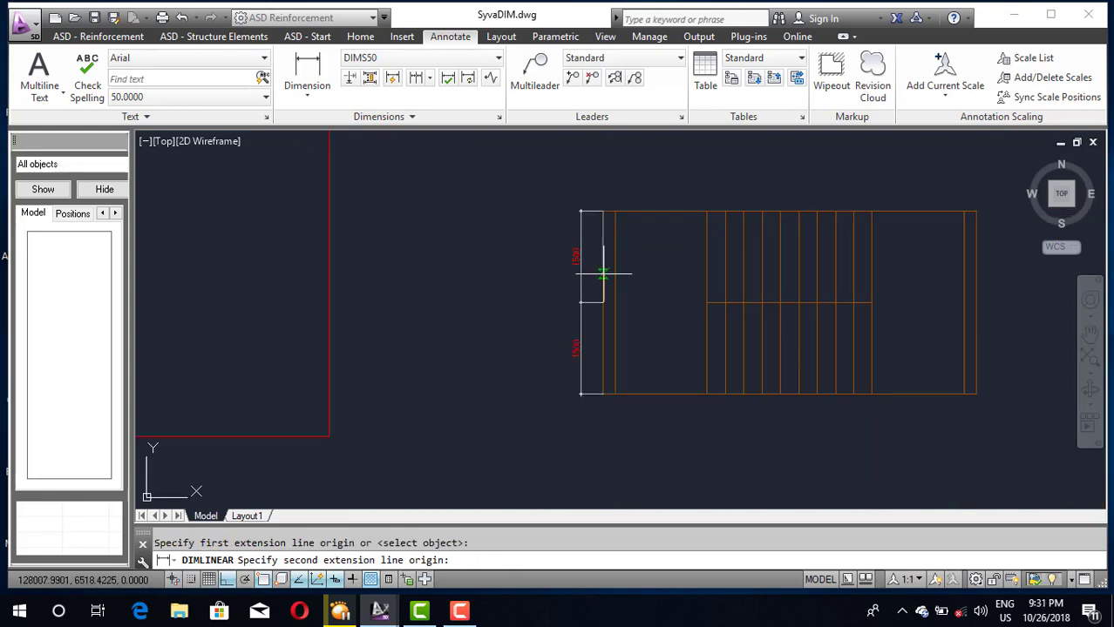
click(602, 394)
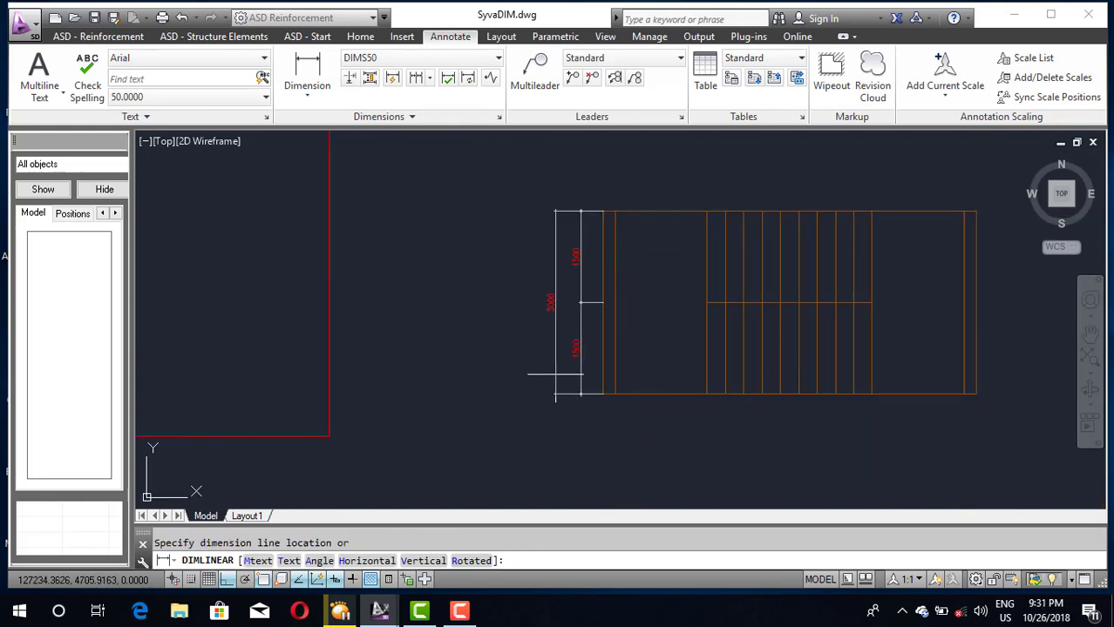
click(555, 374)
scroll(488, 373, down, 4)
scroll(530, 426, up, 4)
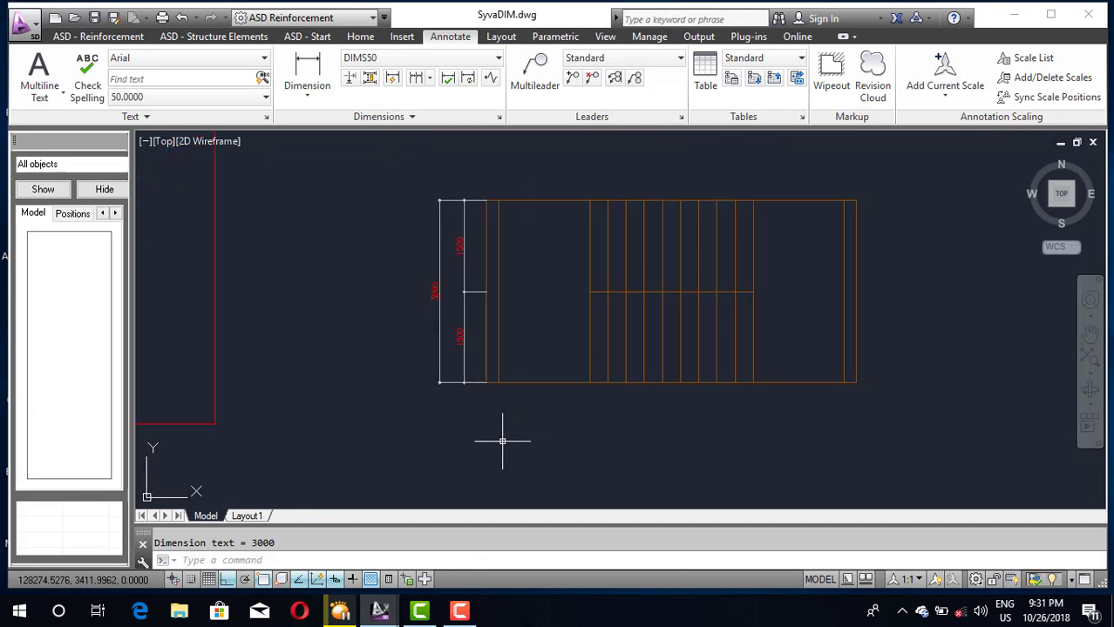
scroll(492, 427, up, 2)
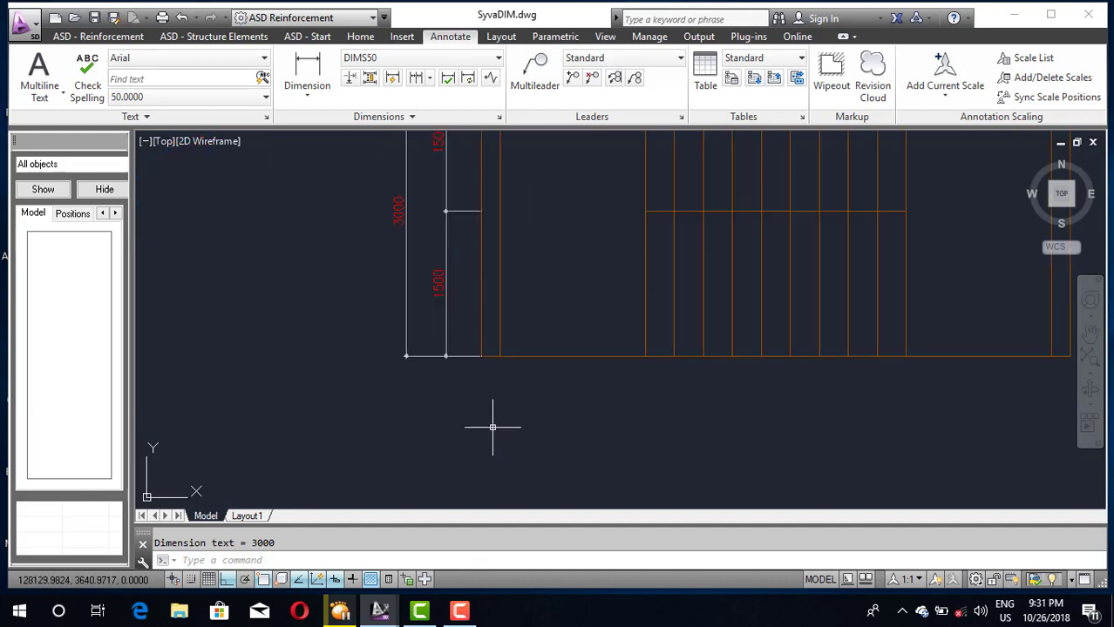
Add a 200 linear dimension from the plan's bottom-left corner, placed below the bottom edge
click(307, 74)
scroll(507, 391, up, 4)
scroll(476, 357, up, 2)
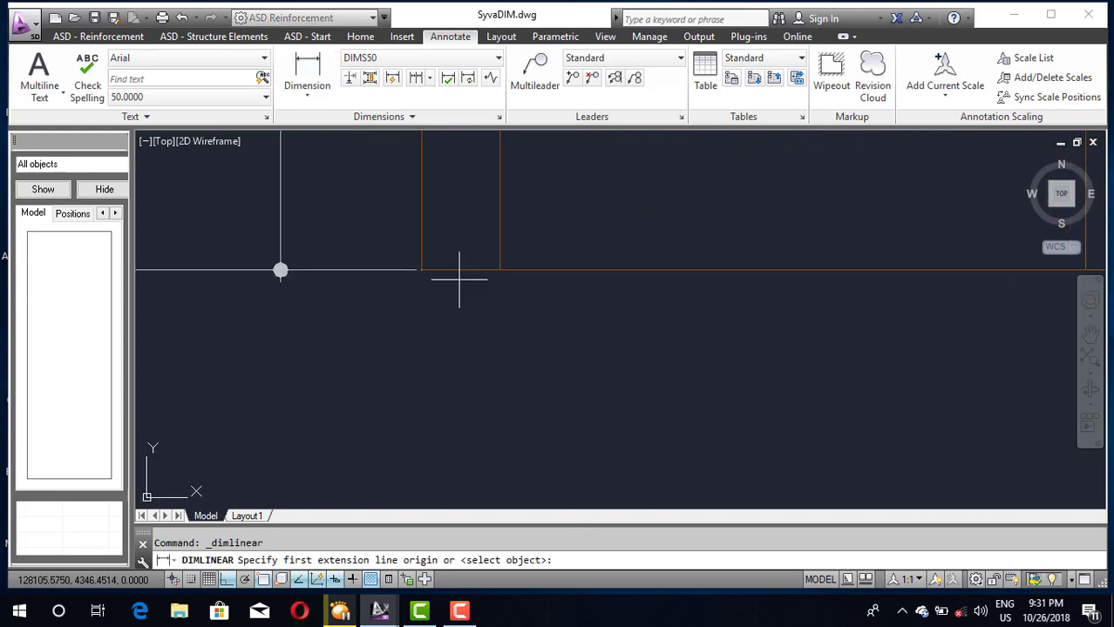
click(421, 269)
click(499, 270)
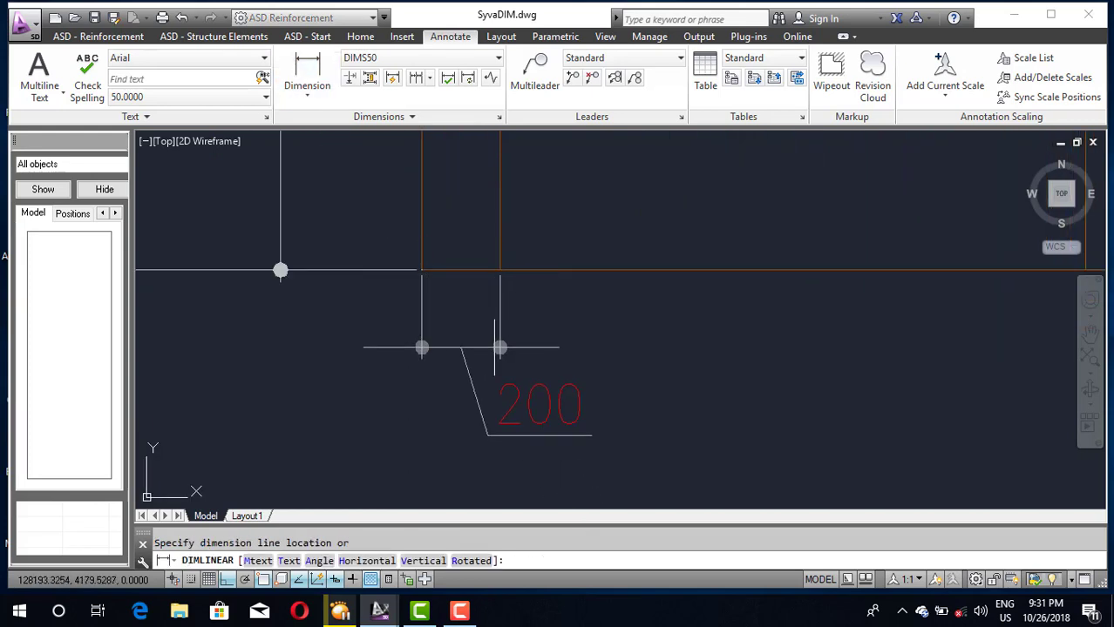
scroll(493, 347, down, 4)
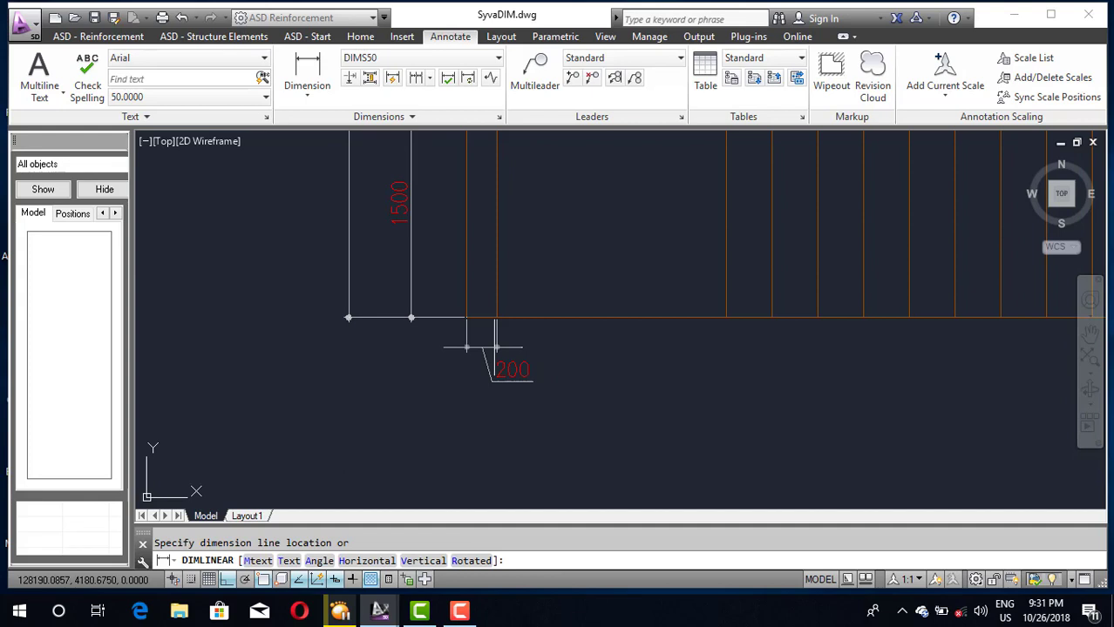
scroll(495, 347, down, 2)
scroll(495, 347, up, 1)
scroll(496, 349, up, 1)
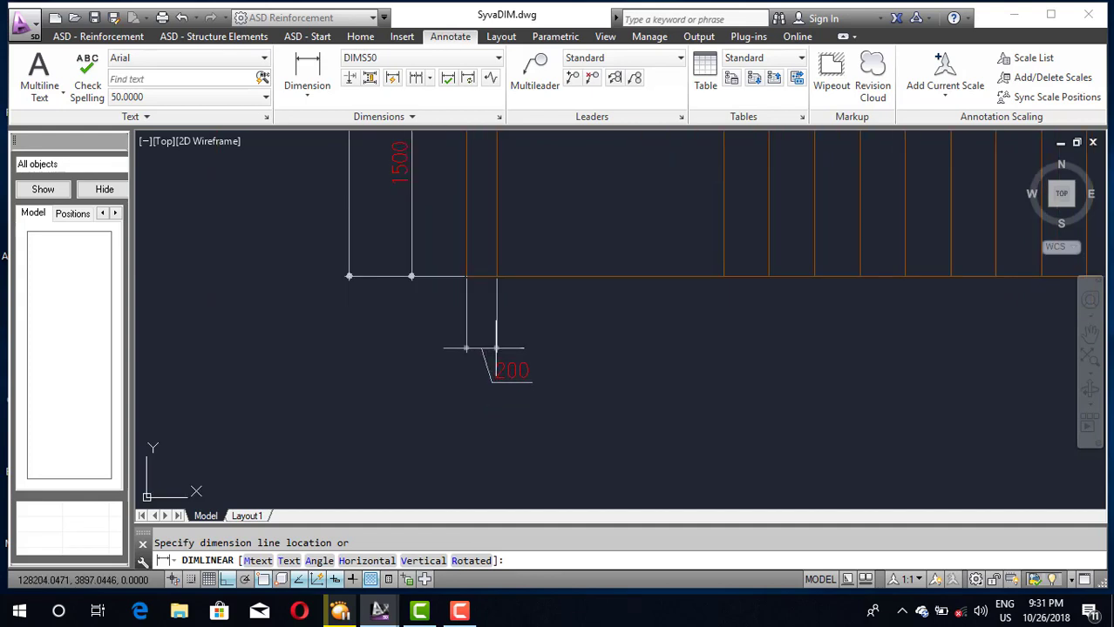
click(495, 319)
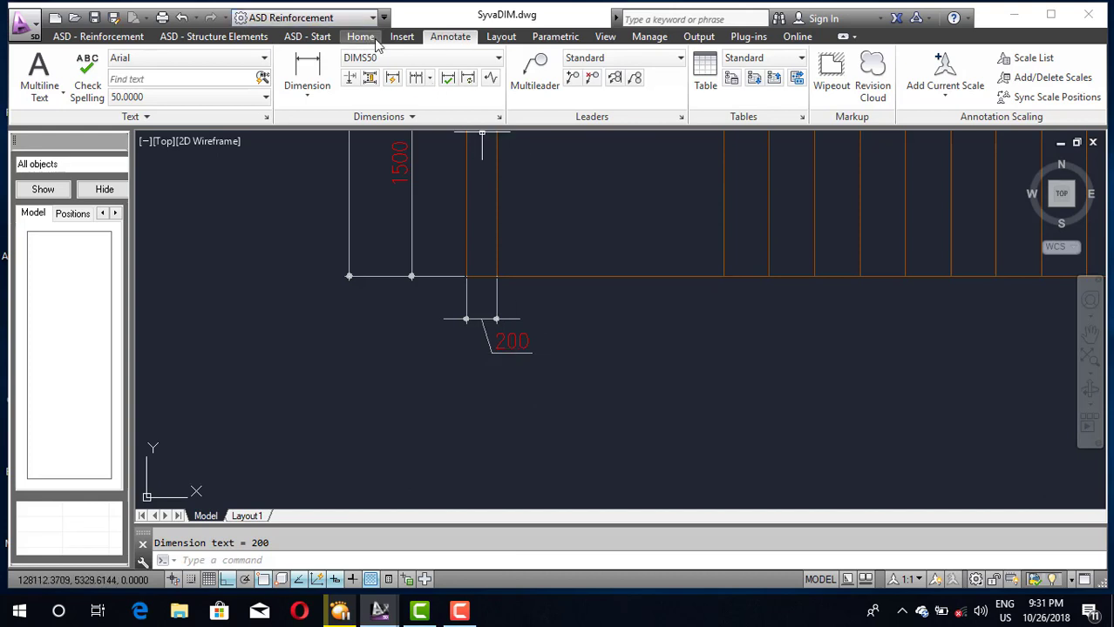
Continue the bottom chain with the 1500, 2700, 1500 and 200 segments
click(415, 77)
scroll(680, 323, down, 1)
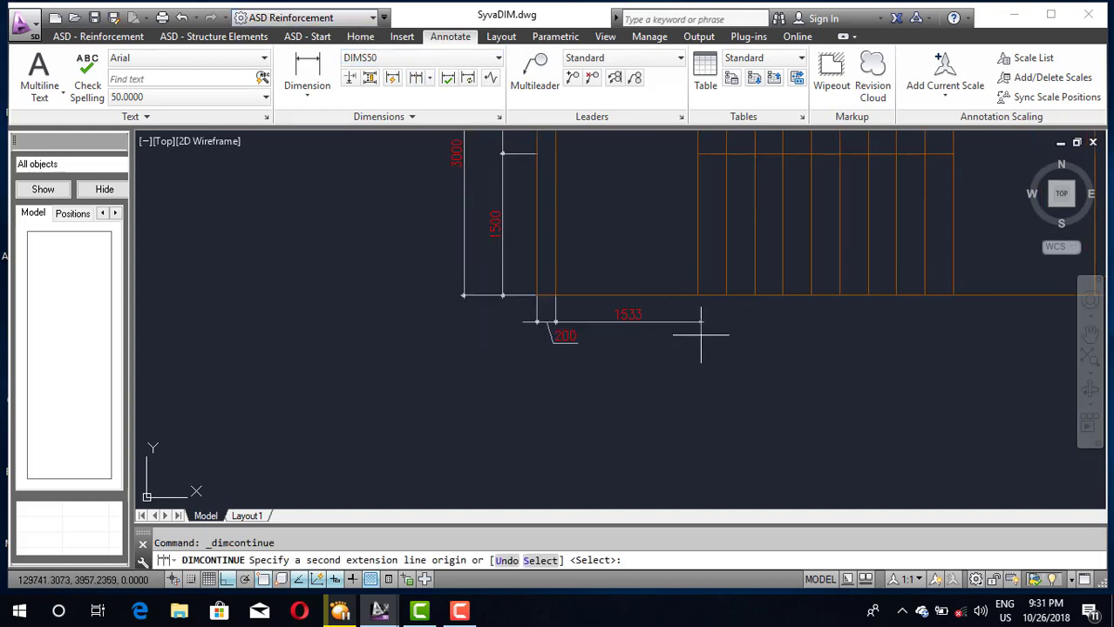
scroll(713, 323, up, 1)
click(694, 272)
scroll(941, 336, down, 2)
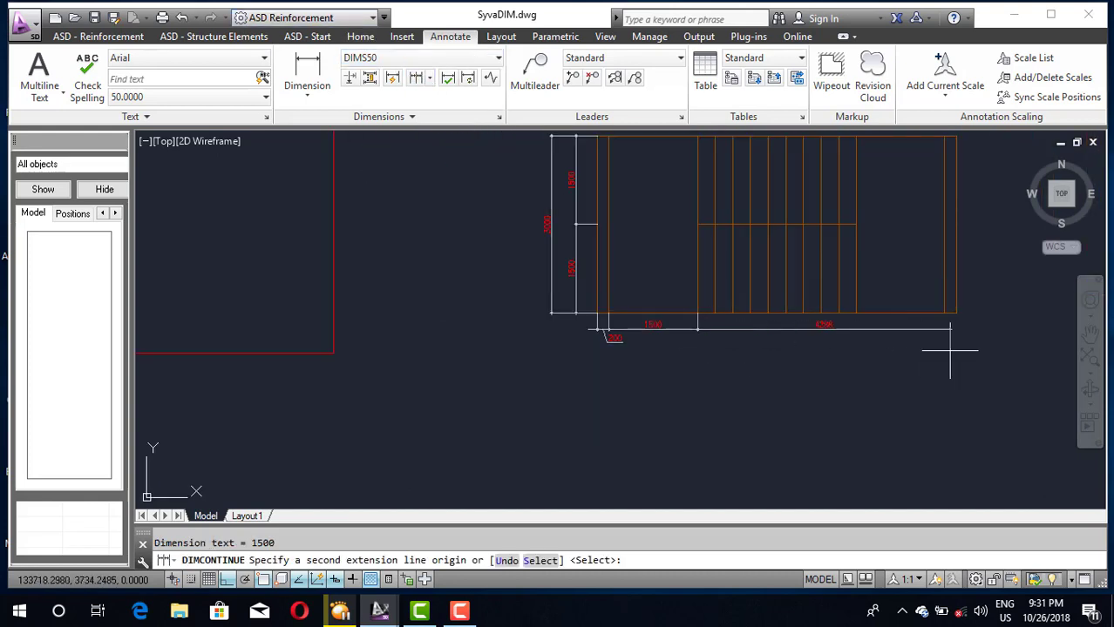
scroll(892, 344, up, 2)
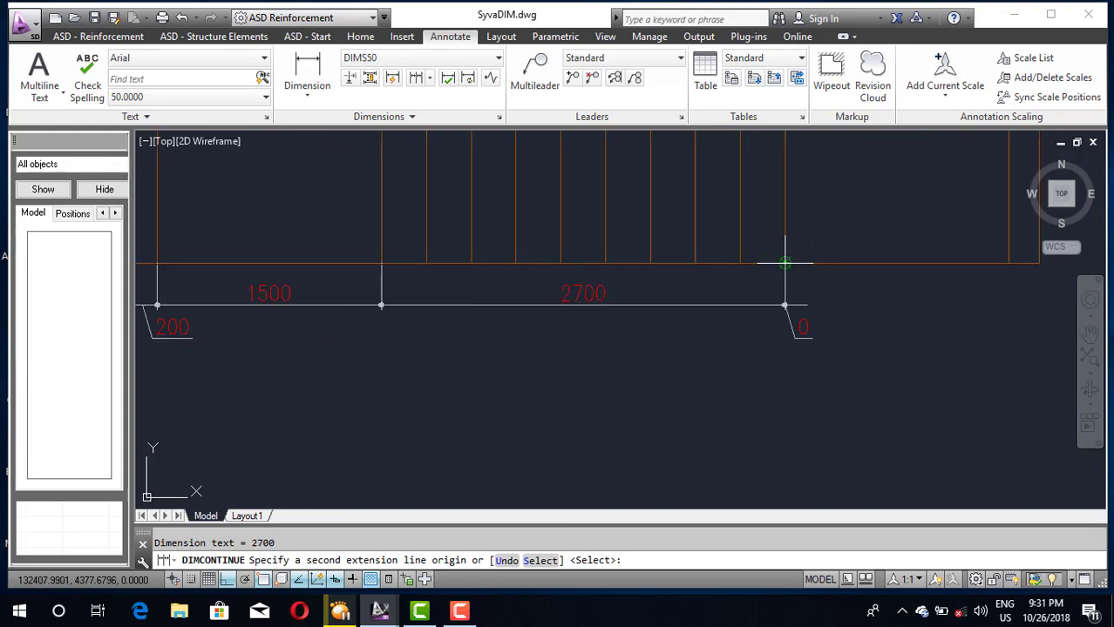
scroll(912, 259, down, 1)
scroll(840, 248, up, 1)
click(813, 251)
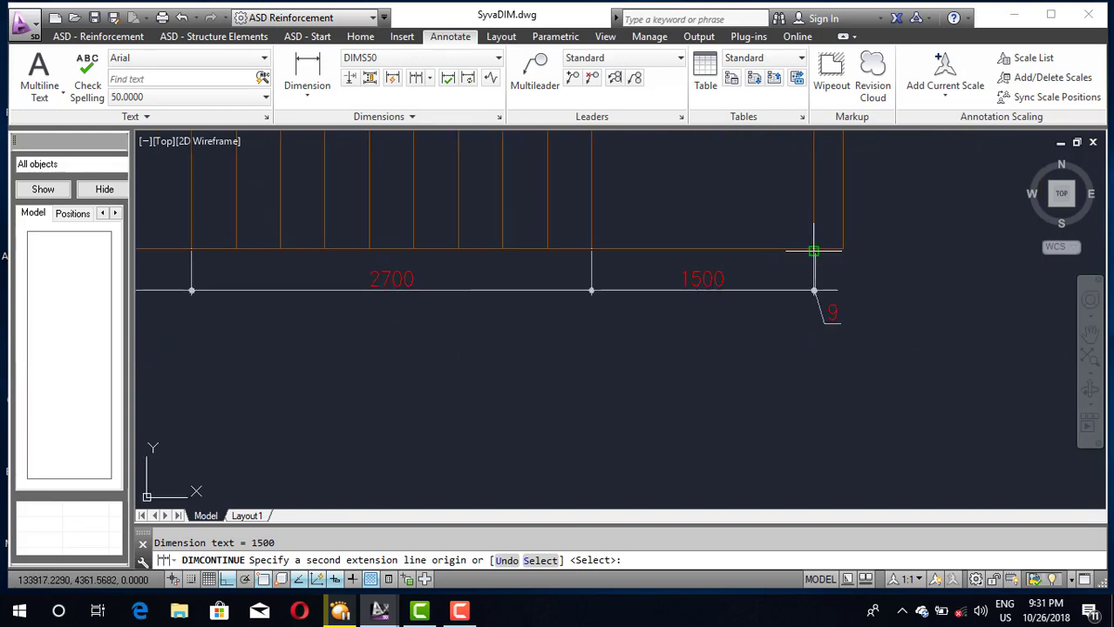
click(843, 250)
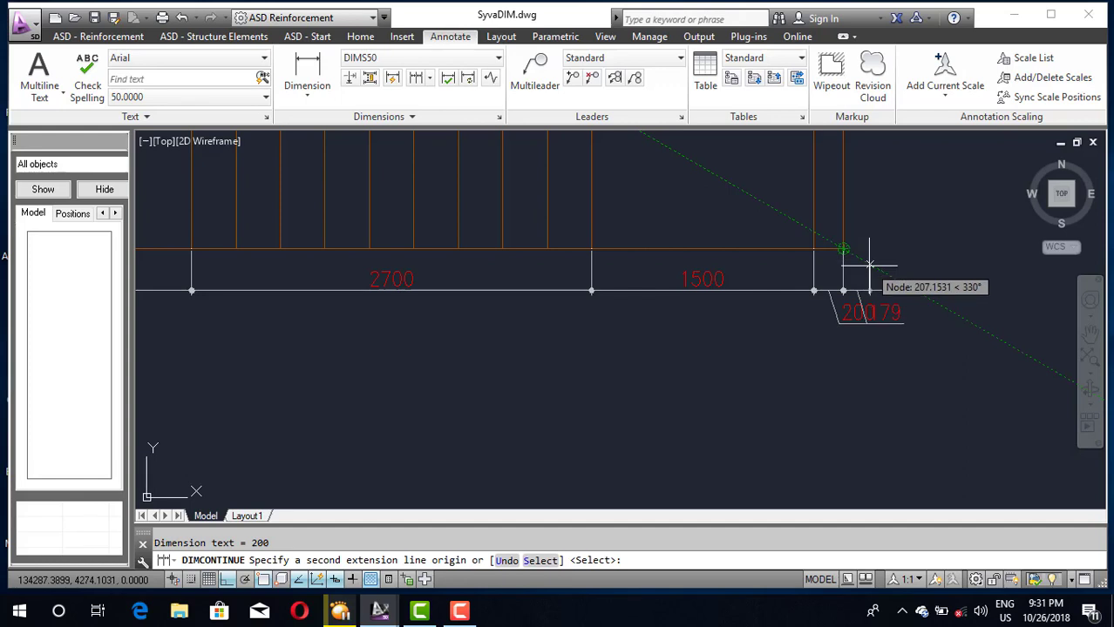
key(Return)
scroll(700, 380, down, 1)
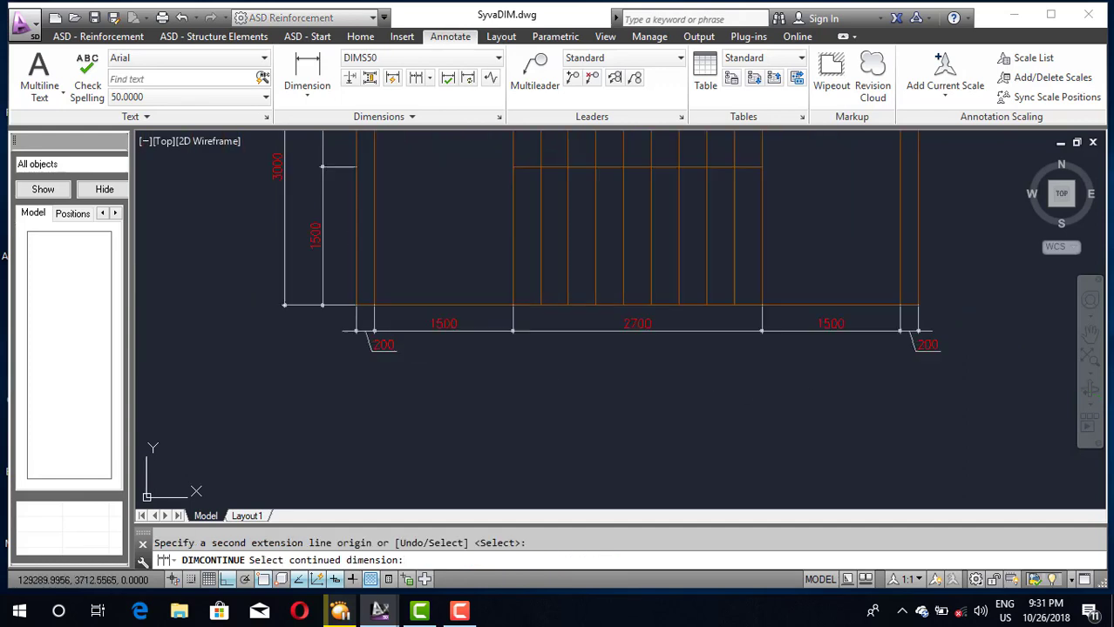
scroll(455, 394, up, 1)
scroll(456, 393, down, 2)
key(Escape)
scroll(398, 373, up, 2)
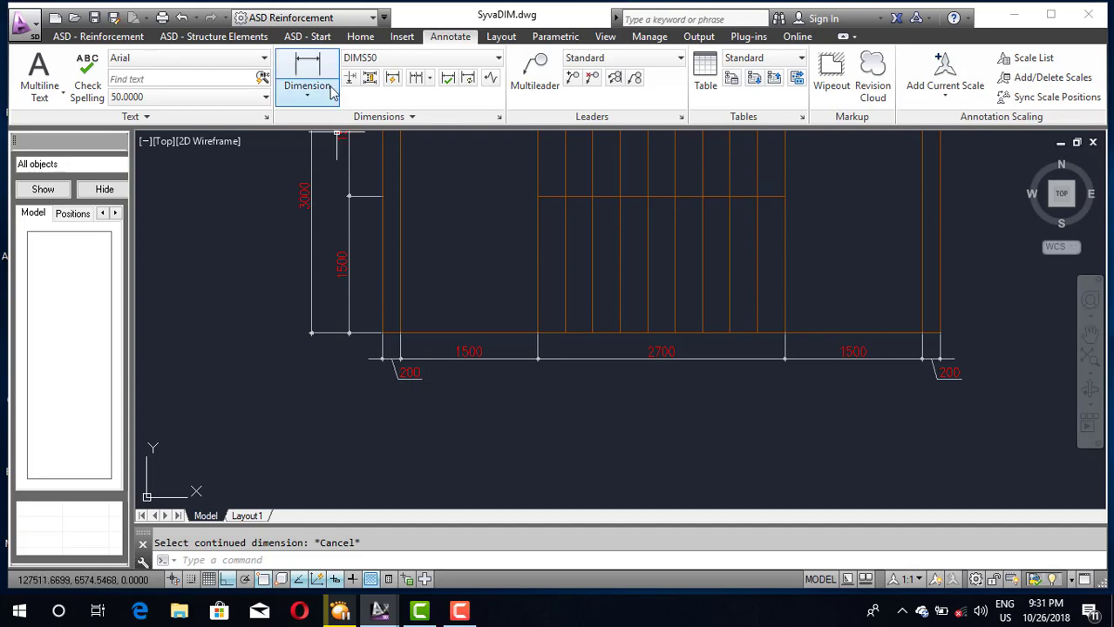
Dimension the stair run end to end as 5700, placed below the bottom chain
click(307, 66)
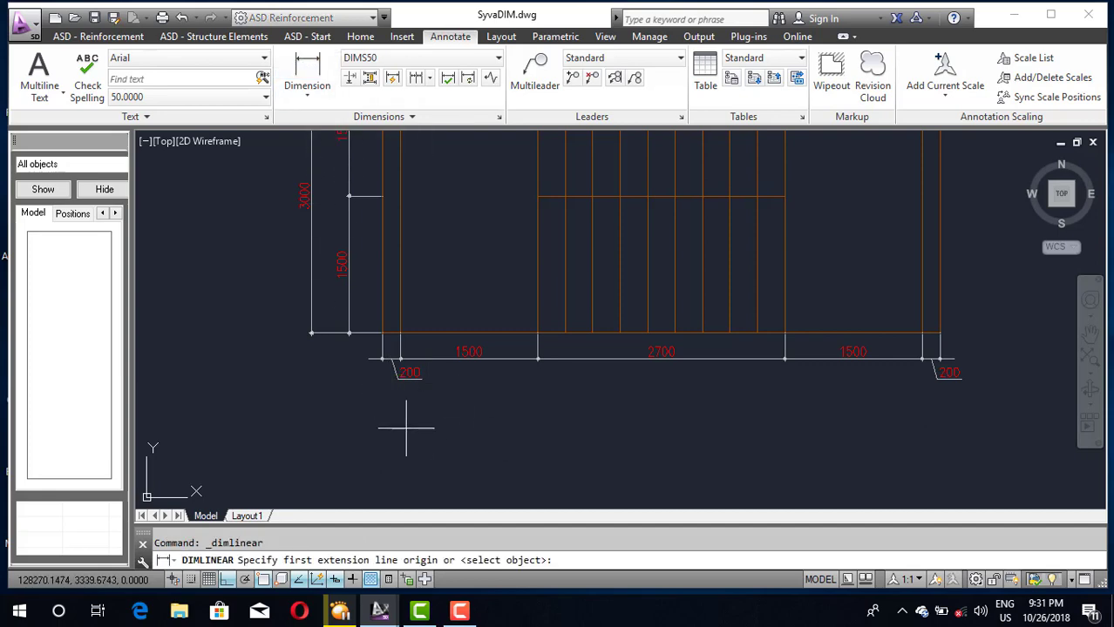
scroll(442, 418, down, 5)
scroll(354, 424, down, 2)
scroll(265, 452, up, 3)
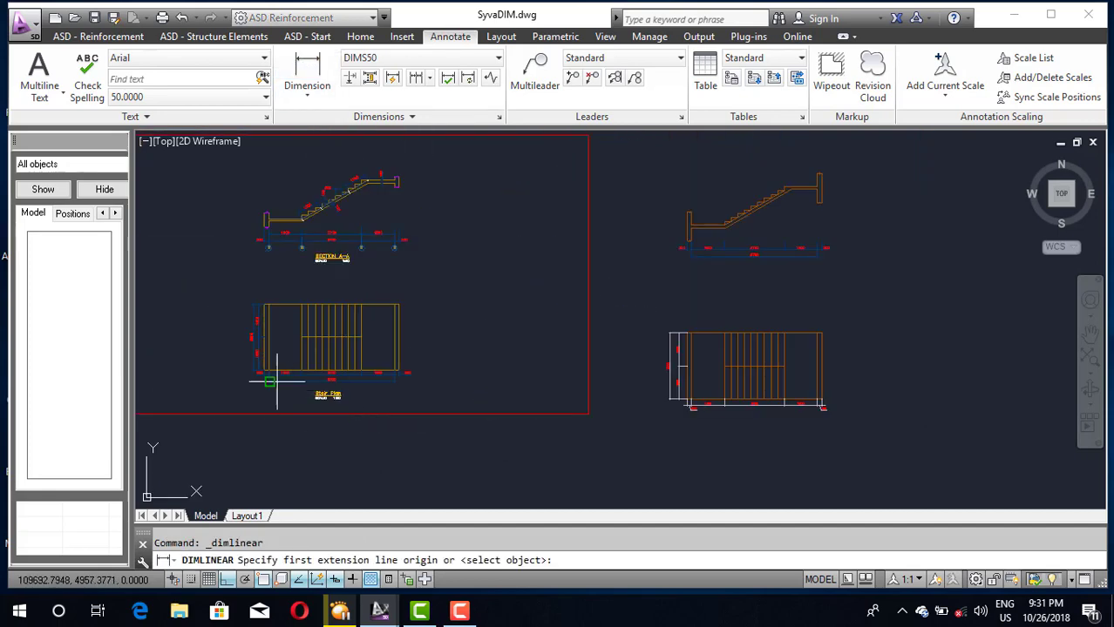
scroll(268, 388, up, 2)
scroll(261, 401, down, 2)
scroll(522, 447, down, 1)
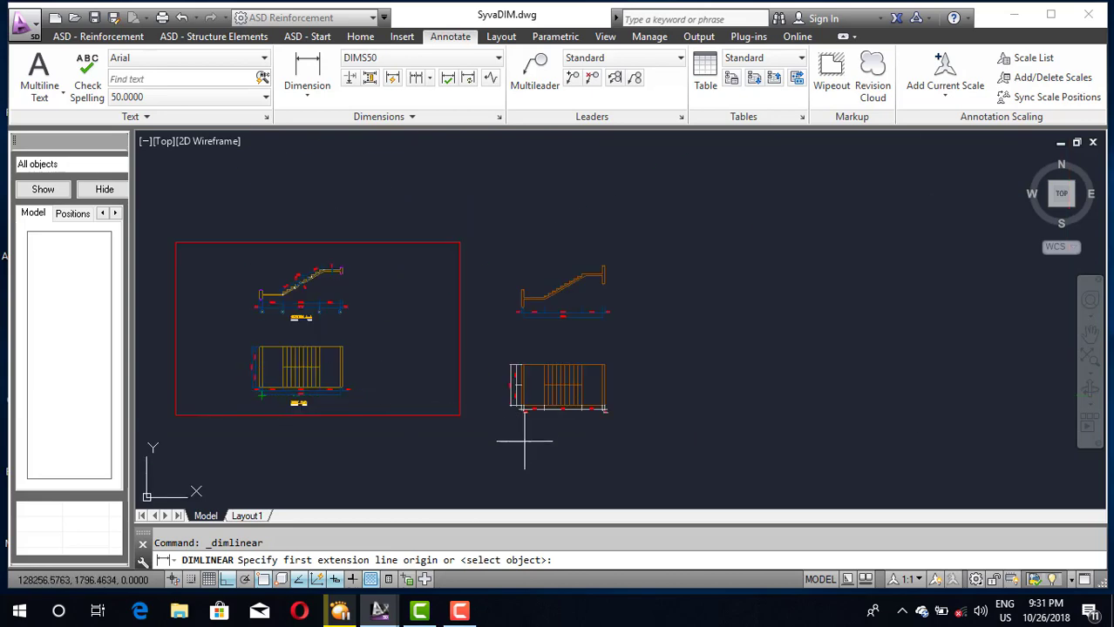
scroll(527, 422, up, 3)
scroll(509, 346, up, 4)
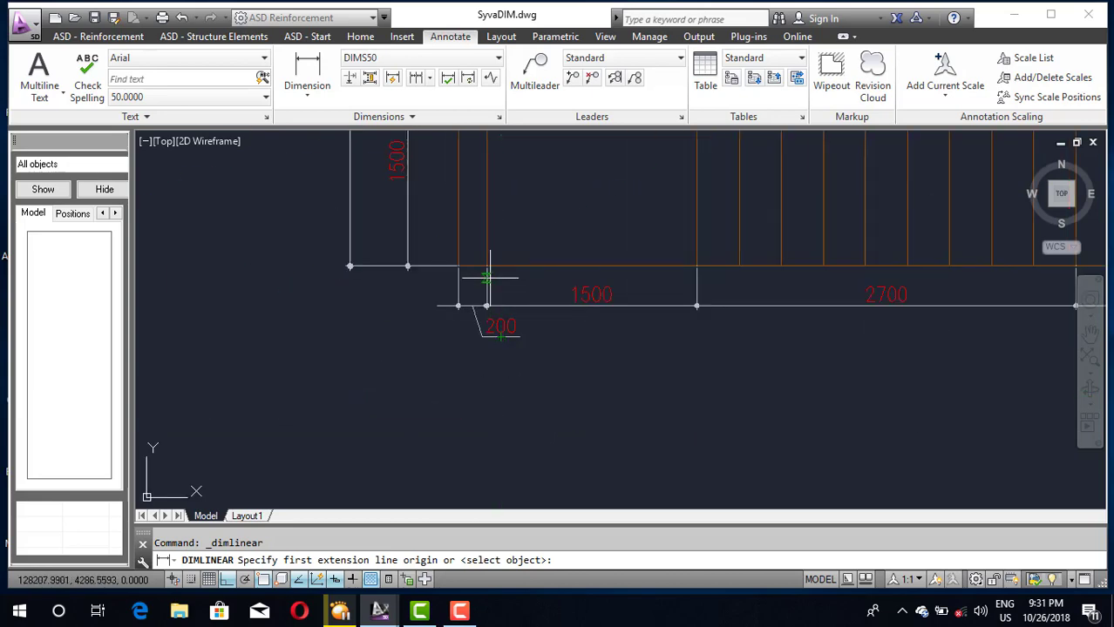
scroll(489, 277, up, 4)
click(491, 241)
scroll(488, 253, down, 4)
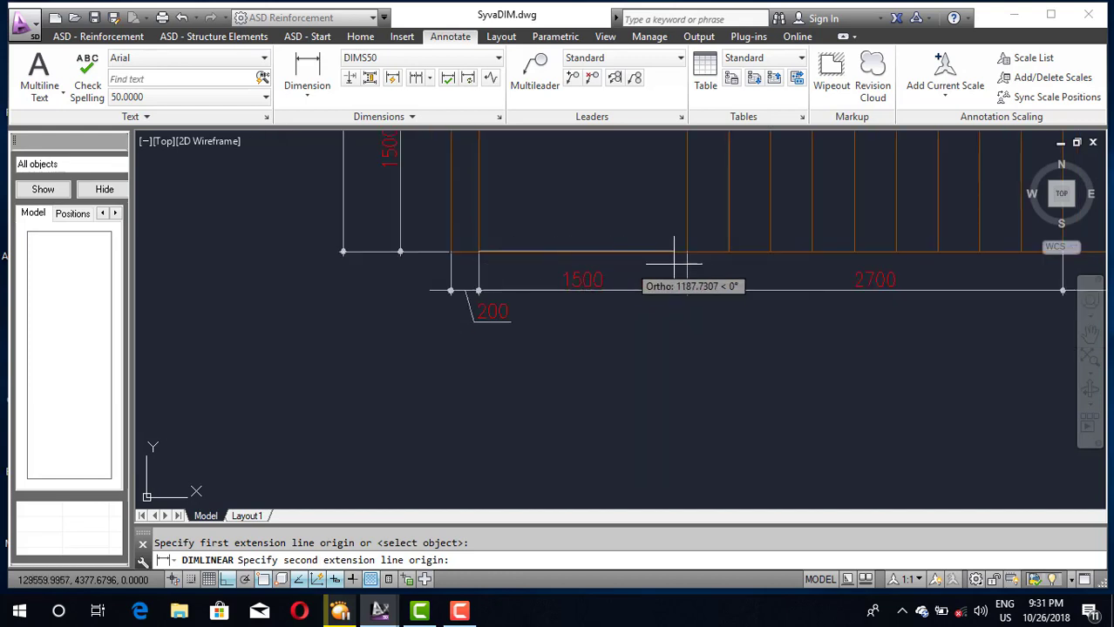
scroll(697, 254, down, 3)
scroll(924, 248, up, 3)
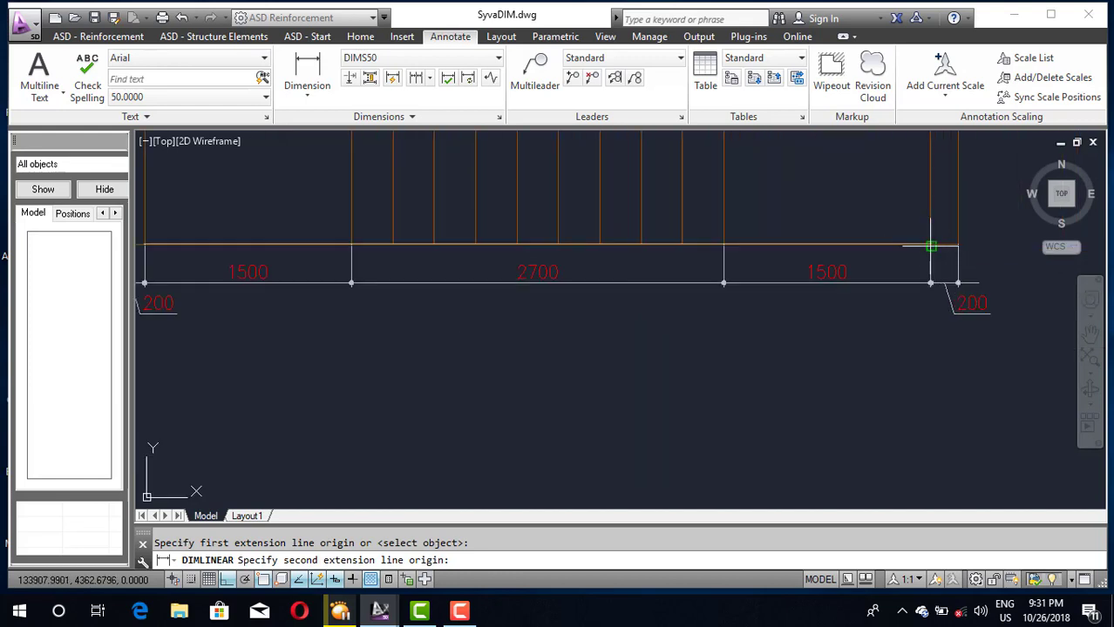
click(930, 247)
scroll(885, 357, down, 4)
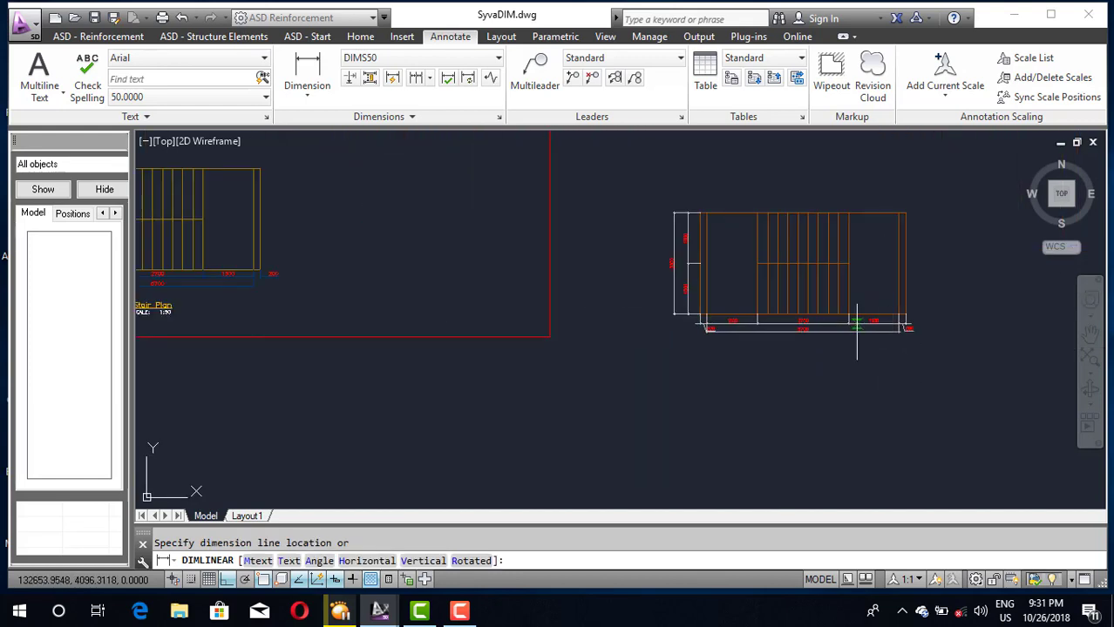
scroll(857, 331, up, 4)
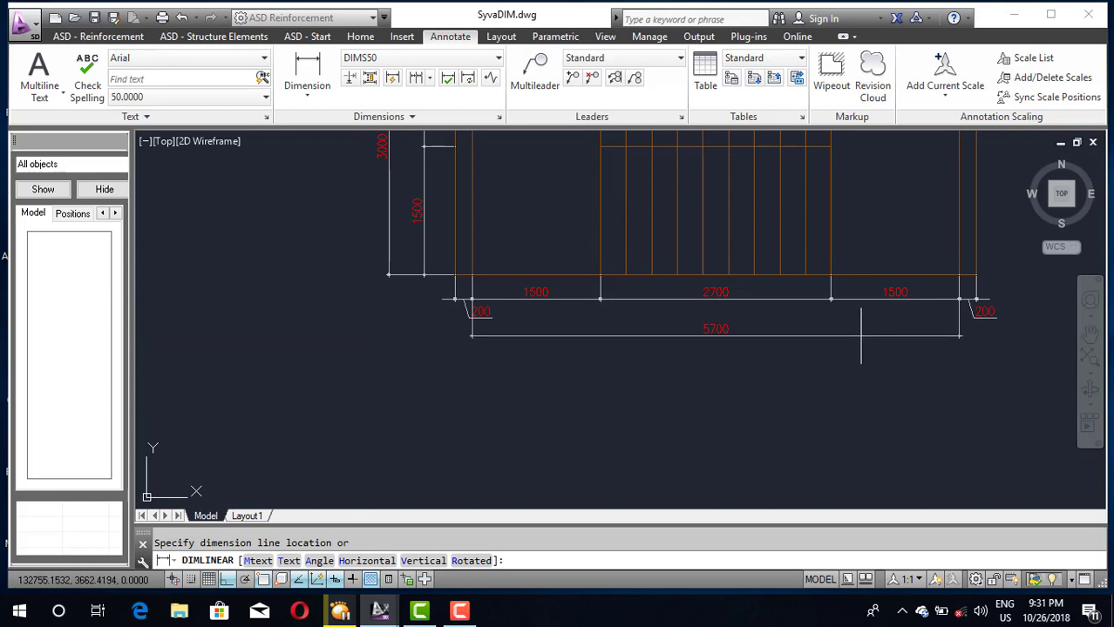
click(857, 332)
scroll(495, 347, up, 4)
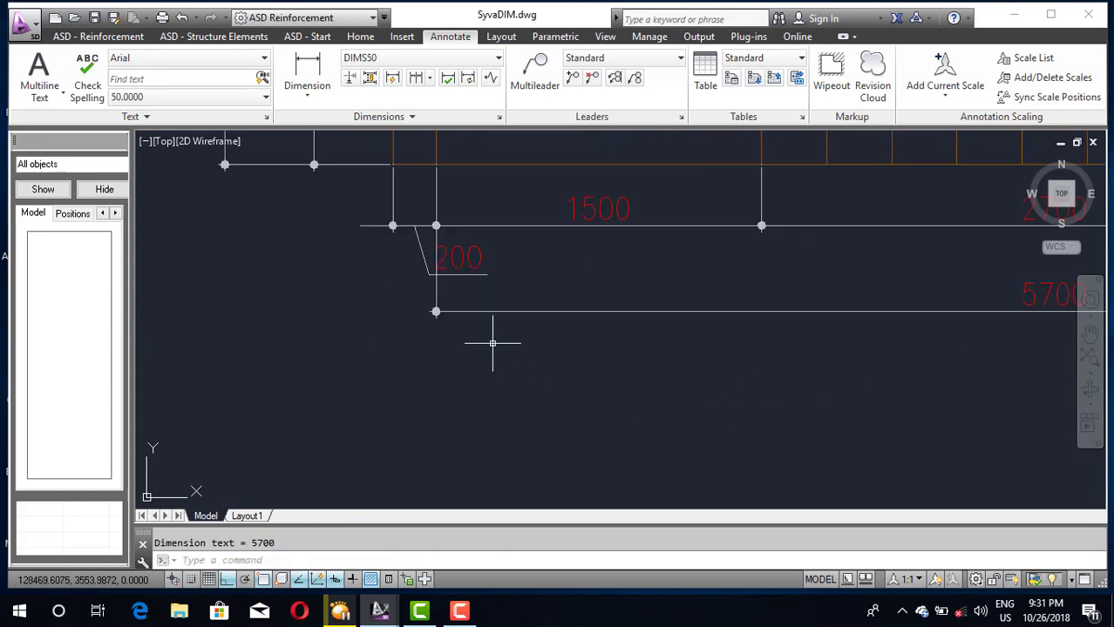
Reposition the left 200 dimension's text using its text grip
click(463, 277)
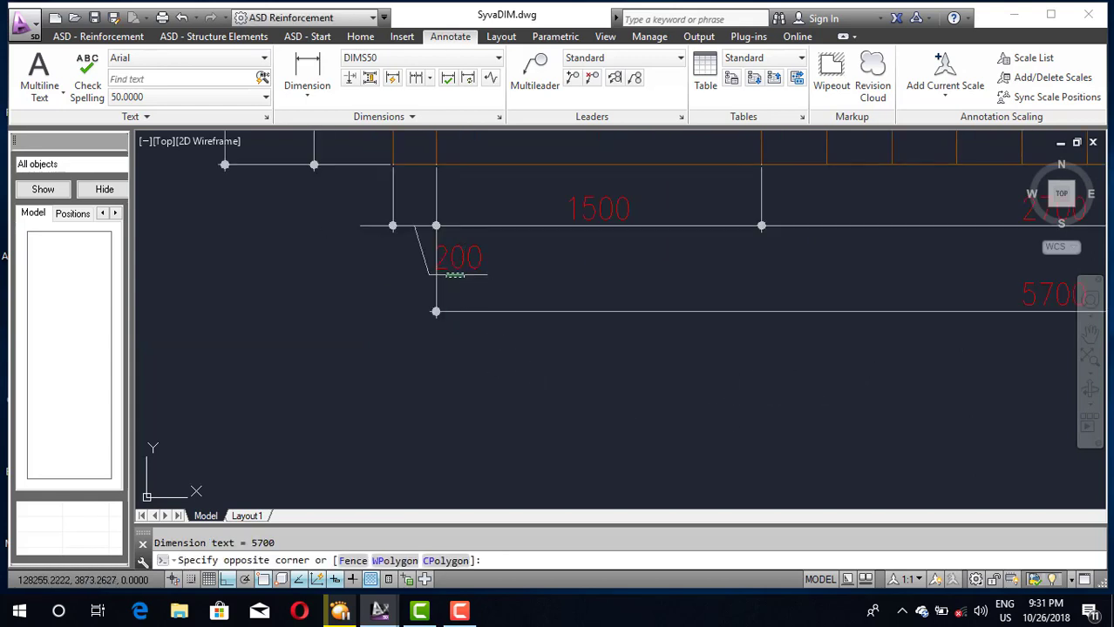
click(446, 254)
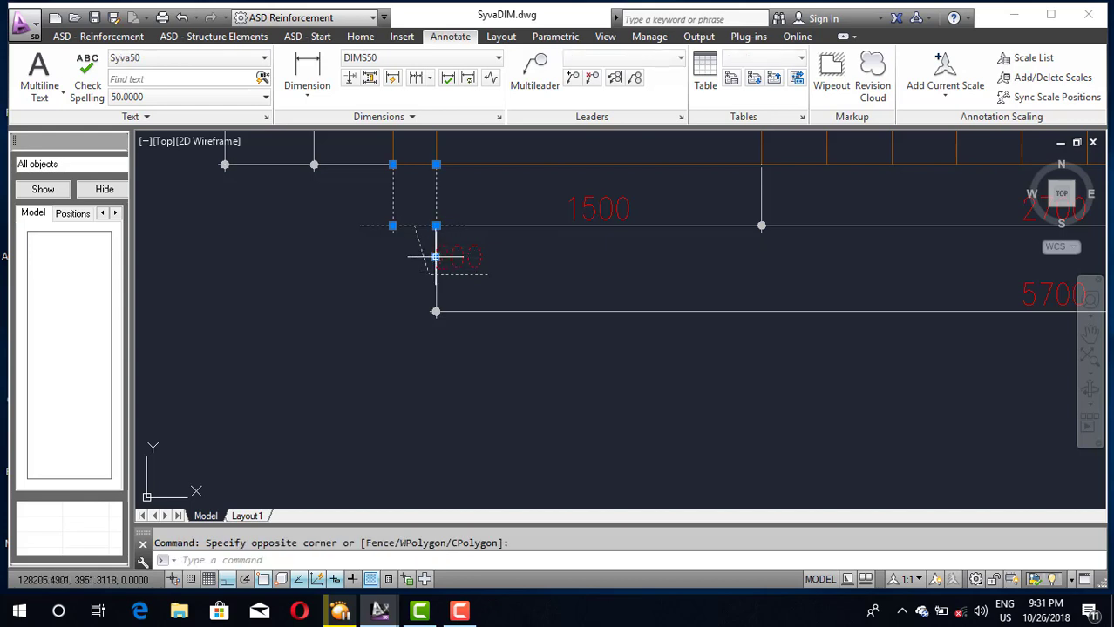
click(435, 257)
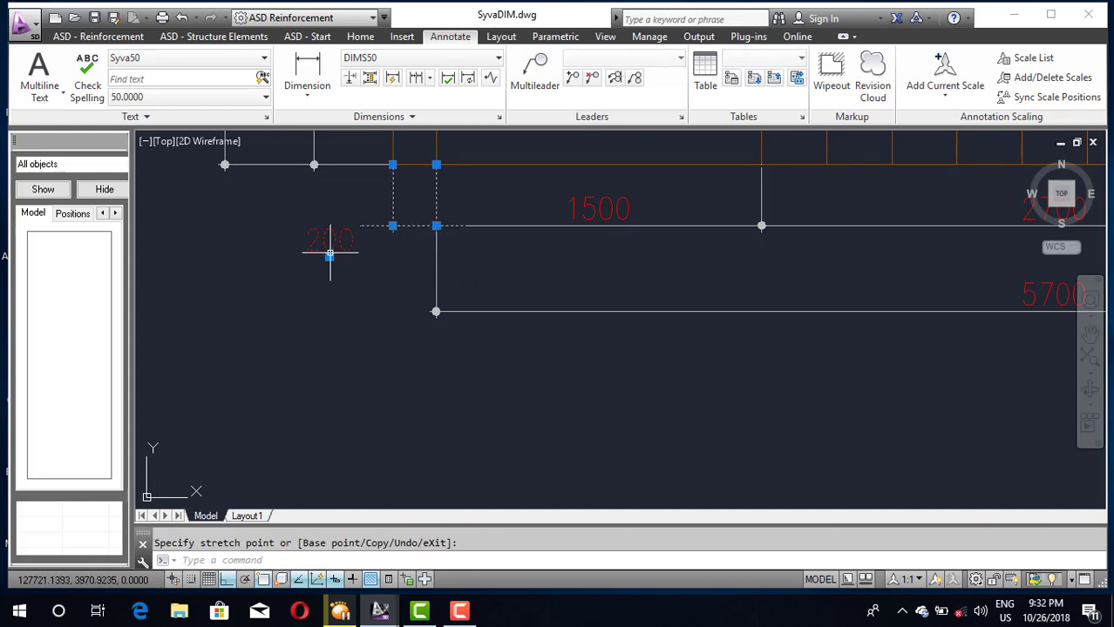
scroll(445, 366, down, 3)
key(Escape)
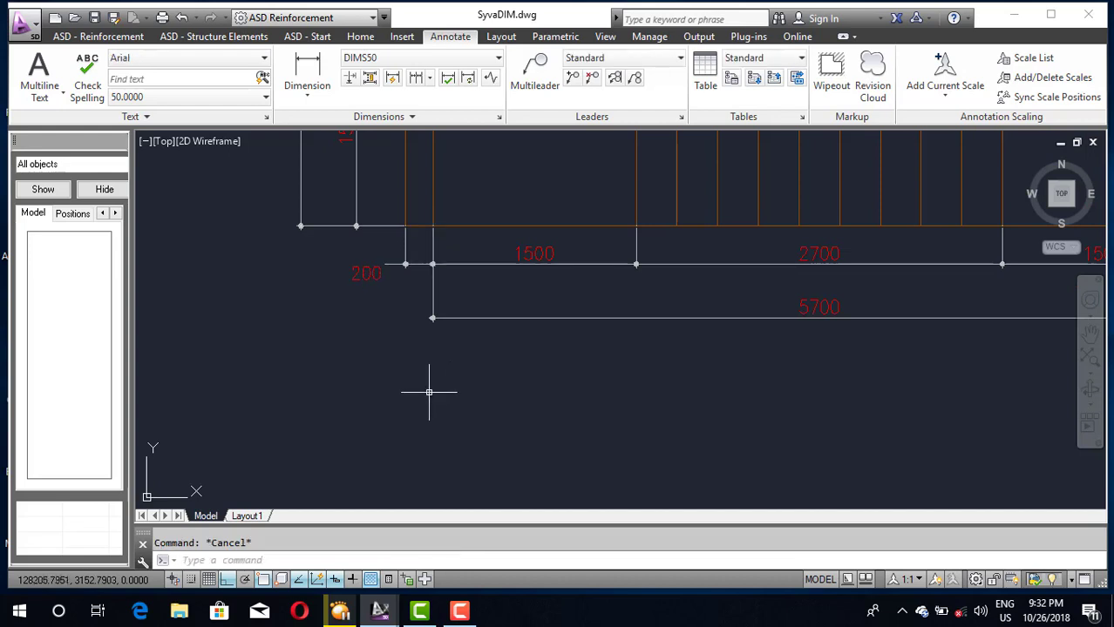
scroll(488, 373, down, 1)
scroll(967, 319, up, 4)
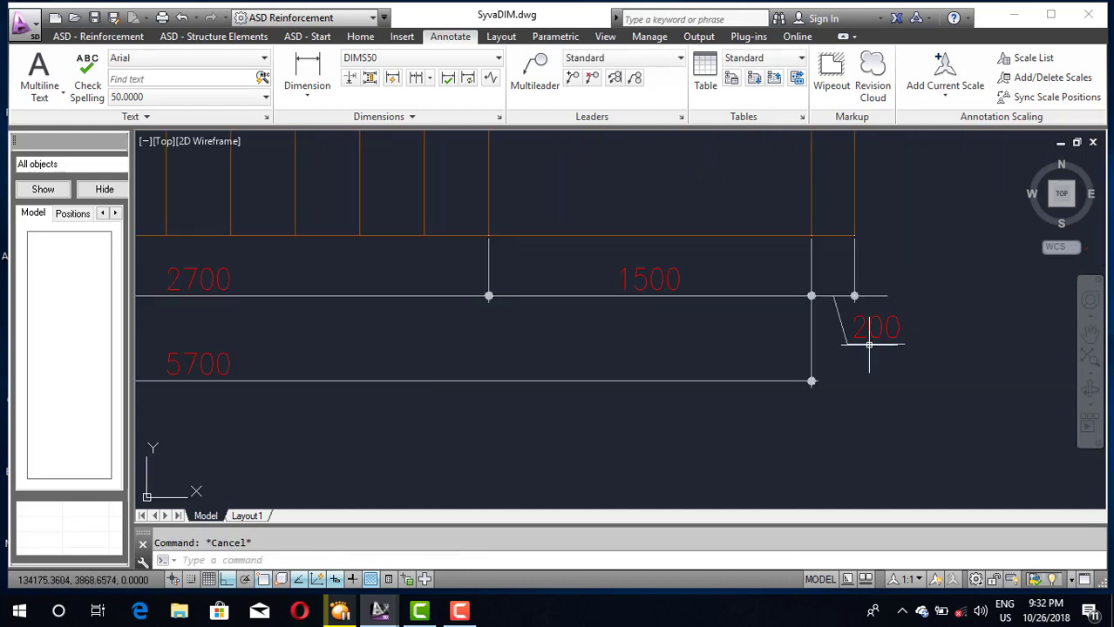
Move the right-hand 200 dimension text outside the chain, mirroring the left 200
click(869, 345)
click(853, 327)
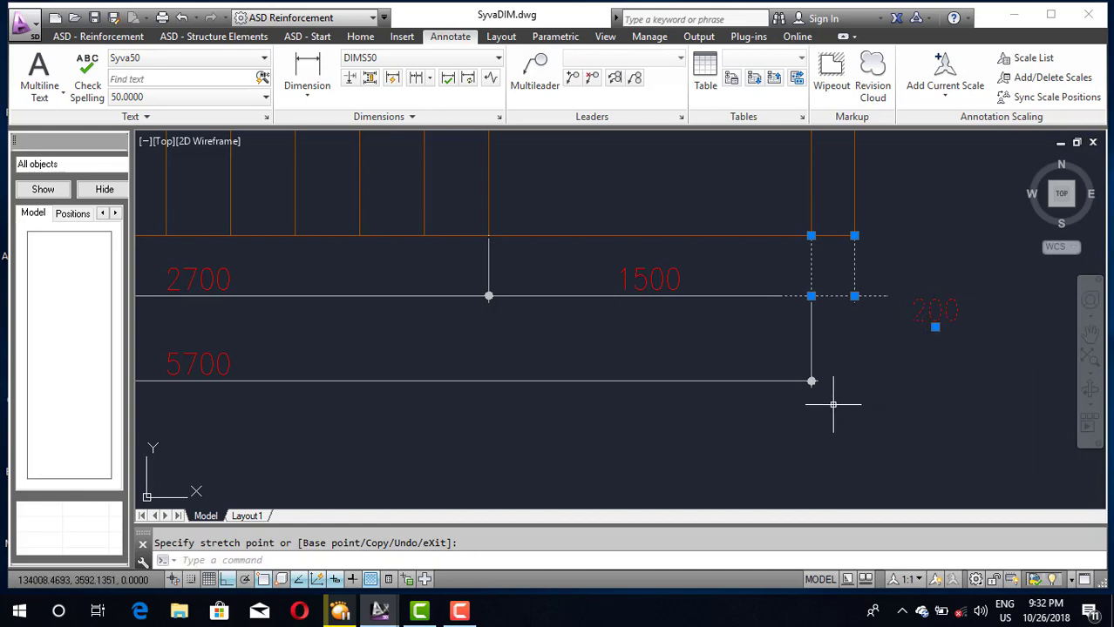
key(Escape)
scroll(790, 373, down, 4)
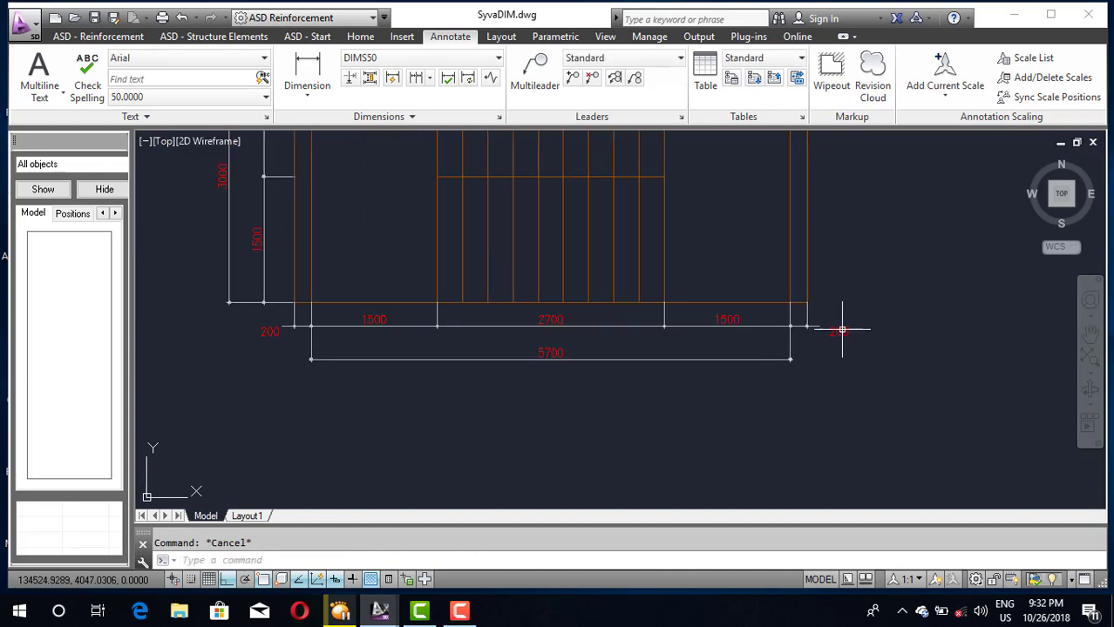
scroll(844, 327, up, 2)
click(832, 339)
scroll(815, 345, up, 2)
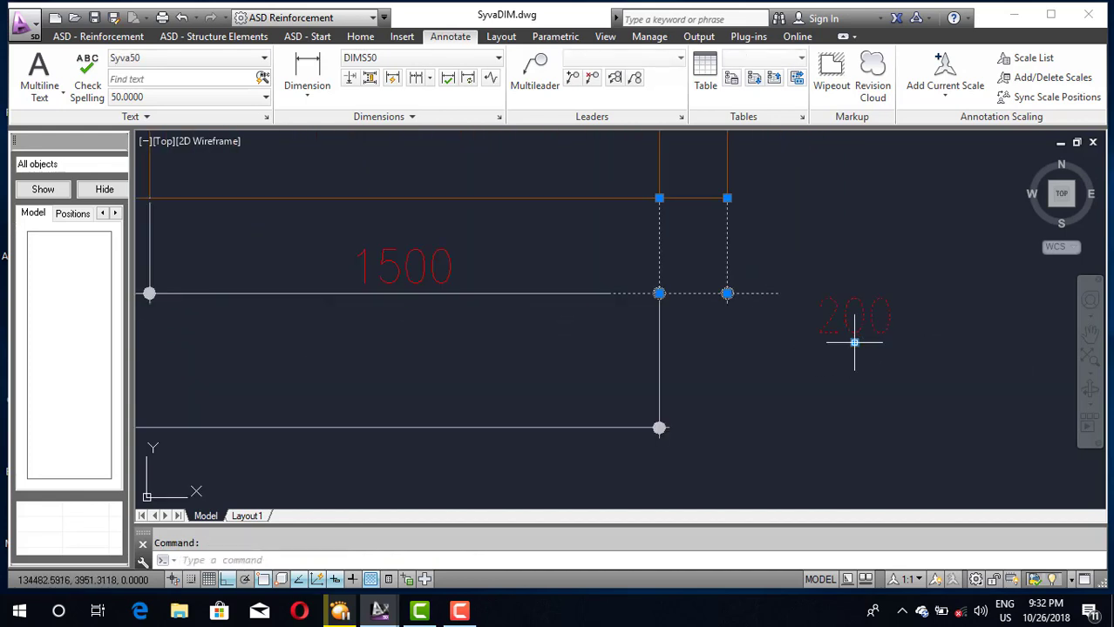
click(854, 343)
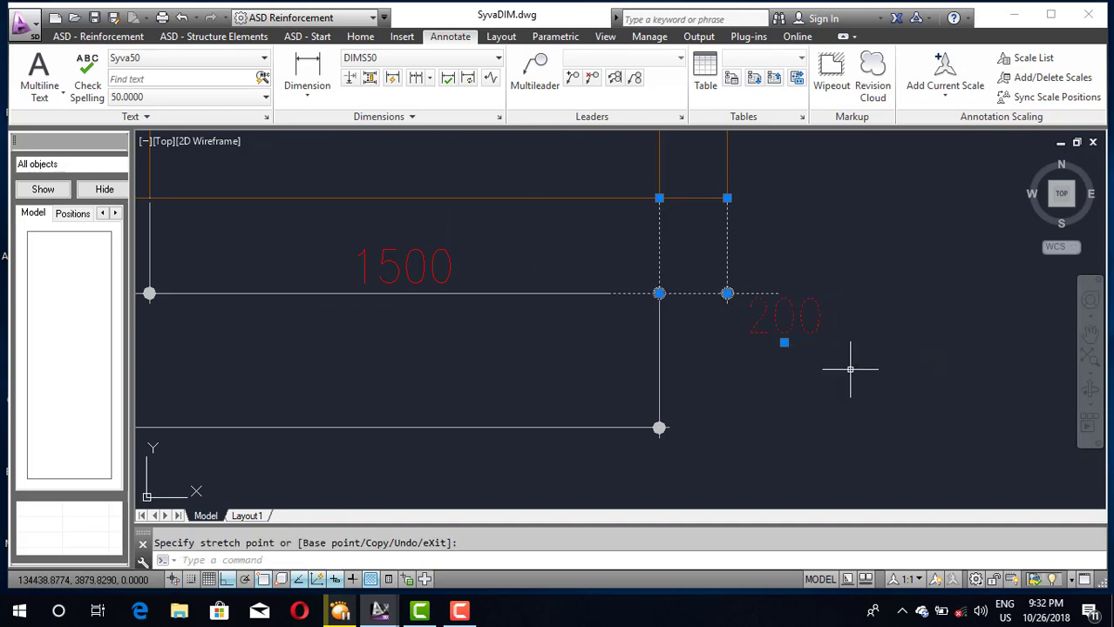
key(Escape)
scroll(817, 396, down, 2)
scroll(706, 381, down, 3)
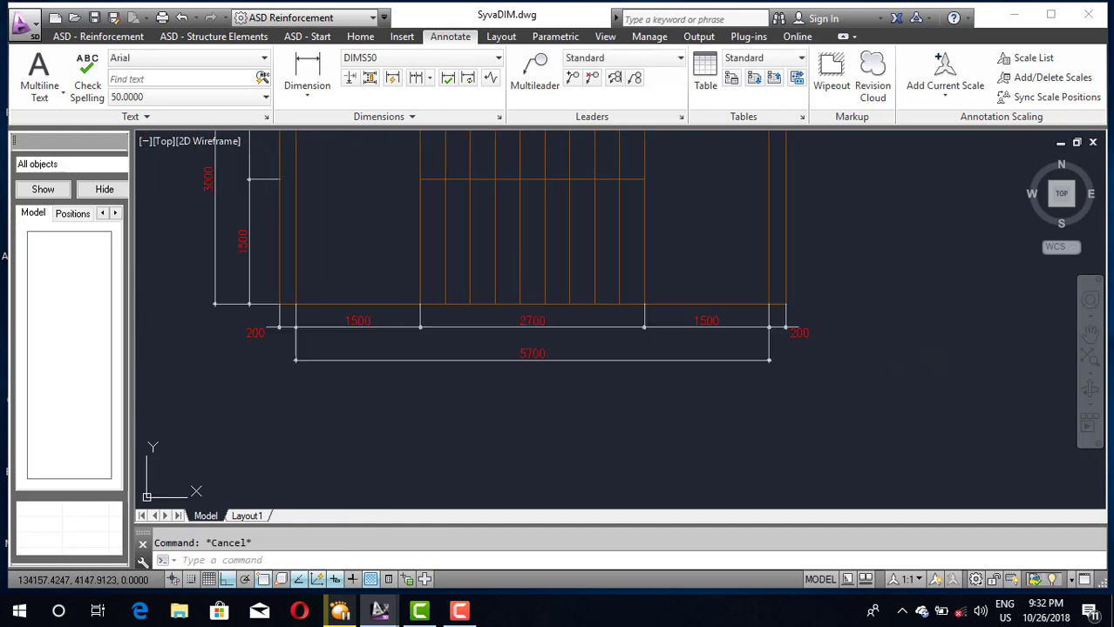
middle_drag(706, 381, 810, 359)
scroll(525, 351, down, 4)
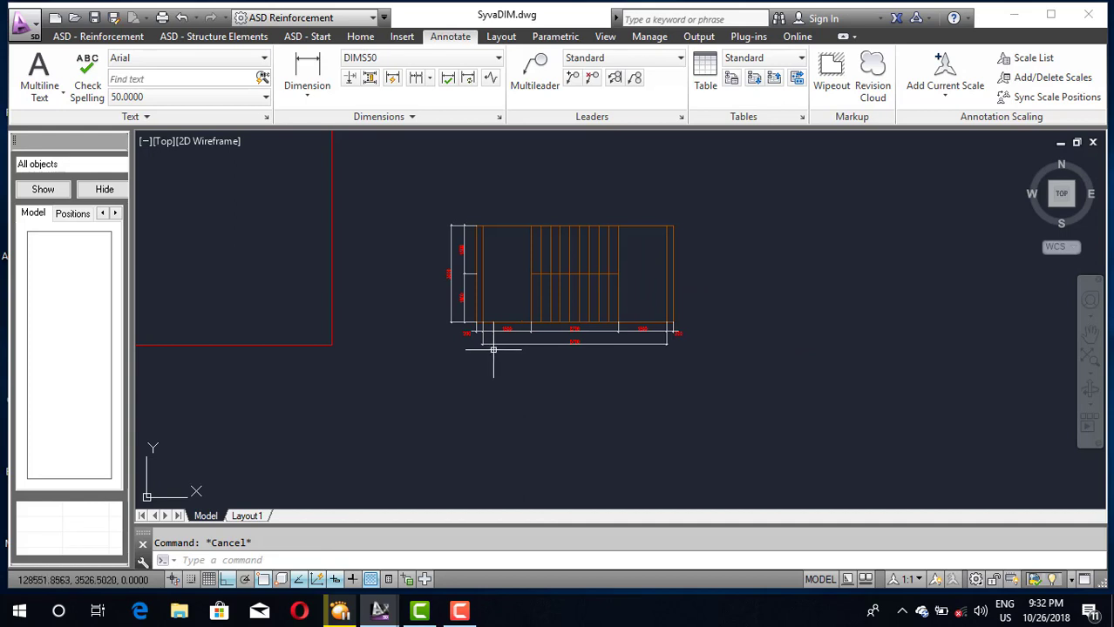
scroll(524, 349, up, 4)
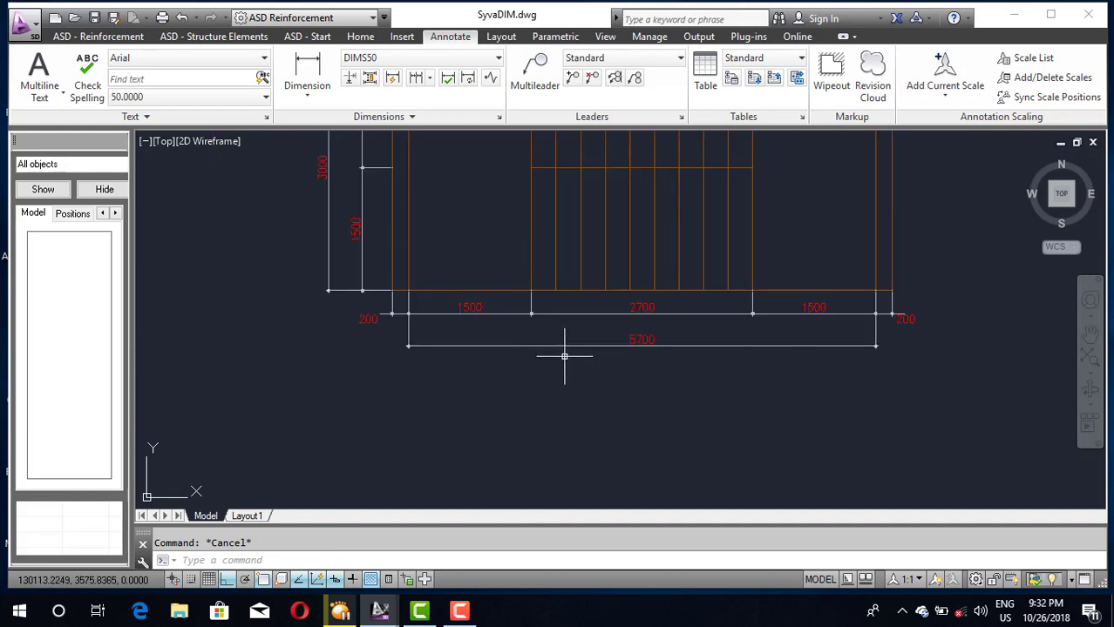
Use MATCHPROP to copy the section dimension's blue-line, red-text style onto the plan's left and bottom dimensions
text(ma)
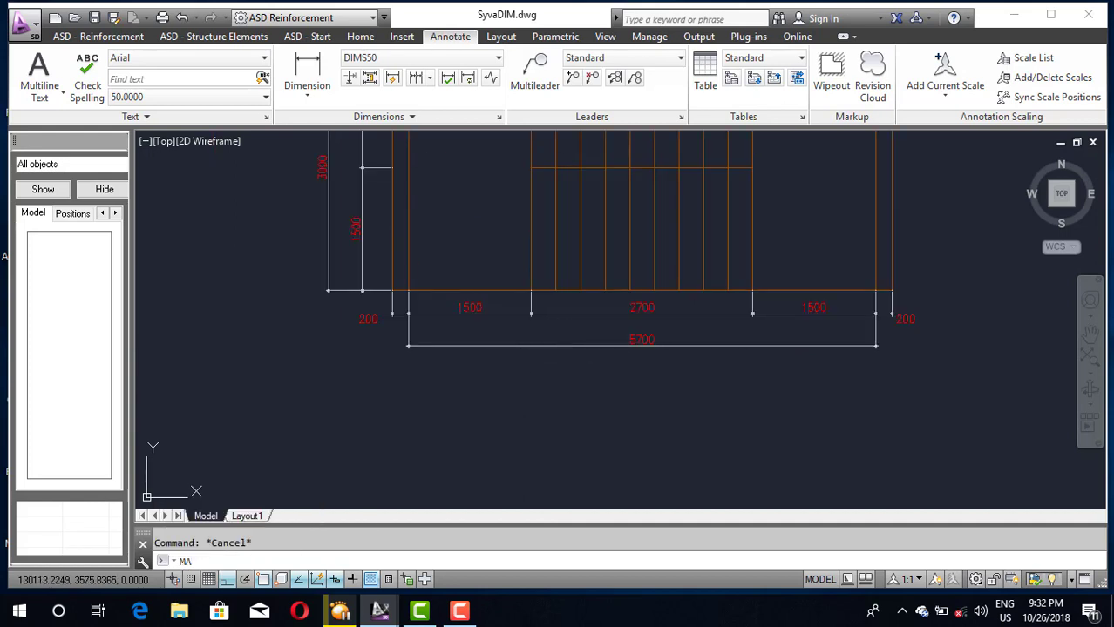
key(Return)
scroll(539, 505, down, 4)
scroll(585, 219, up, 4)
click(586, 220)
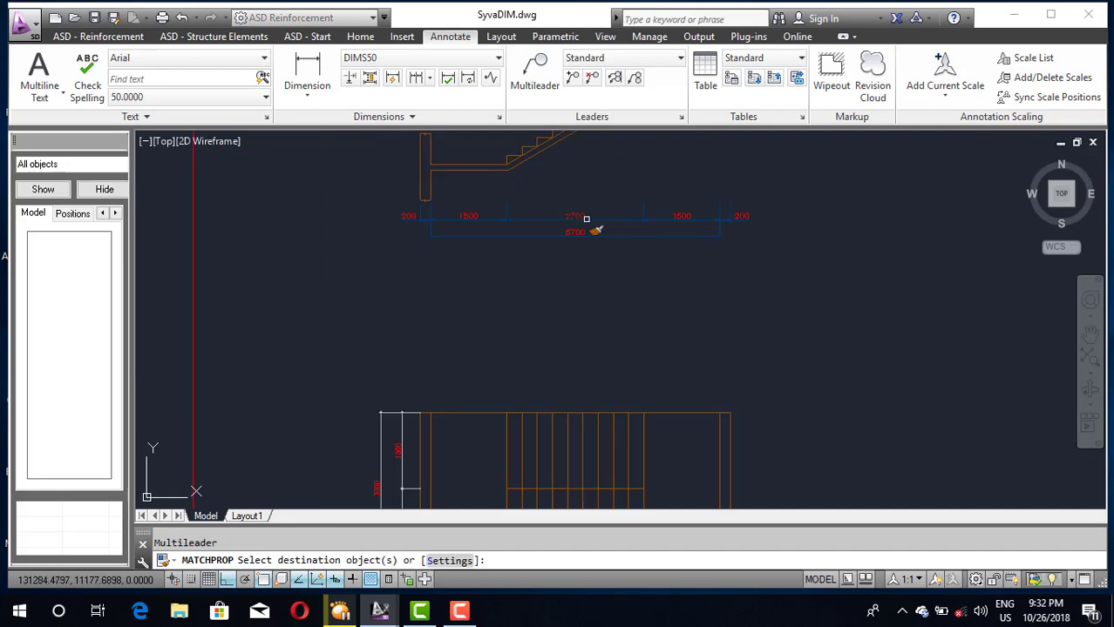
scroll(586, 219, down, 3)
scroll(565, 295, up, 3)
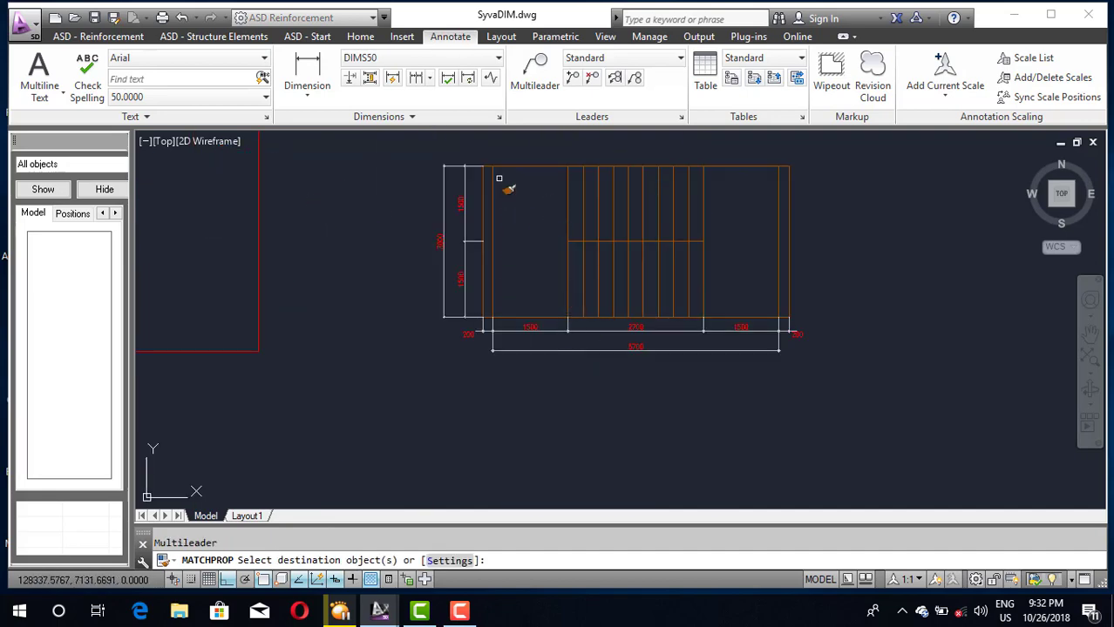
click(470, 158)
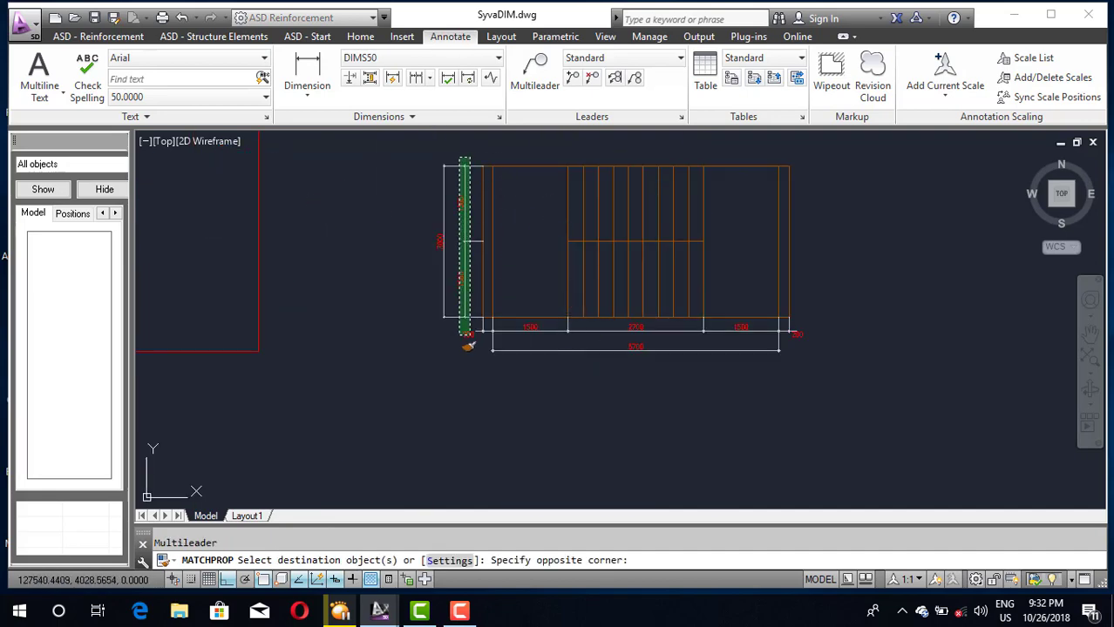
click(424, 344)
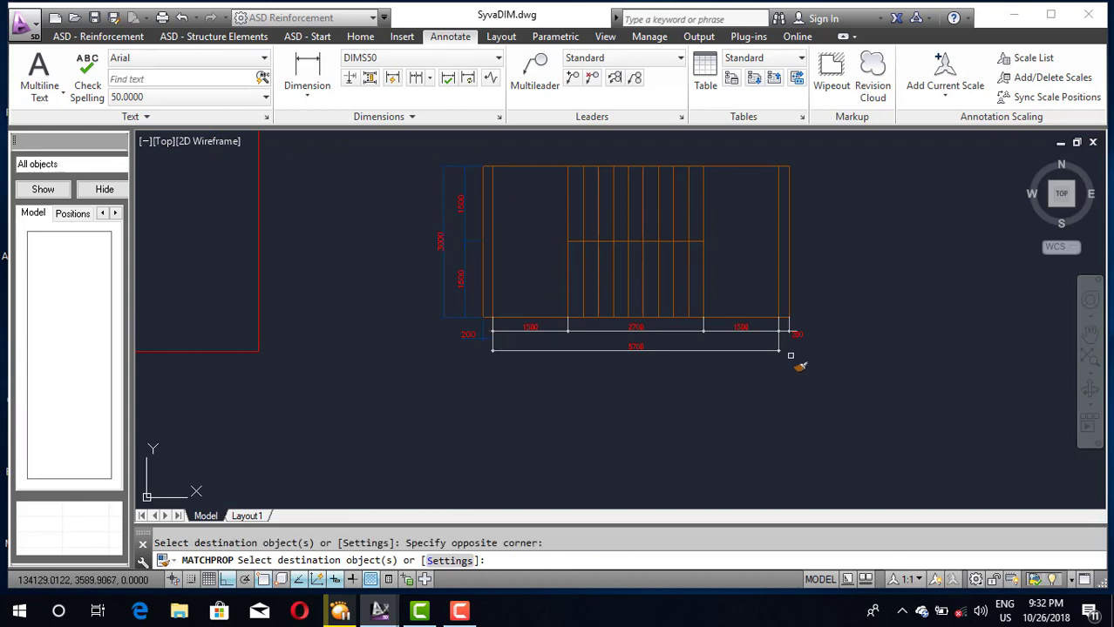
click(824, 322)
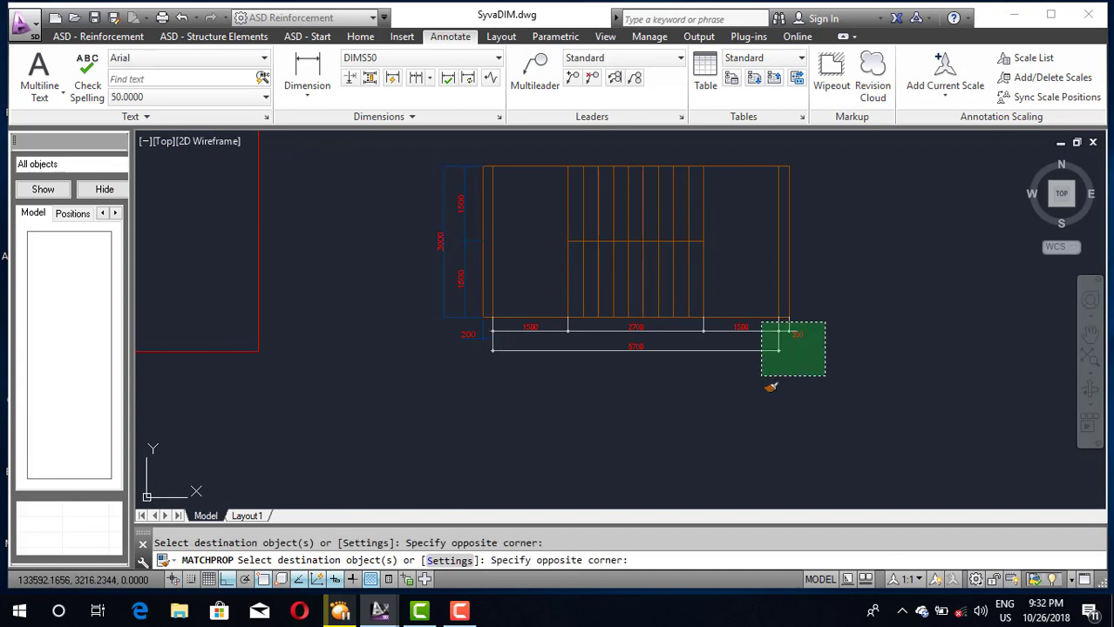
click(488, 409)
key(Escape)
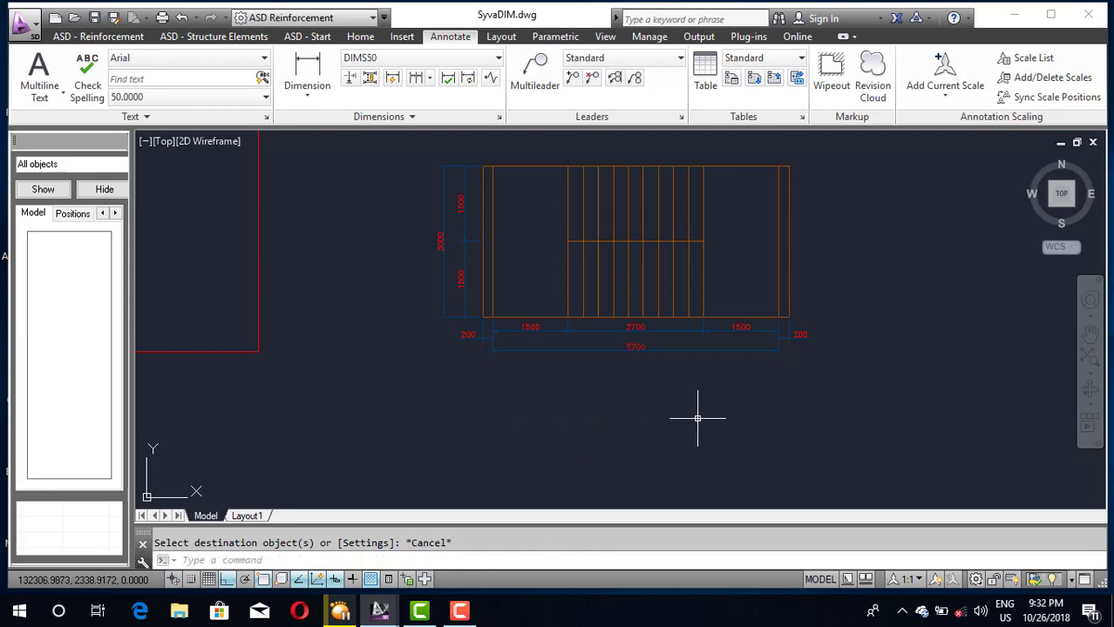
Select the right-hand stair section and plan and start moving them from a base point
scroll(601, 239, up, 2)
scroll(593, 264, down, 2)
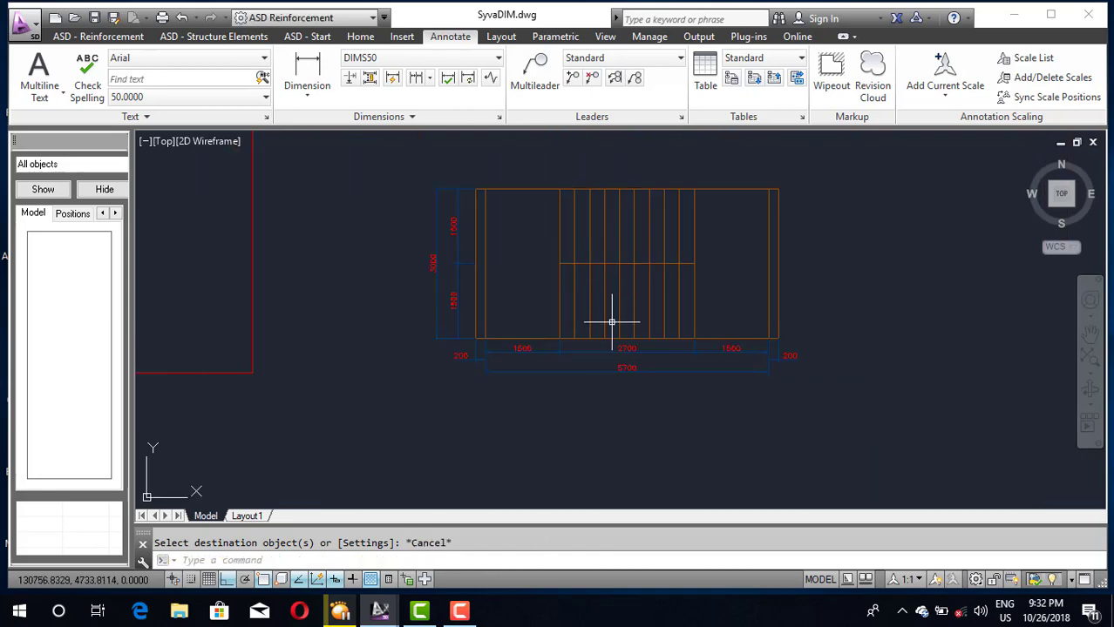
scroll(643, 296, down, 3)
scroll(639, 274, up, 2)
scroll(639, 310, down, 2)
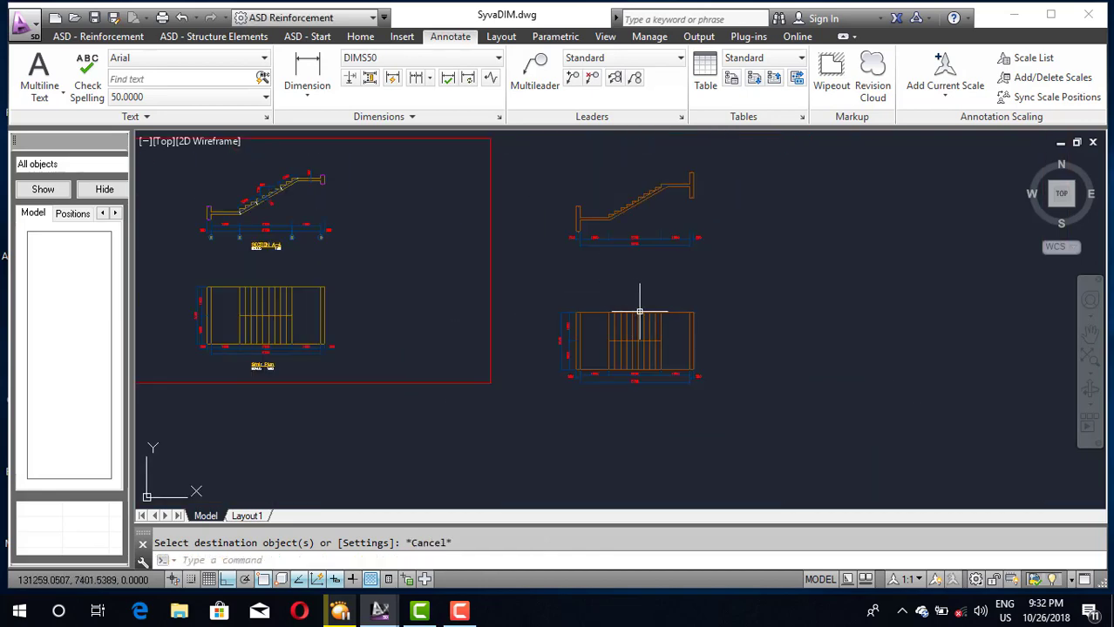
scroll(645, 316, down, 2)
click(577, 183)
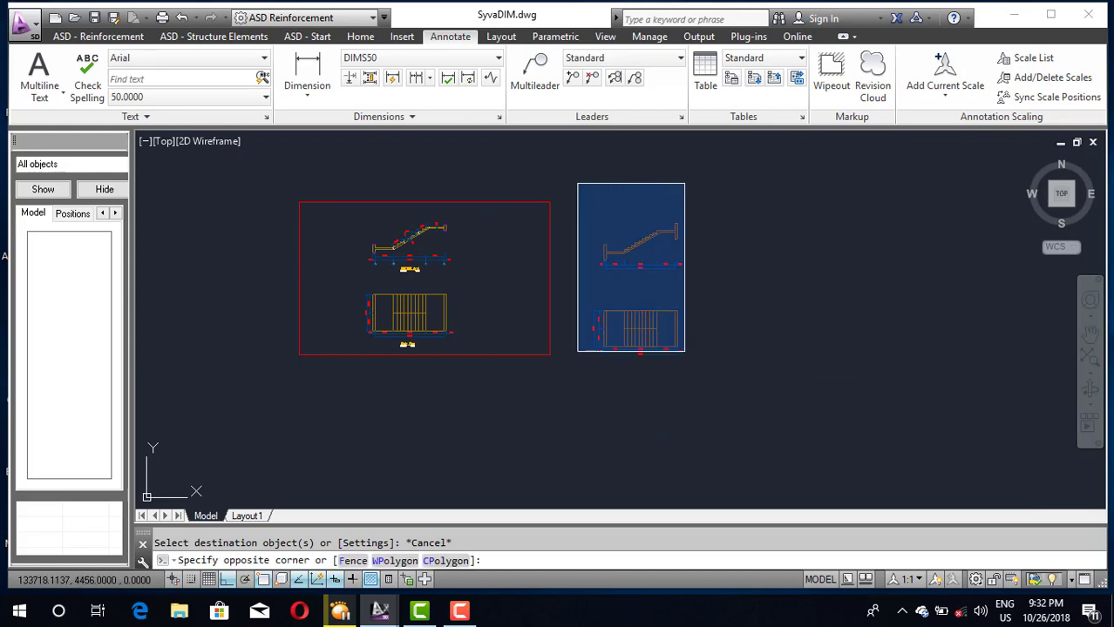
click(748, 420)
text(m)
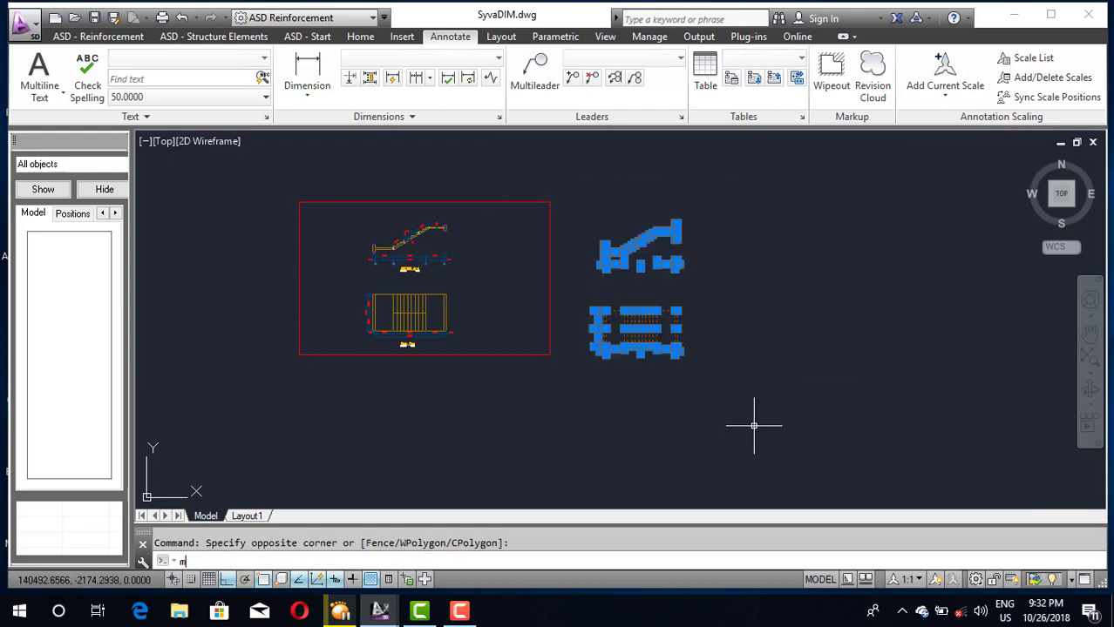
key(Return)
click(644, 416)
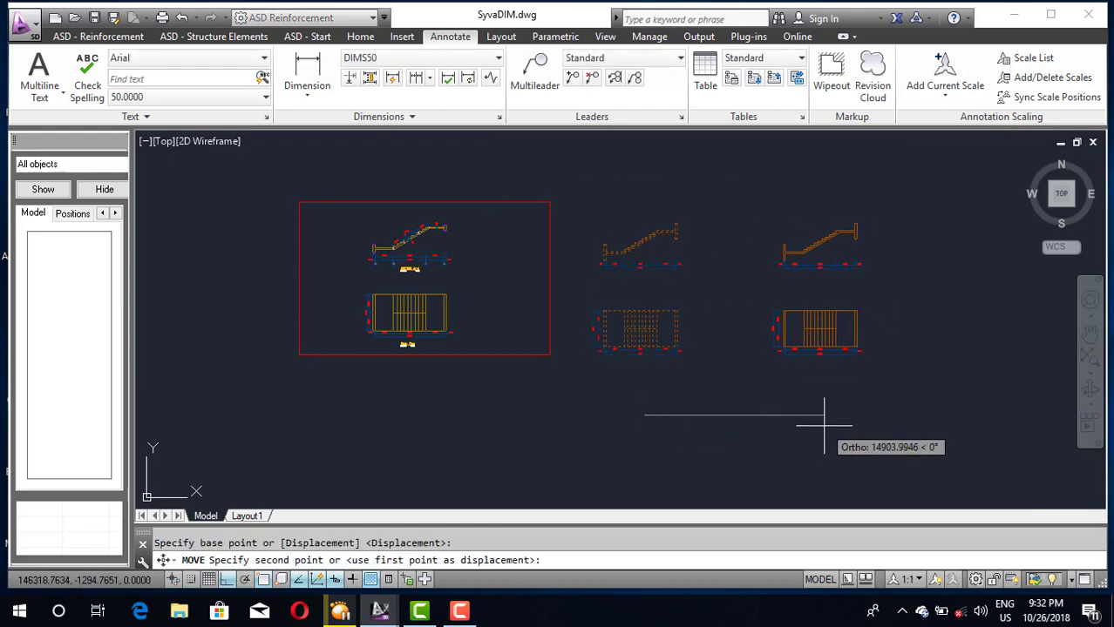
Cancel the move, leaving the stair drawings where they were
scroll(577, 323, down, 2)
scroll(576, 323, down, 2)
scroll(649, 352, up, 2)
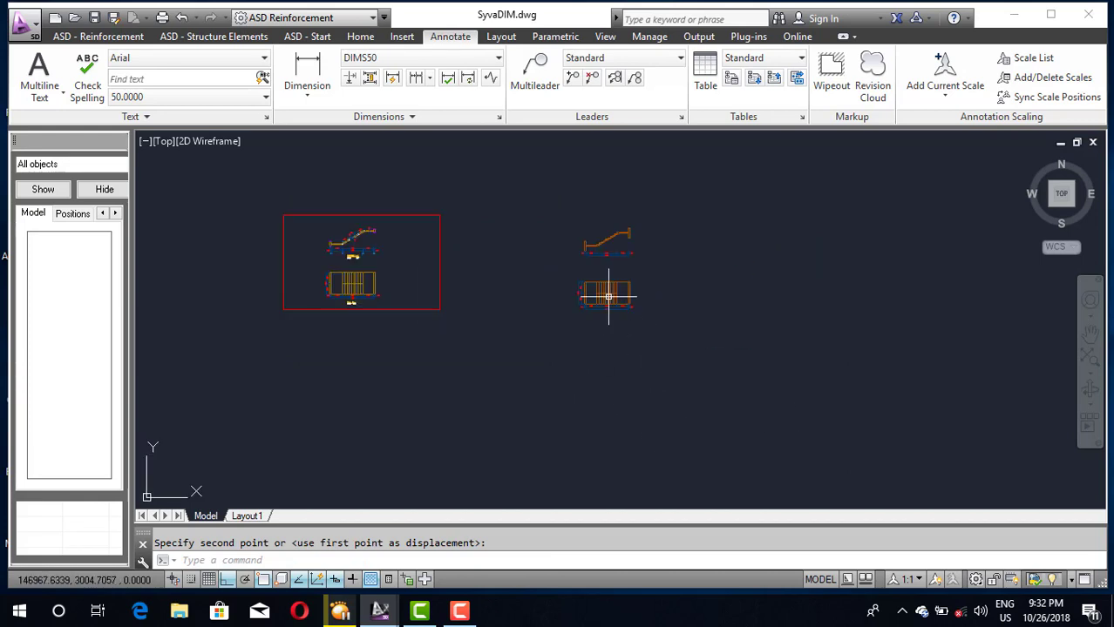
scroll(598, 244, up, 2)
scroll(598, 248, up, 2)
scroll(501, 225, down, 2)
scroll(501, 225, down, 2)
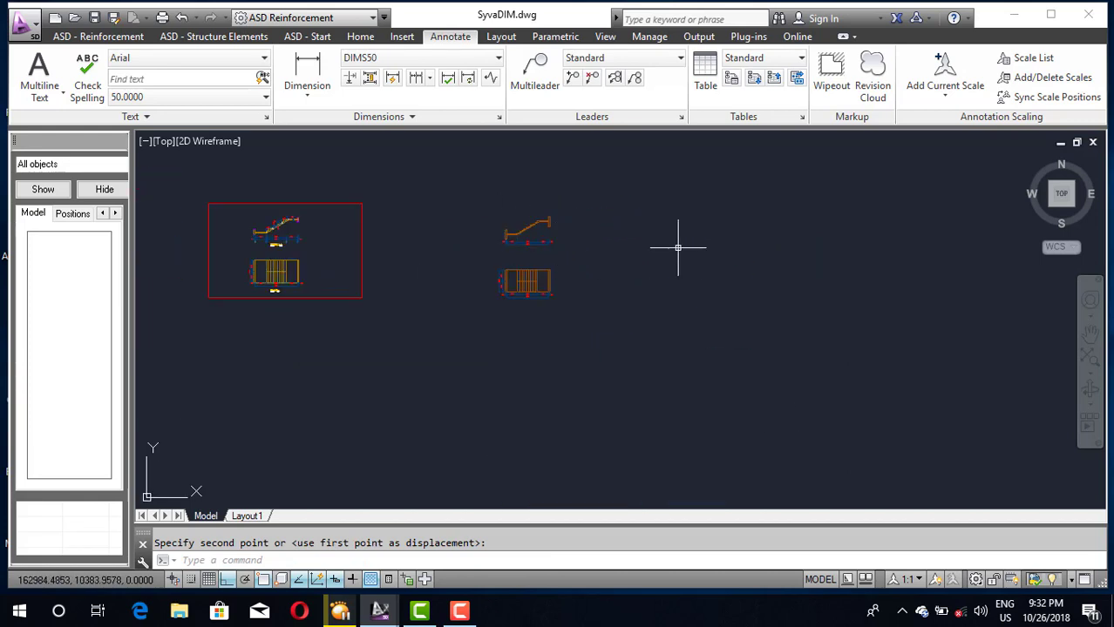
scroll(356, 306, up, 3)
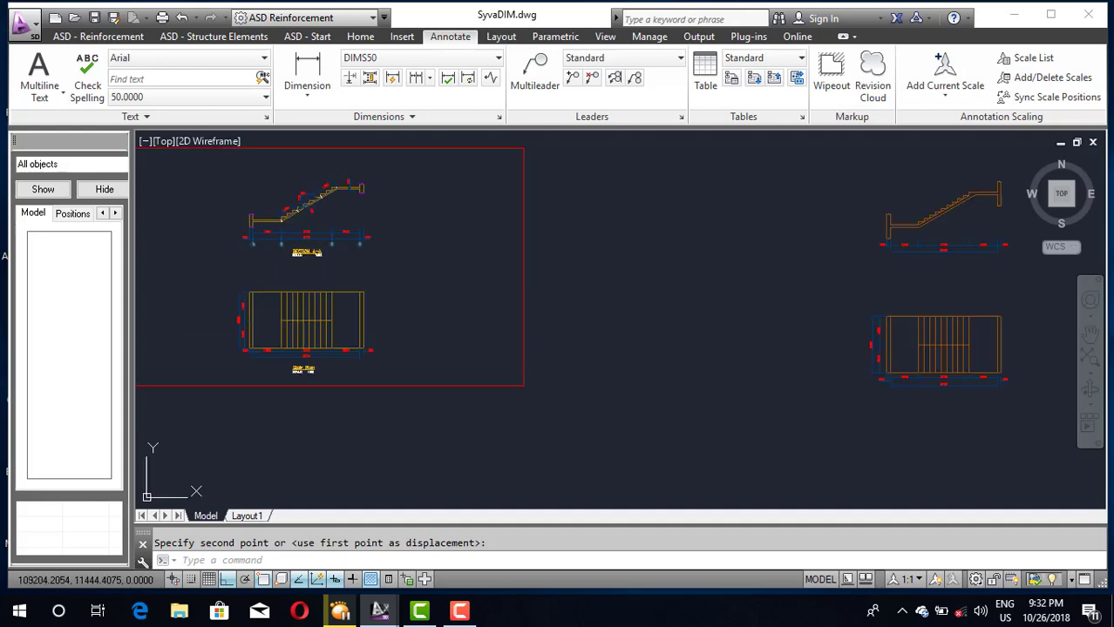
scroll(314, 258, up, 3)
scroll(314, 259, down, 3)
scroll(340, 263, up, 5)
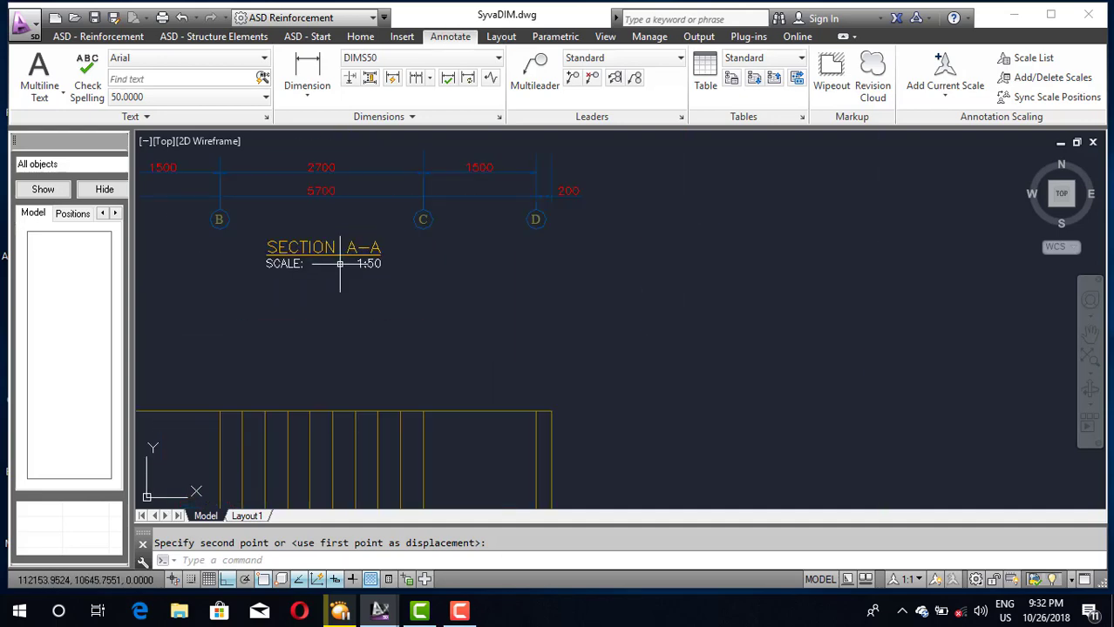
scroll(290, 263, down, 3)
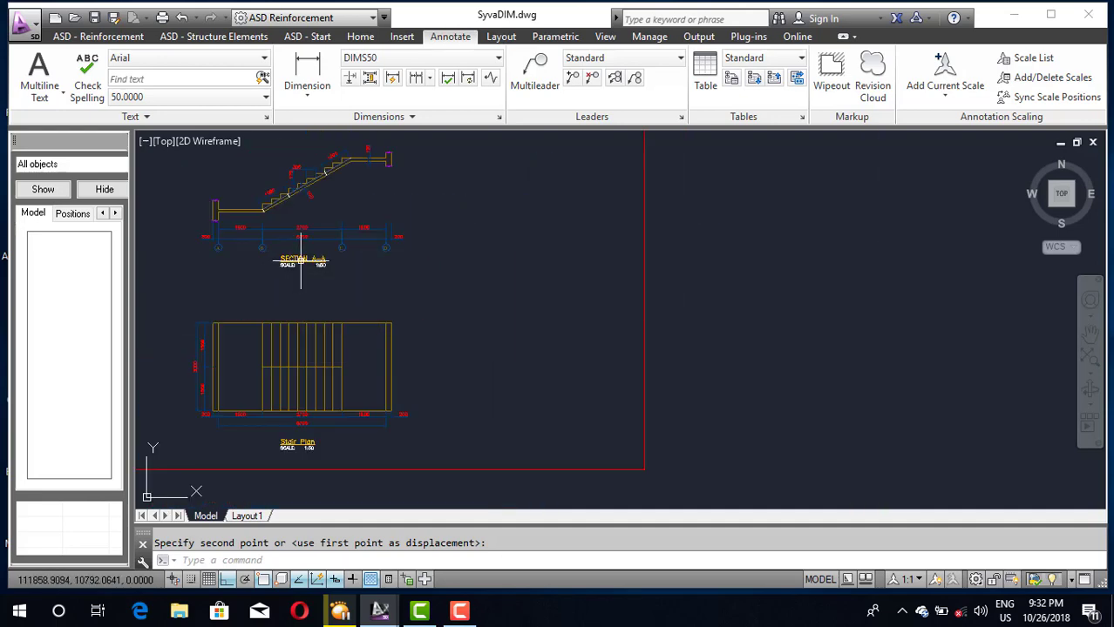
scroll(289, 263, up, 4)
scroll(285, 261, down, 4)
scroll(285, 260, down, 3)
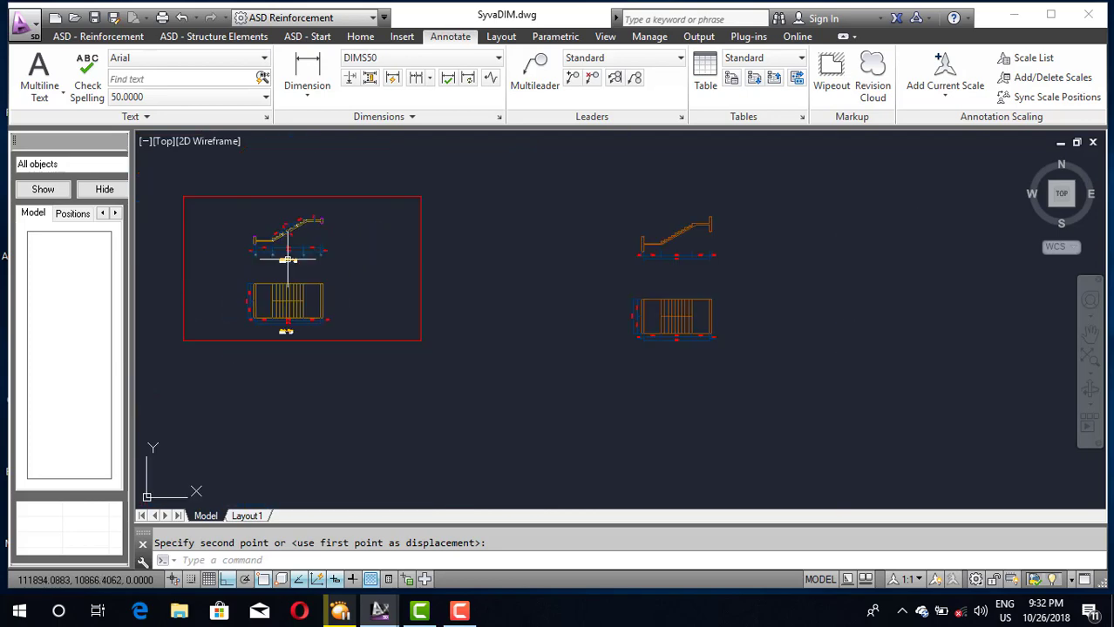
scroll(656, 290, up, 3)
scroll(580, 280, down, 3)
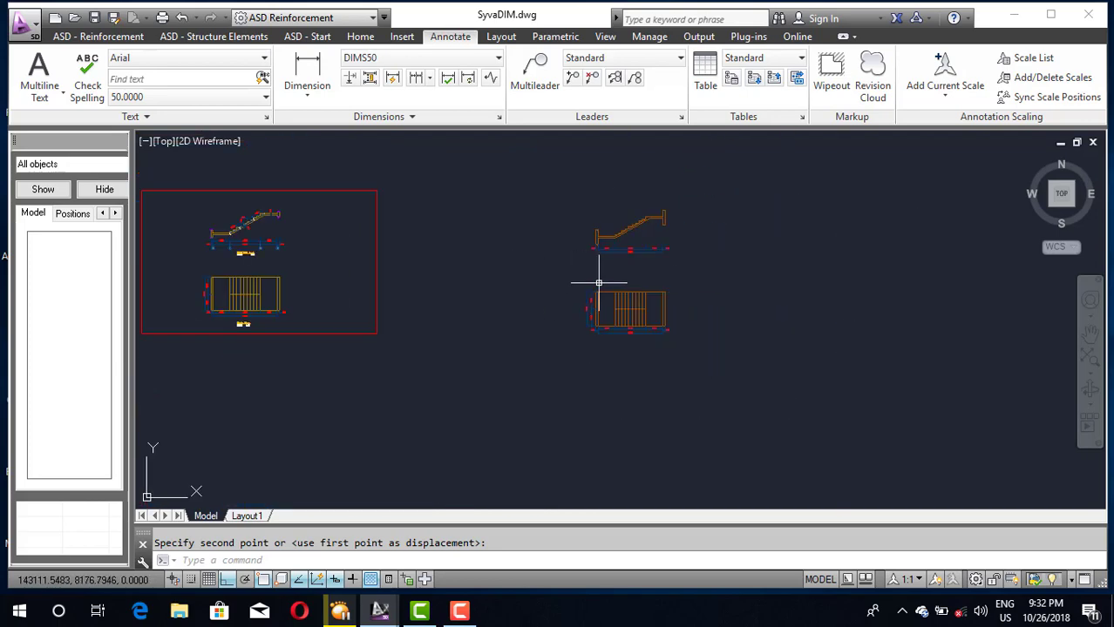
scroll(610, 283, up, 2)
key(Escape)
Switch the ribbon to the ASD - Reinforcement add-on tools
click(664, 280)
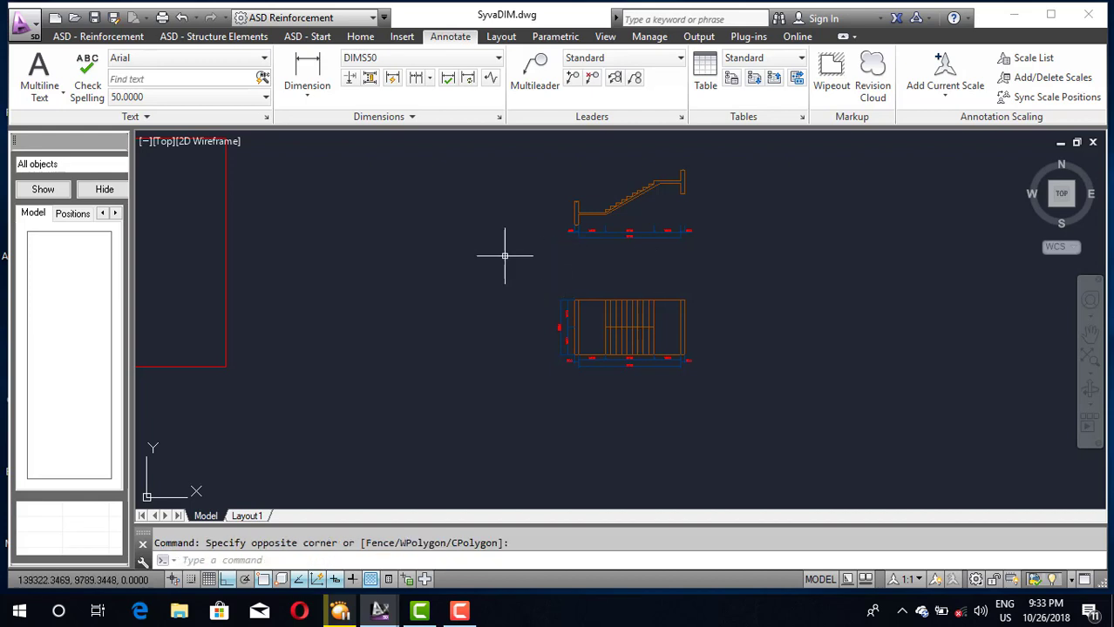
scroll(501, 256, down, 3)
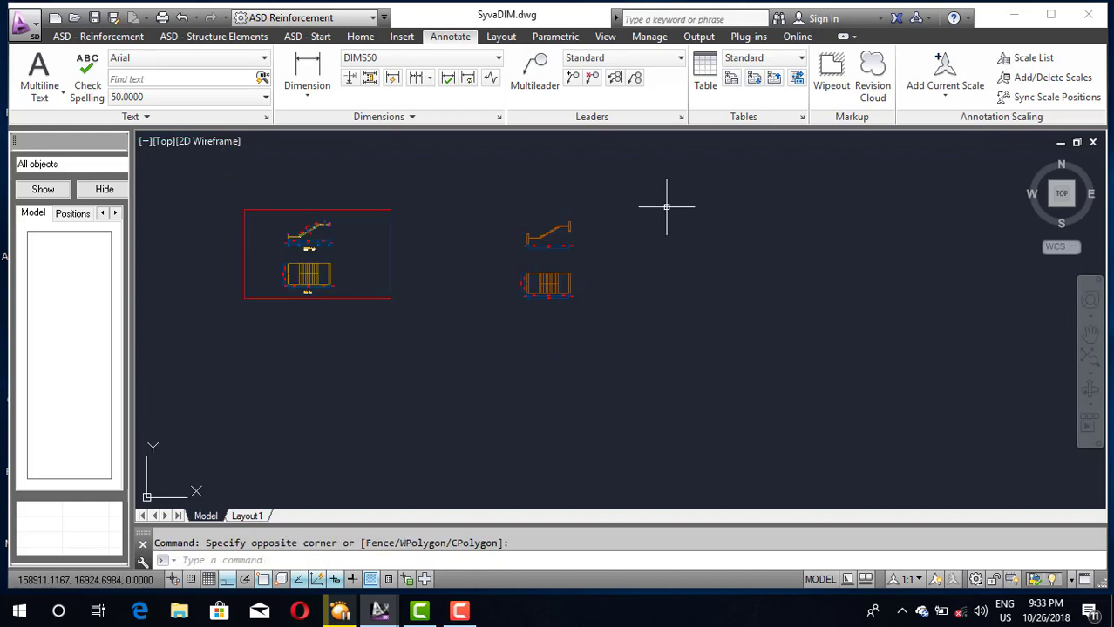
click(73, 38)
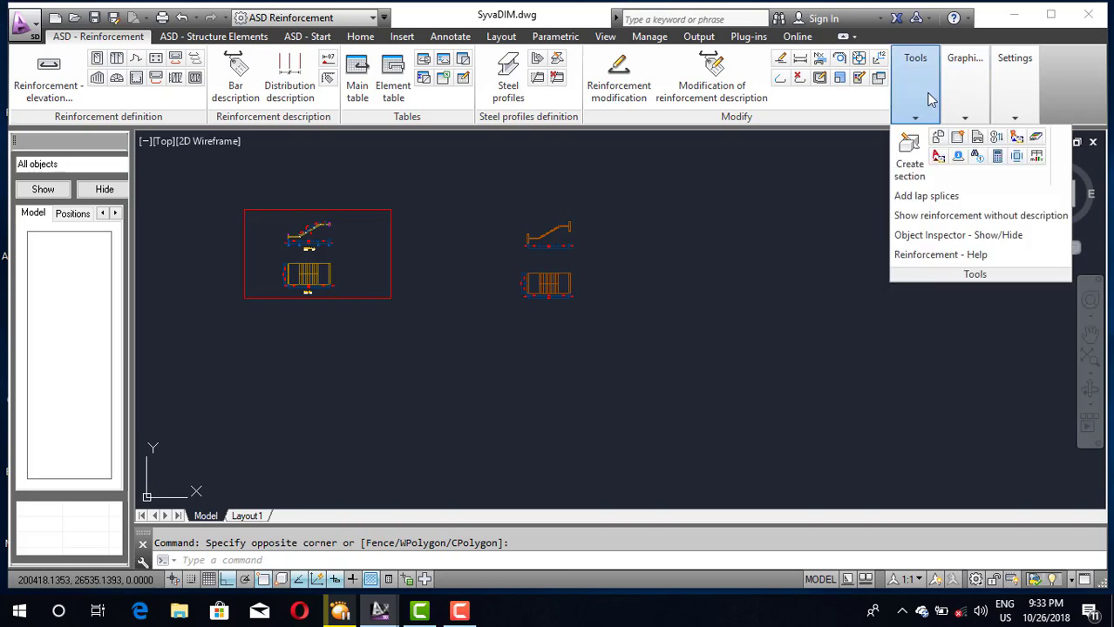
Add a 1:50 model view frame named 50 around the right-hand stair section and plan
mouse_move(915, 84)
click(956, 141)
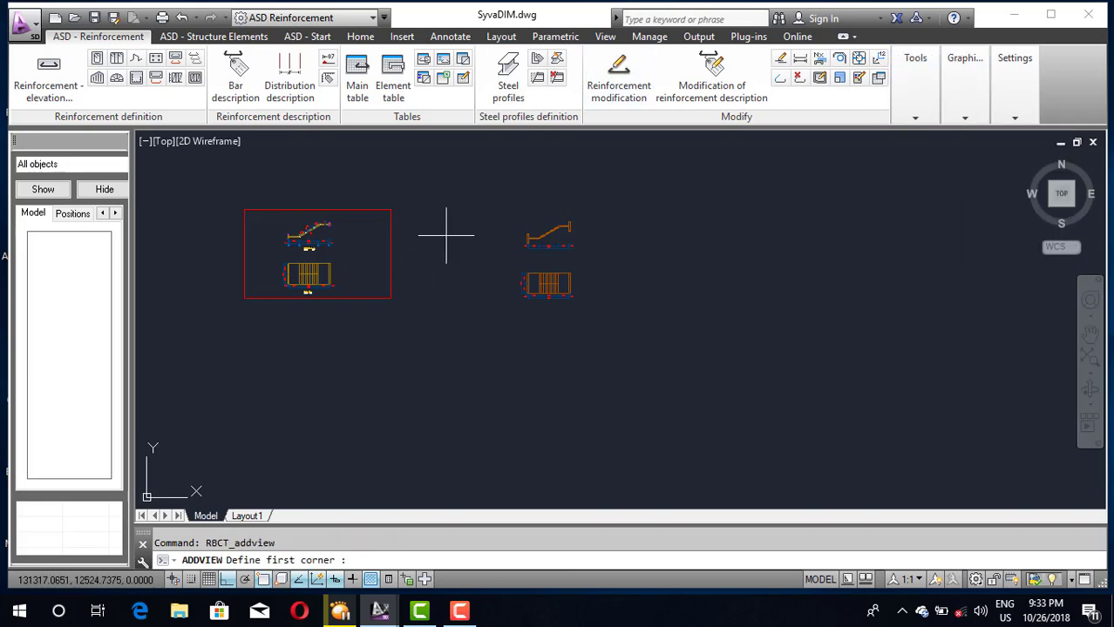
click(460, 194)
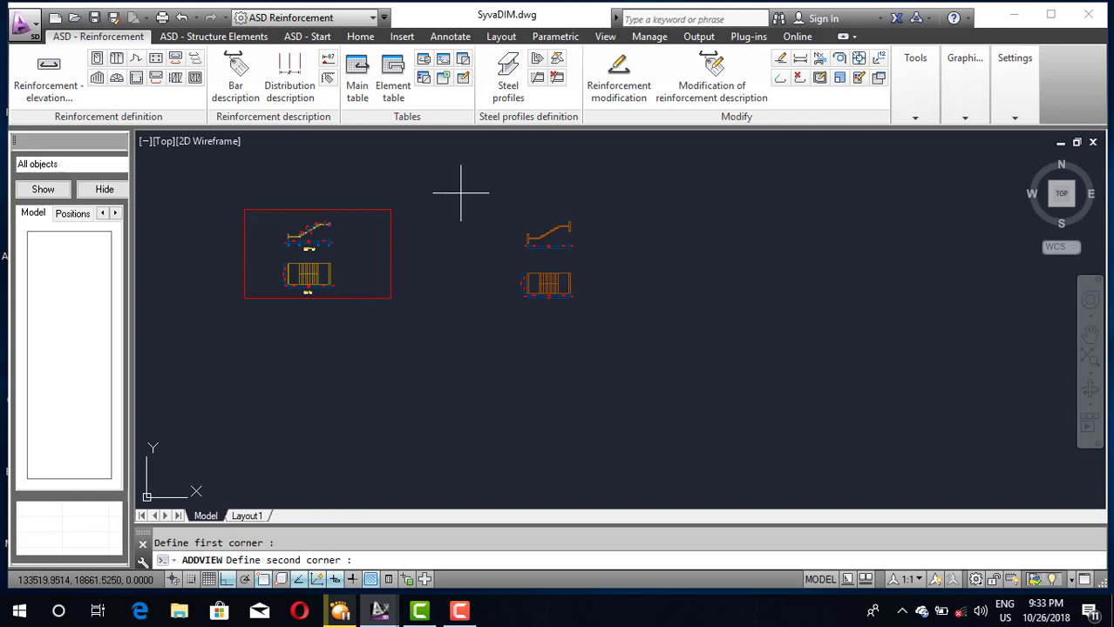
click(696, 348)
text(stair)
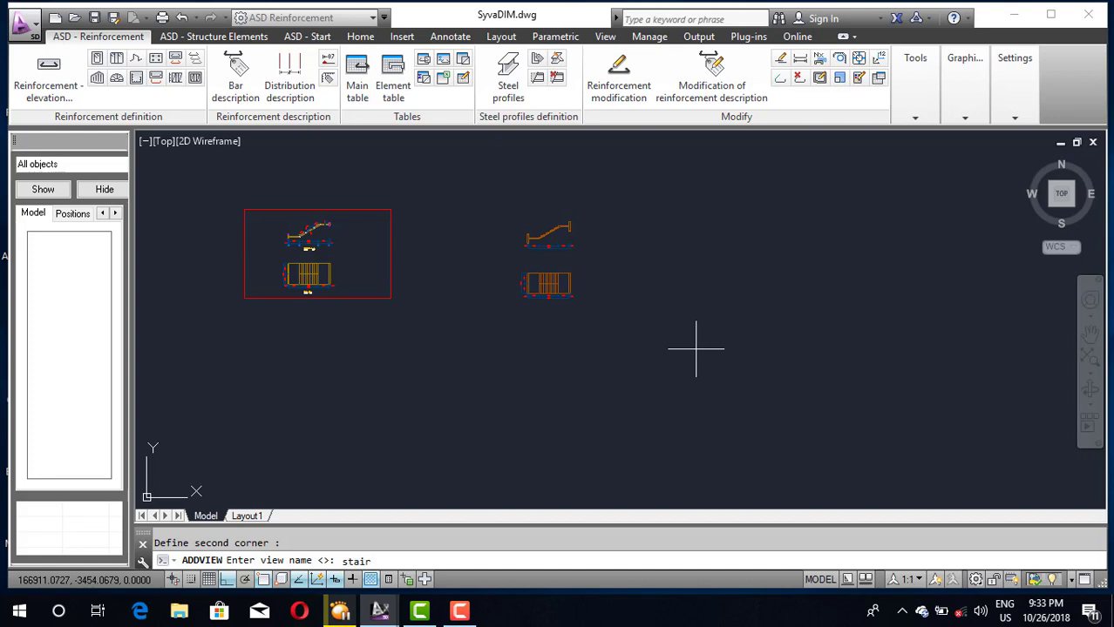
key(Return)
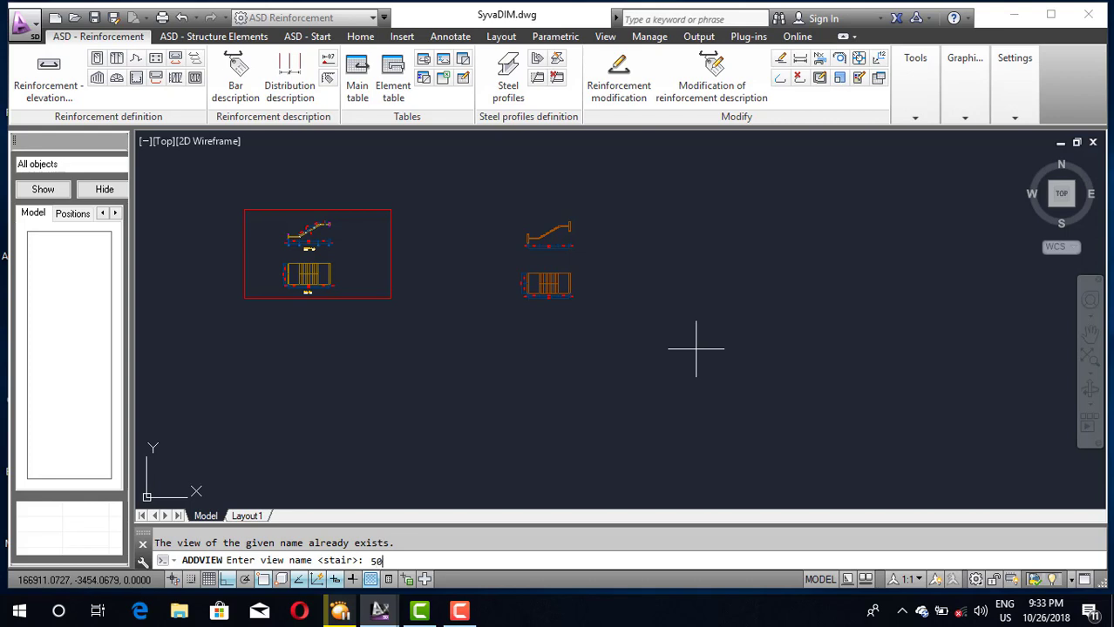
key(Return)
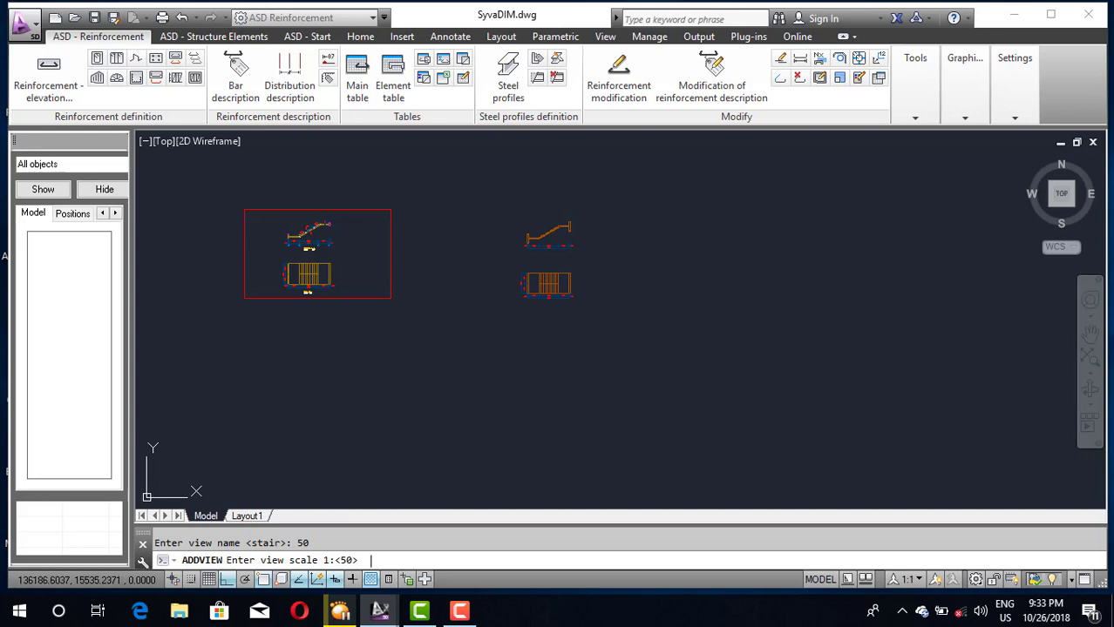
key(Return)
Select the new view frame and lower its top edge toward the section
scroll(568, 293, down, 4)
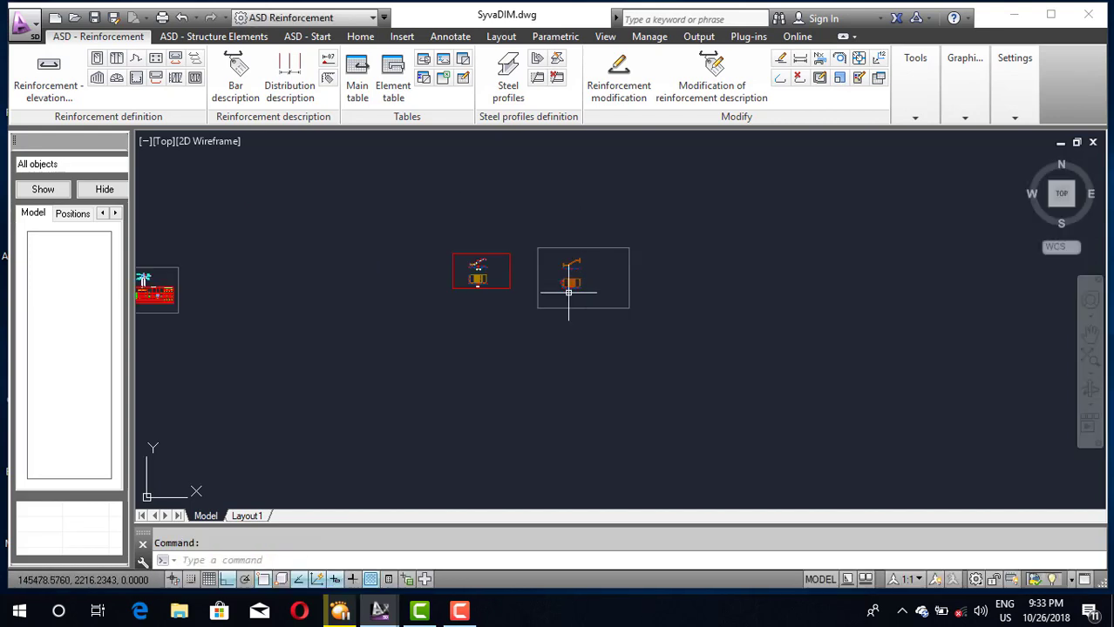
scroll(565, 287, up, 4)
scroll(525, 263, up, 4)
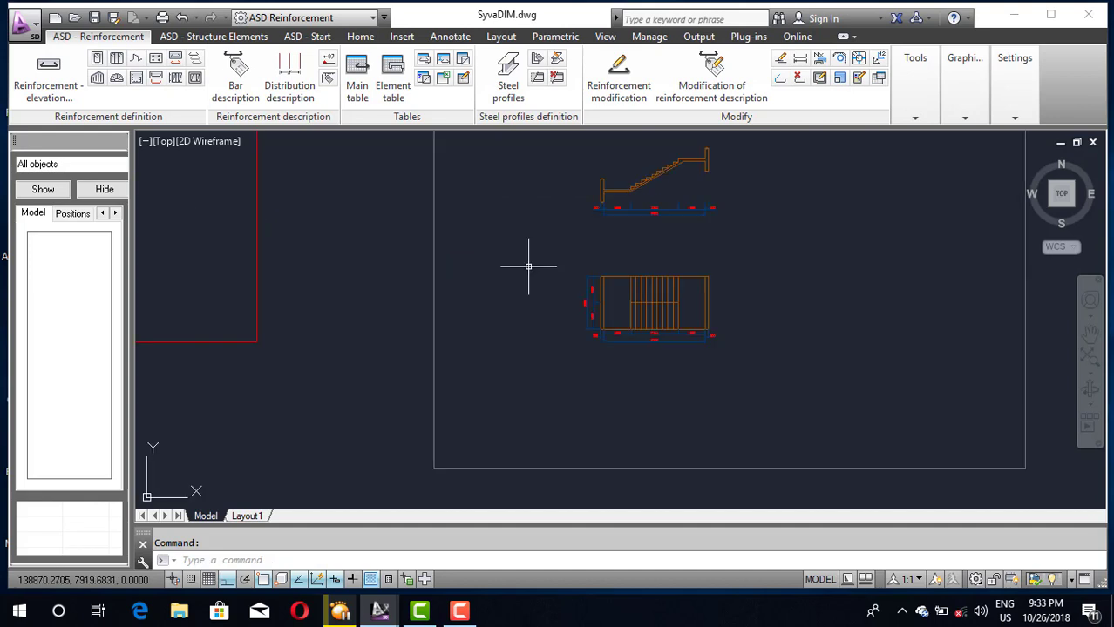
scroll(527, 263, down, 2)
scroll(551, 308, down, 2)
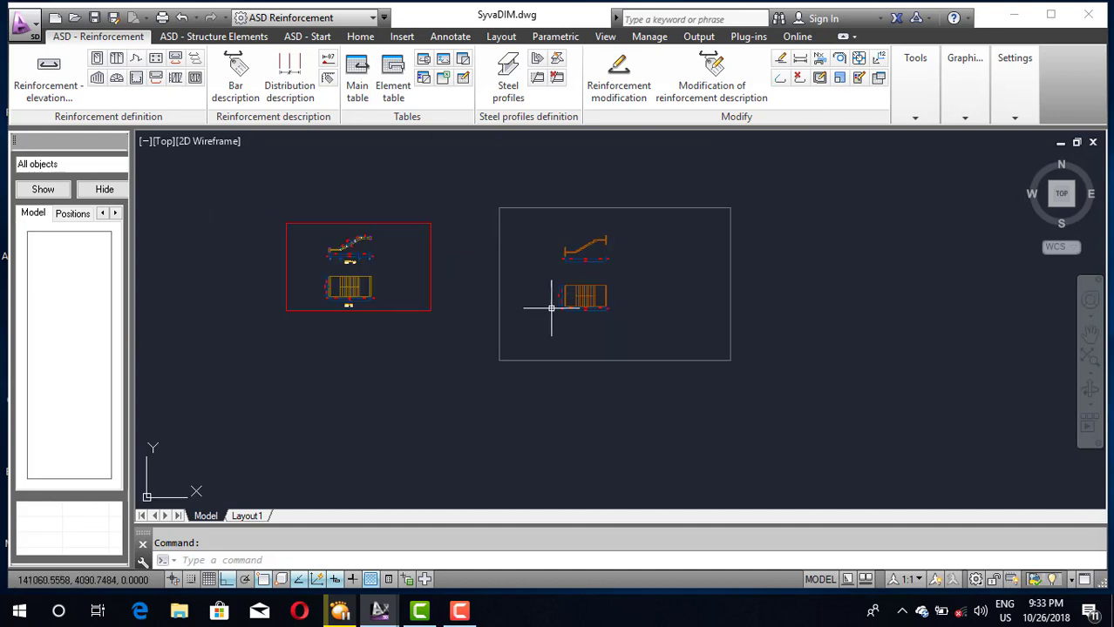
click(633, 357)
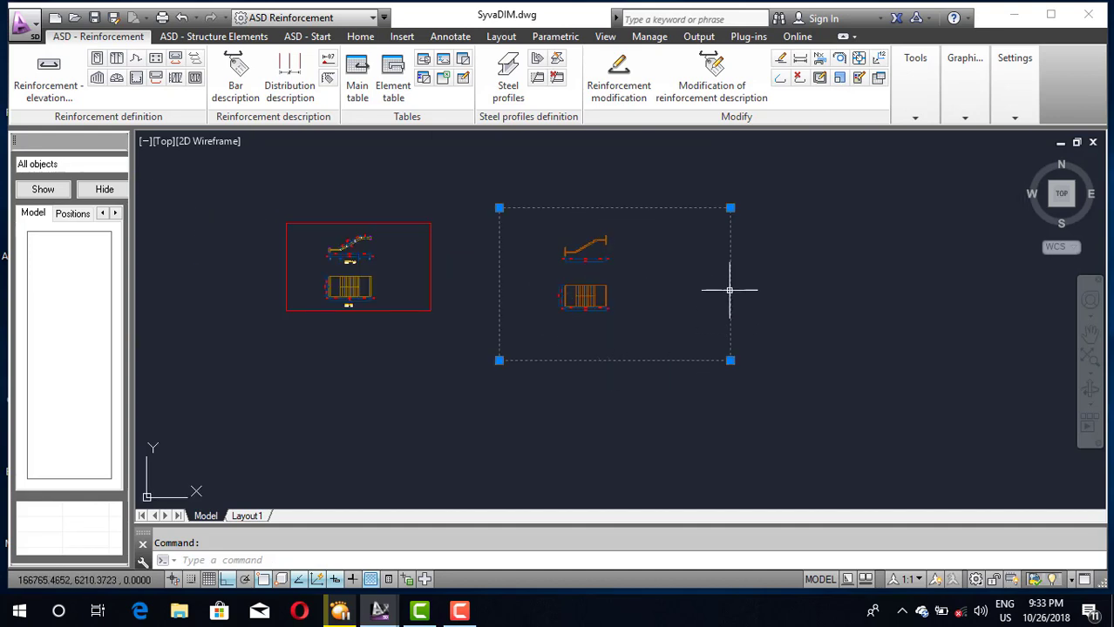
click(499, 208)
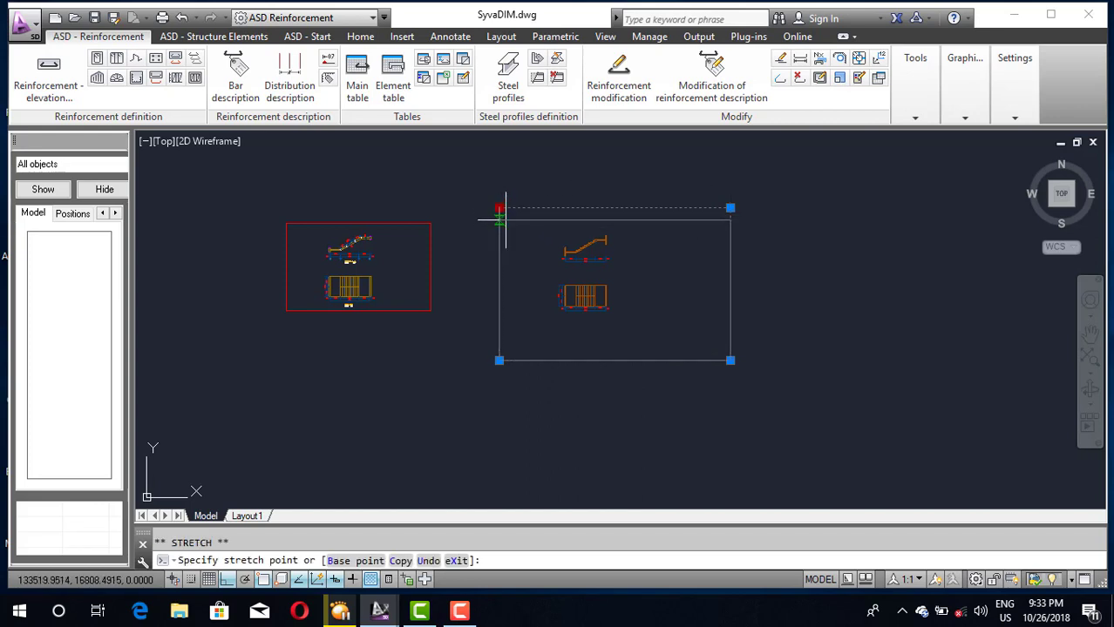
click(500, 221)
Raise the frame's bottom edge toward the plan and pull its right edge inward
click(499, 360)
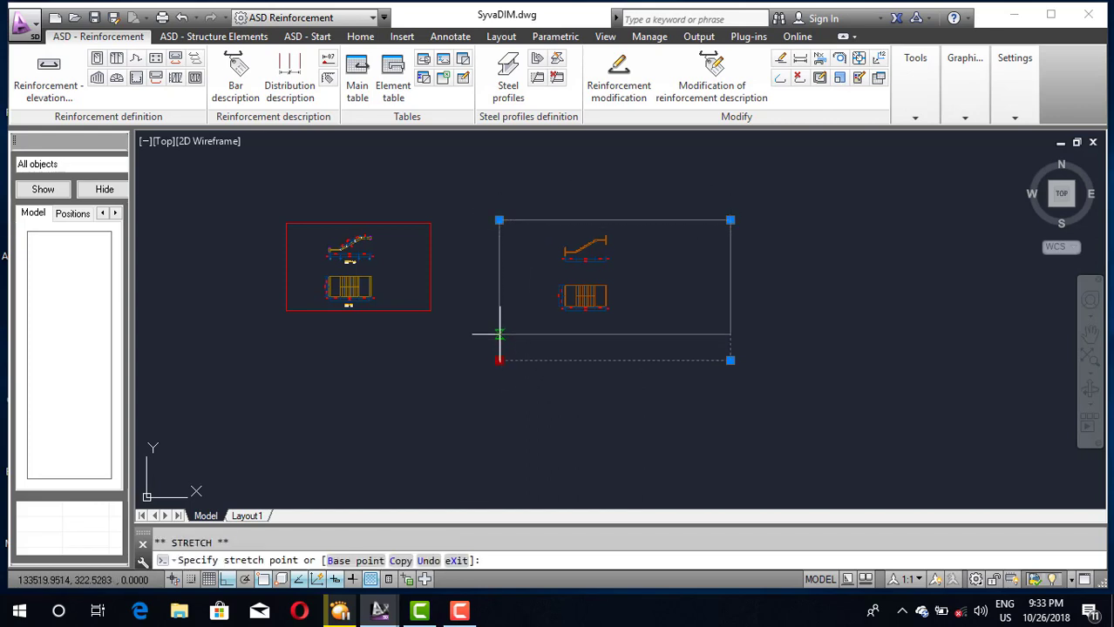
click(504, 325)
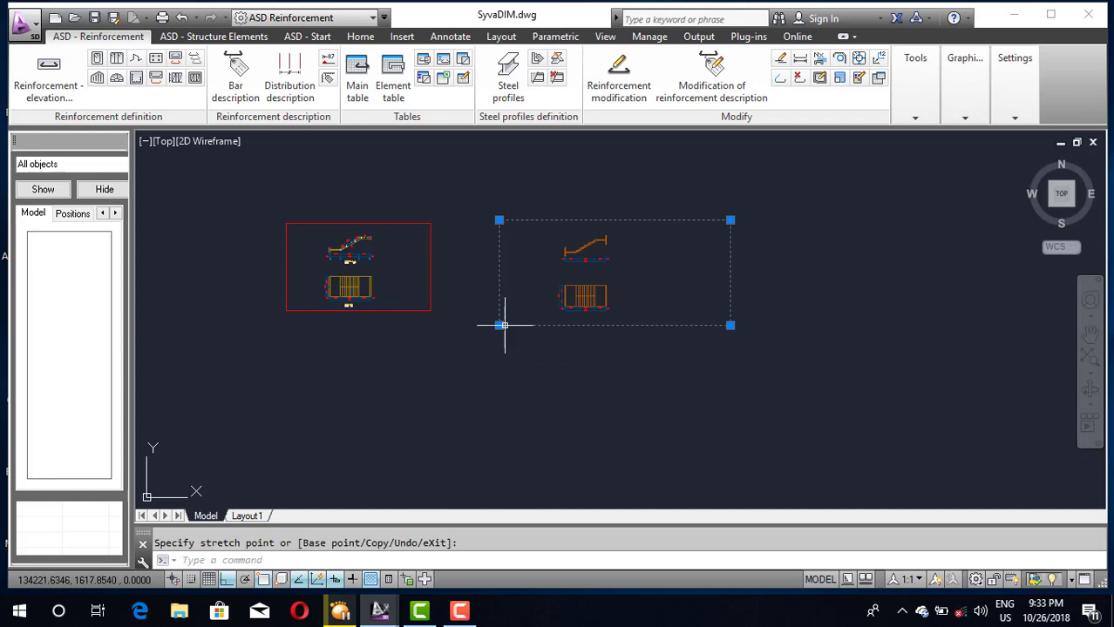
click(730, 325)
click(671, 325)
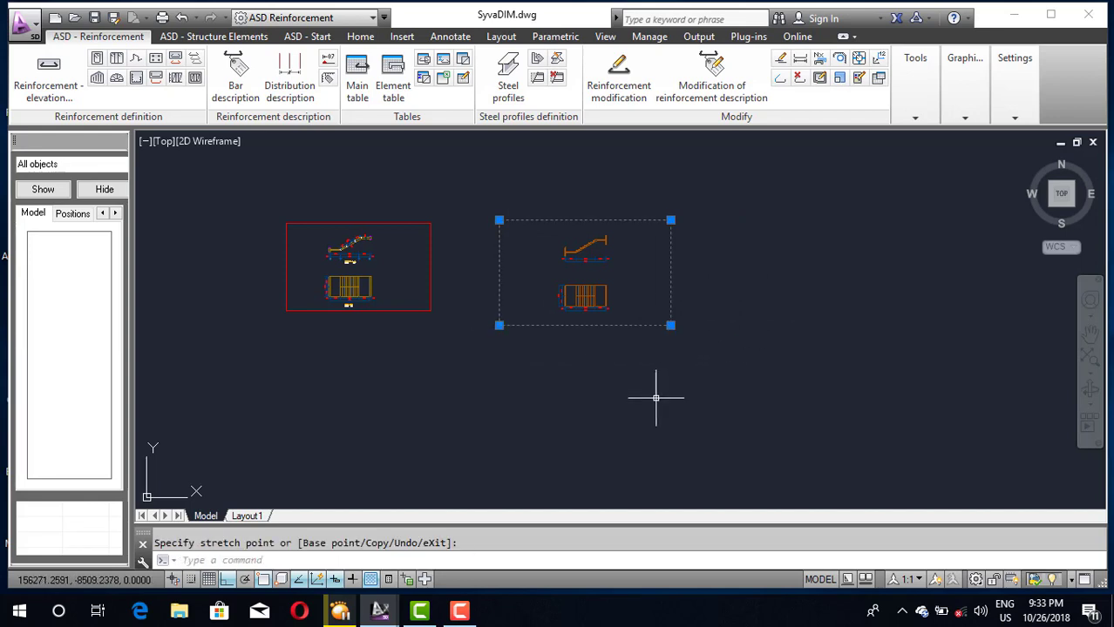
key(Escape)
scroll(590, 260, up, 4)
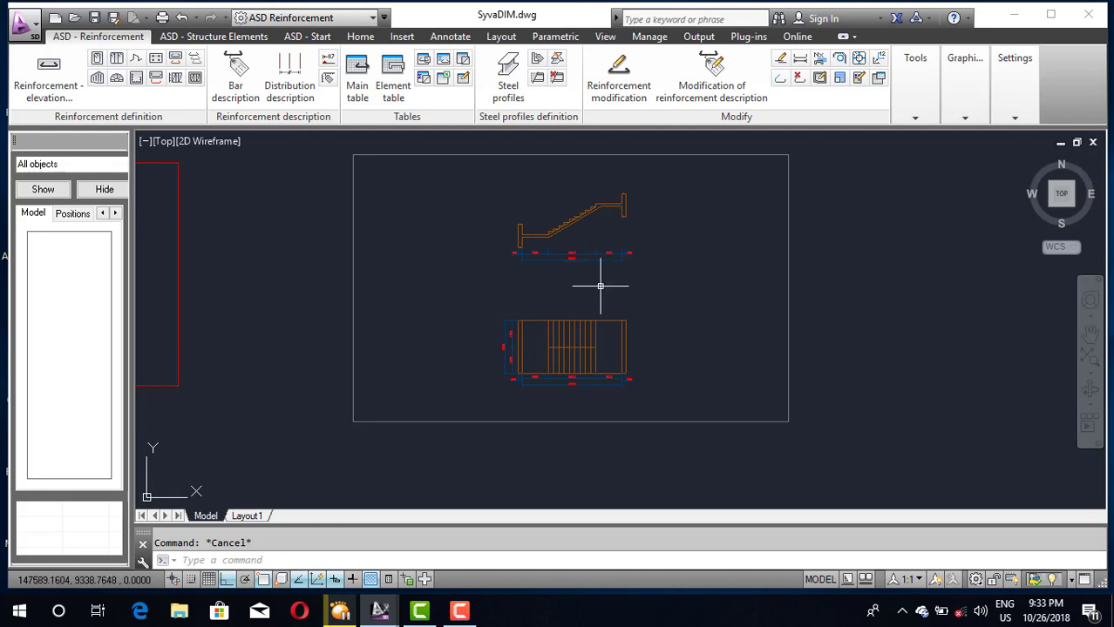
scroll(600, 286, down, 4)
scroll(556, 307, up, 2)
scroll(642, 306, up, 3)
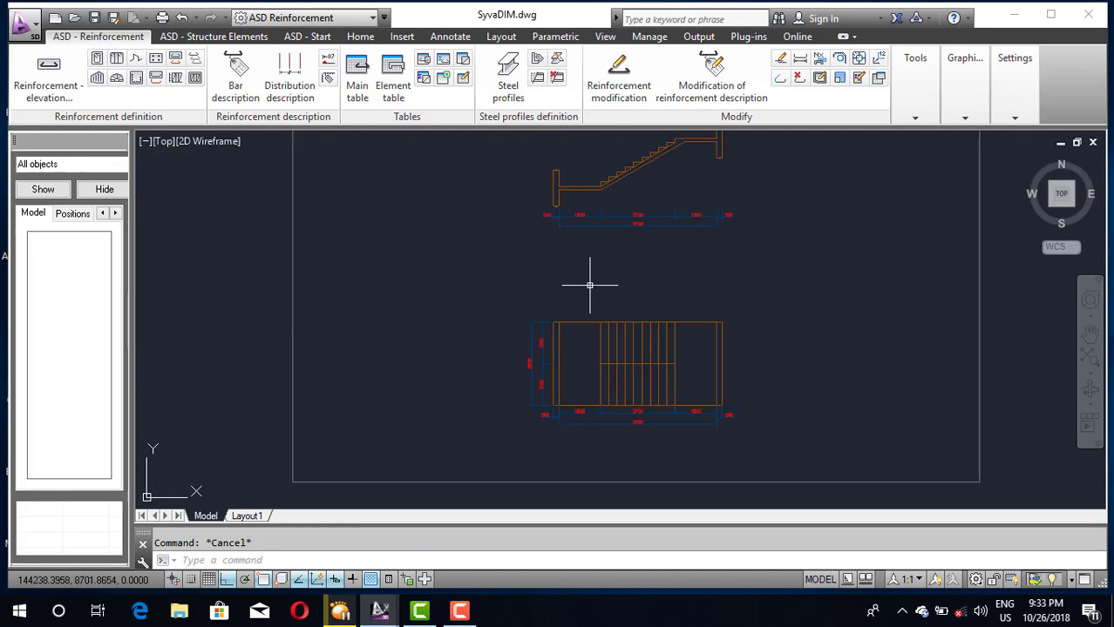
scroll(589, 281, down, 3)
scroll(629, 306, down, 2)
Make the right-hand view frame the active view via its right-click menu
click(714, 285)
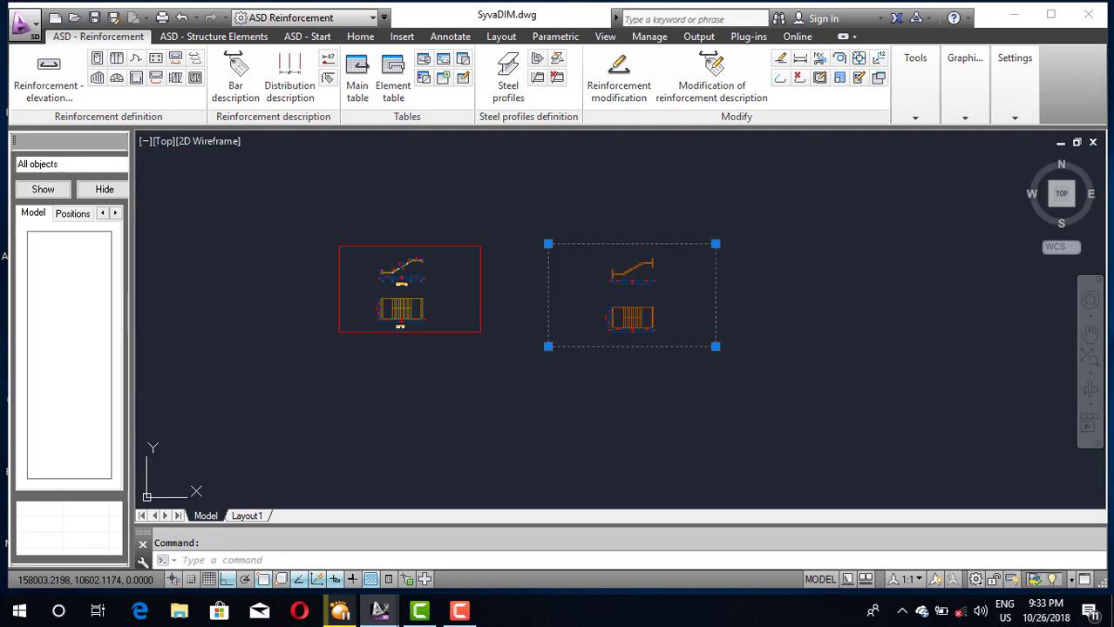
right_click(715, 294)
click(791, 407)
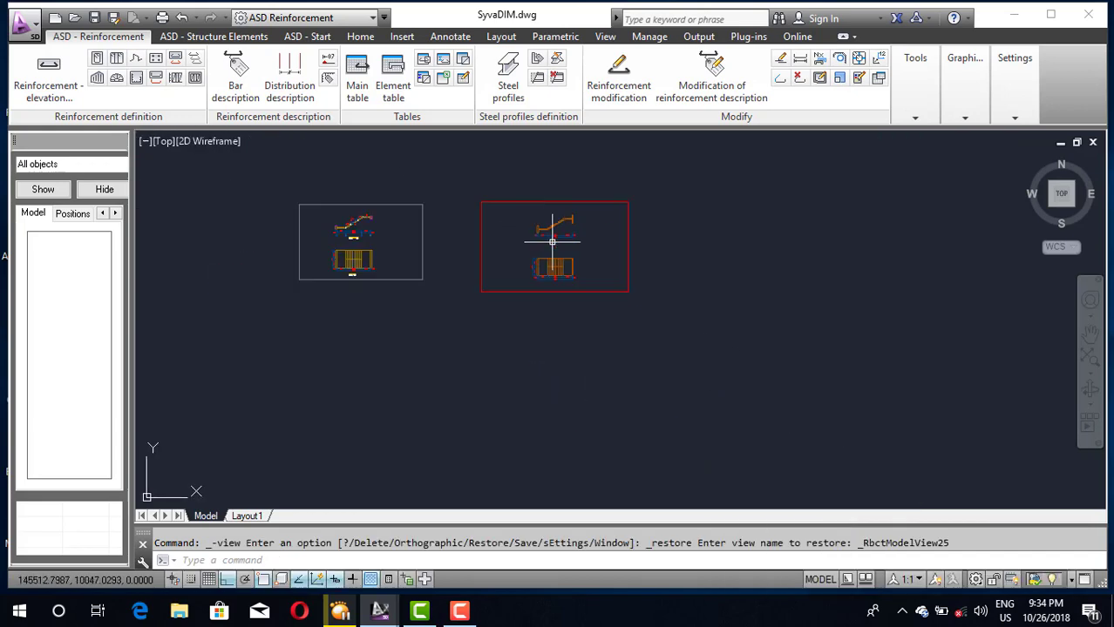
Zoom in and out to check the staircase's red dimensions in the active view
scroll(522, 312, up, 4)
scroll(522, 311, down, 7)
scroll(547, 224, up, 5)
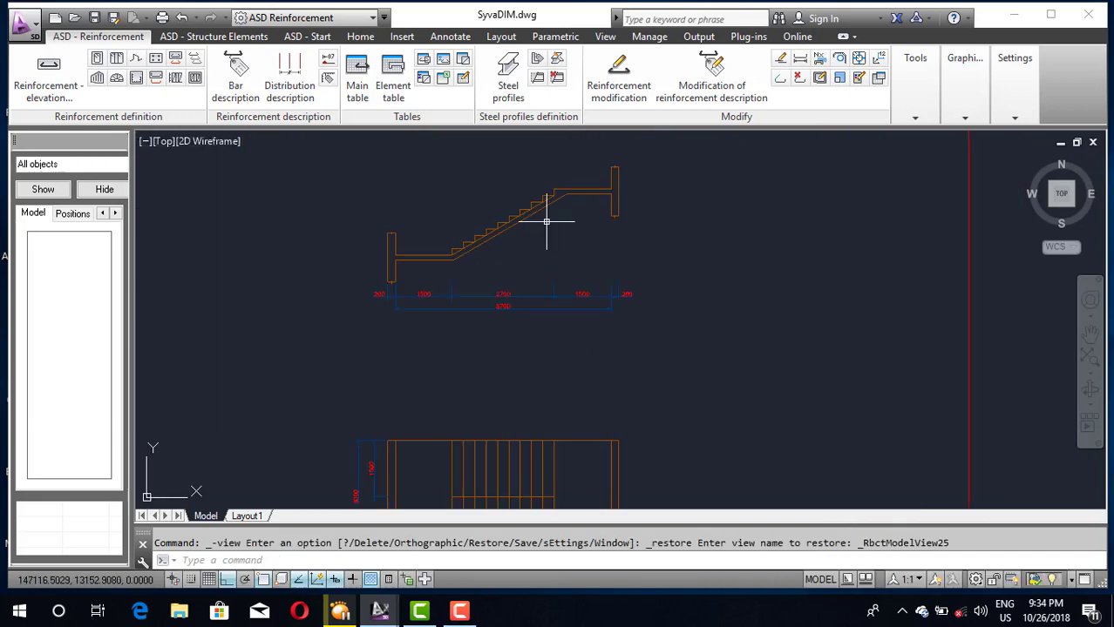
scroll(525, 335, down, 4)
scroll(516, 369, up, 4)
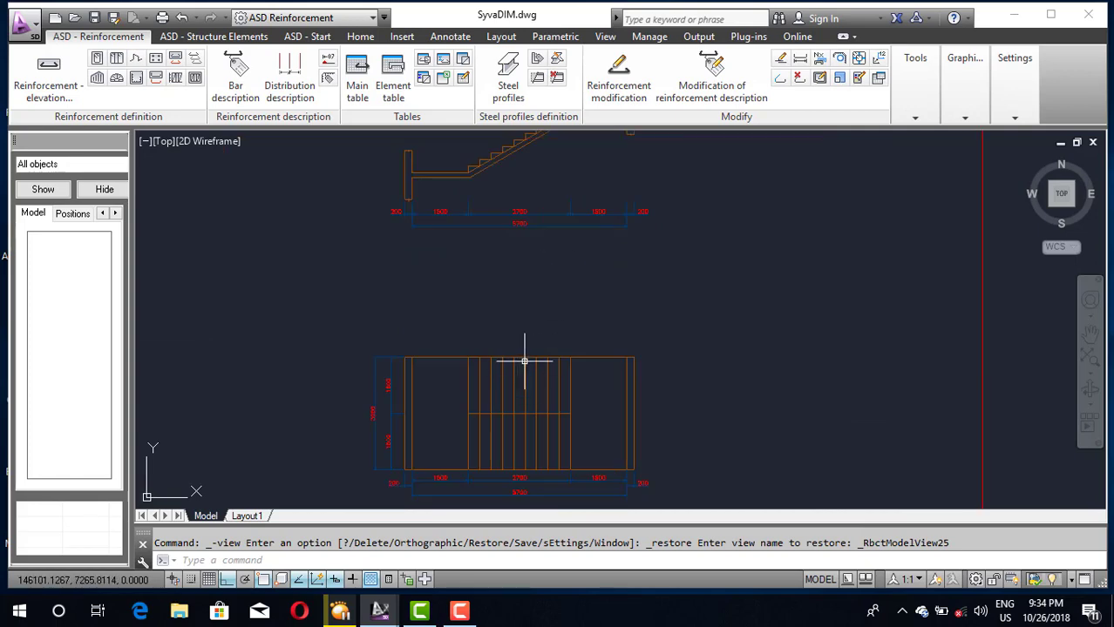
scroll(540, 340, down, 3)
scroll(593, 304, down, 3)
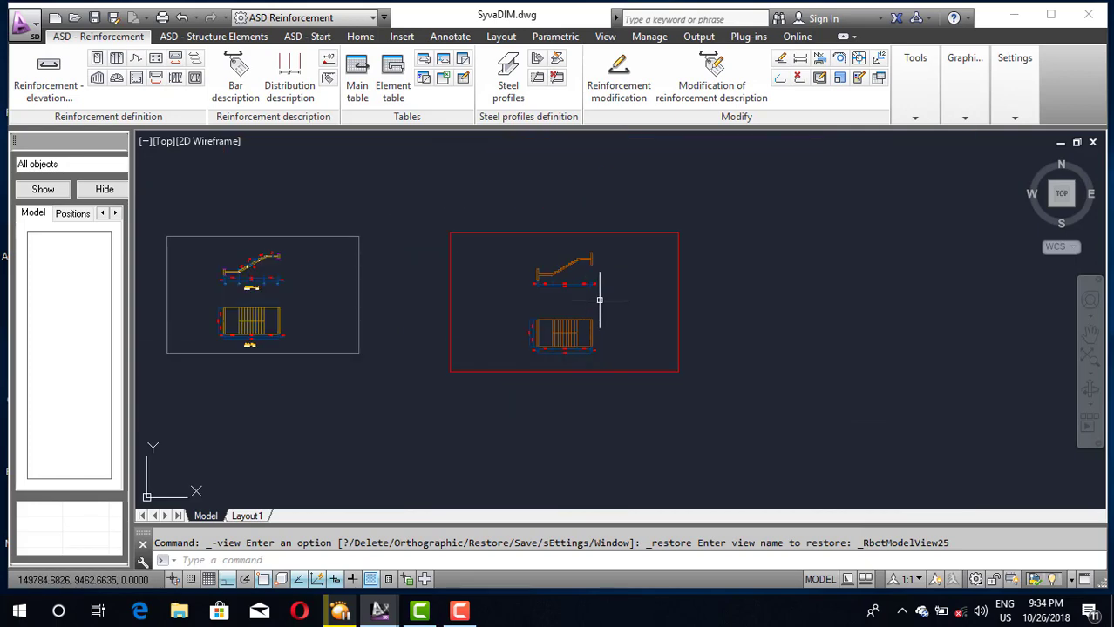
scroll(566, 261, up, 2)
scroll(563, 269, up, 4)
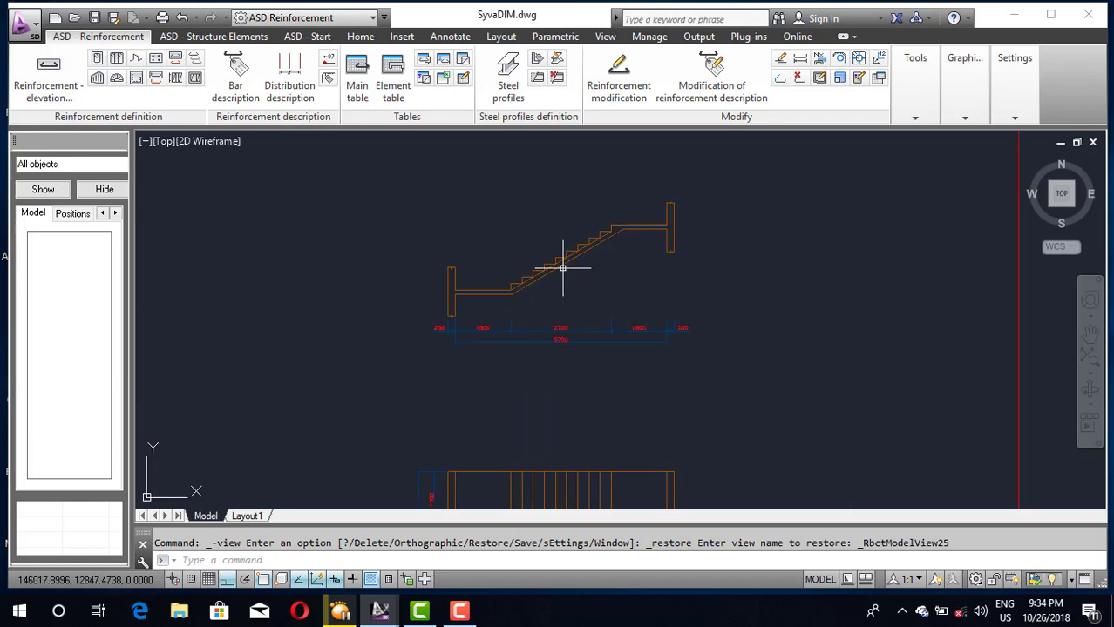
scroll(563, 267, down, 4)
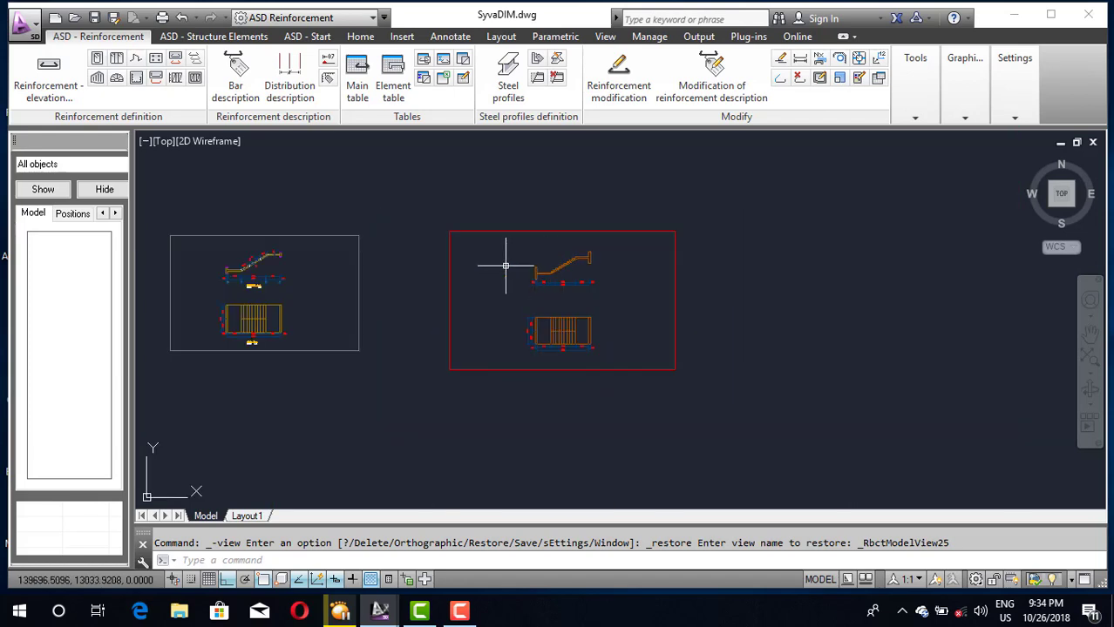
scroll(508, 260, up, 5)
scroll(506, 263, down, 3)
scroll(505, 262, down, 2)
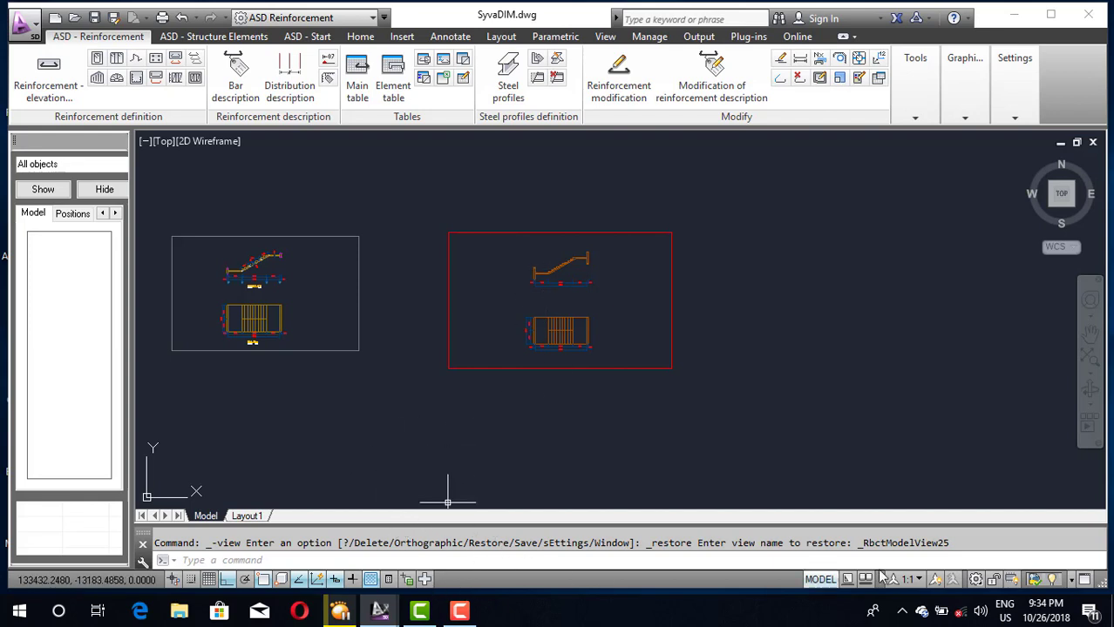
click(459, 612)
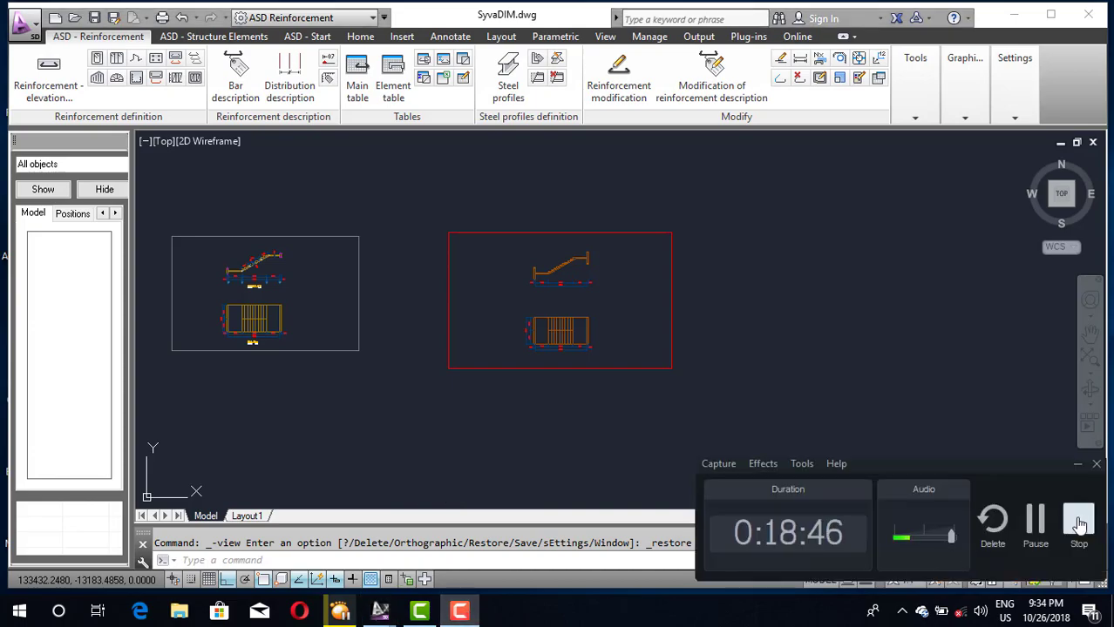